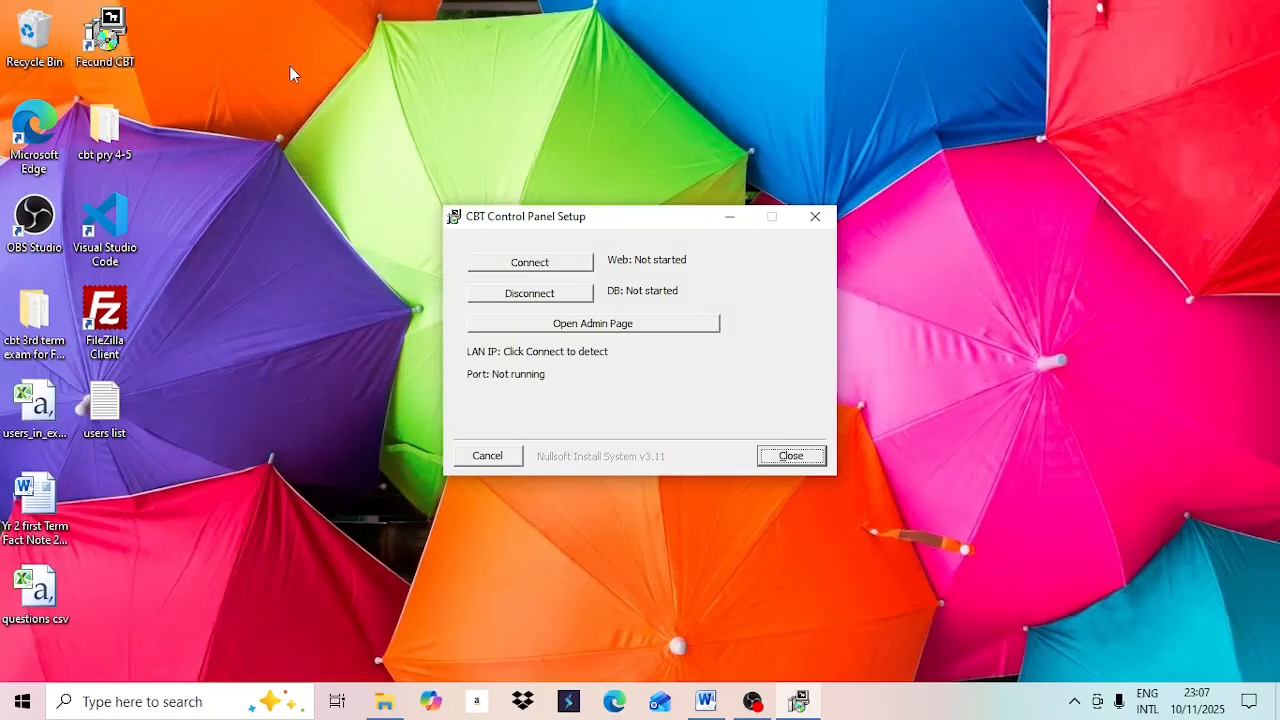
# Start the web and database services, then load the Admin / Subadmin Login page in the browser.
pyautogui.click(556, 270)
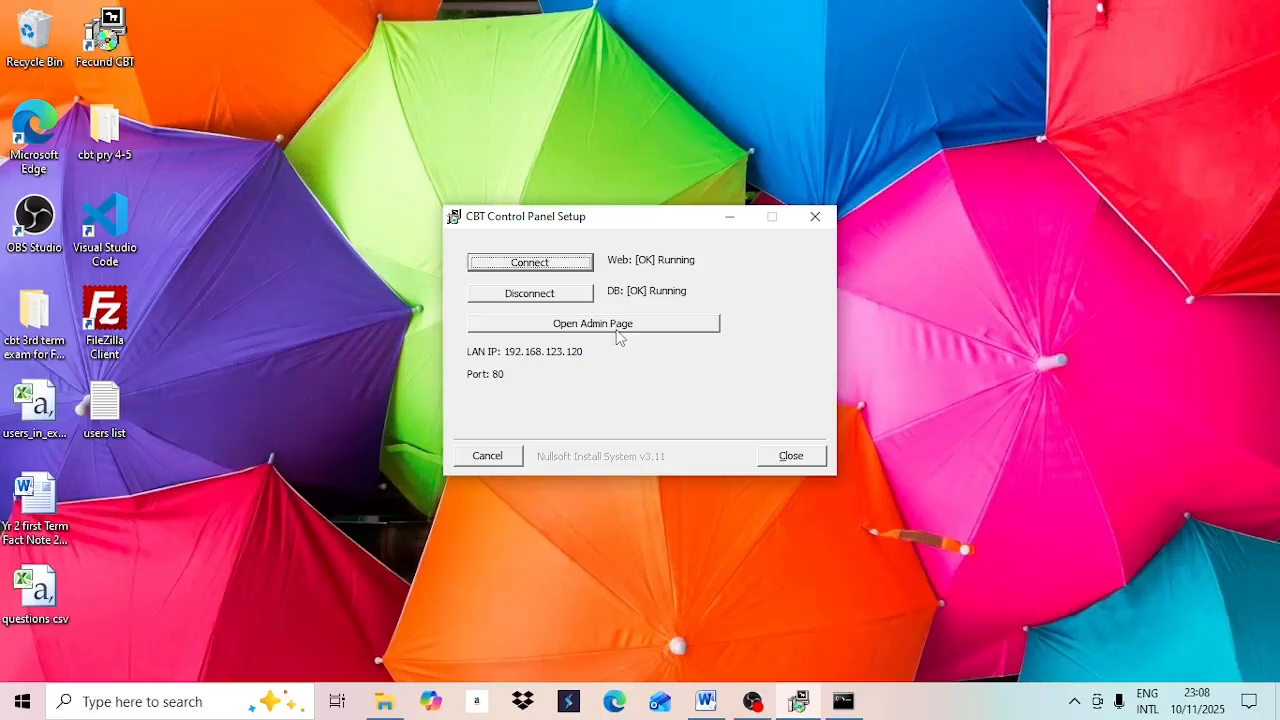
pyautogui.click(606, 330)
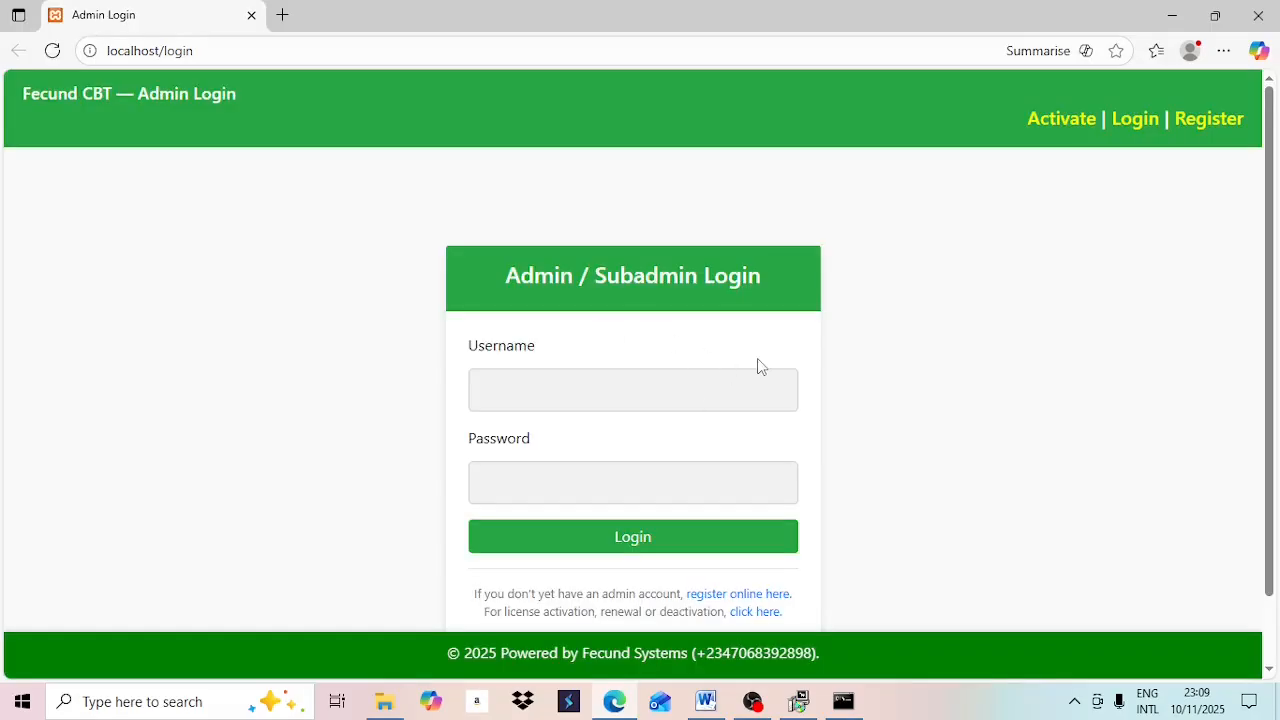
# Log in with the admin username and password to reach the Admin Dashboard.
pyautogui.click(678, 395)
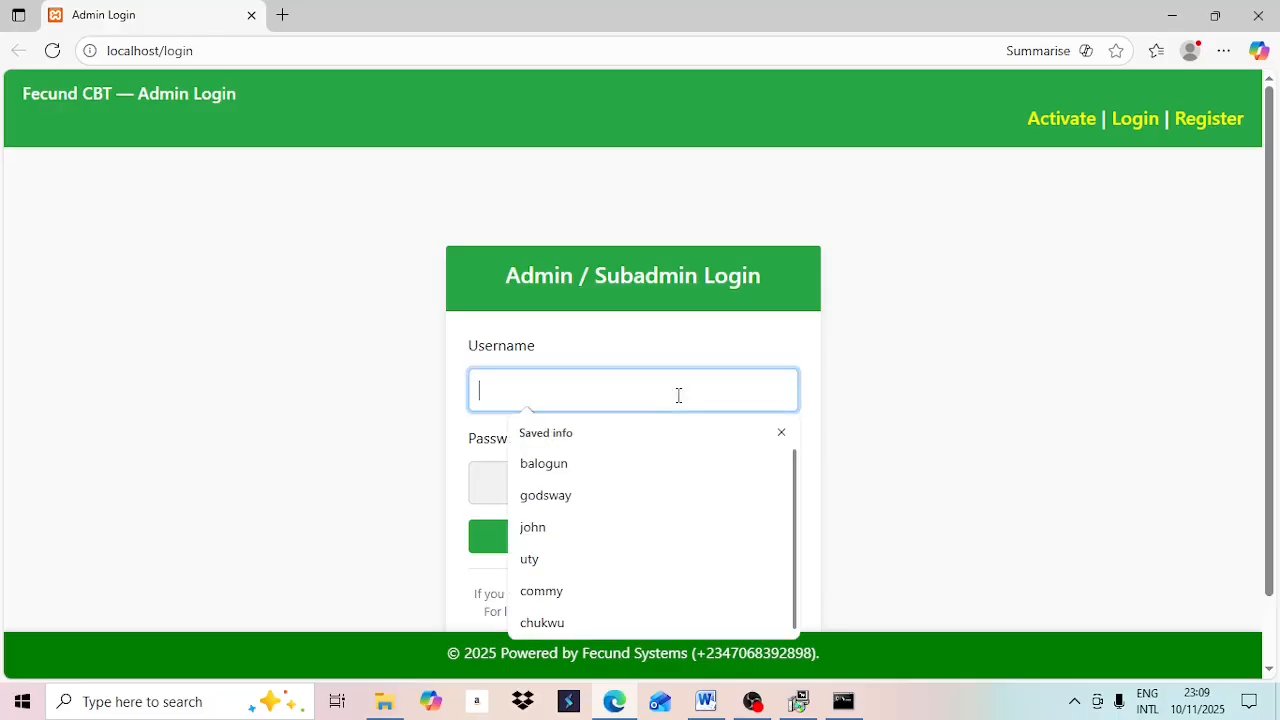
pyautogui.write('godswa')
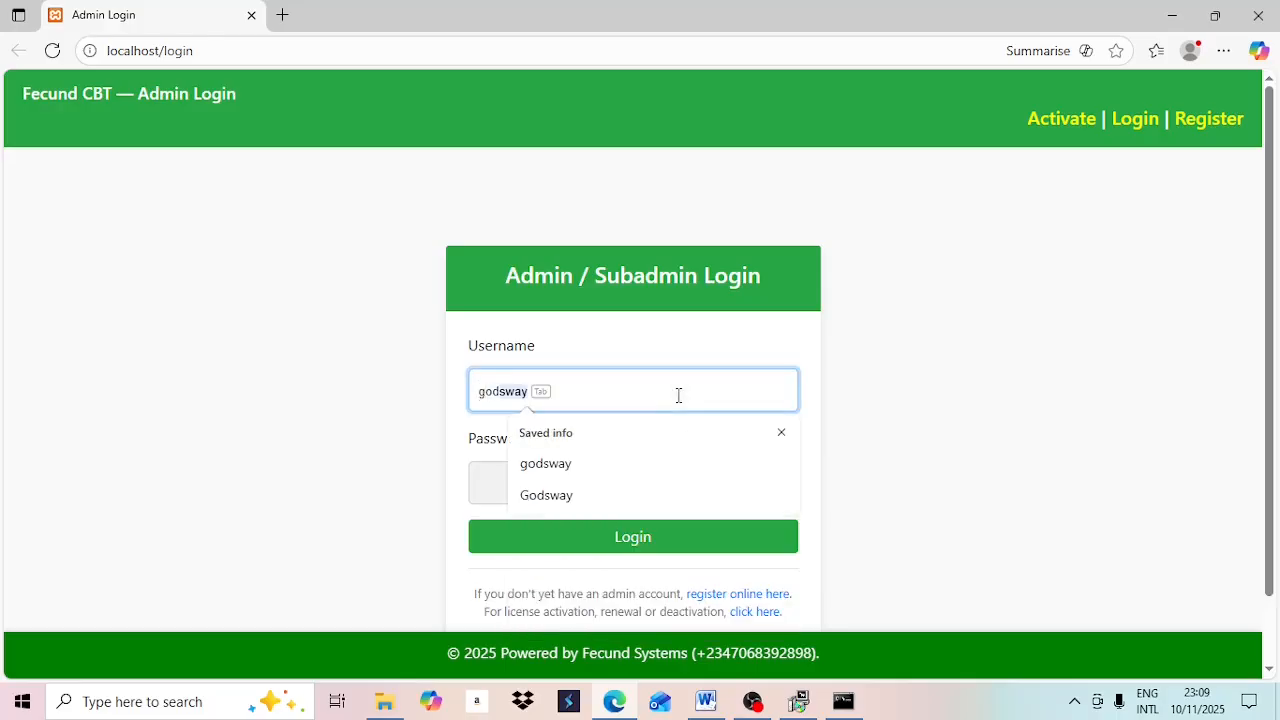
pyautogui.write('y')
pyautogui.click(477, 485)
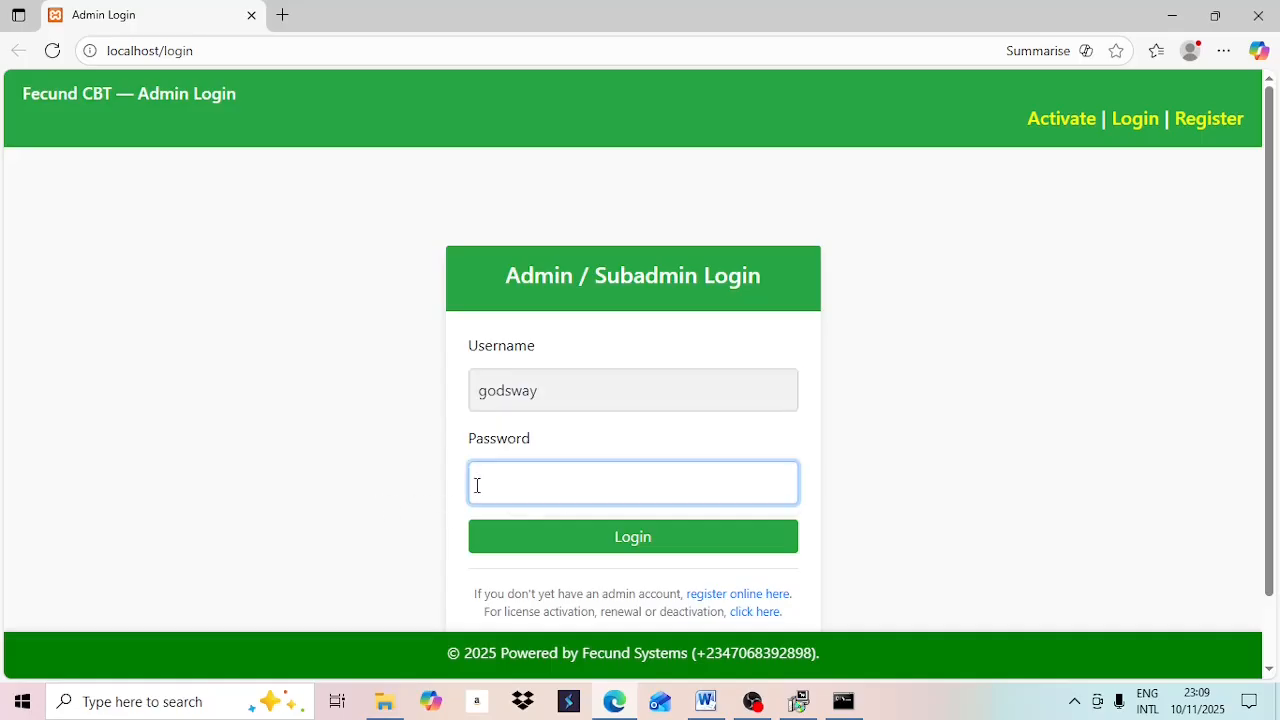
pyautogui.write('•••••••')
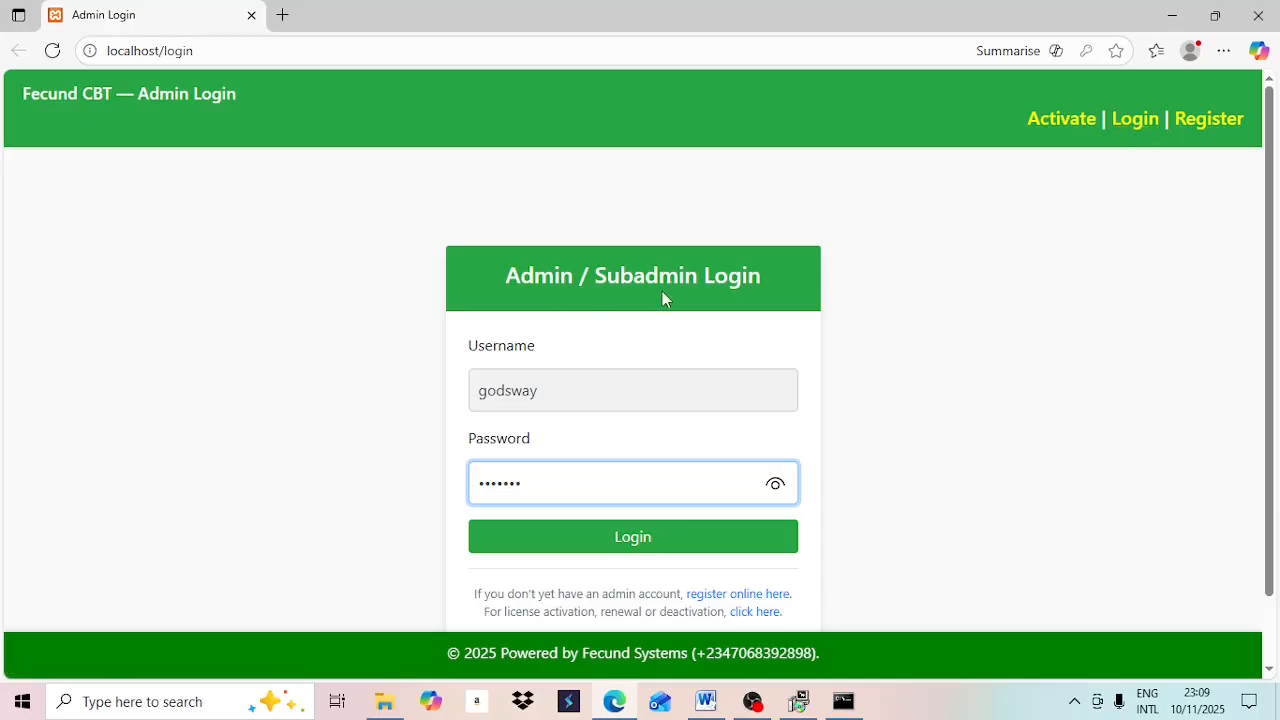
pyautogui.click(575, 543)
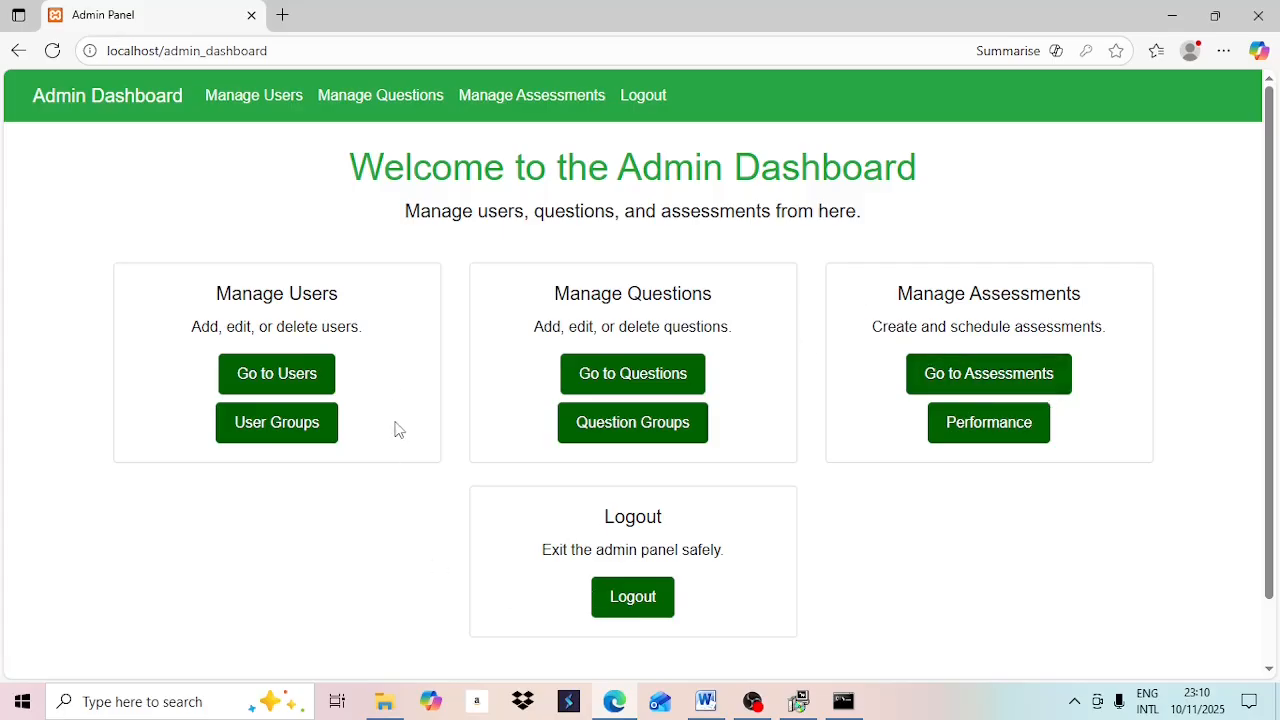
# Go to Manage User Groups and bring up the Add User Group form.
pyautogui.click(297, 427)
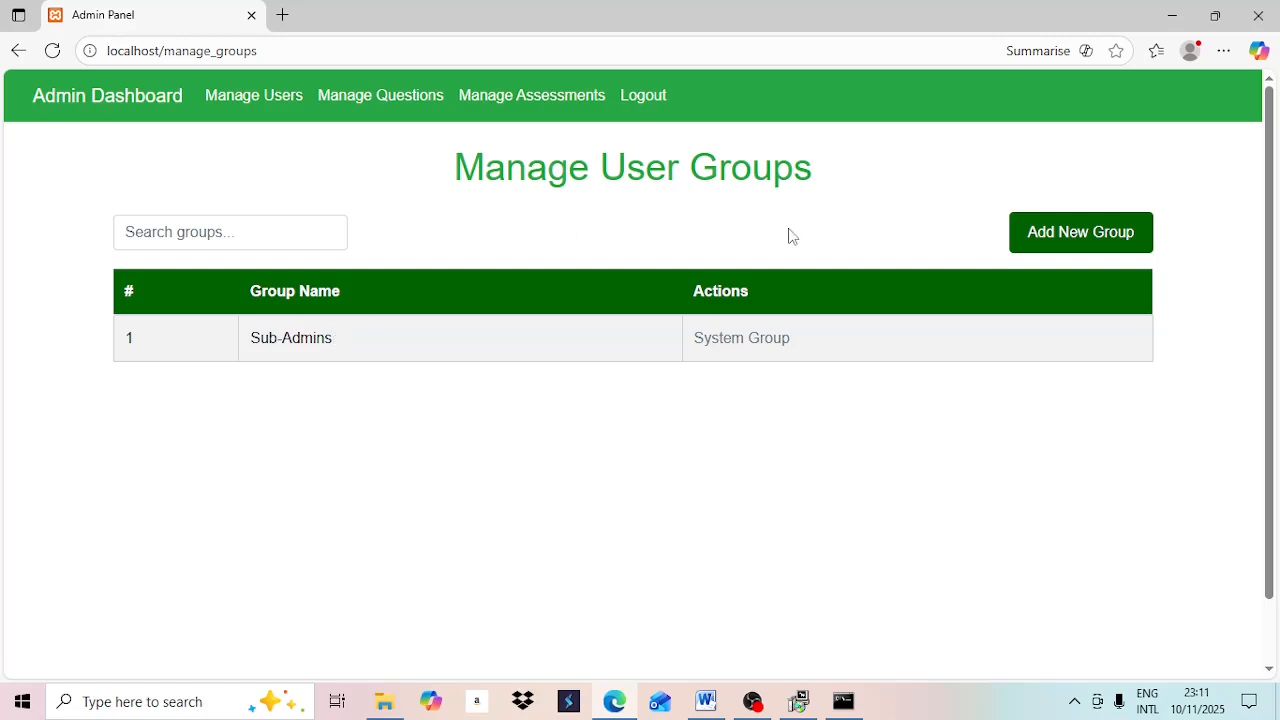
pyautogui.click(1086, 243)
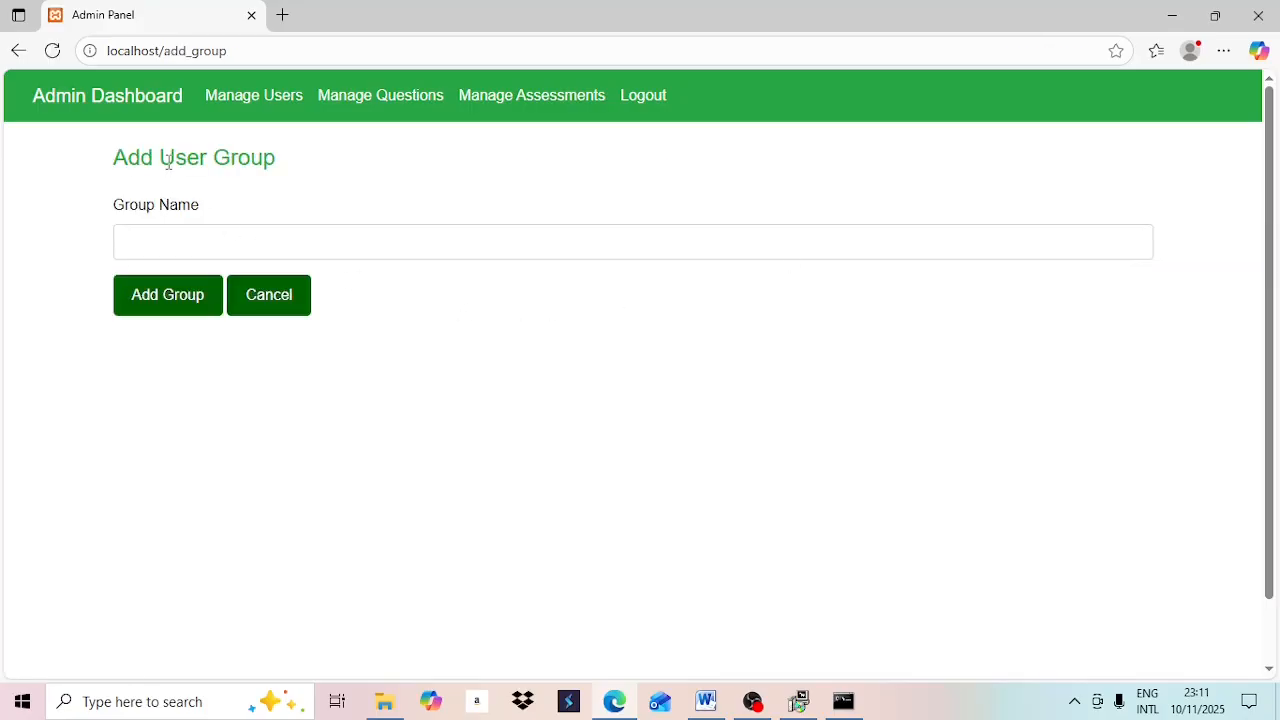
# Add the groups Year1, Year2 and Year3 one after another via the Add User Group form.
pyautogui.click(182, 245)
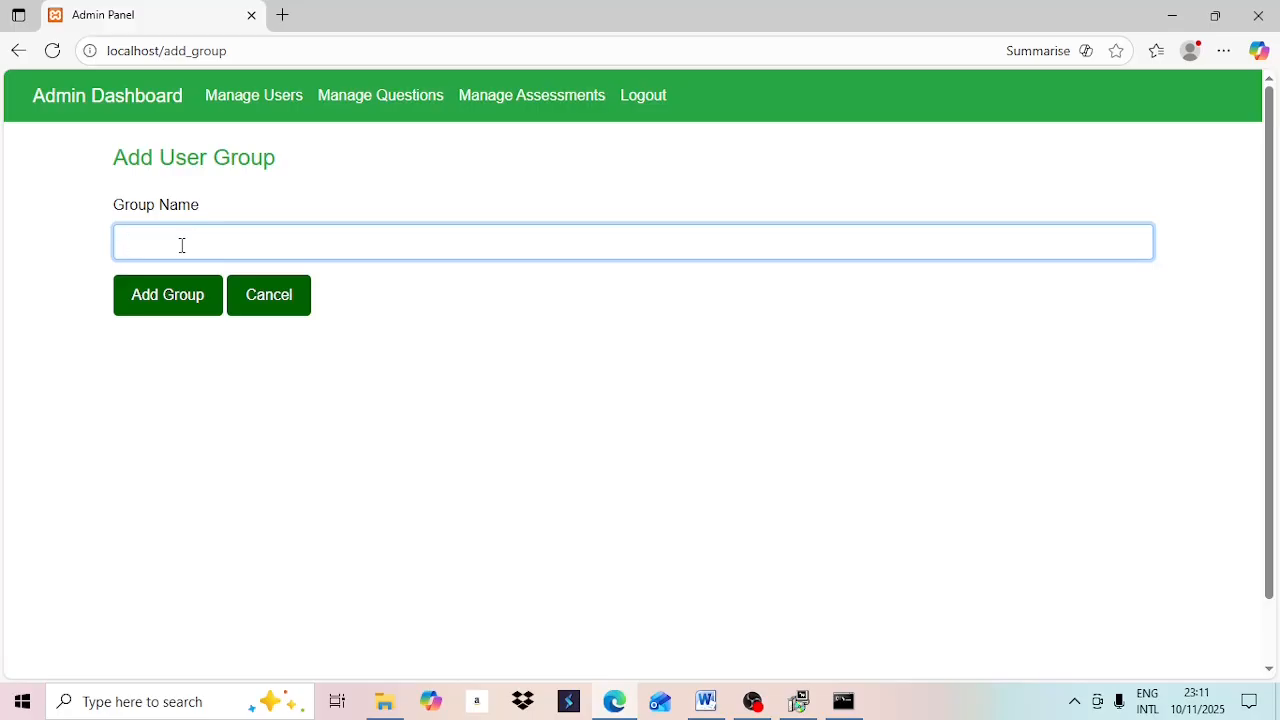
pyautogui.write('Year1')
pyautogui.click(171, 294)
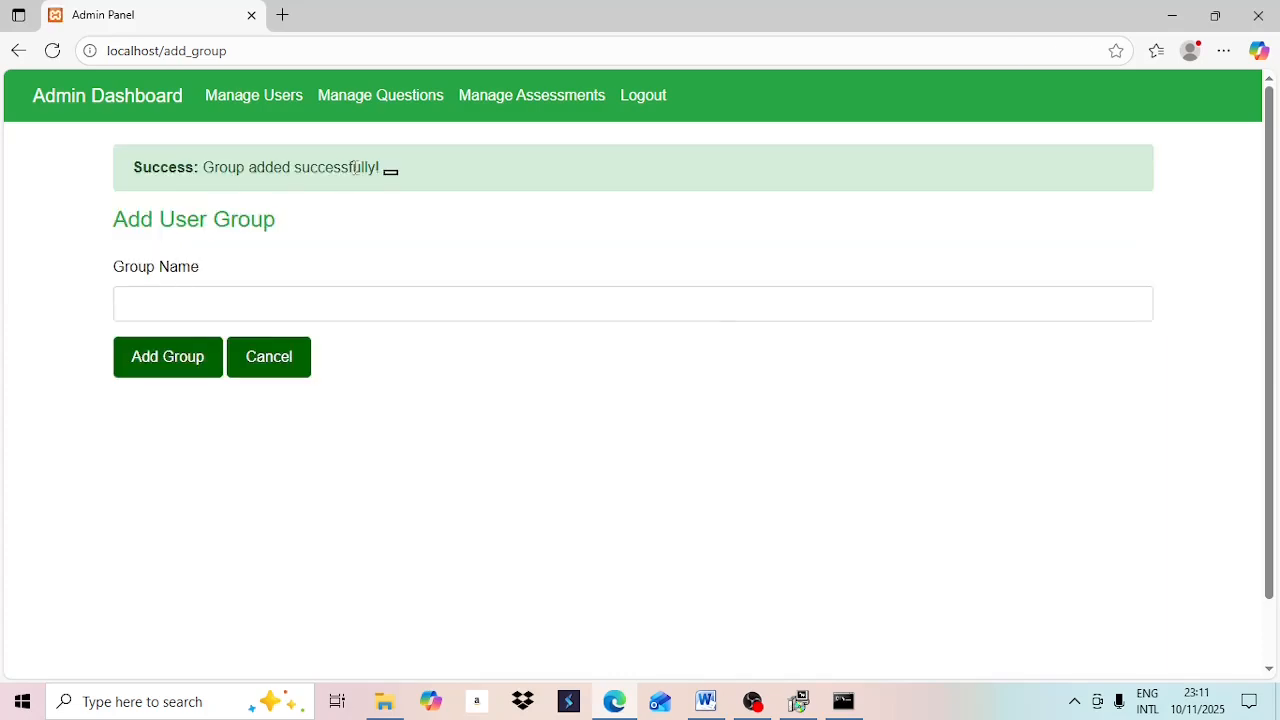
pyautogui.click(225, 304)
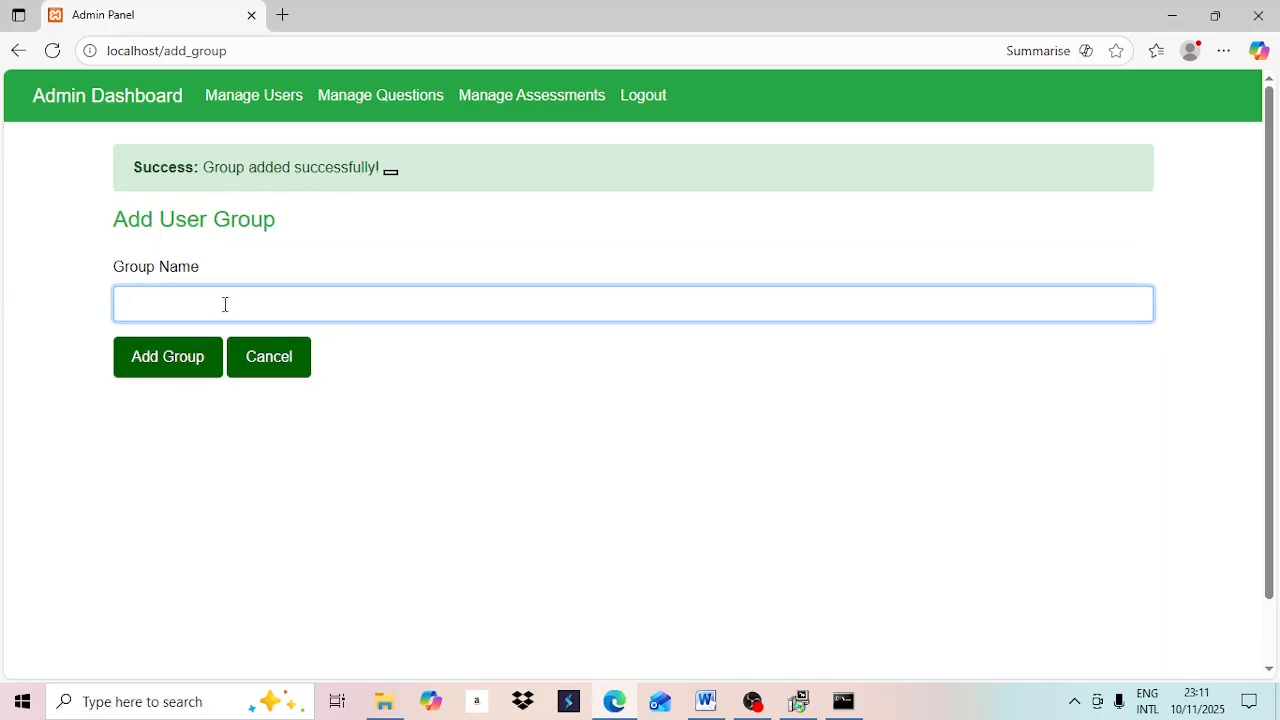
pyautogui.write('Year2')
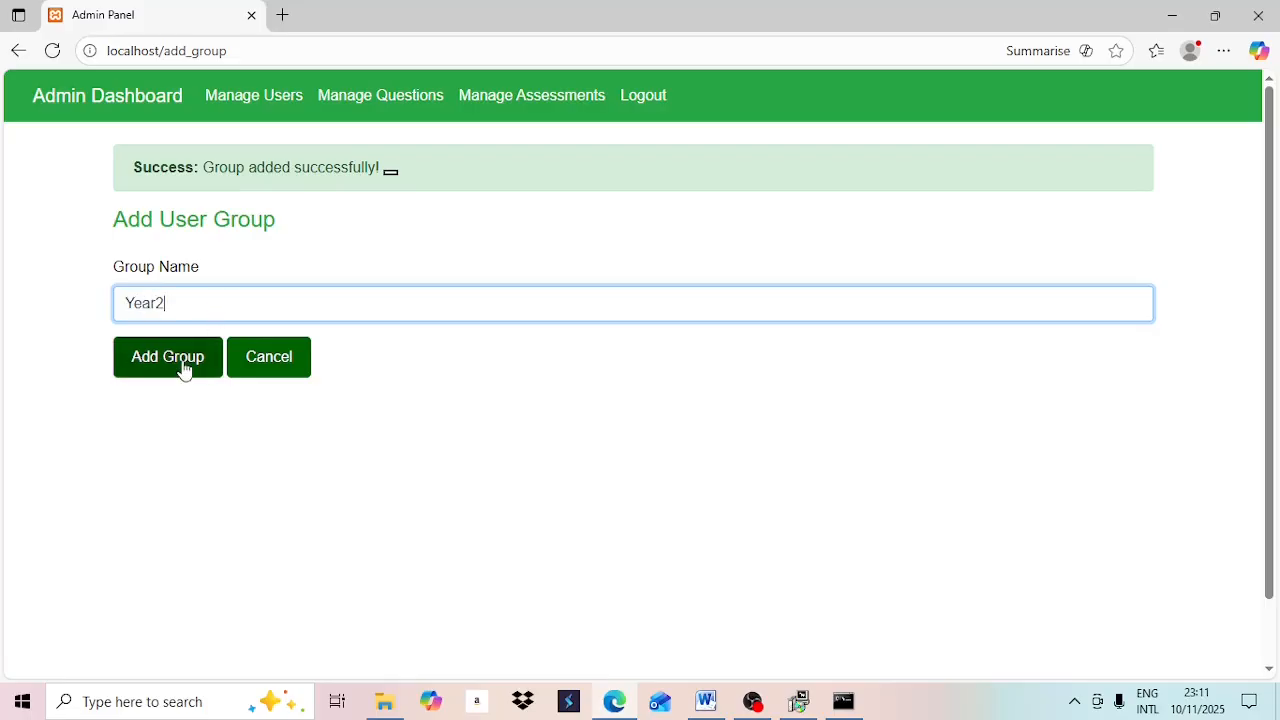
pyautogui.click(184, 368)
pyautogui.click(197, 311)
pyautogui.write('Y')
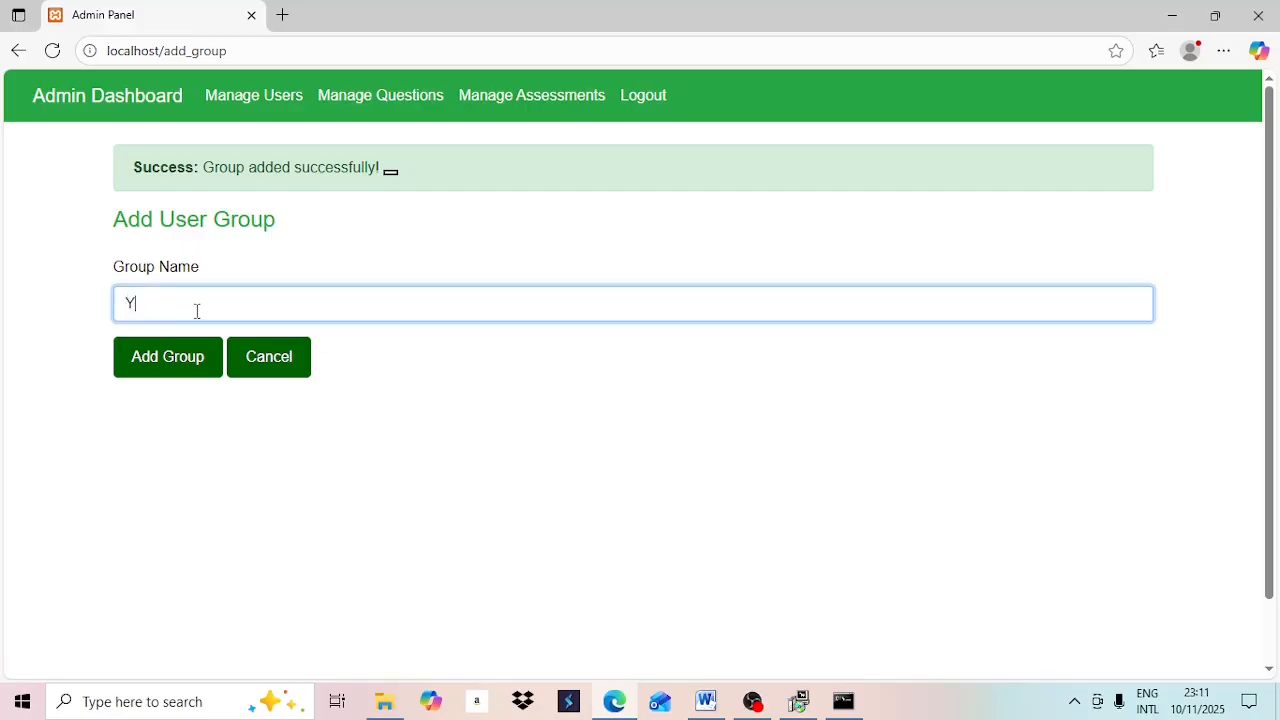
pyautogui.write('ear3')
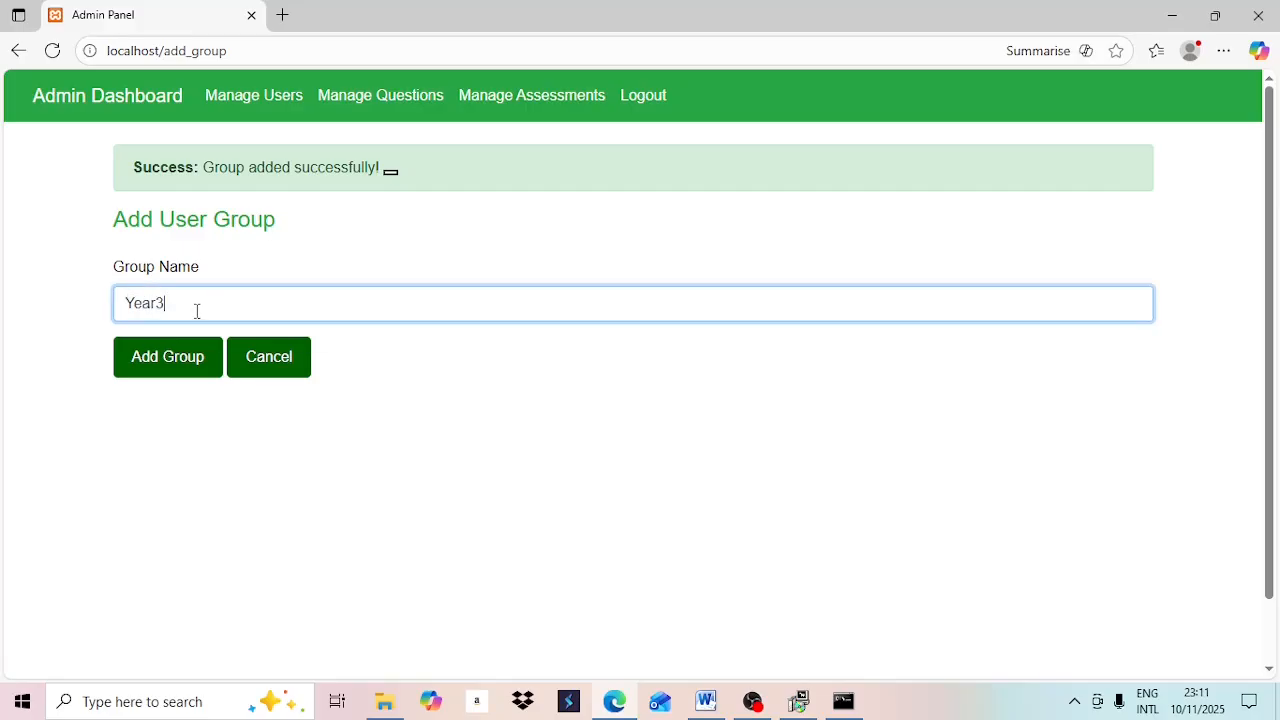
pyautogui.click(165, 360)
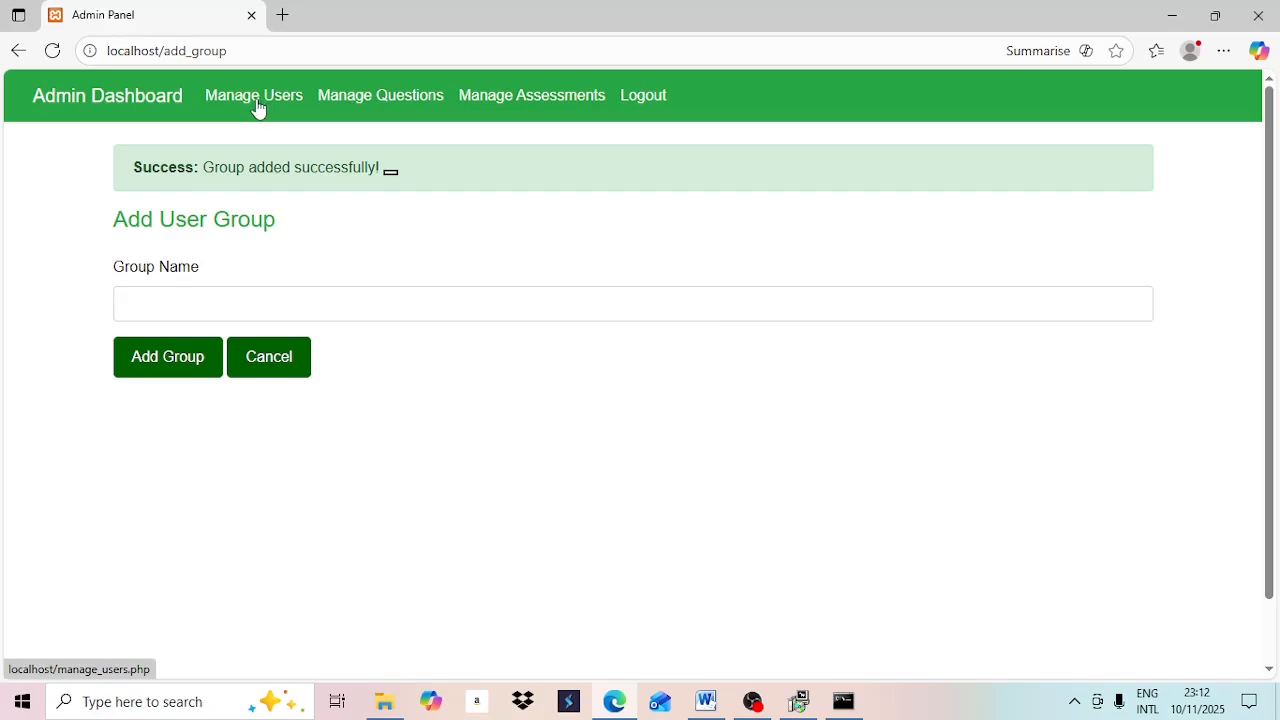
# Check the User Groups list shows Sub-Admins, Year1, Year2 and Year3, then return to the dashboard.
pyautogui.click(127, 104)
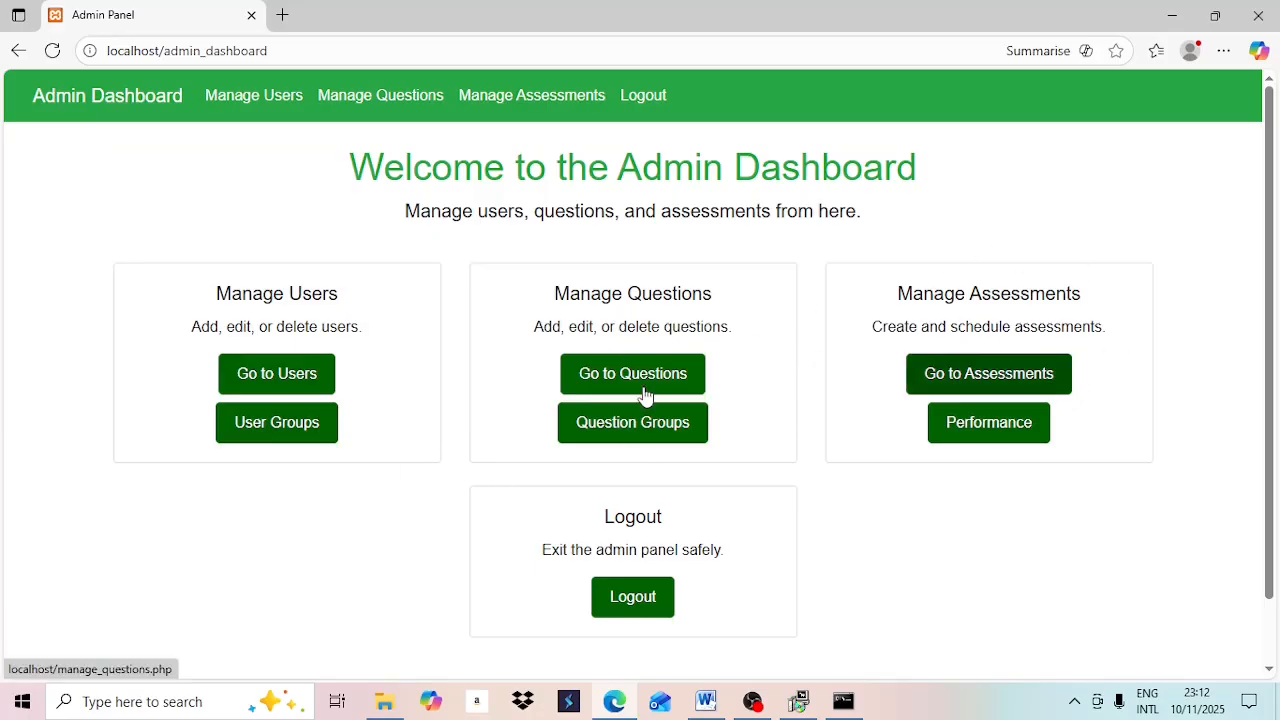
pyautogui.click(285, 433)
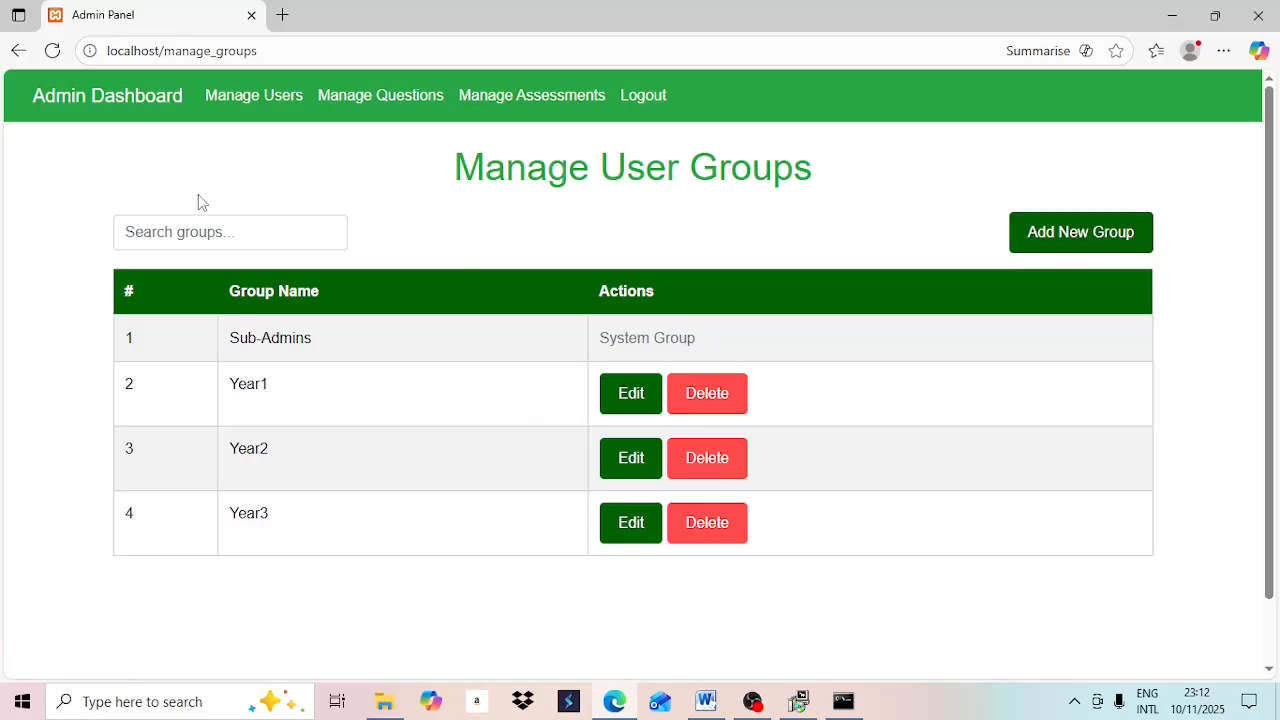
pyautogui.click(64, 105)
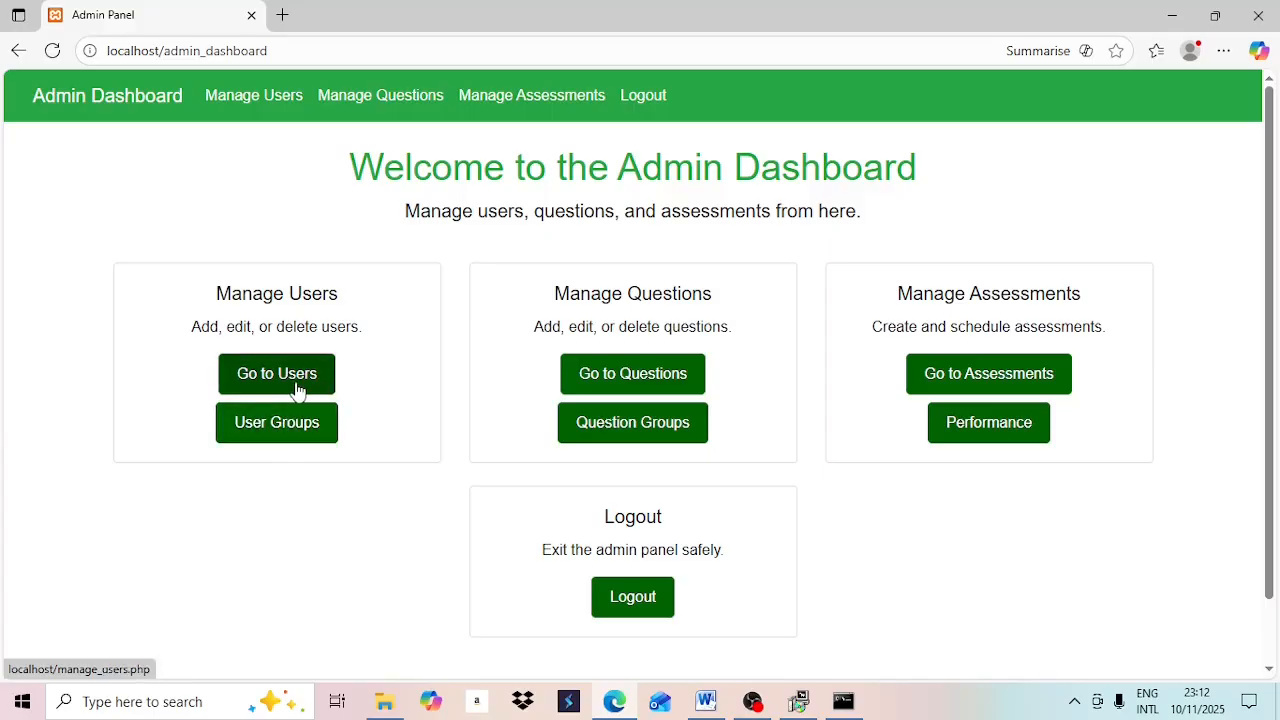
# On Manage Users, filter by the Year1 group, which shows no users.
pyautogui.click(297, 390)
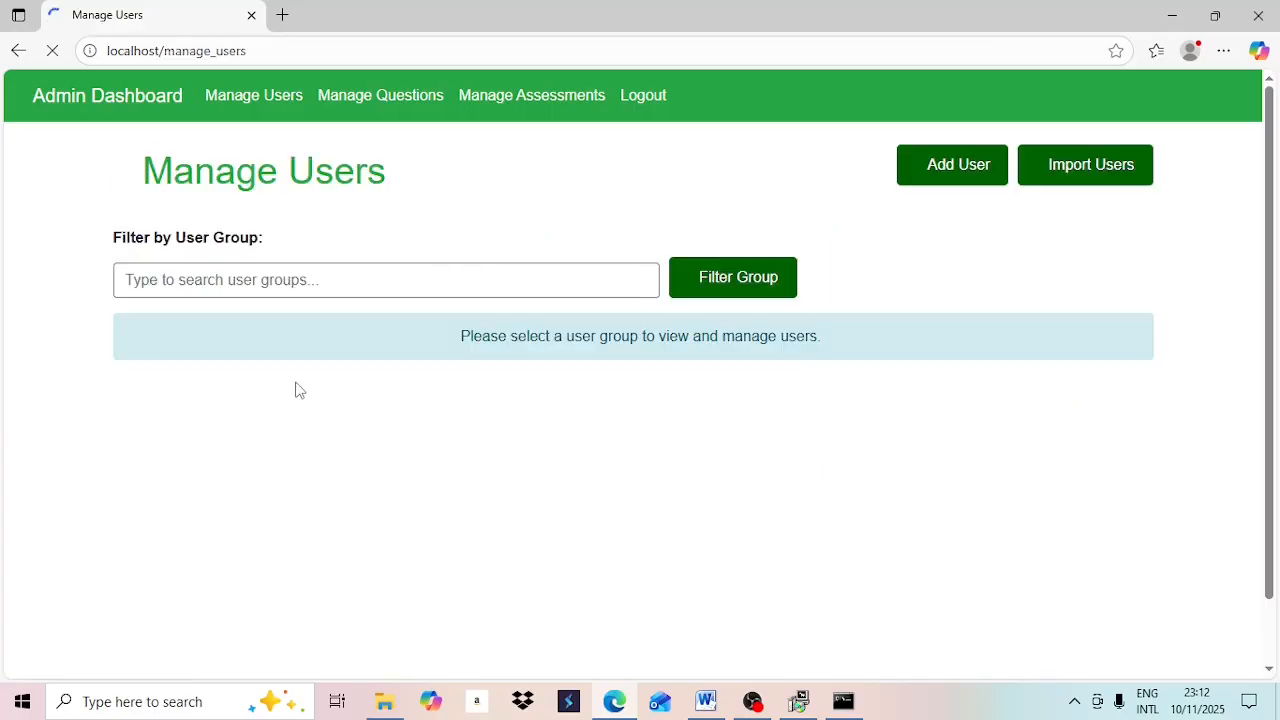
pyautogui.click(376, 274)
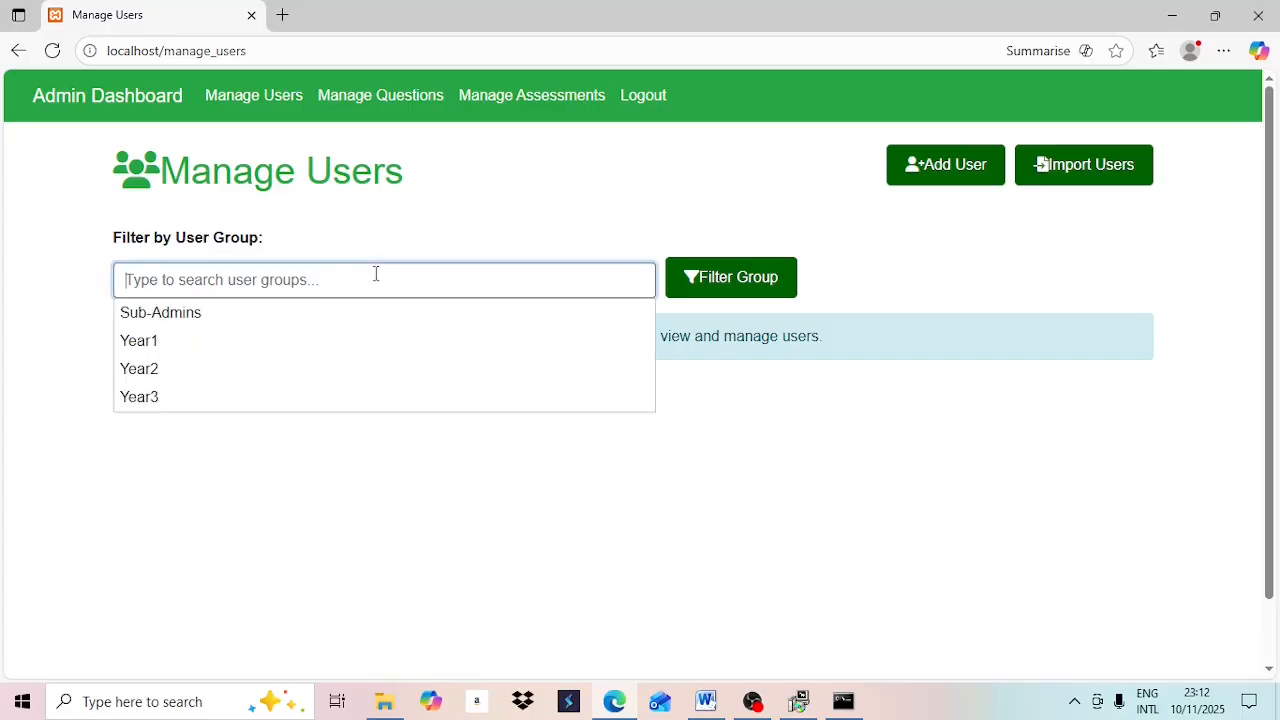
pyautogui.click(239, 358)
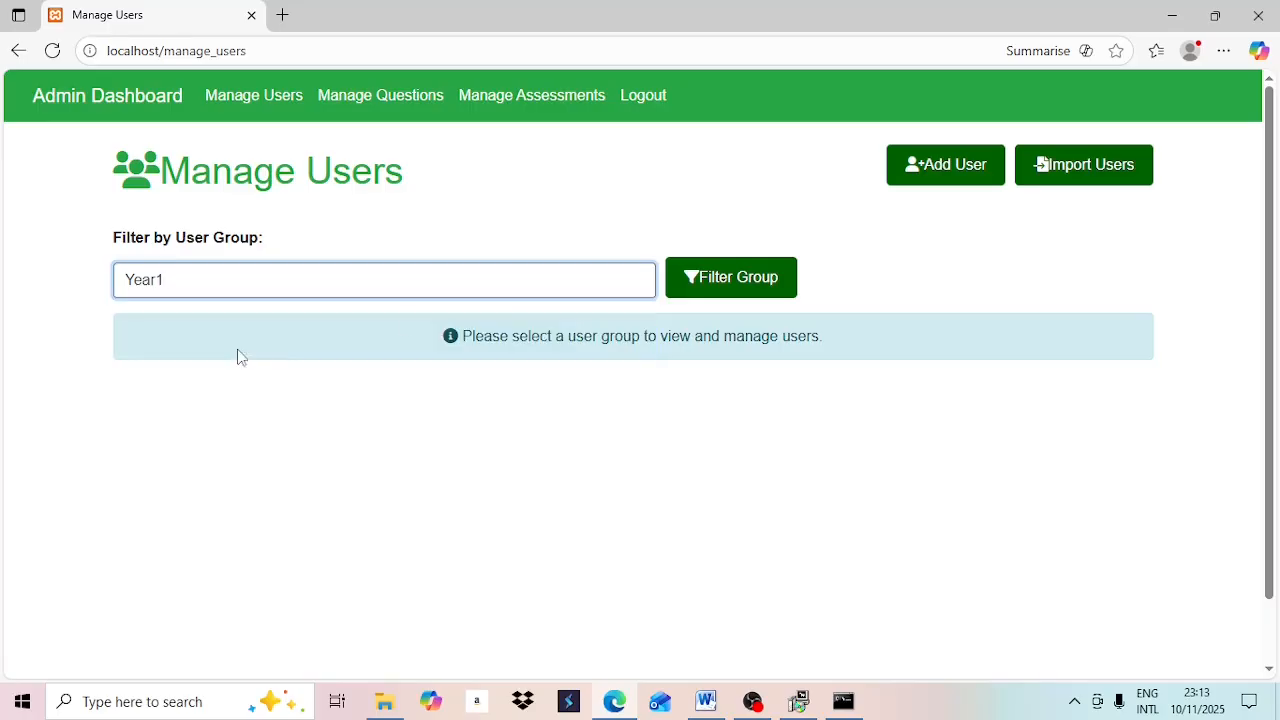
pyautogui.click(730, 288)
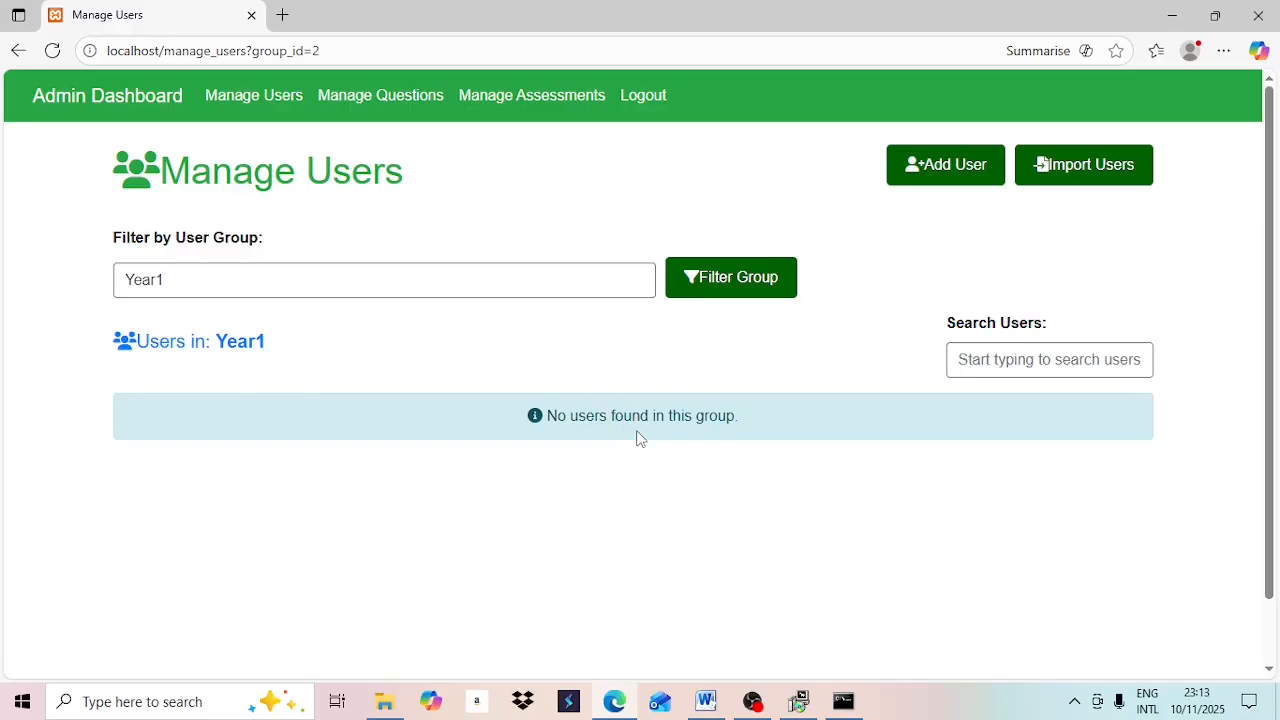
# Start a new user in the Year1 group and enter the user's surname.
pyautogui.click(945, 178)
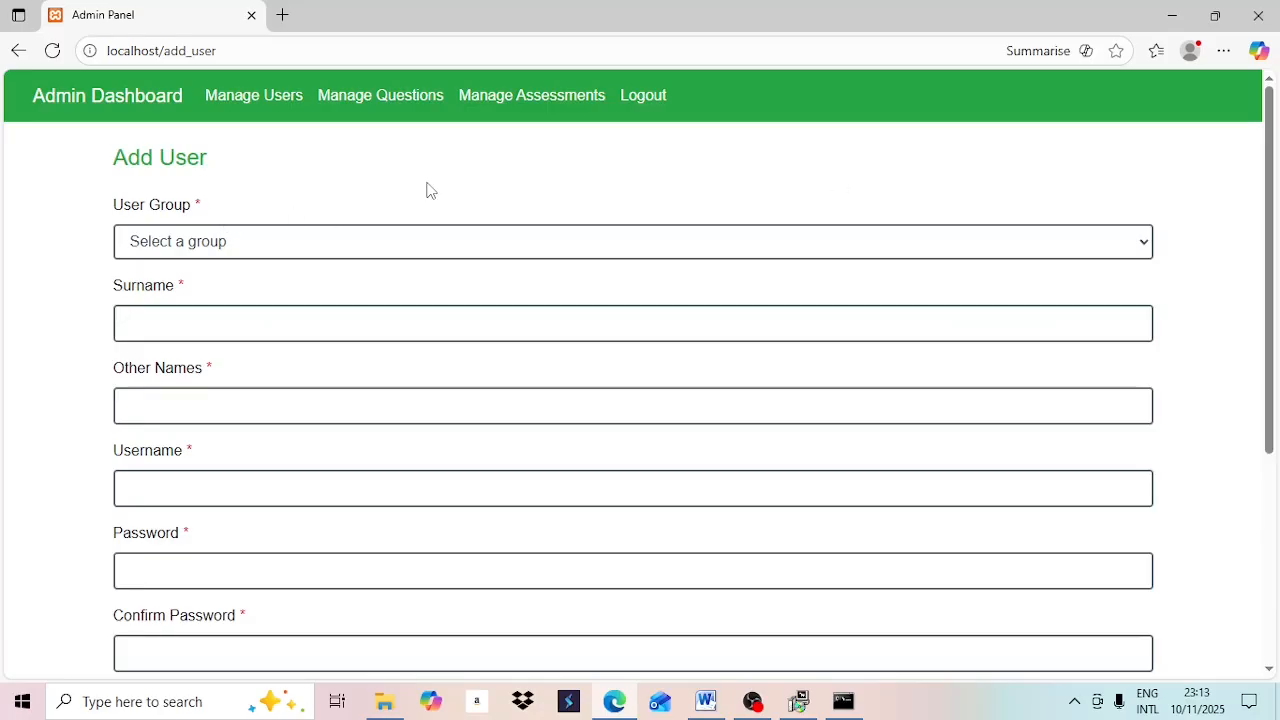
pyautogui.click(256, 252)
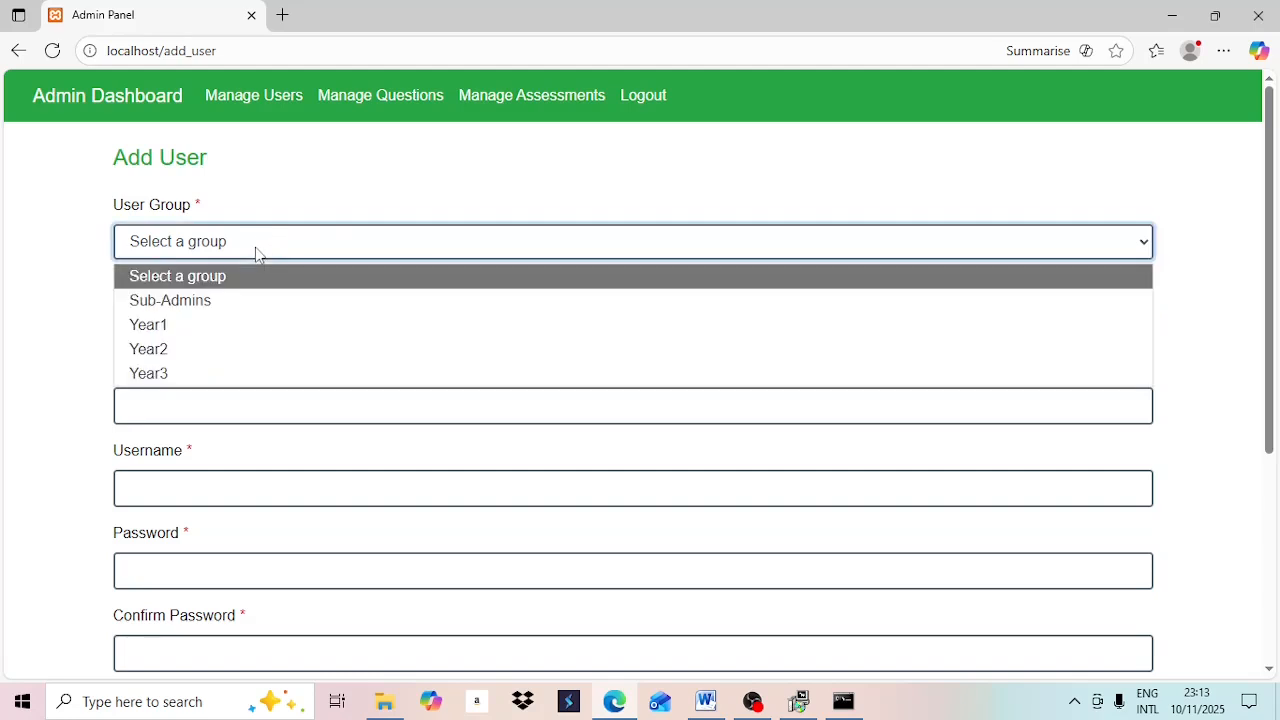
pyautogui.click(198, 332)
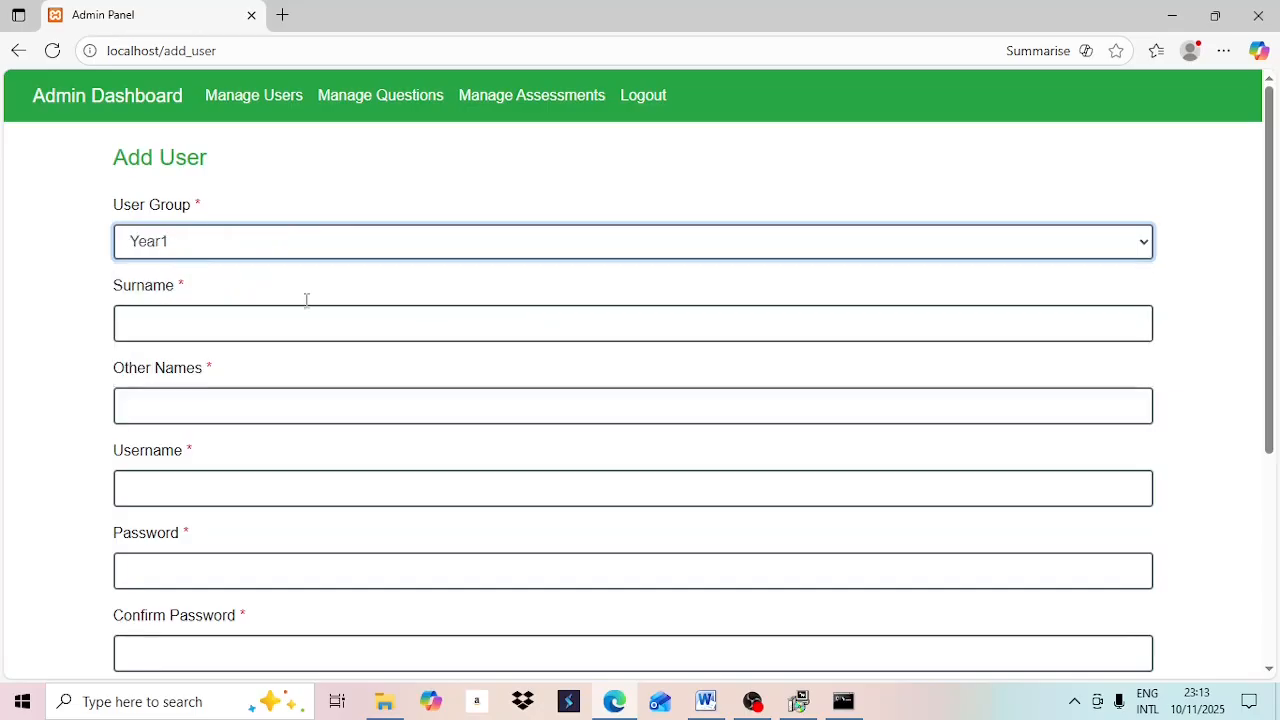
pyautogui.click(420, 328)
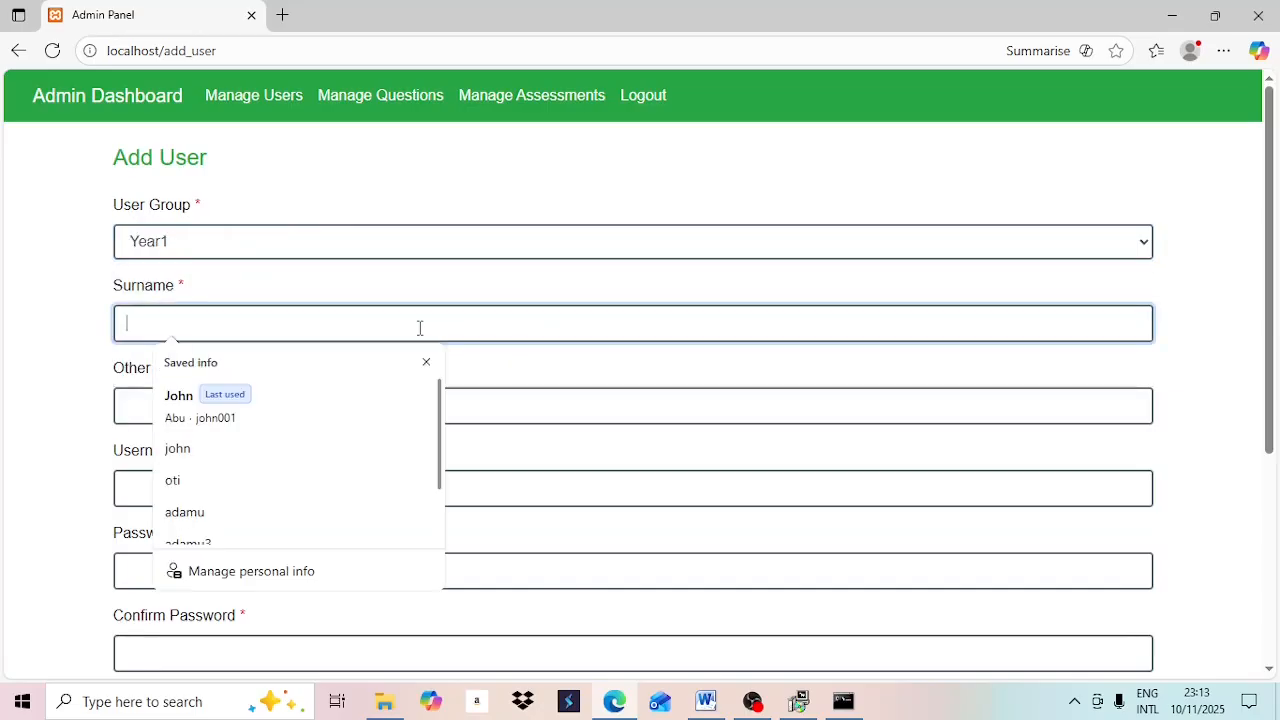
pyautogui.press('Escape')
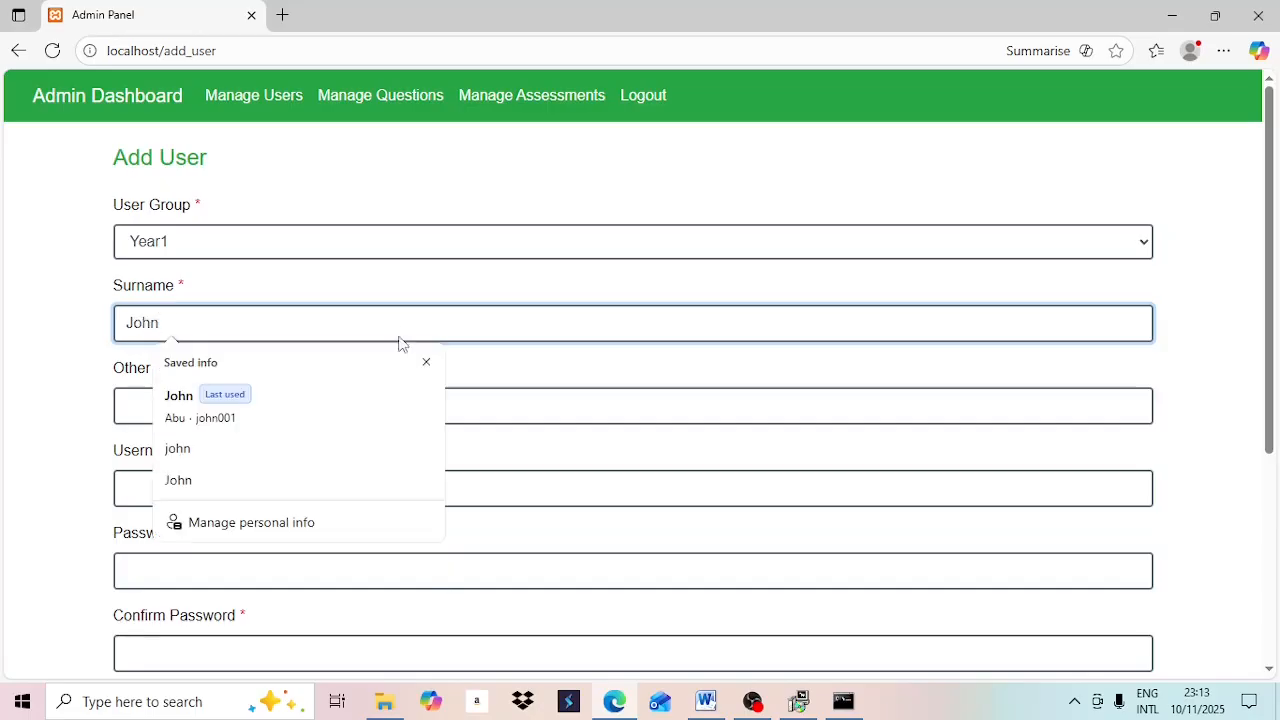
# Enter the user's other names, correcting the misspelled ending.
pyautogui.click(141, 418)
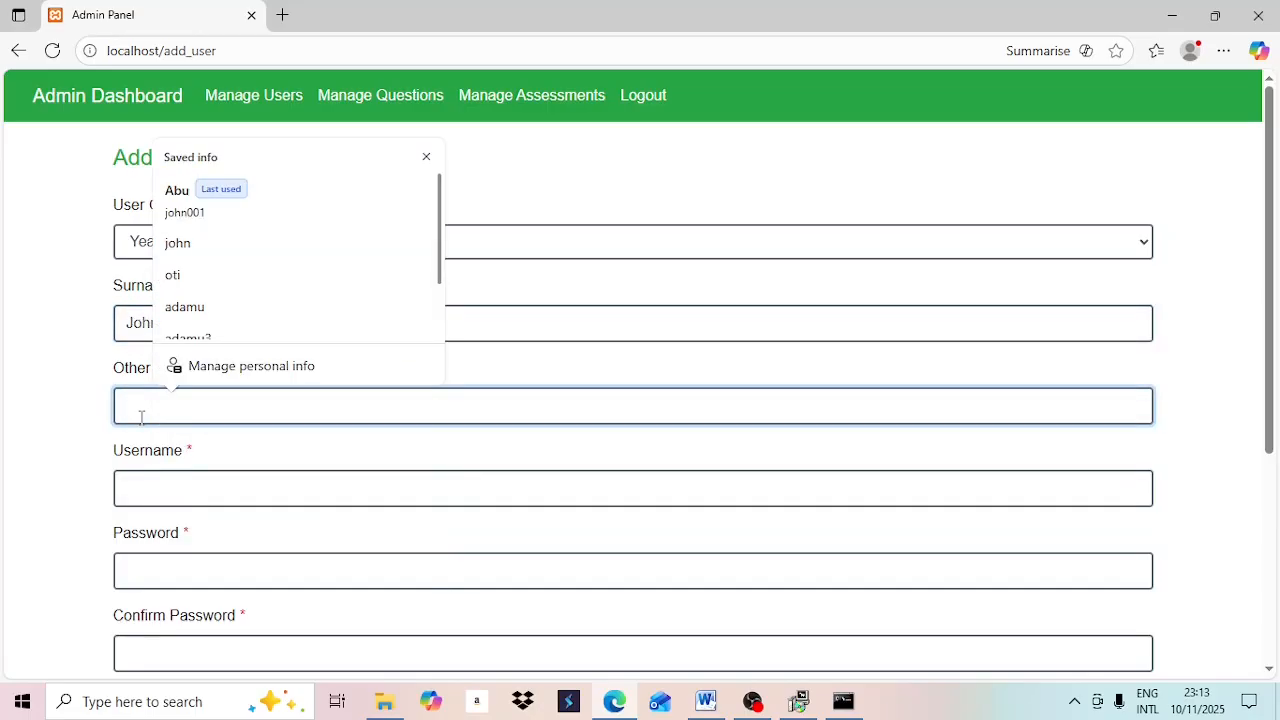
pyautogui.press('Escape')
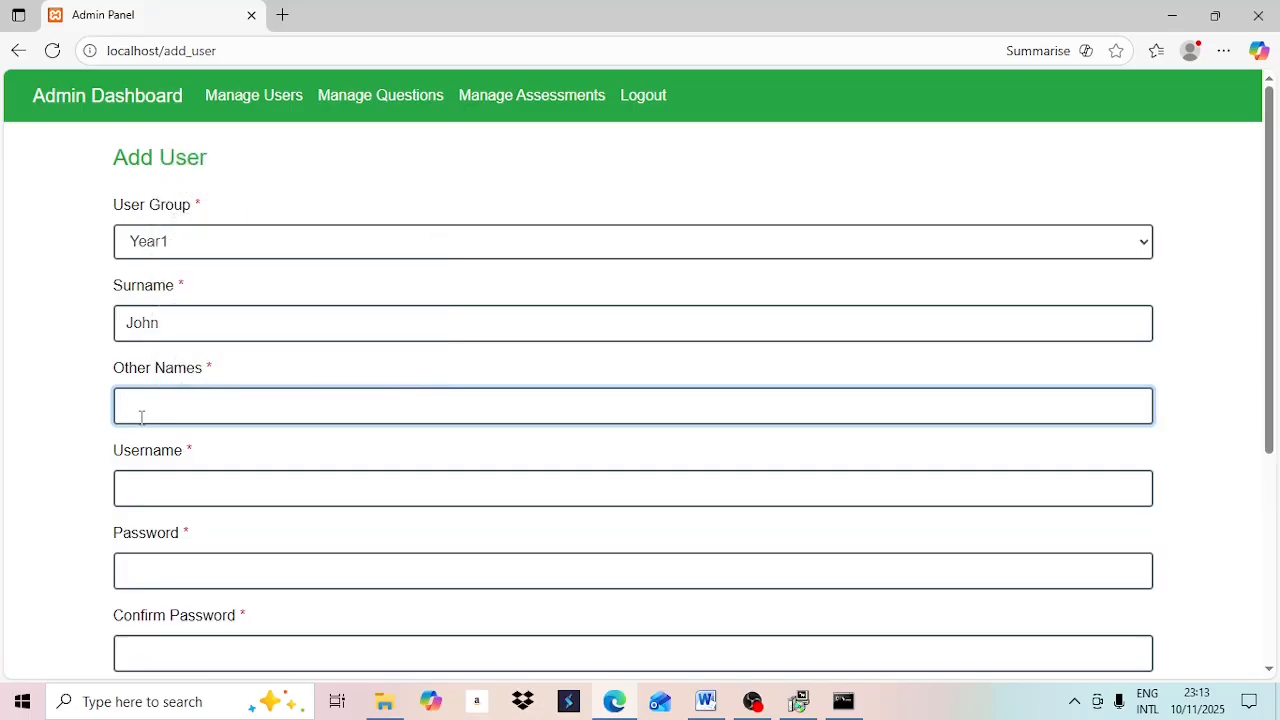
pyautogui.click(158, 478)
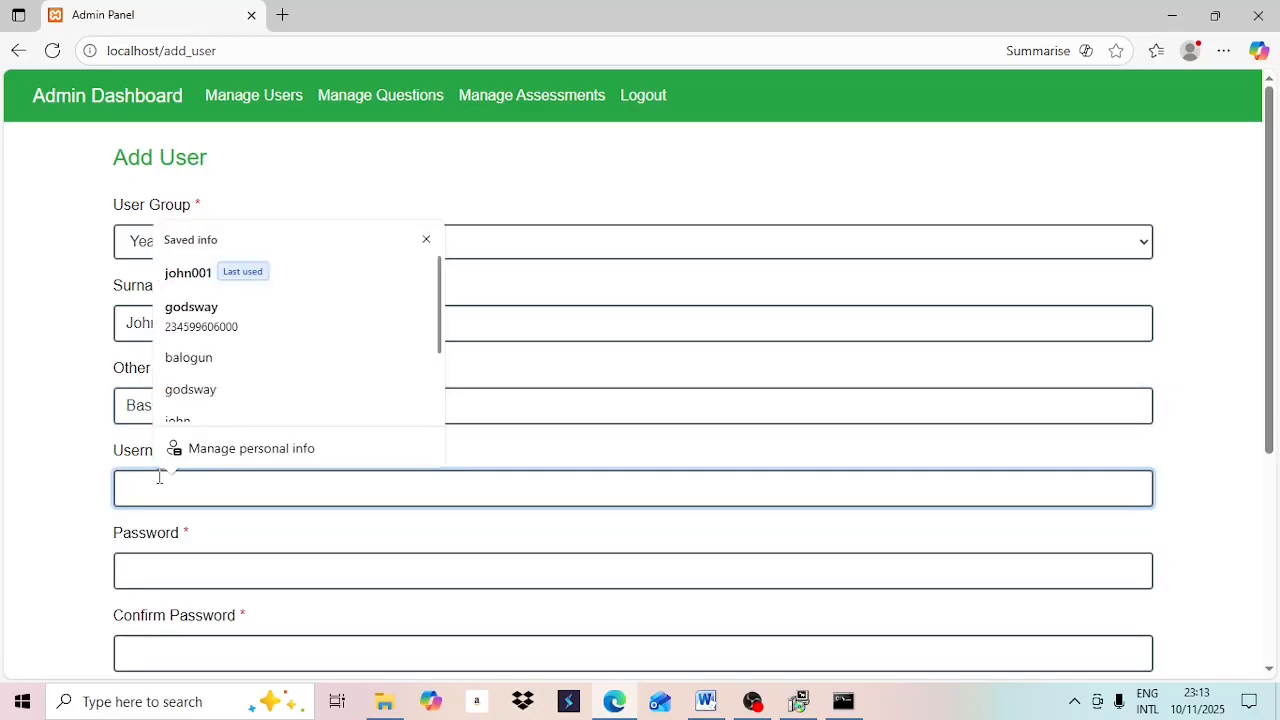
pyautogui.click(159, 478)
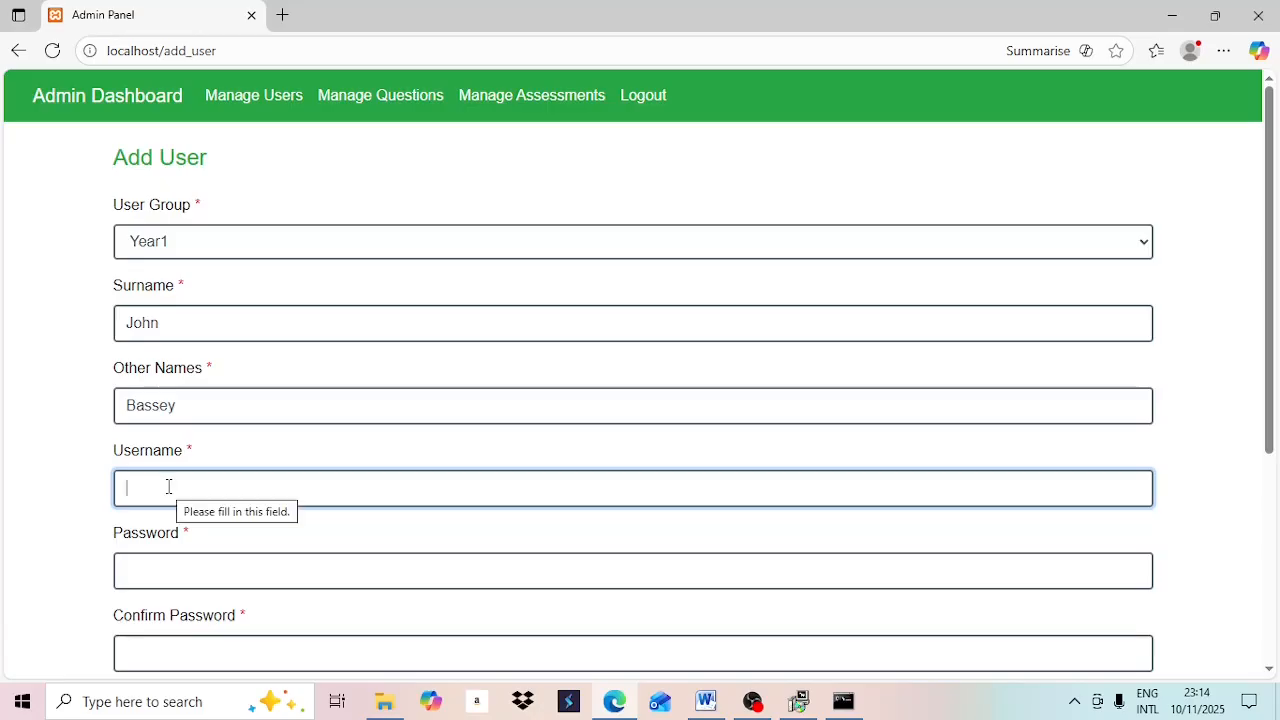
# Enter the new user's username, fixing its last digits.
pyautogui.write('jo')
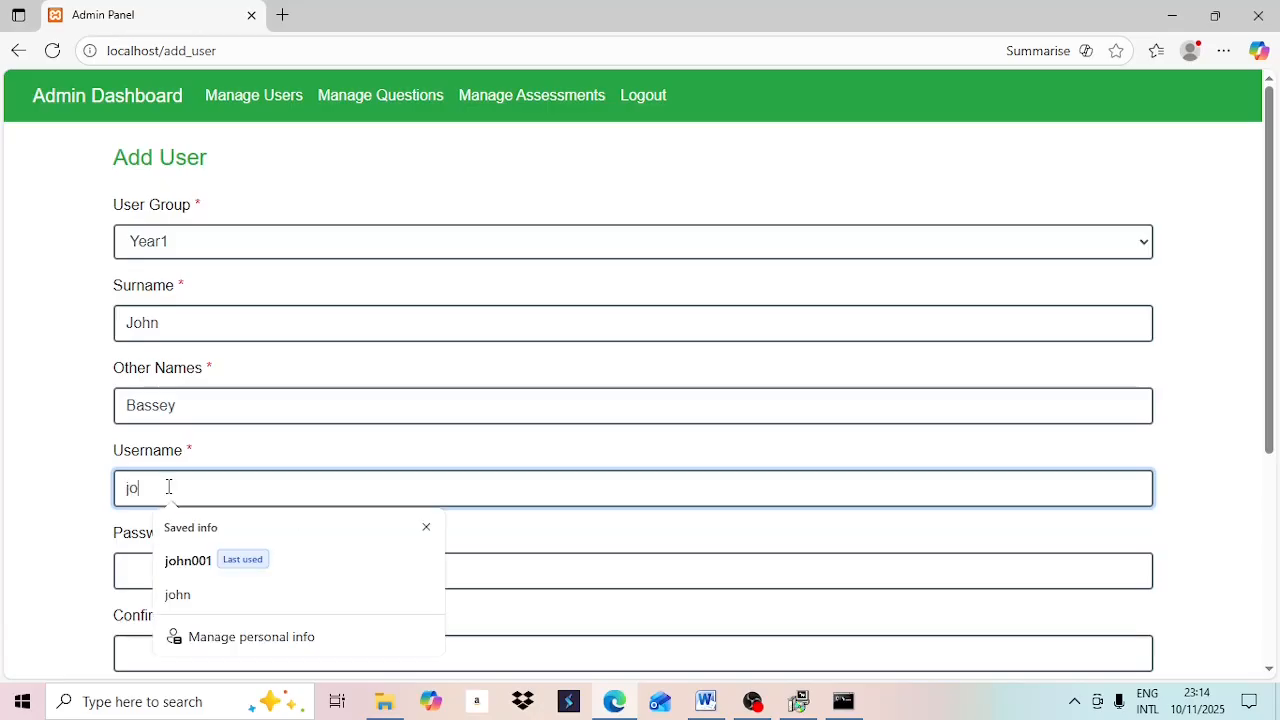
pyautogui.write('hn001')
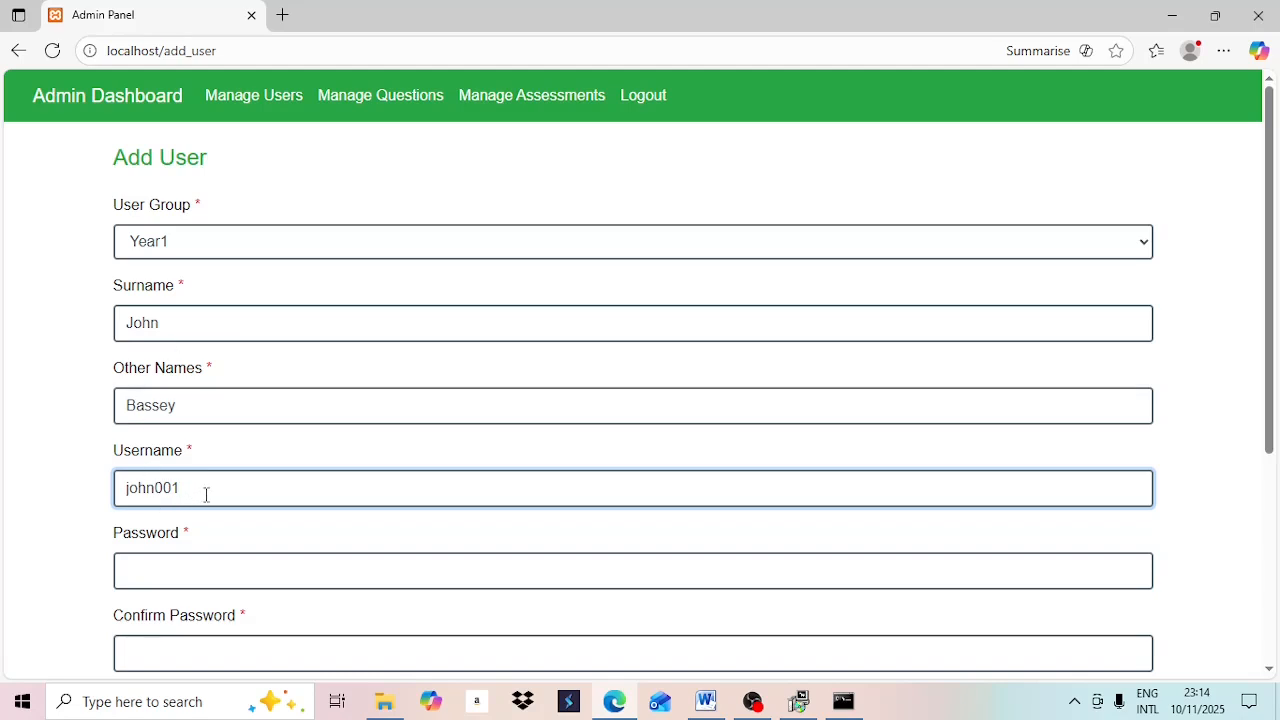
pyautogui.press('BackSpace')
pyautogui.press('BackSpace')
pyautogui.write('21')
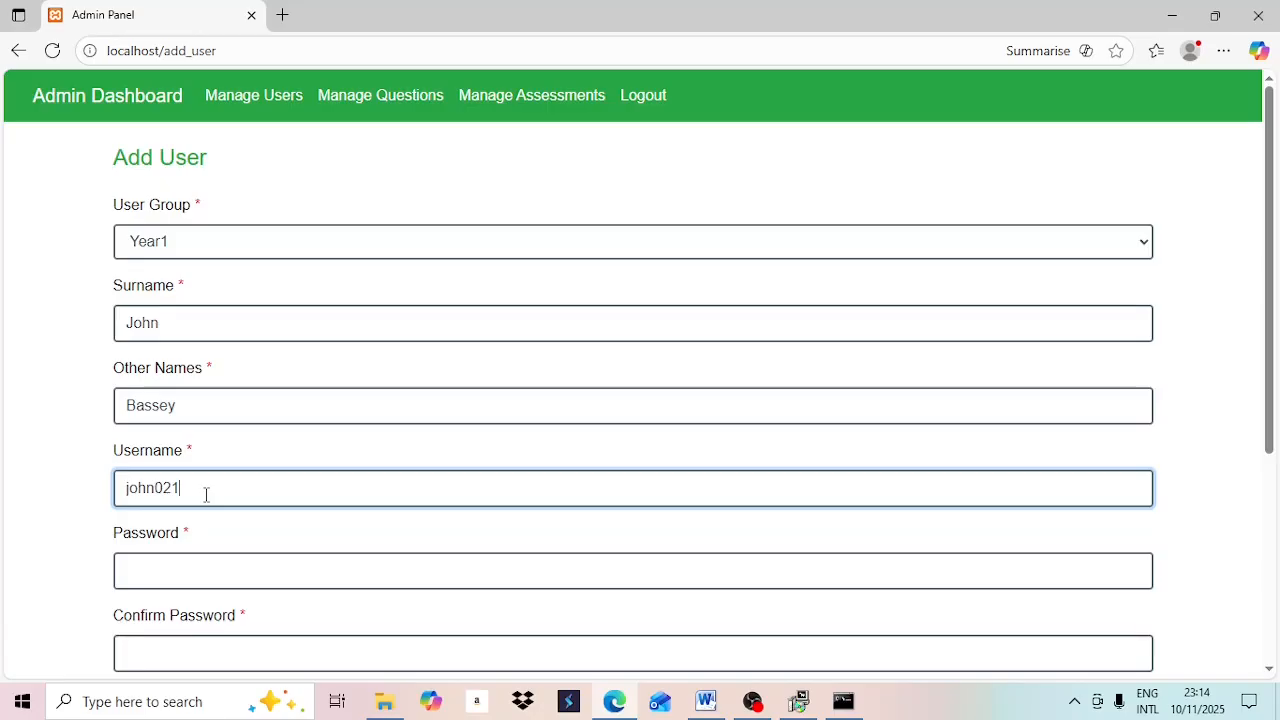
# Enter the user's password in both Password and Confirm Password.
pyautogui.click(173, 565)
pyautogui.write('••••')
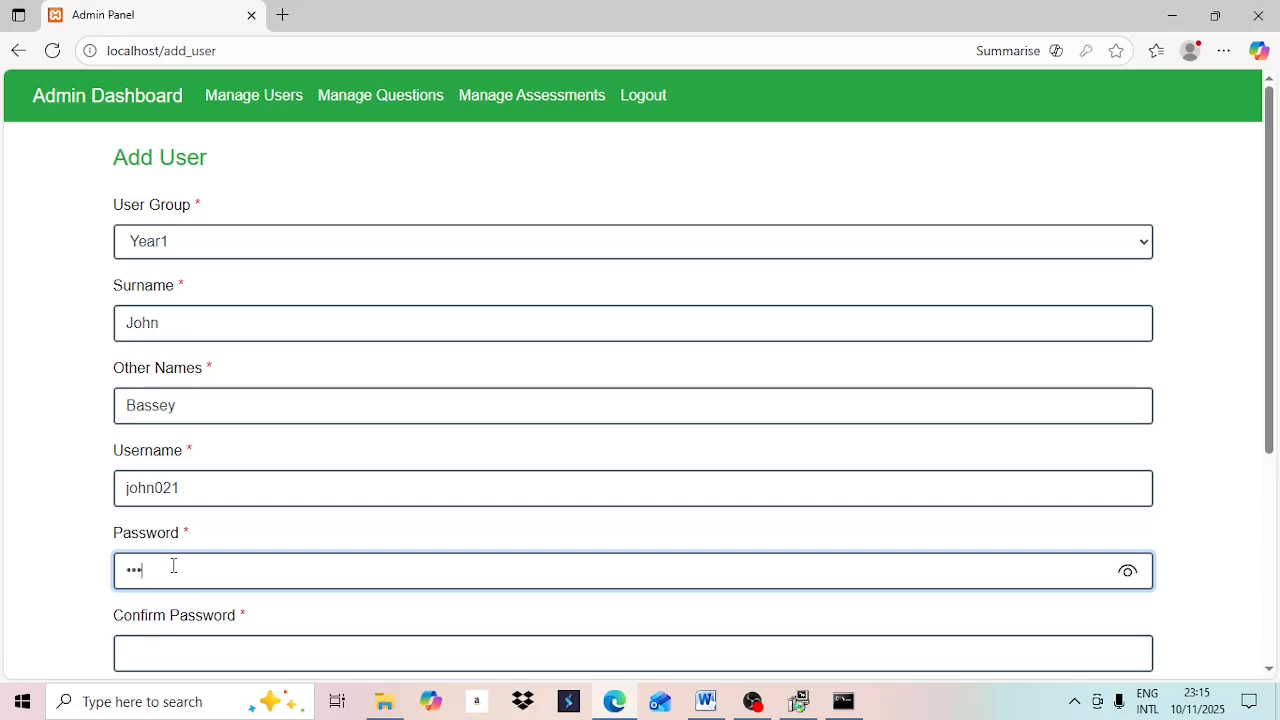
pyautogui.write('•••')
pyautogui.click(206, 656)
pyautogui.write('••••')
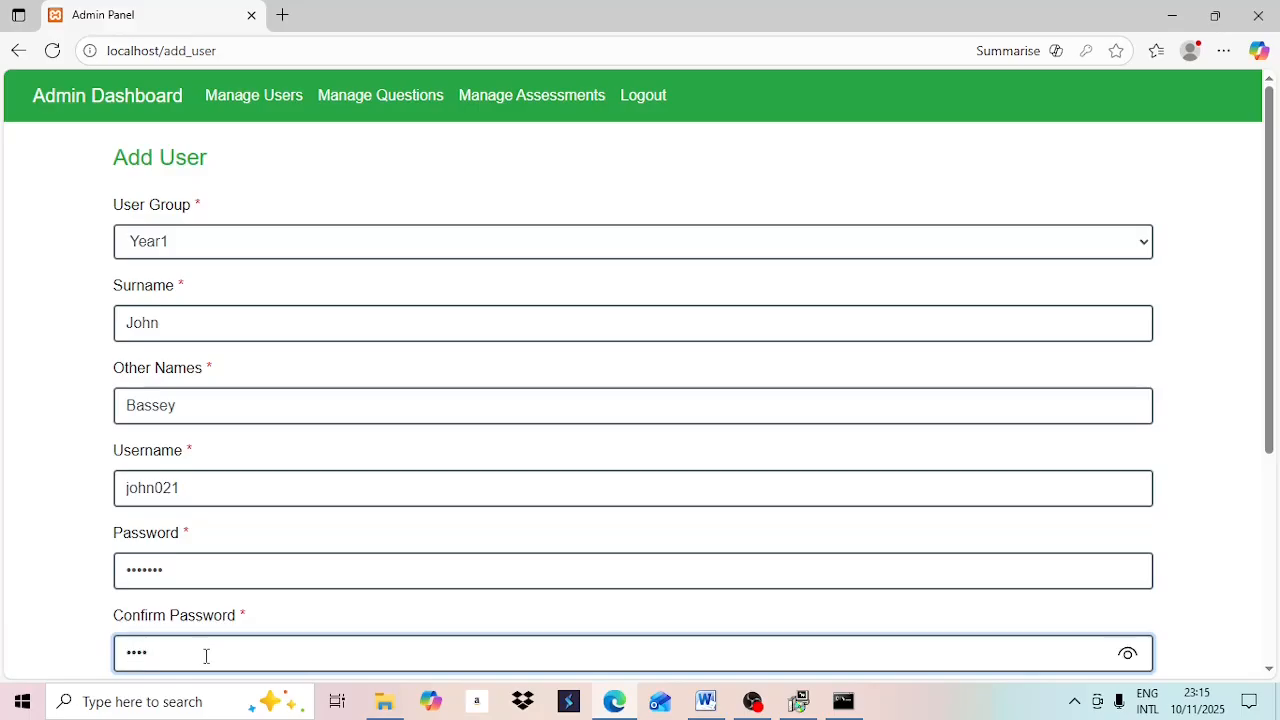
pyautogui.write('•••')
# Leave registration number and phone blank and submit, adding the Year1 user.
pyautogui.click(1270, 670)
pyautogui.click(1270, 672)
pyautogui.click(1270, 672)
pyautogui.click(1270, 672)
pyautogui.click(1270, 672)
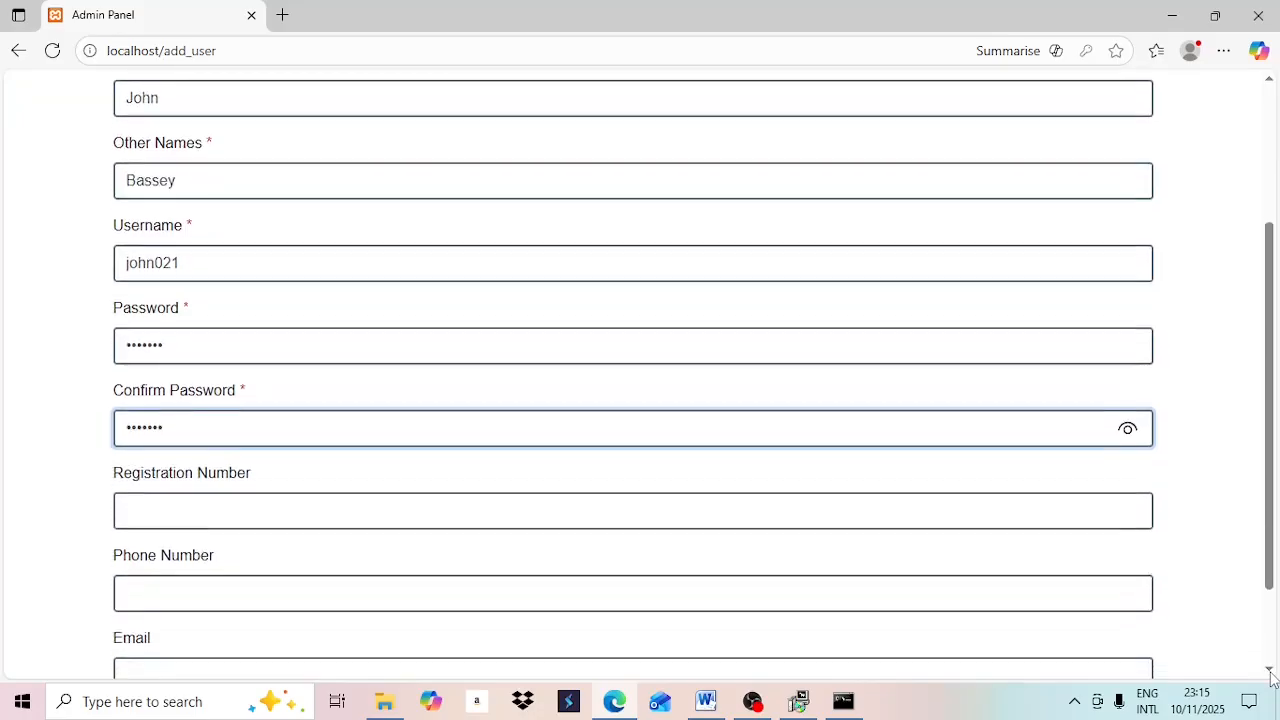
pyautogui.click(1270, 672)
pyautogui.click(1270, 672)
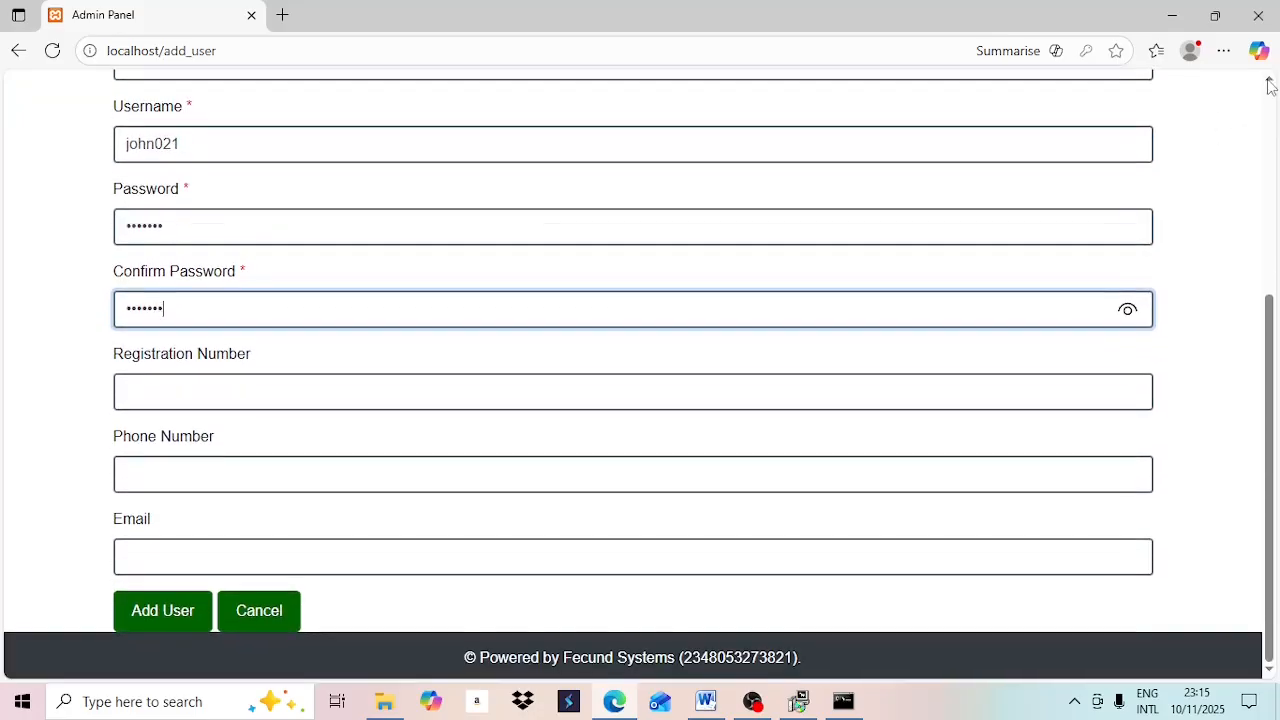
pyautogui.click(1270, 84)
pyautogui.click(1270, 84)
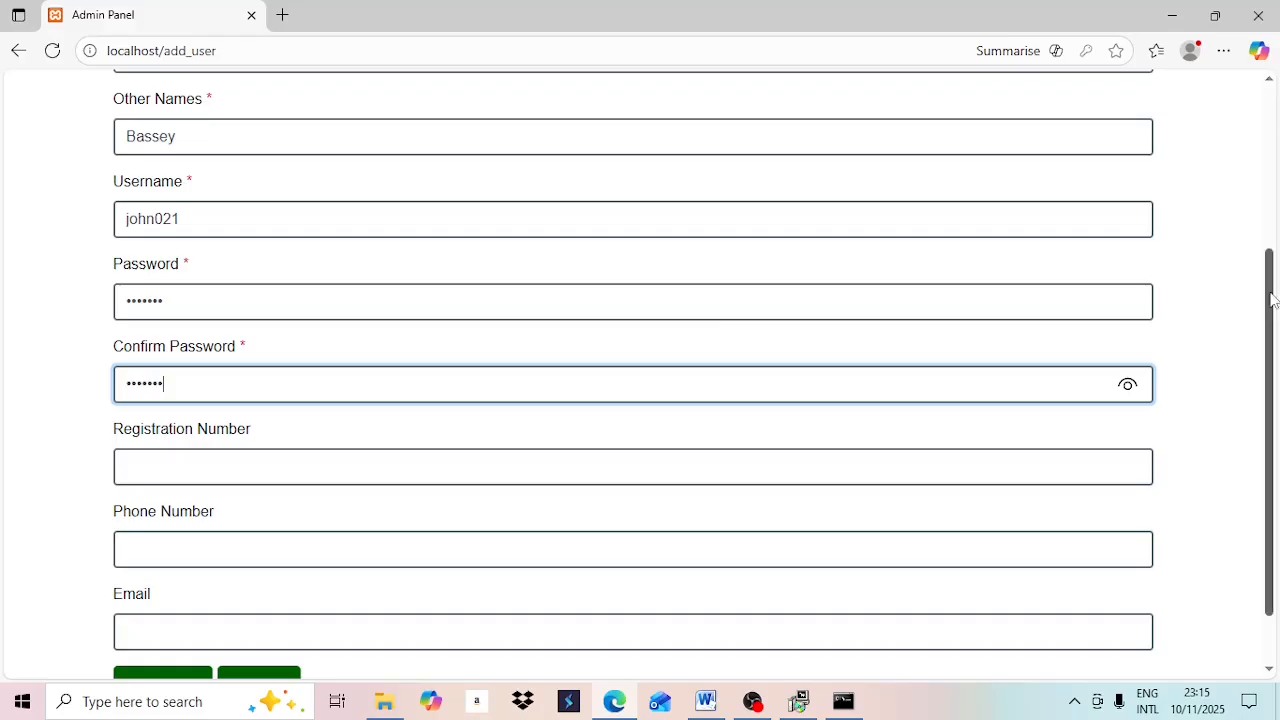
pyautogui.moveTo(1272, 300); pyautogui.dragTo(1270, 356)
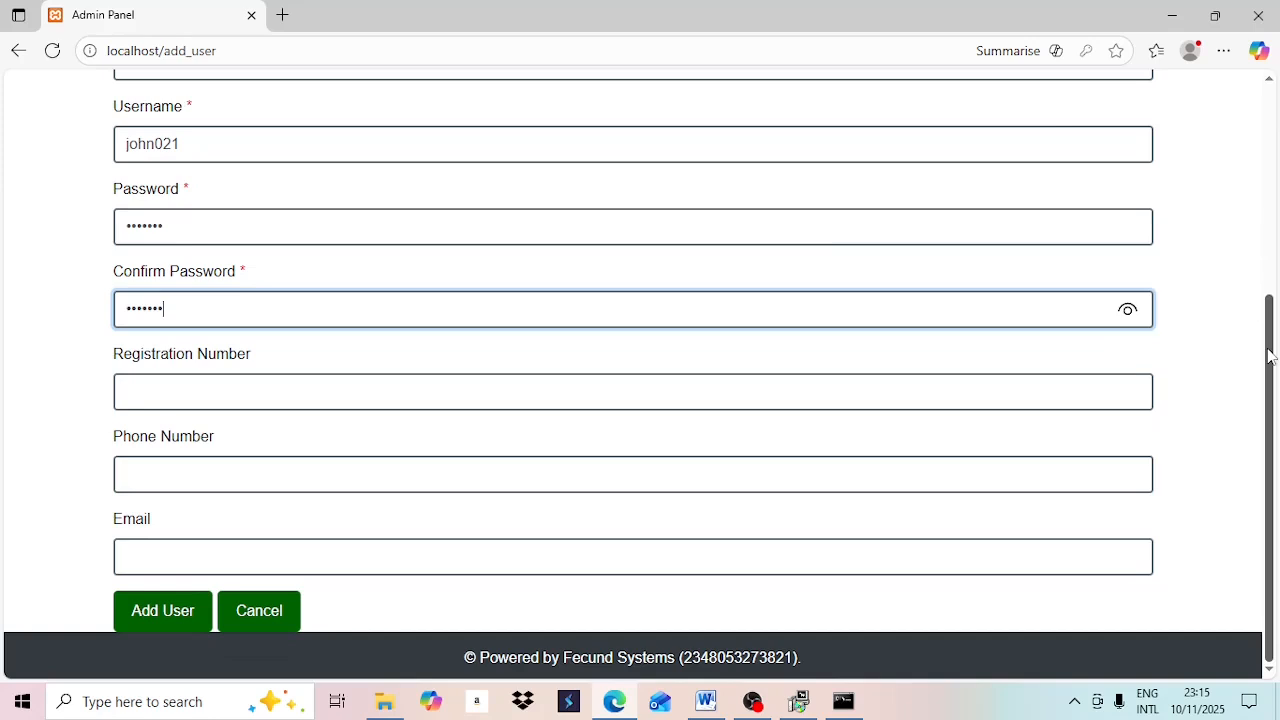
pyautogui.moveTo(1271, 350); pyautogui.dragTo(1266, 306)
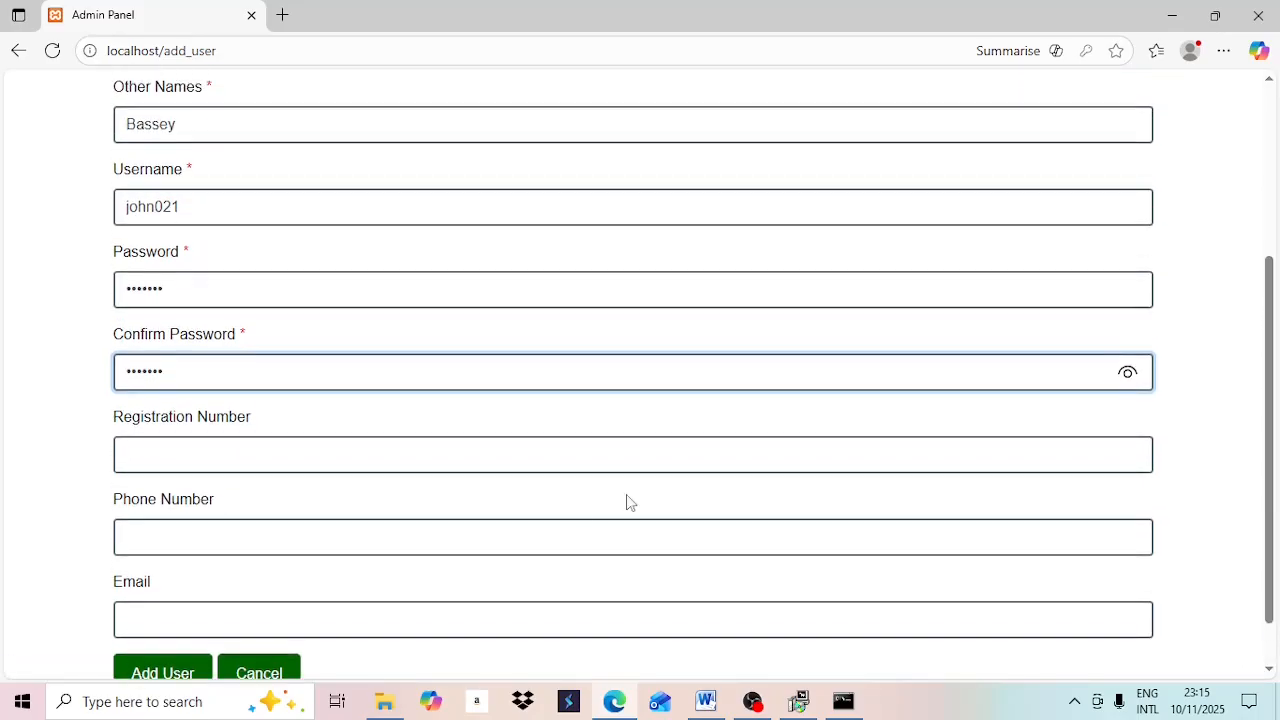
pyautogui.click(133, 449)
pyautogui.click(166, 535)
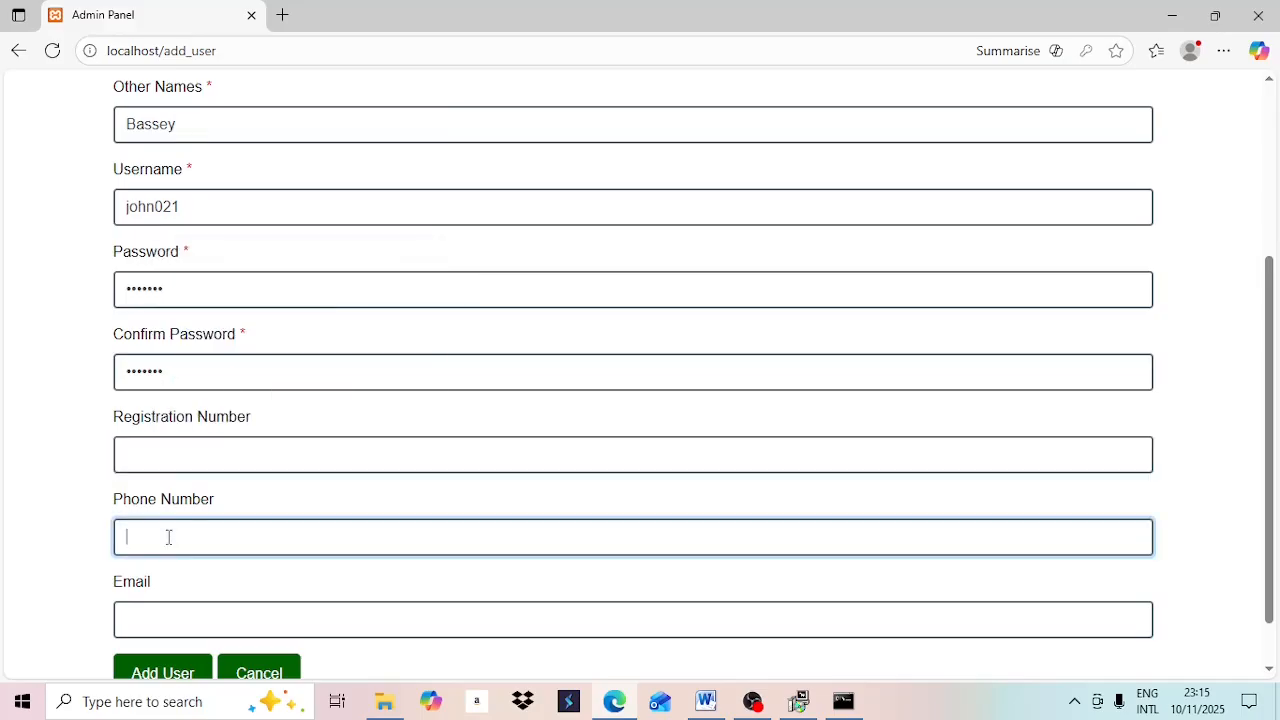
pyautogui.click(53, 543)
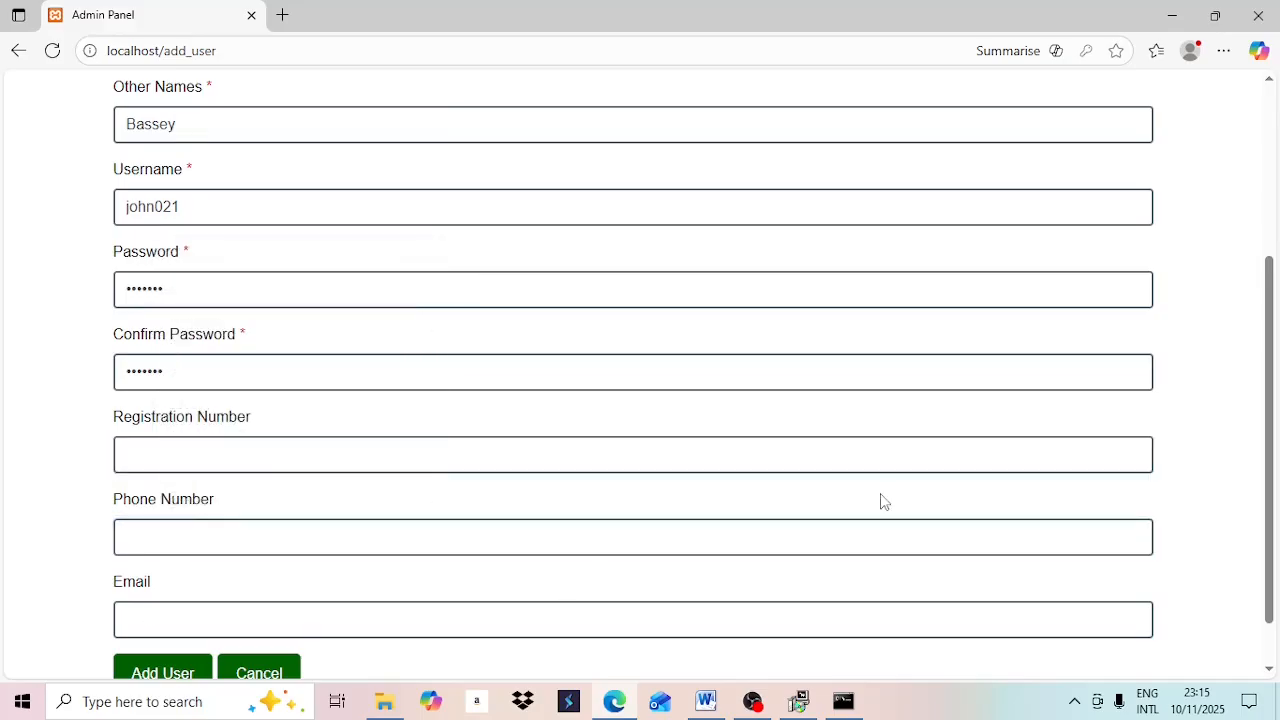
pyautogui.click(176, 674)
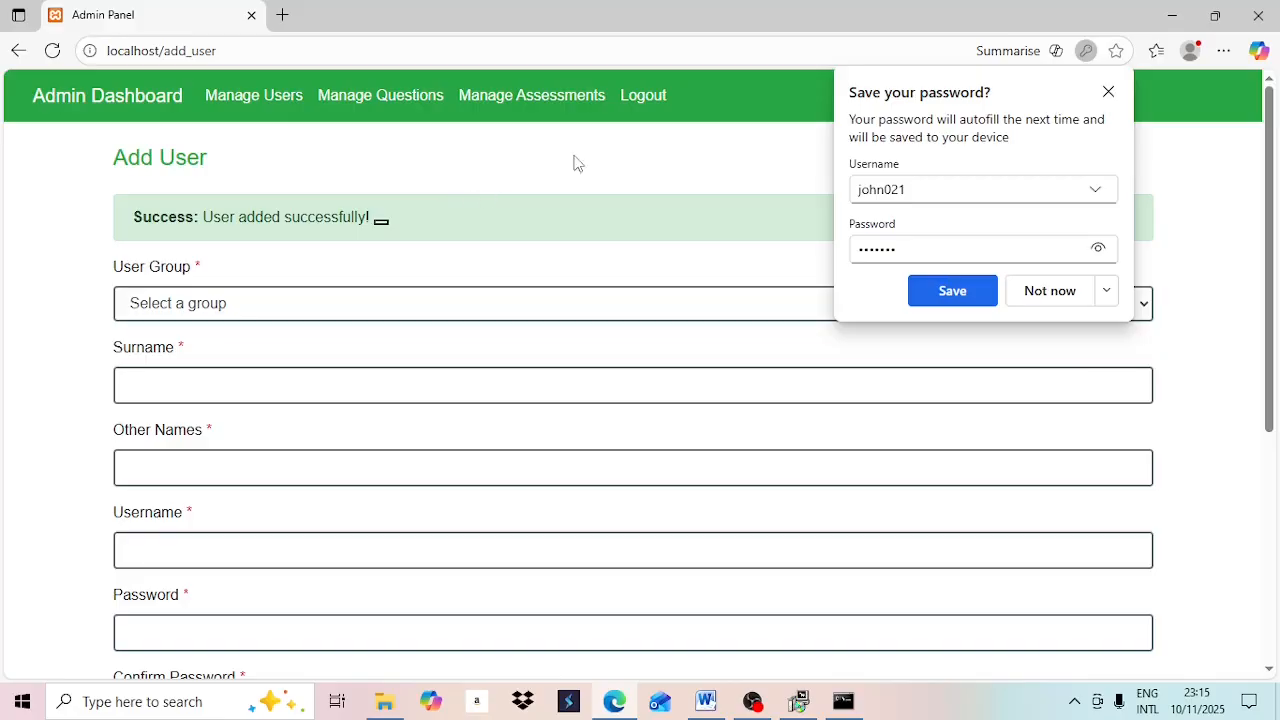
# Decline saving the password, then start another Year1 user with surname and other names.
pyautogui.click(1050, 291)
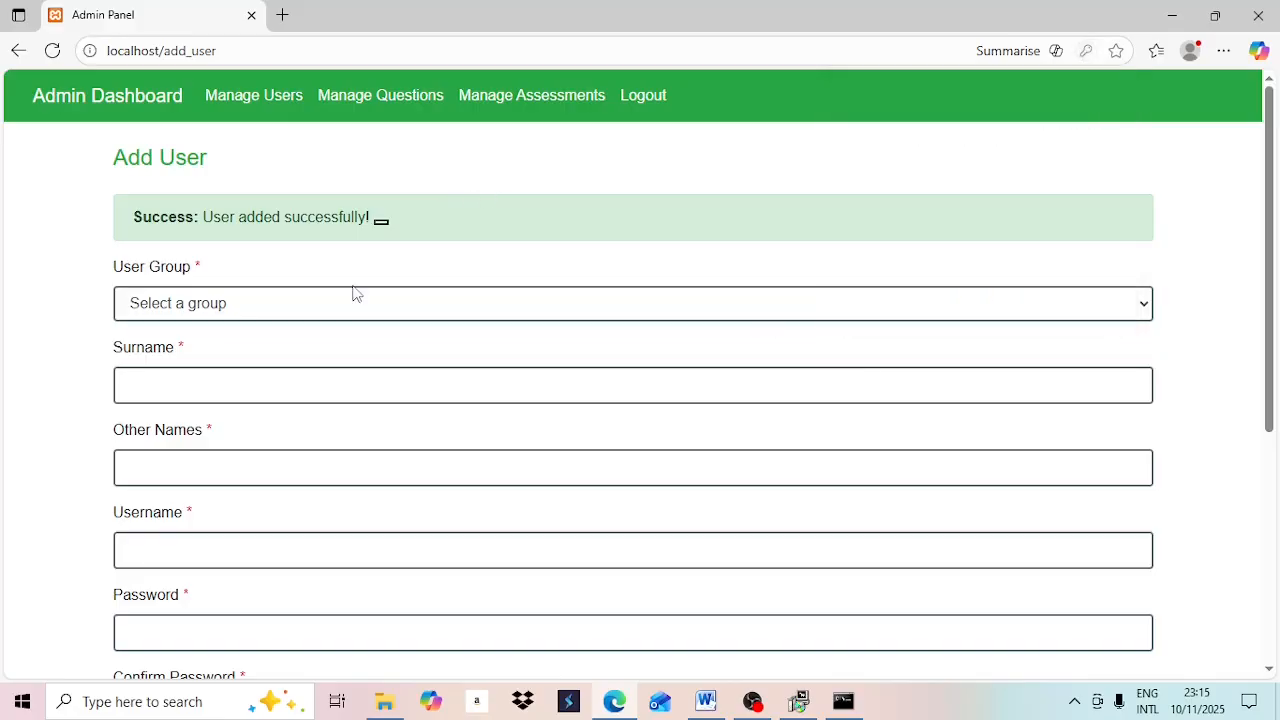
pyautogui.click(209, 312)
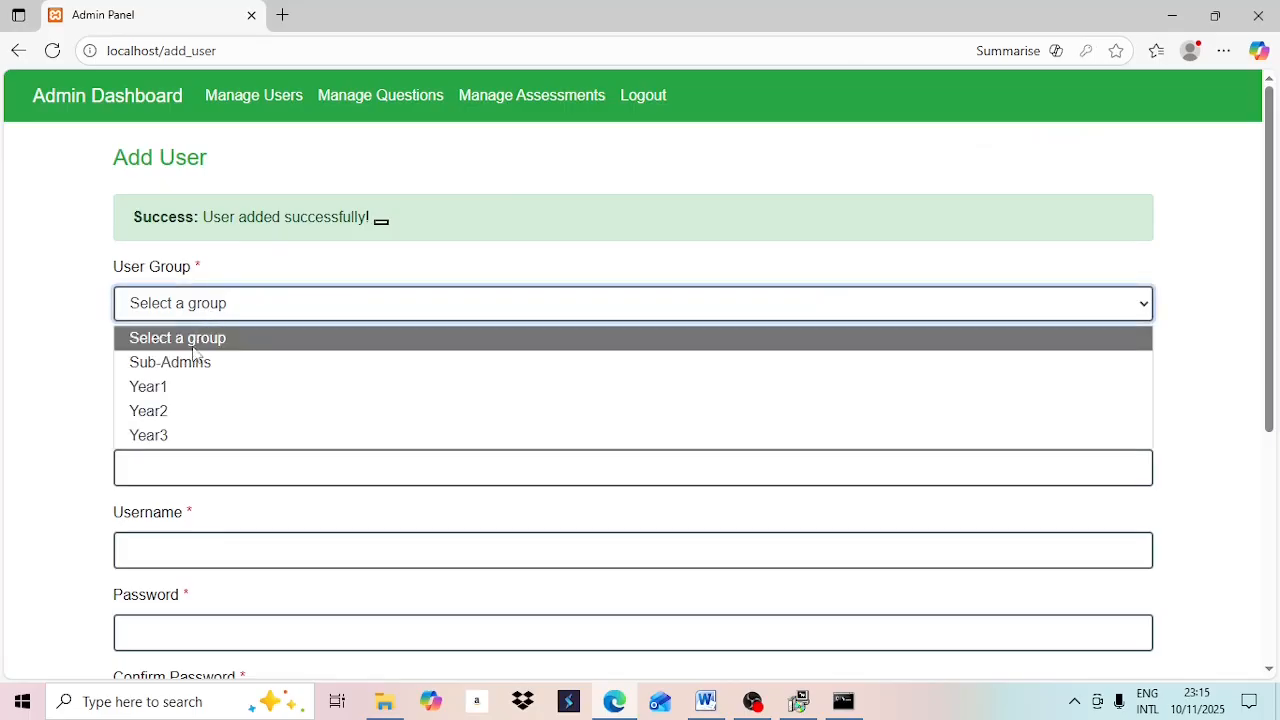
pyautogui.click(185, 388)
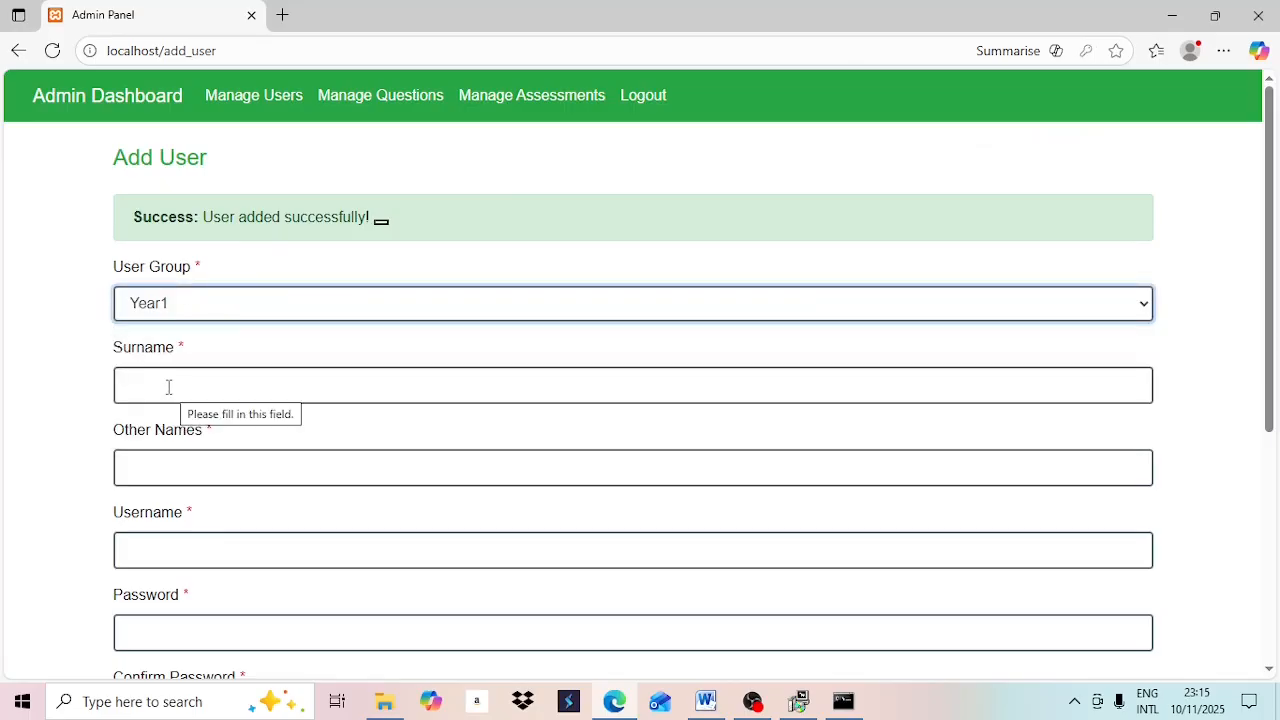
pyautogui.click(170, 387)
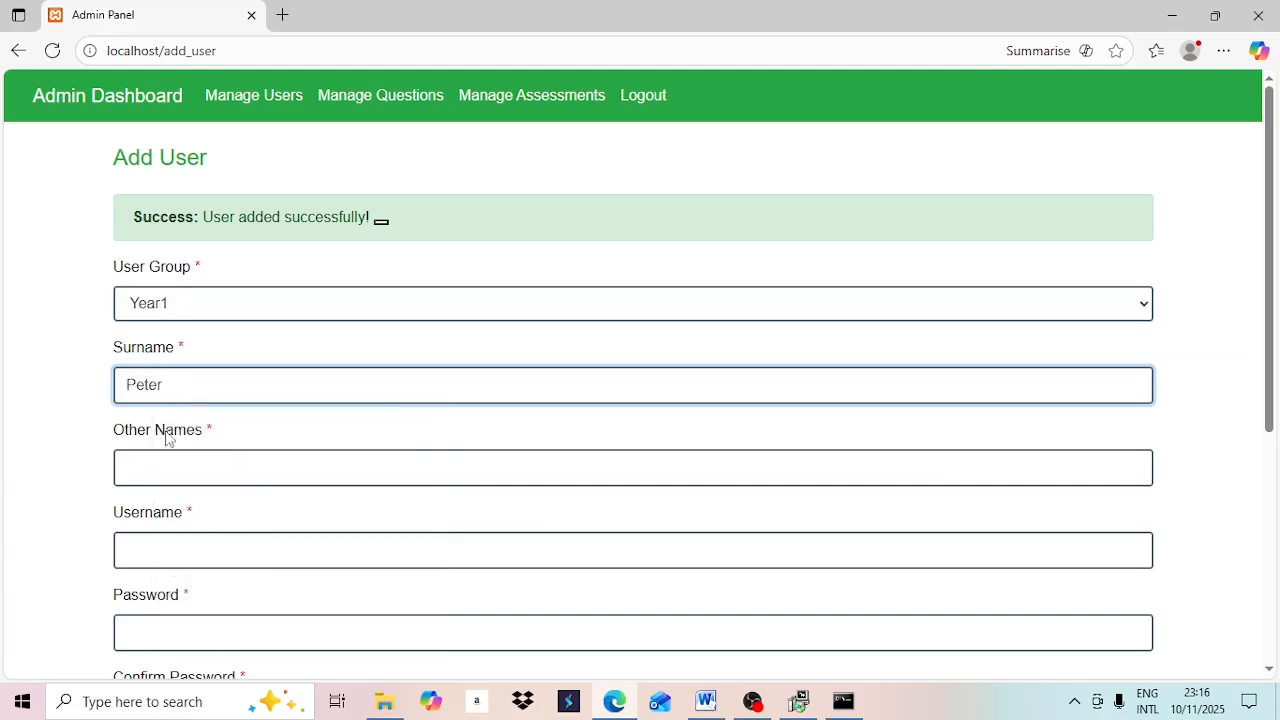
pyautogui.click(162, 465)
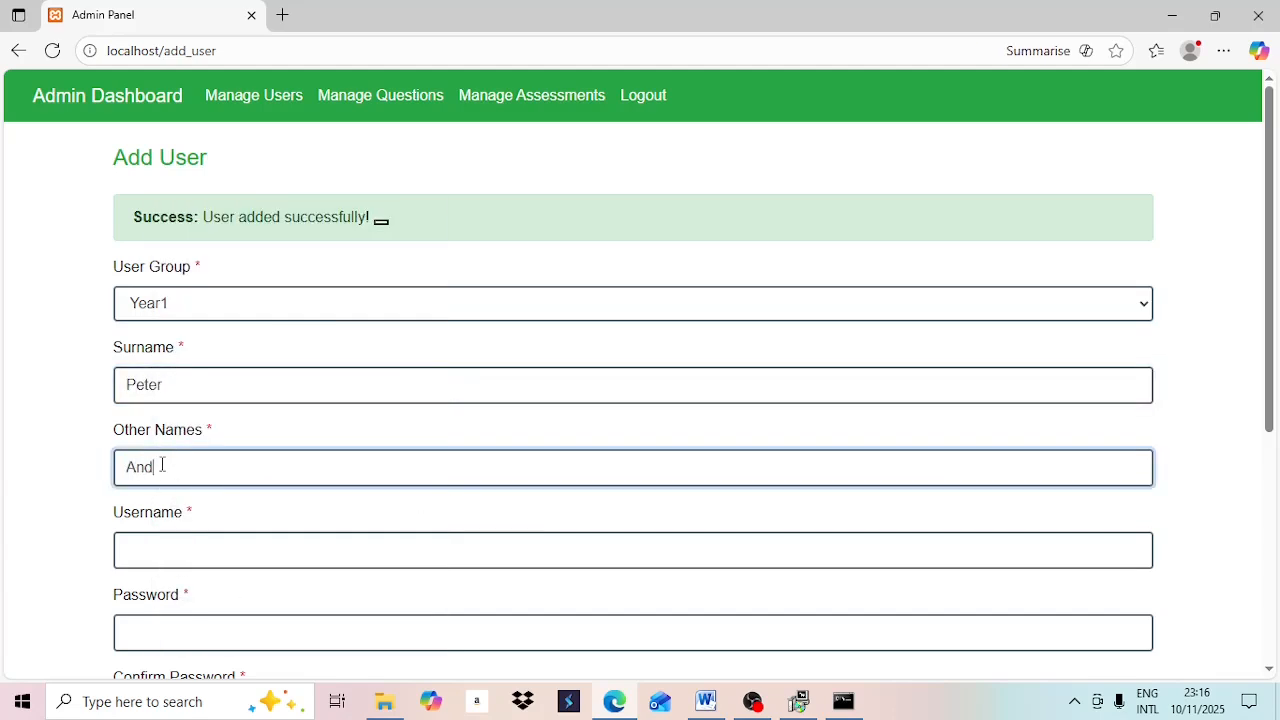
# Enter the second user's username and password, submit, and decline the browser's save-password prompt.
pyautogui.click(158, 566)
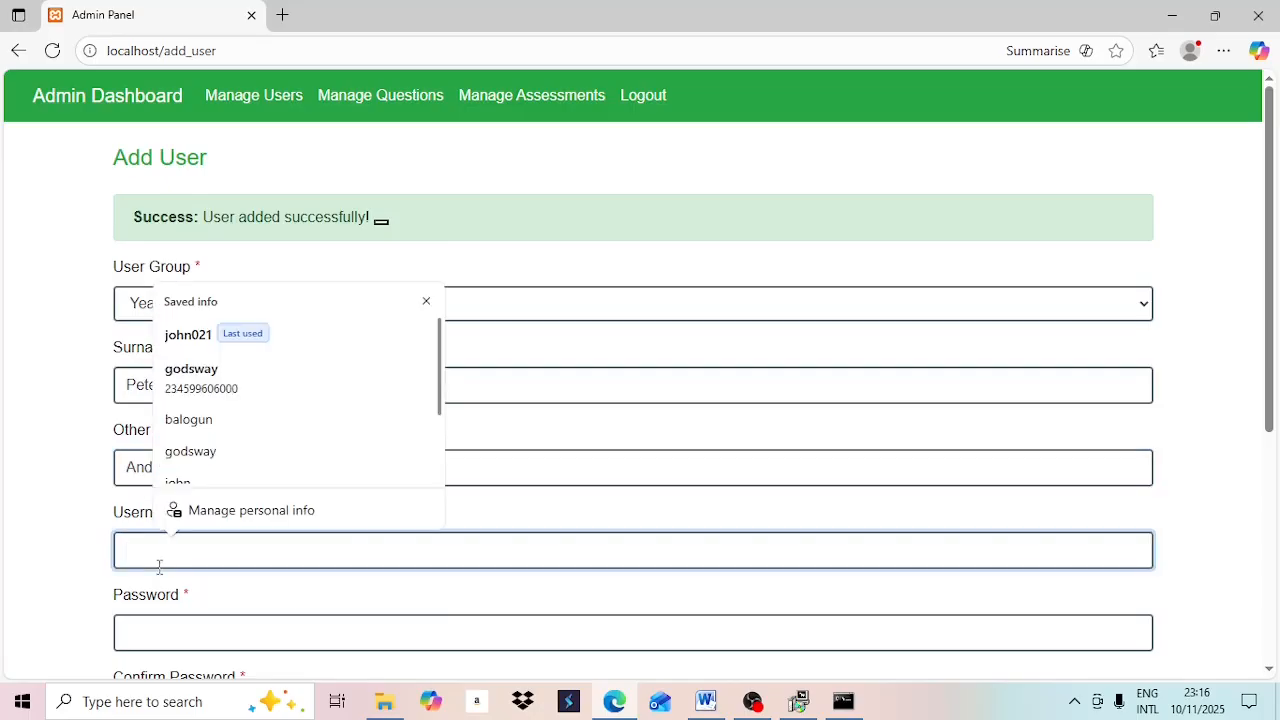
pyautogui.press('Escape')
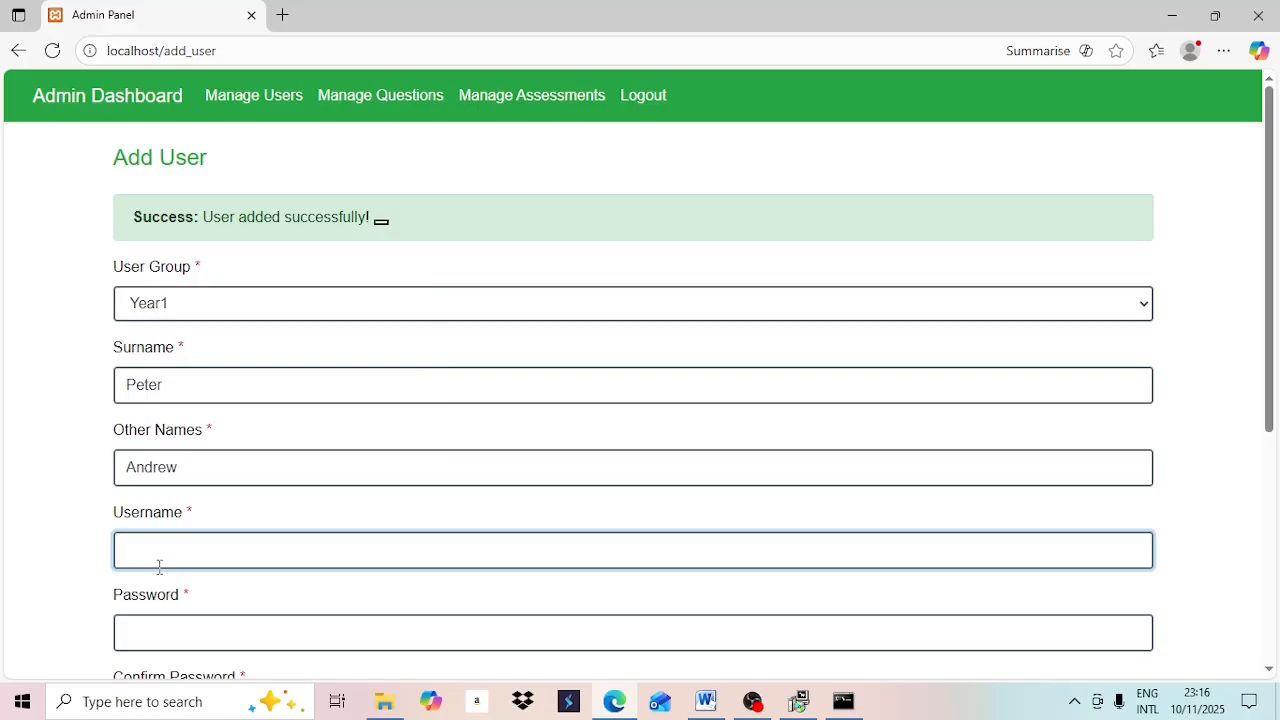
pyautogui.write('peter')
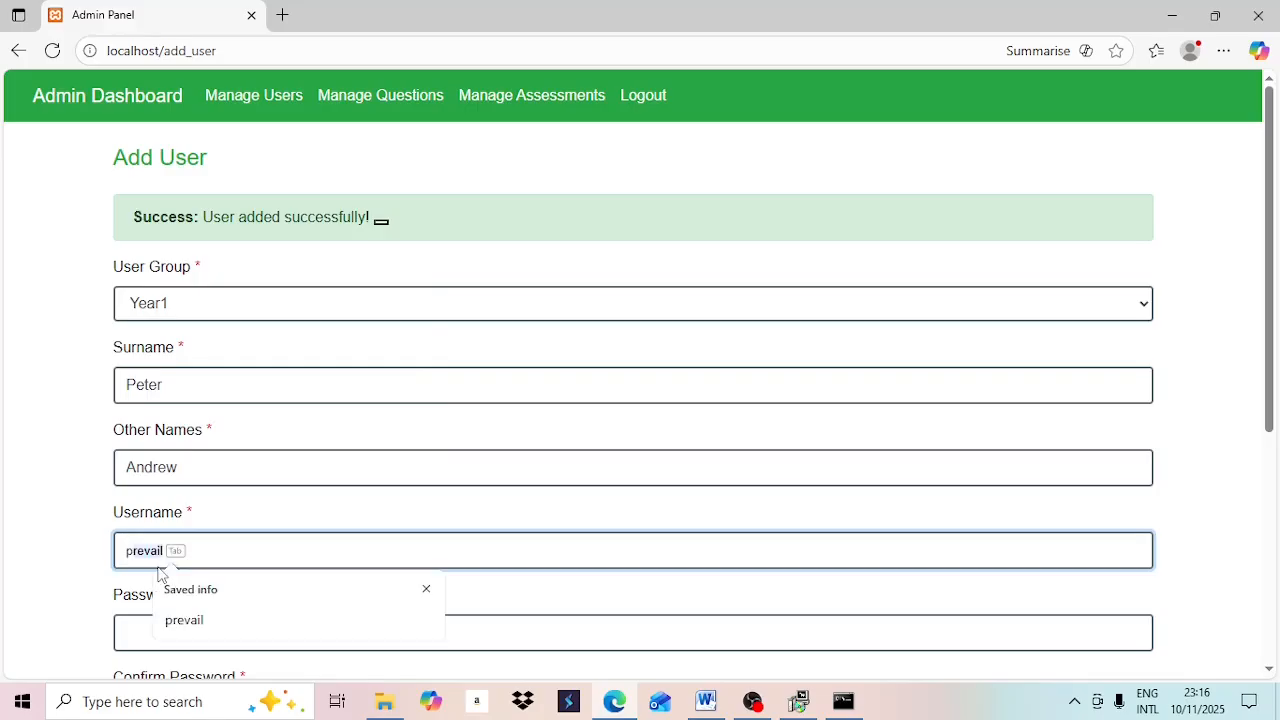
pyautogui.write('022')
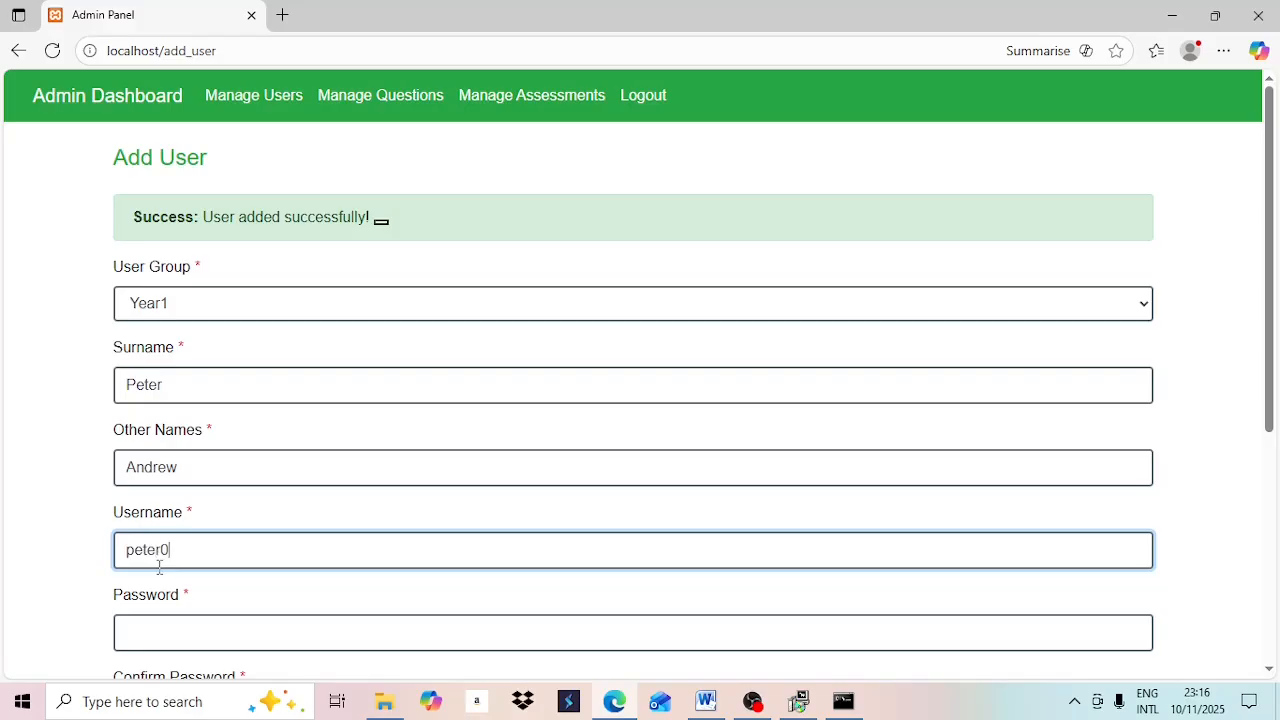
pyautogui.click(164, 621)
pyautogui.write('12')
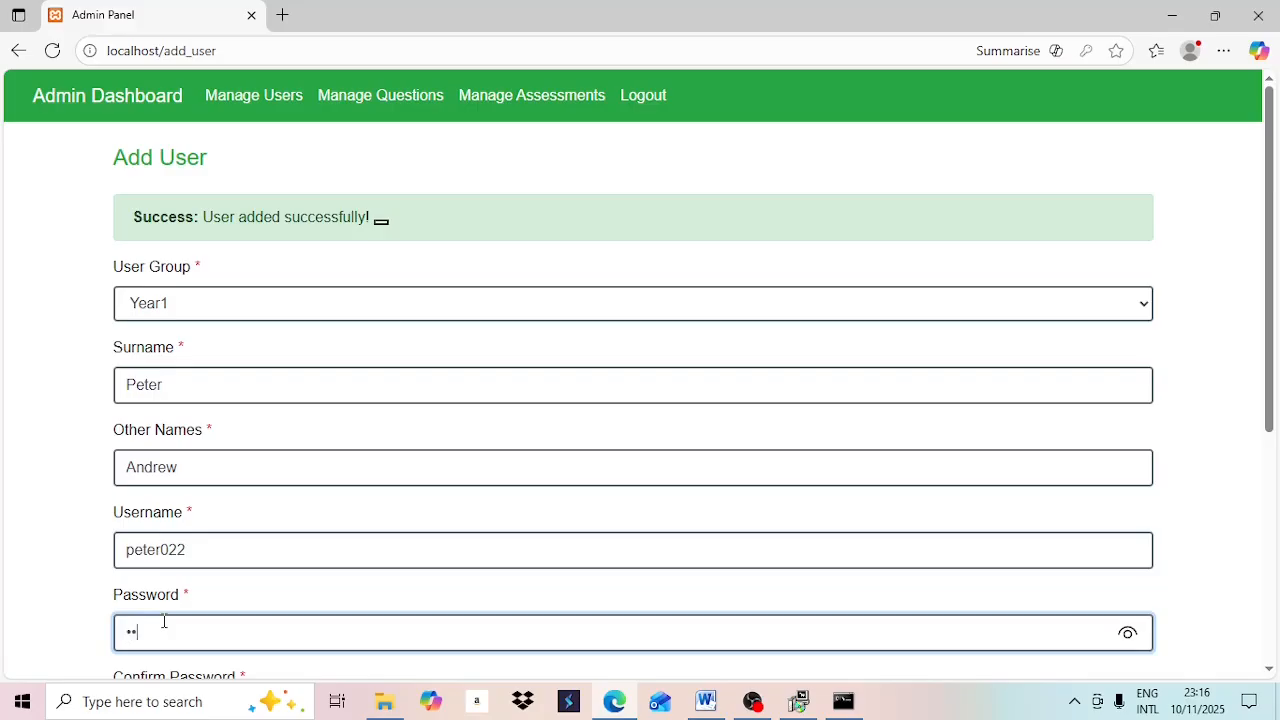
pyautogui.write('345678')
pyautogui.press('Tab')
pyautogui.press('Return')
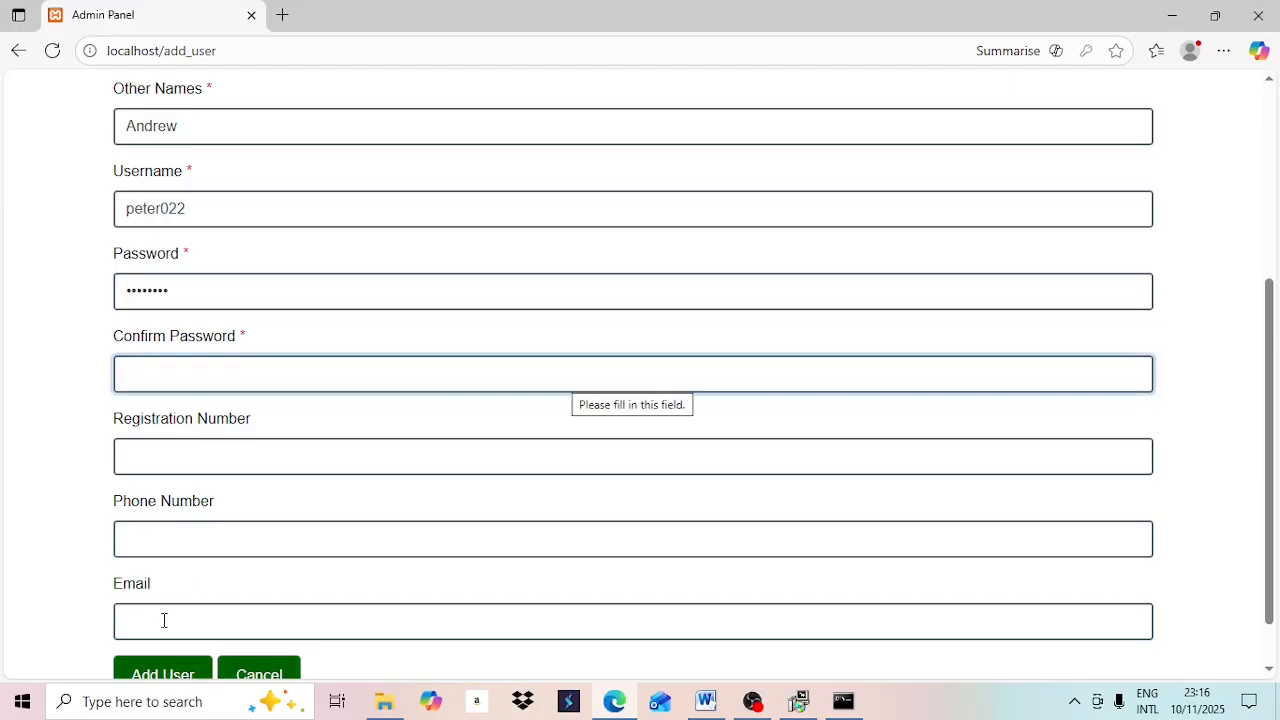
pyautogui.write('12345')
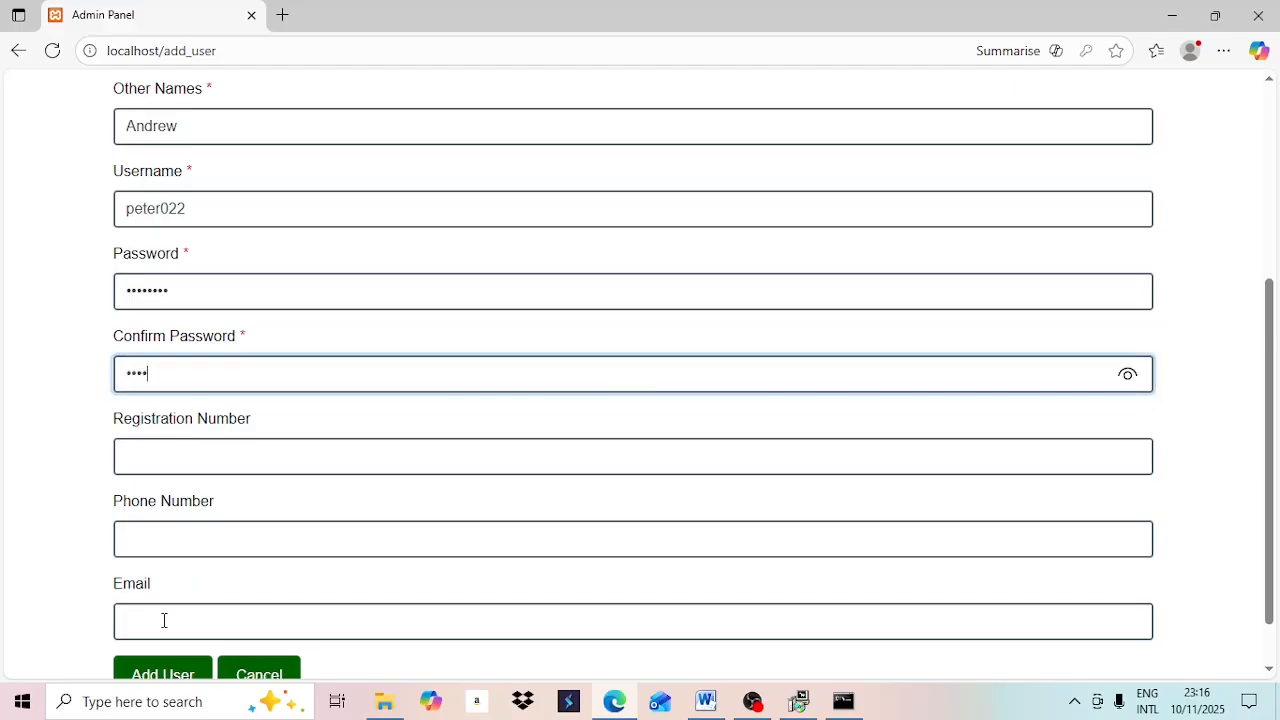
pyautogui.write('678')
pyautogui.press('Return')
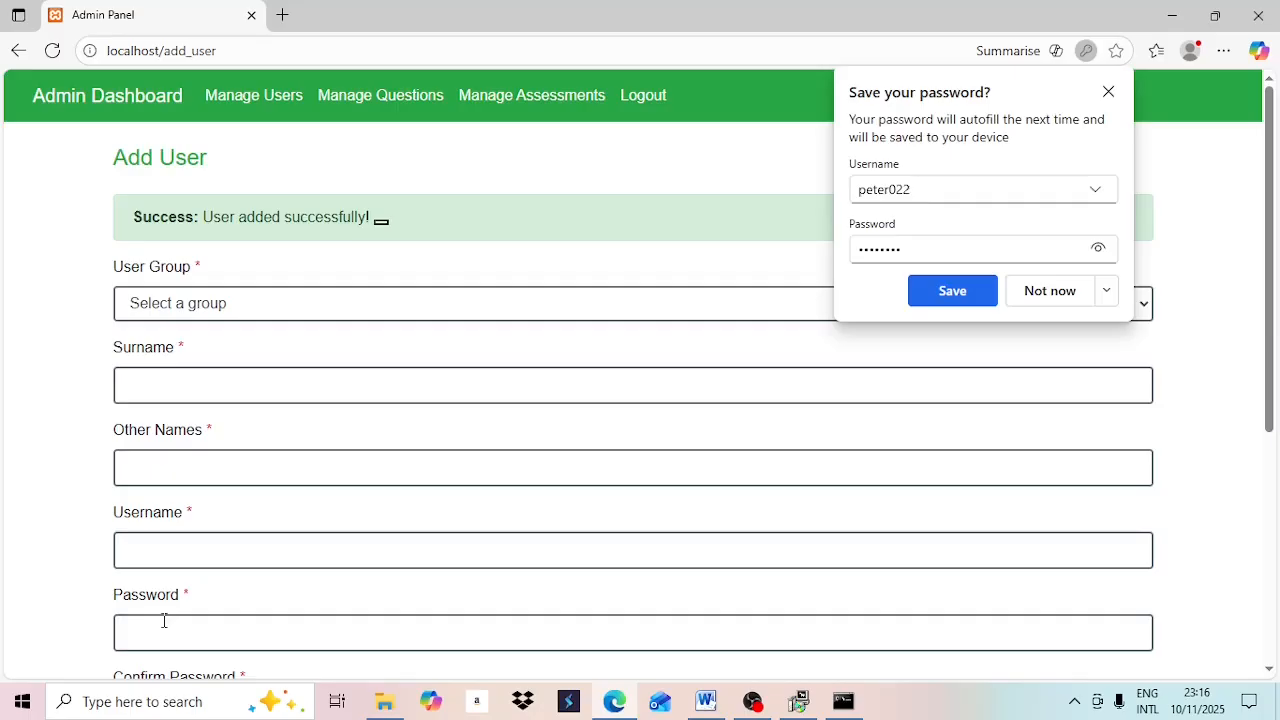
pyautogui.click(1050, 291)
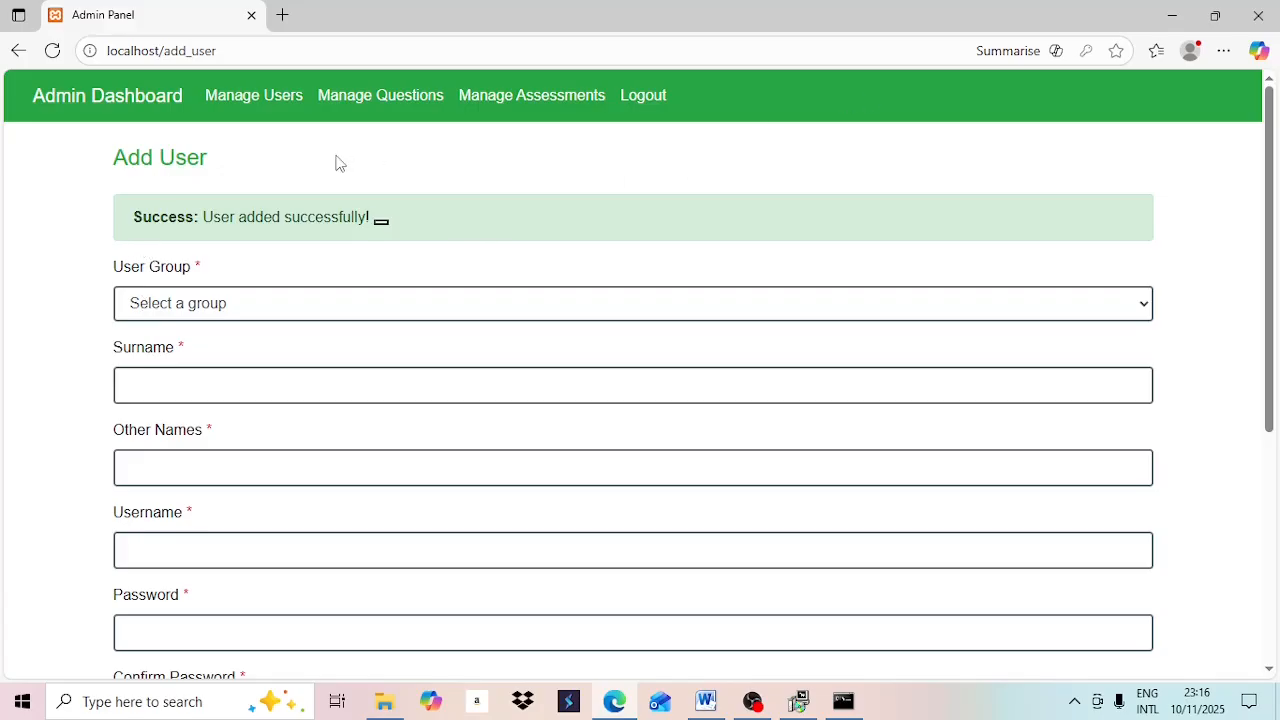
# Filter the Manage Users list by the Year1 group to show john021 and peter022.
pyautogui.click(245, 106)
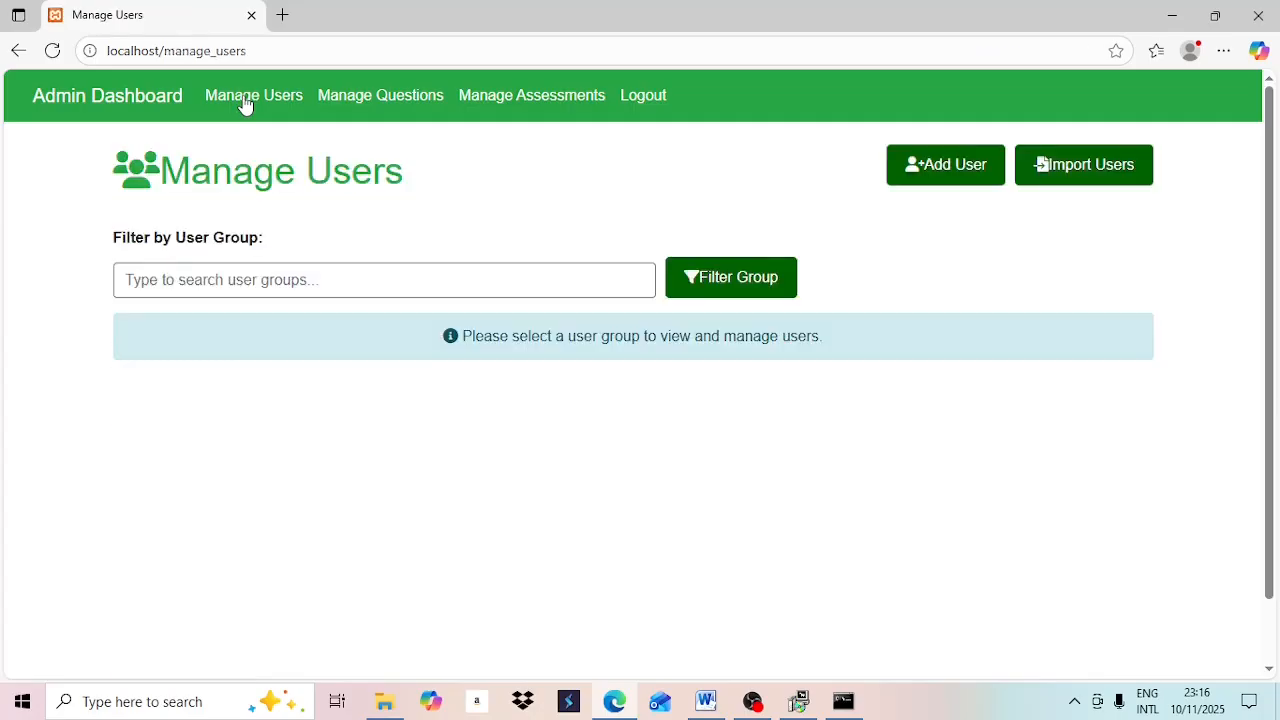
pyautogui.click(505, 286)
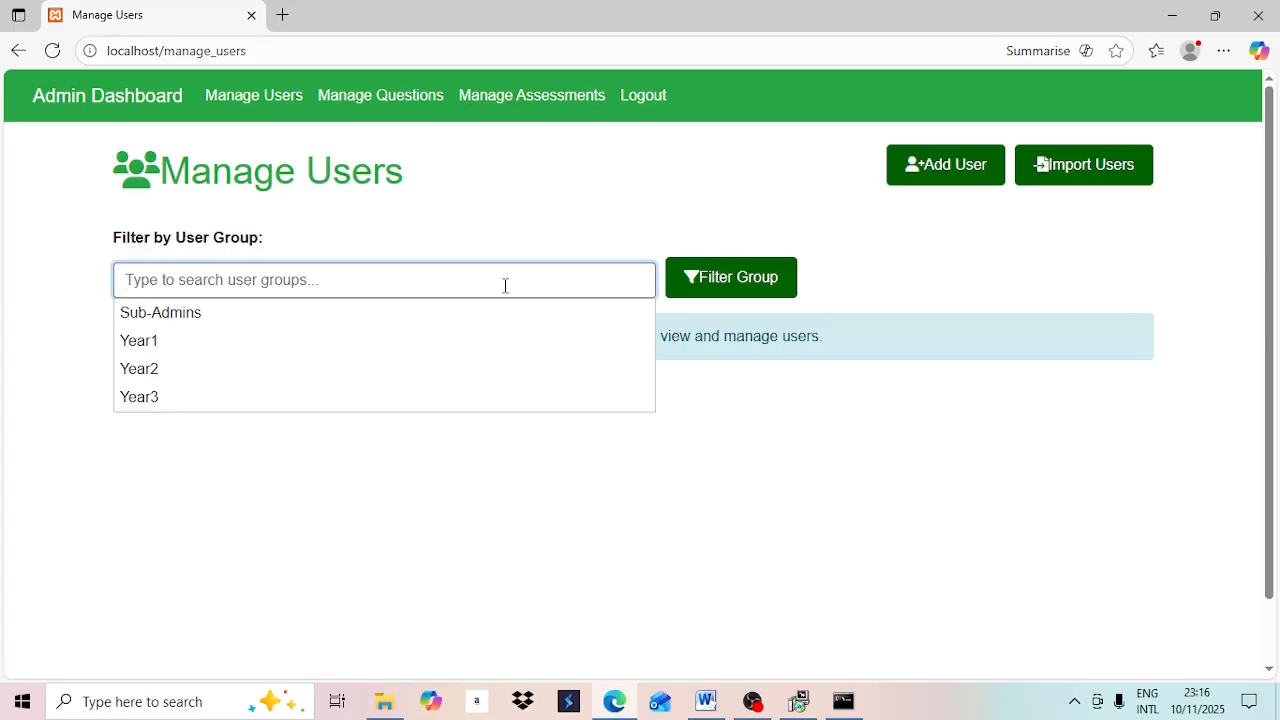
pyautogui.click(230, 350)
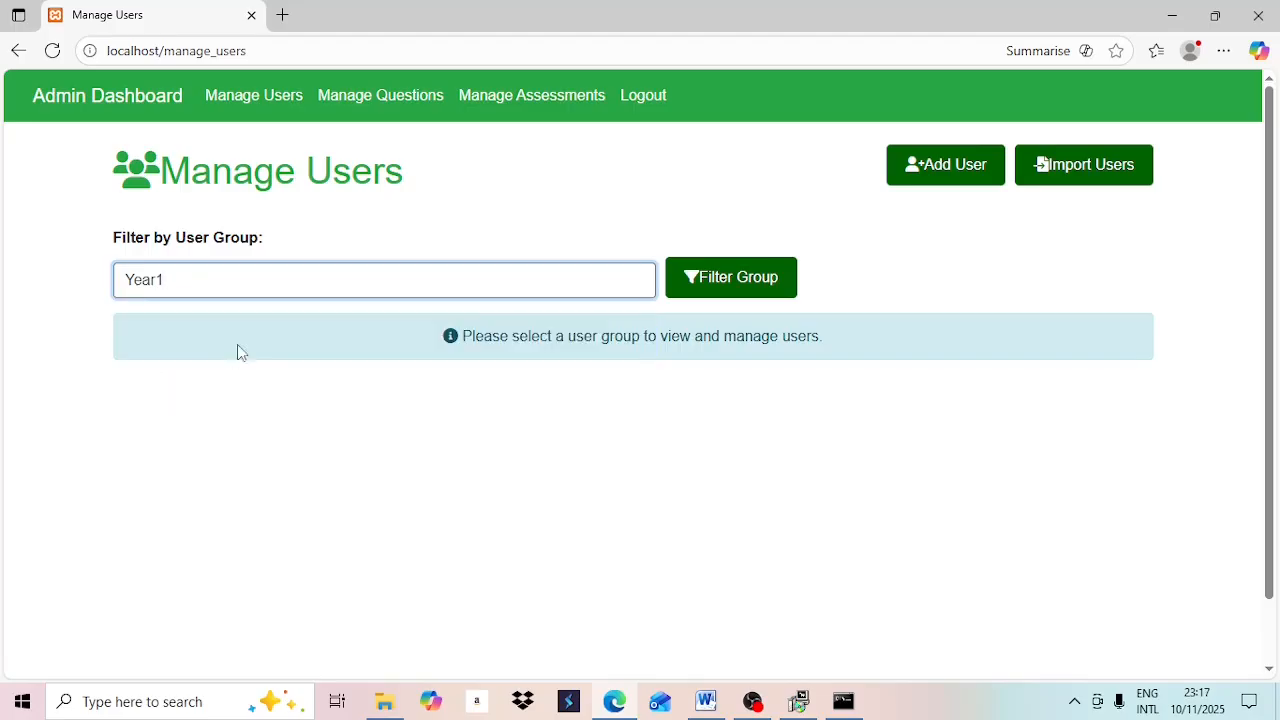
pyautogui.click(757, 280)
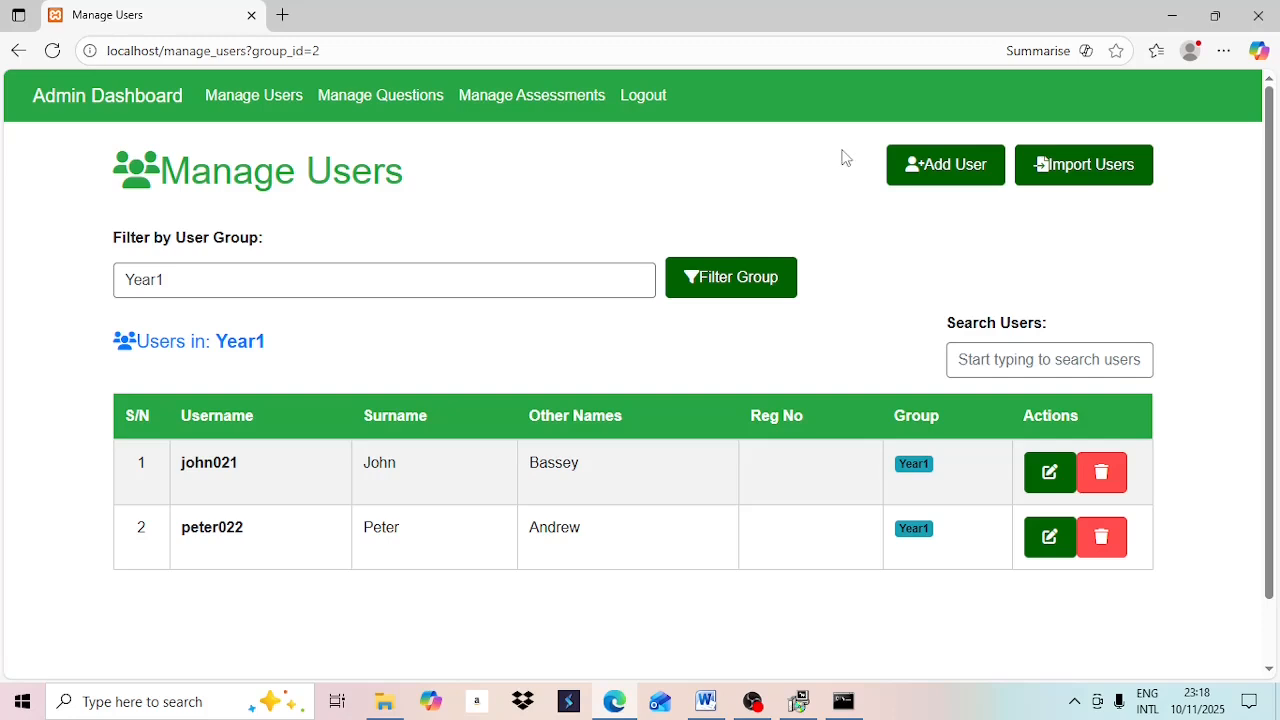
# Open the Import Users form, then minimise the browser to reveal the desktop.
pyautogui.click(1088, 172)
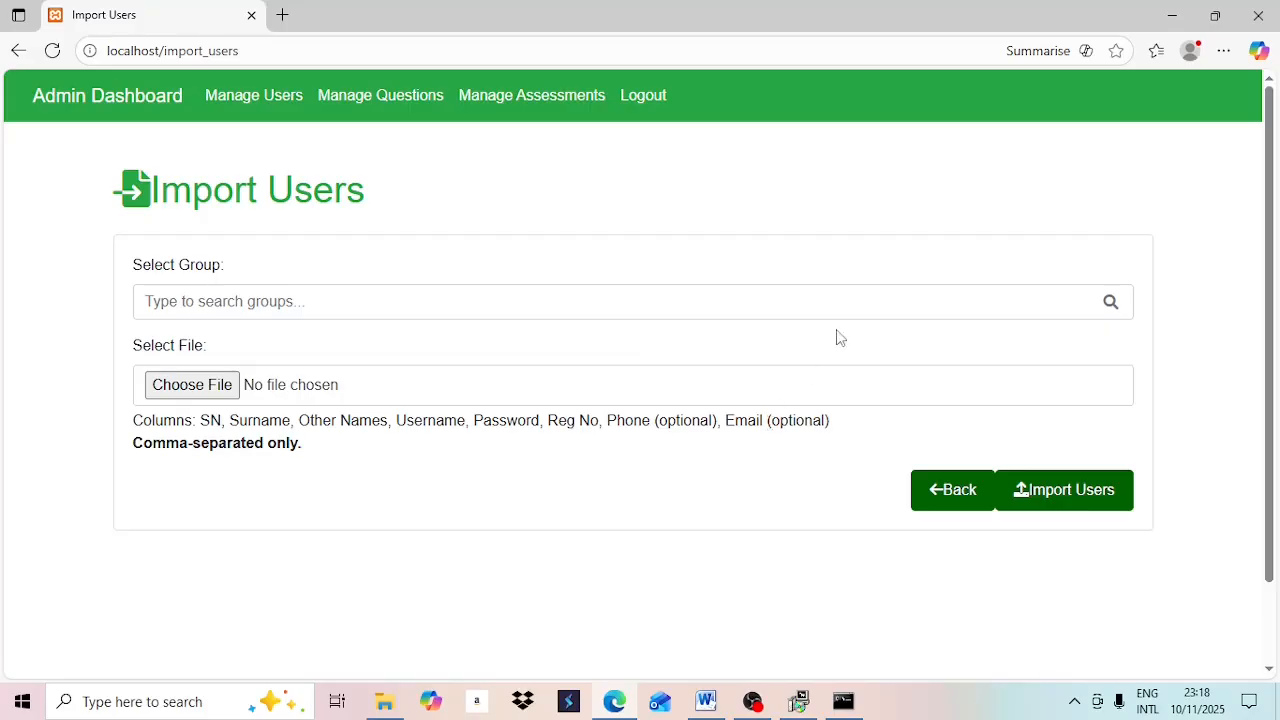
pyautogui.click(1185, 10)
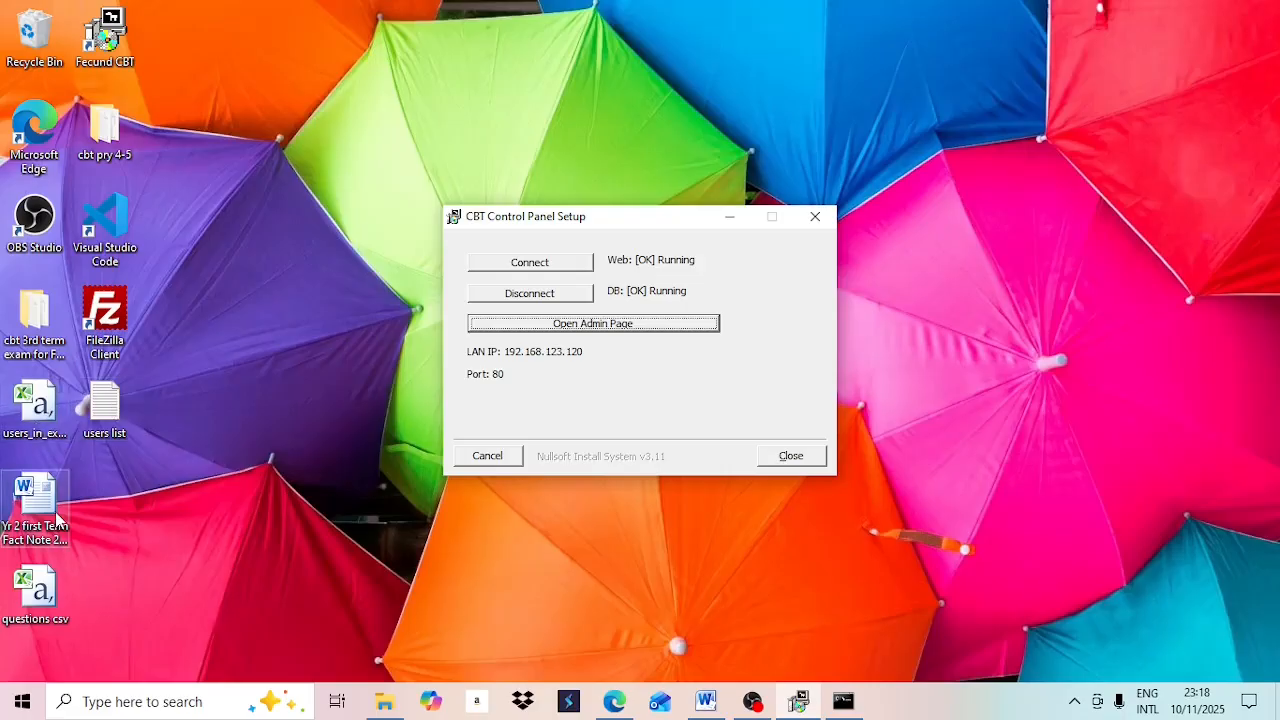
# Open the desktop 'users list' file in Notepad.
pyautogui.doubleClick(116, 416)
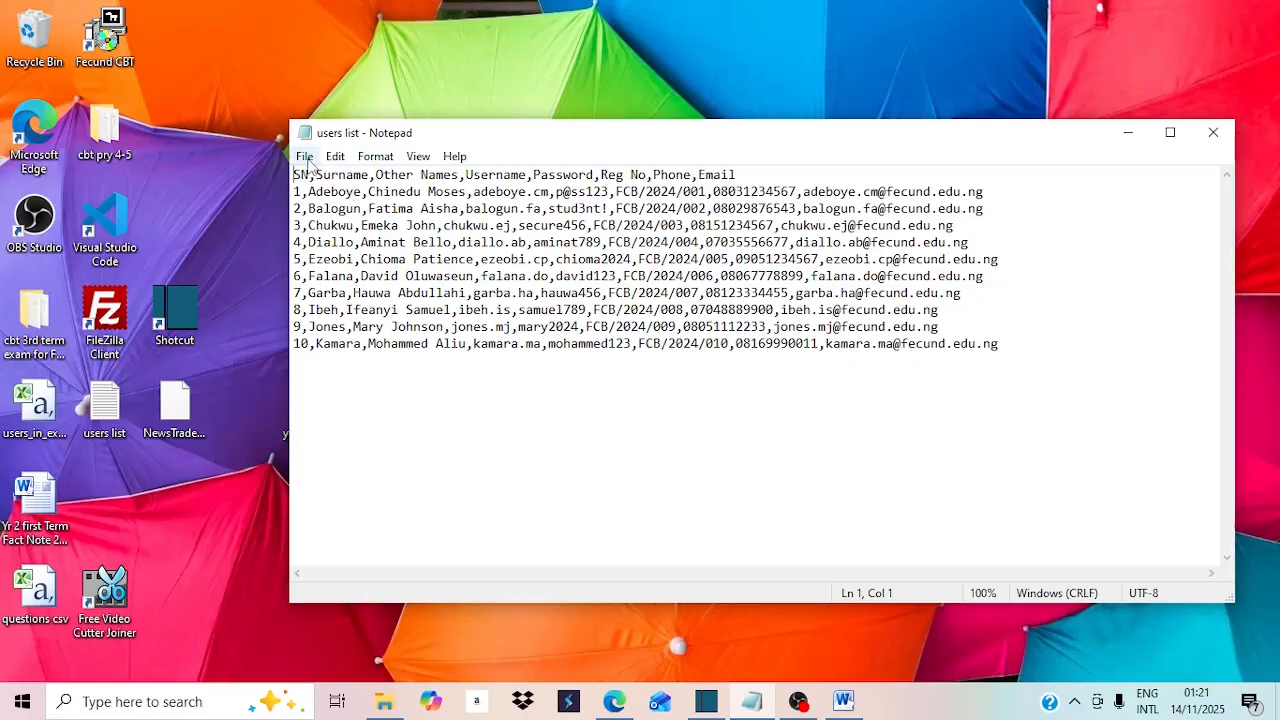
pyautogui.click(307, 158)
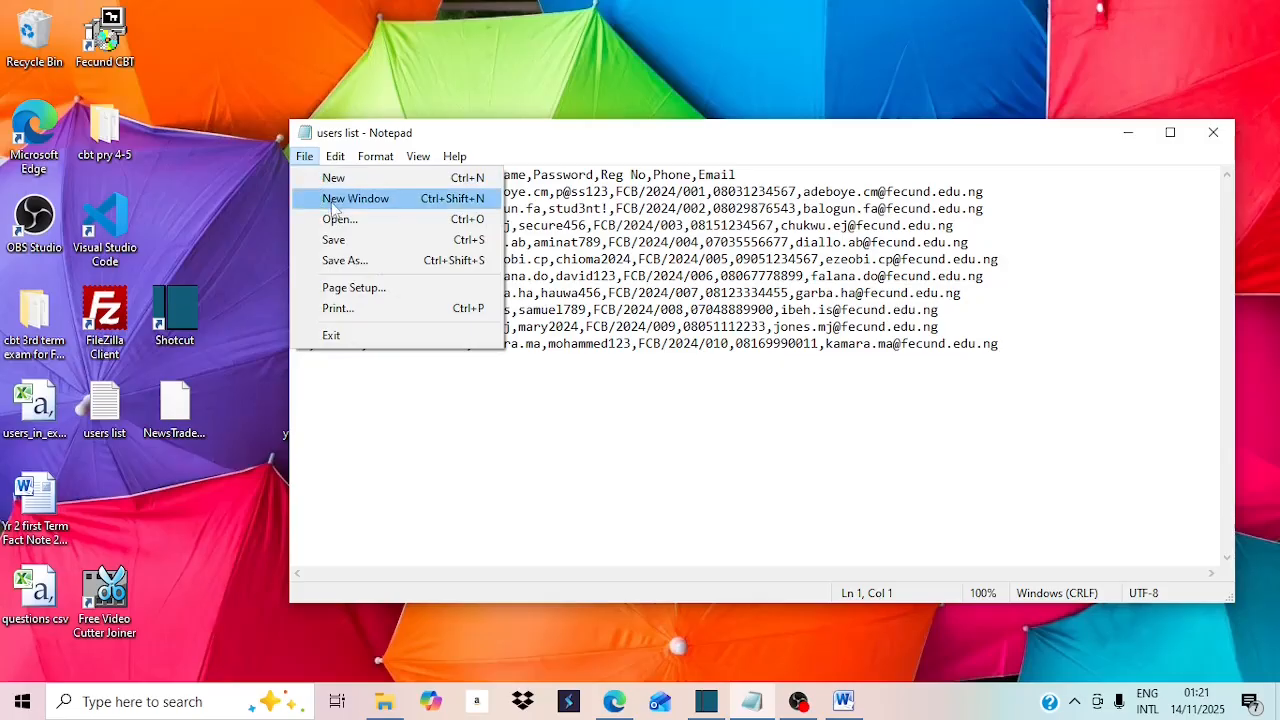
pyautogui.click(350, 262)
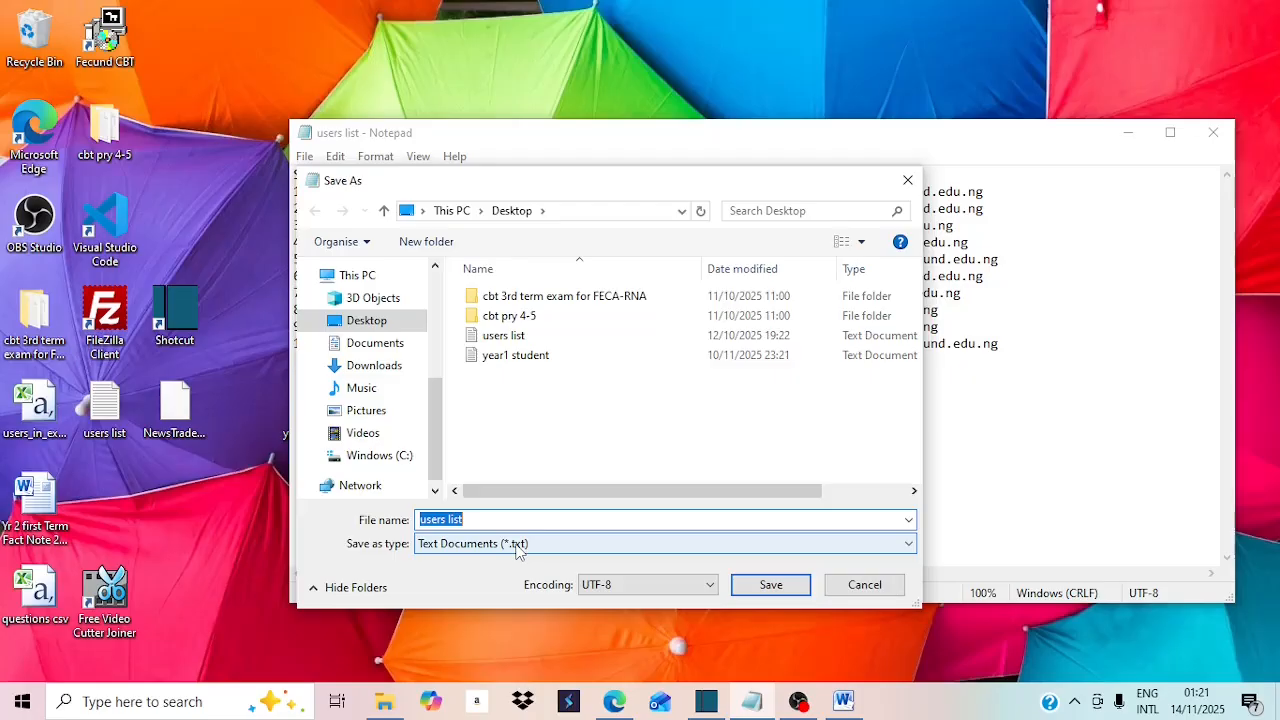
pyautogui.click(516, 546)
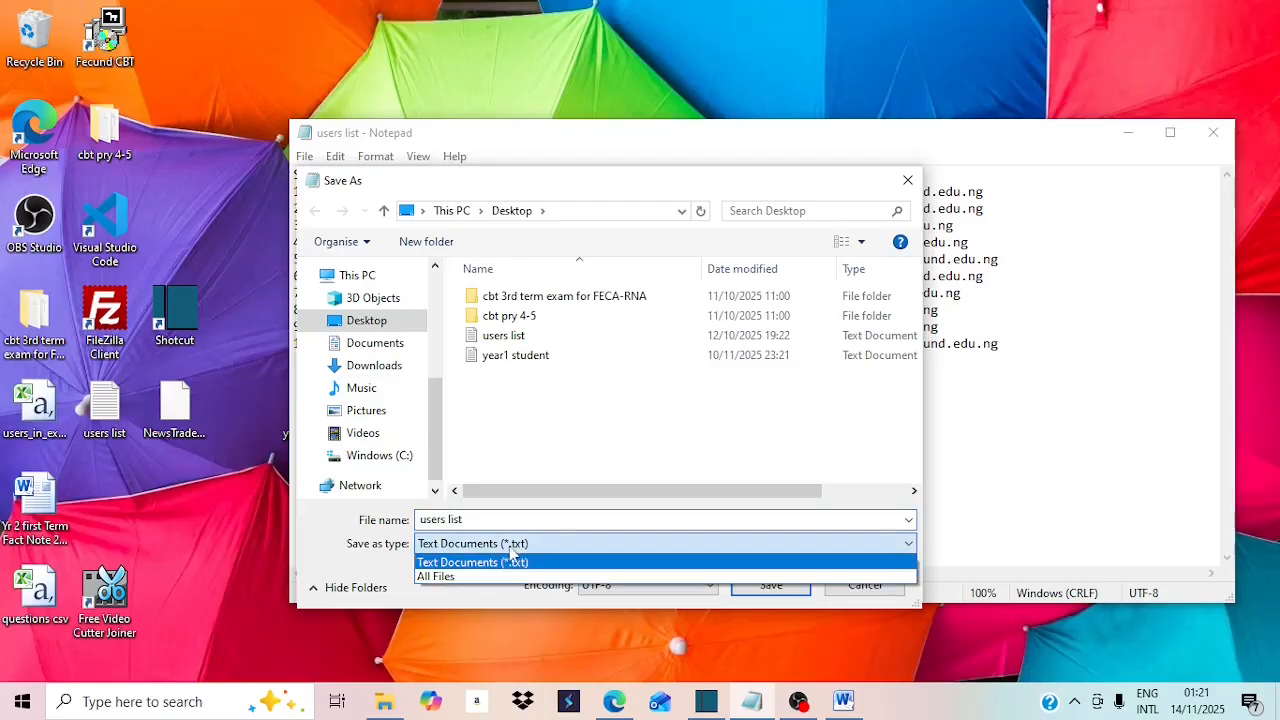
pyautogui.click(484, 578)
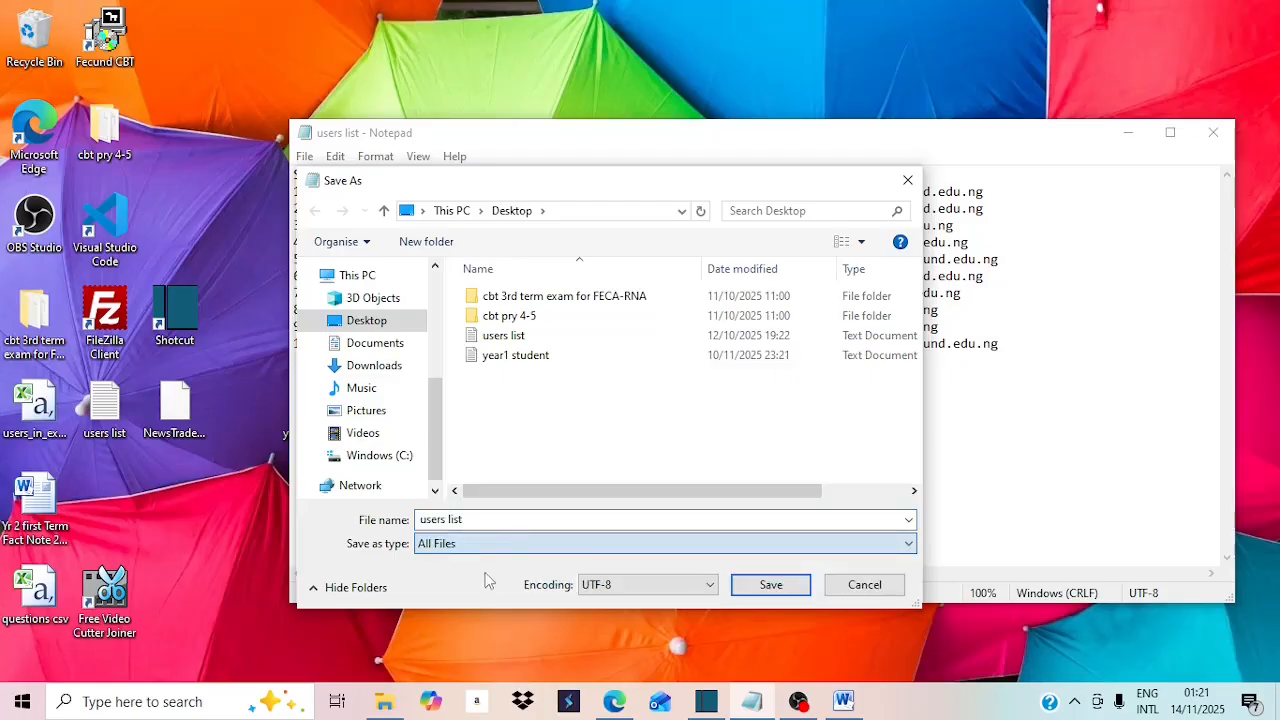
pyautogui.click(508, 520)
pyautogui.click(508, 520)
pyautogui.write('.')
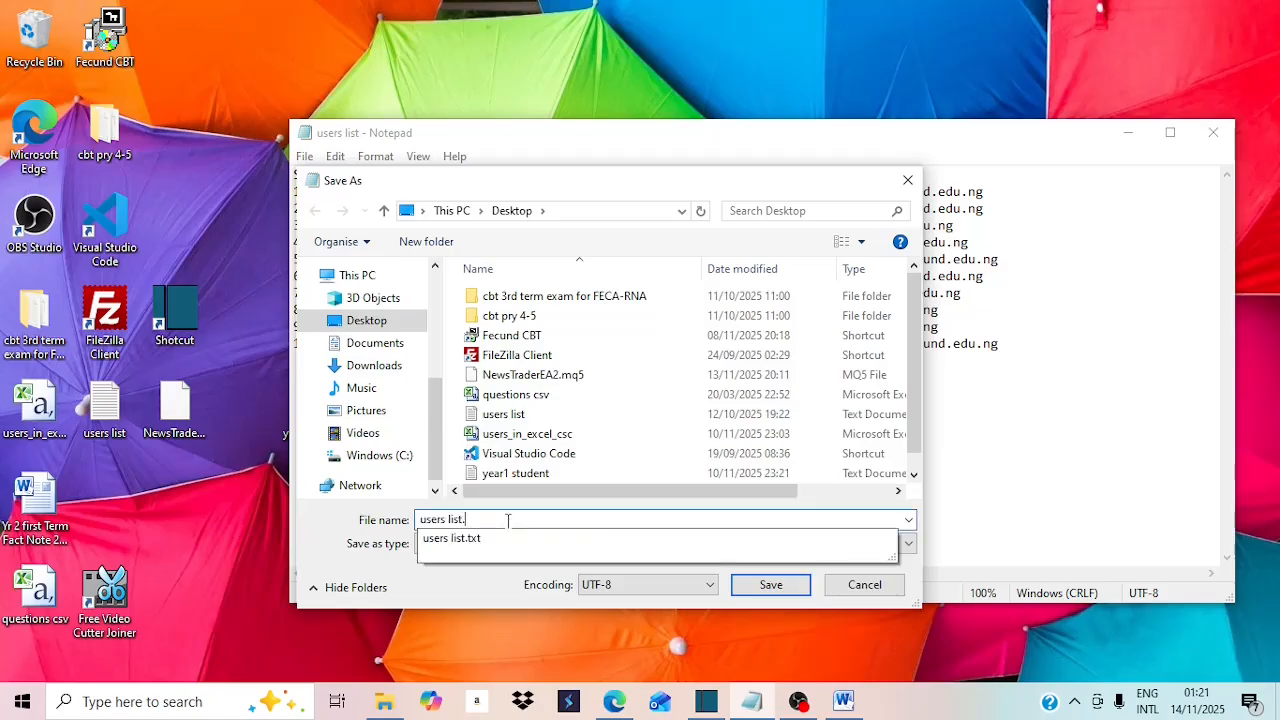
pyautogui.write('csv')
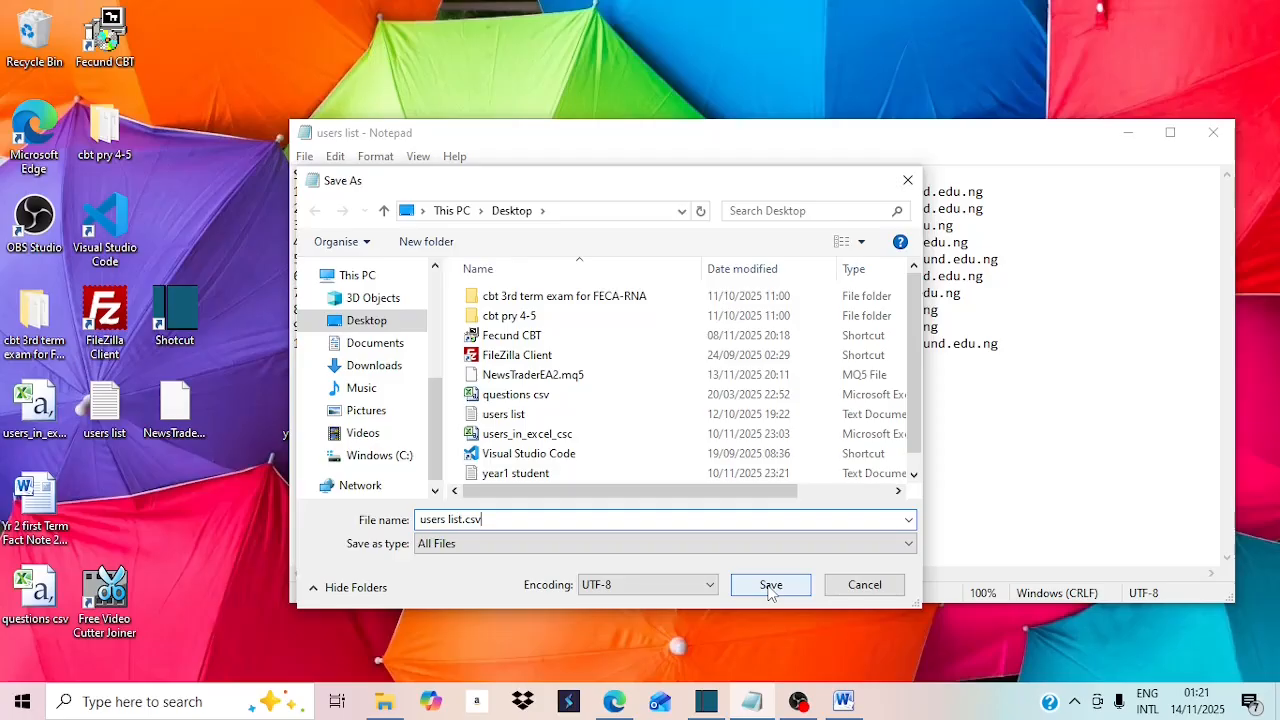
pyautogui.press('BackSpace')
pyautogui.press('BackSpace')
pyautogui.press('BackSpace')
pyautogui.press('BackSpace')
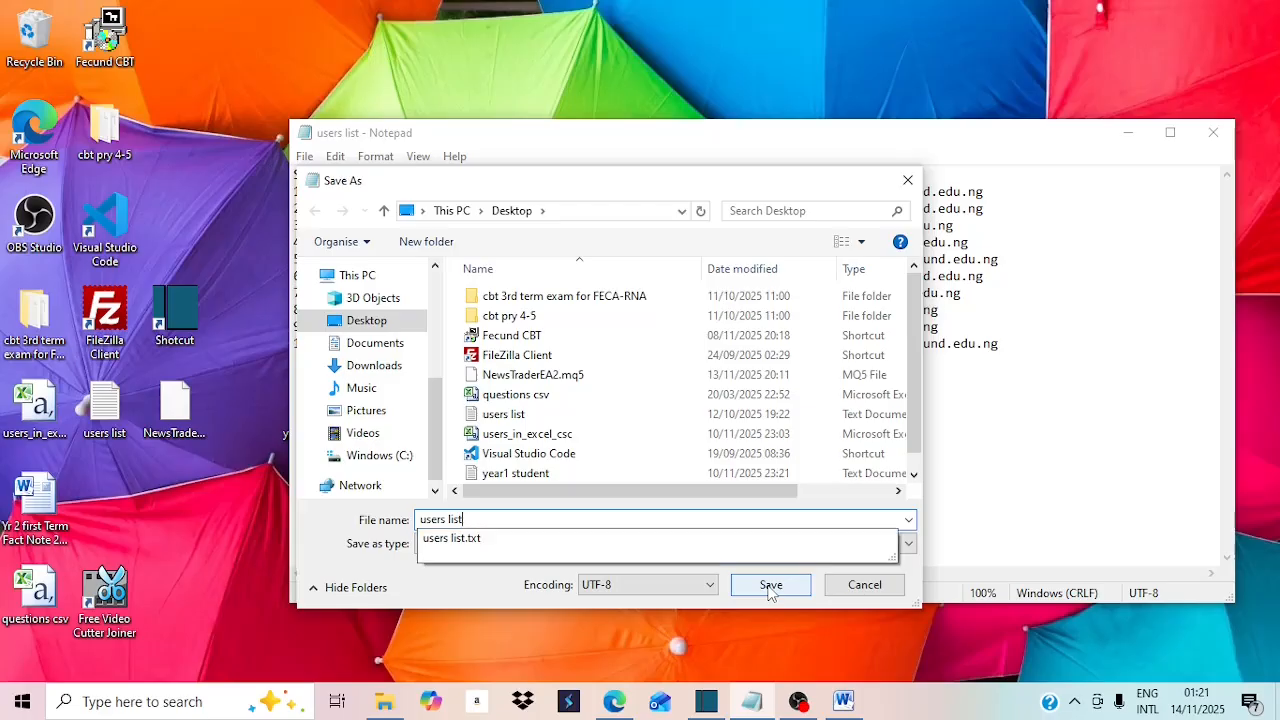
pyautogui.click(771, 590)
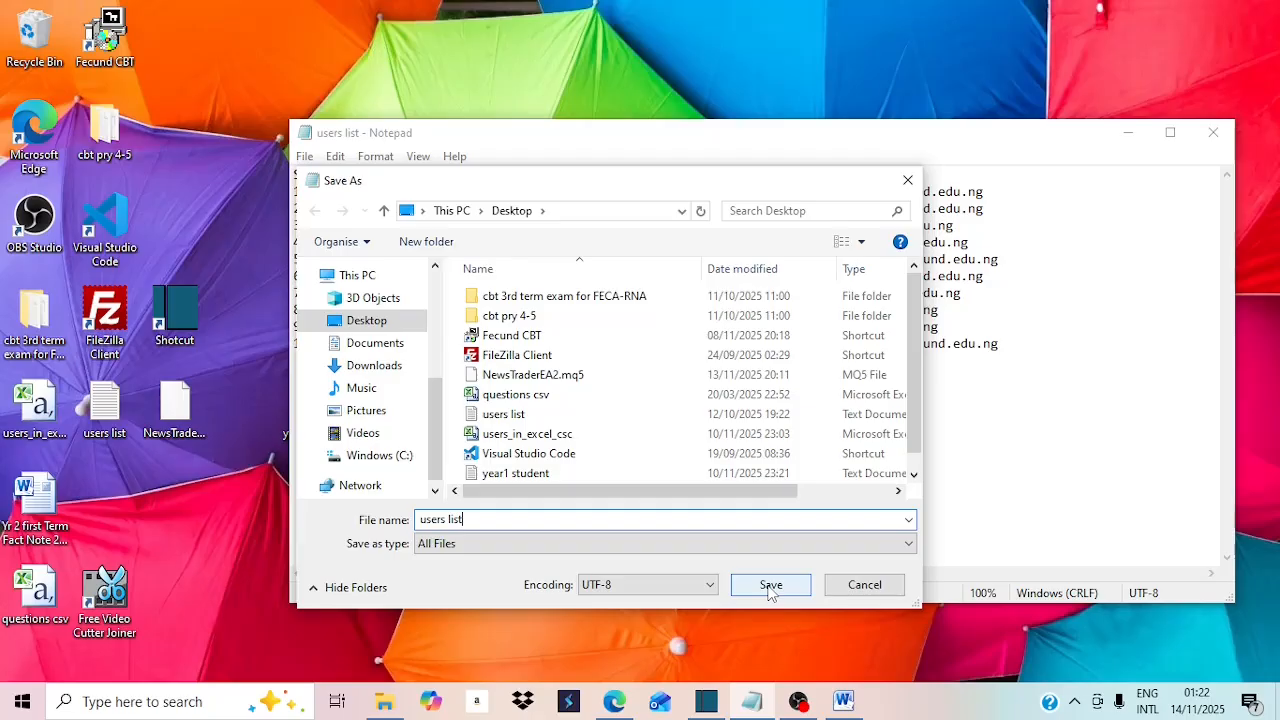
pyautogui.click(858, 590)
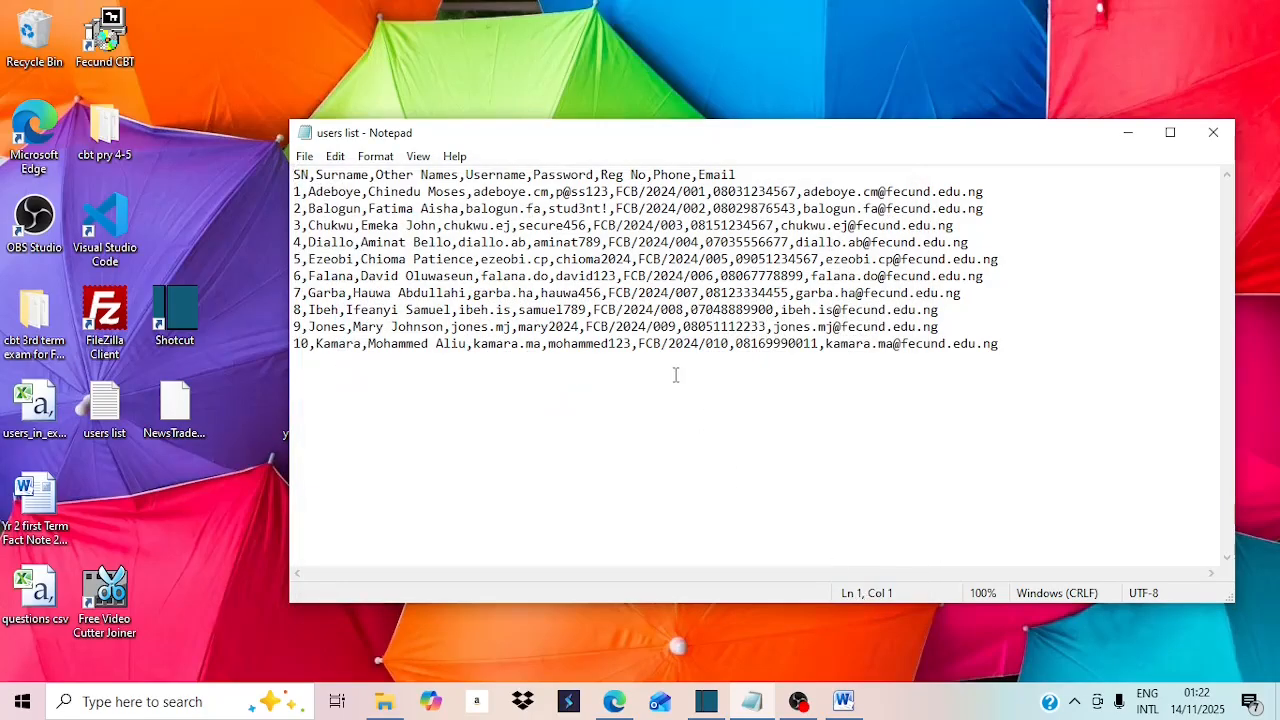
pyautogui.hotkey('shift', 'Down')
pyautogui.hotkey('shift', 'Down')
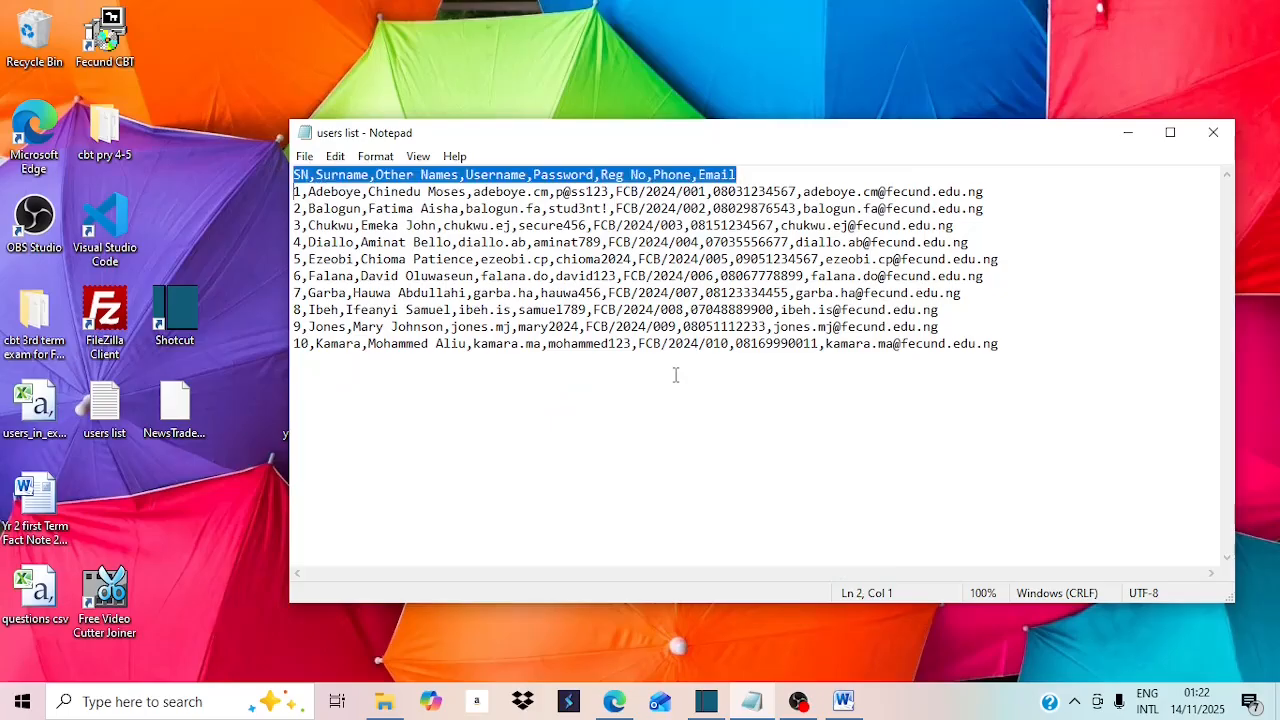
pyautogui.hotkey('shift', 'Down')
pyautogui.hotkey('shift', 'Down')
pyautogui.hotkey('shift', 'Down')
pyautogui.hotkey('shift', 'Down')
pyautogui.hotkey('shift', 'Down')
pyautogui.hotkey('shift', 'Down')
pyautogui.hotkey('shift', 'Down')
pyautogui.hotkey('shift', 'Down')
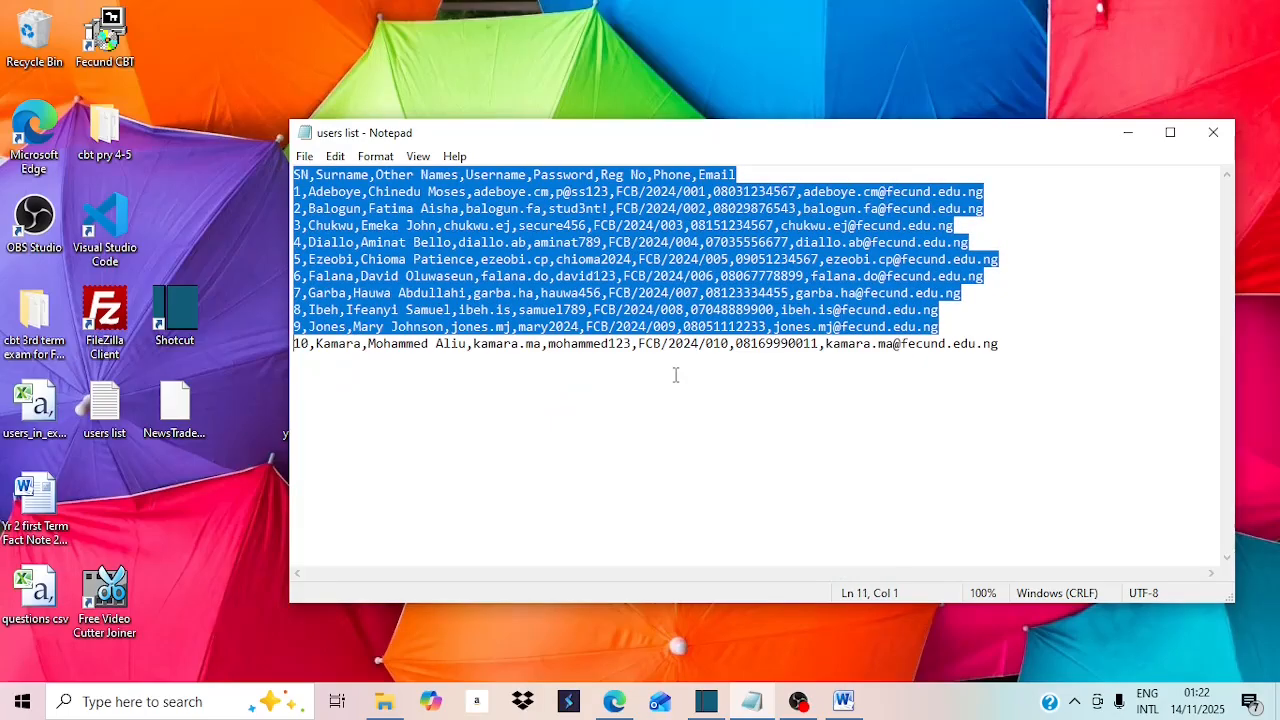
# Select through the last user record in Notepad and switch to the blank Word document.
pyautogui.hotkey('shift', 'End')
pyautogui.hotkey('ctrl', 'c')
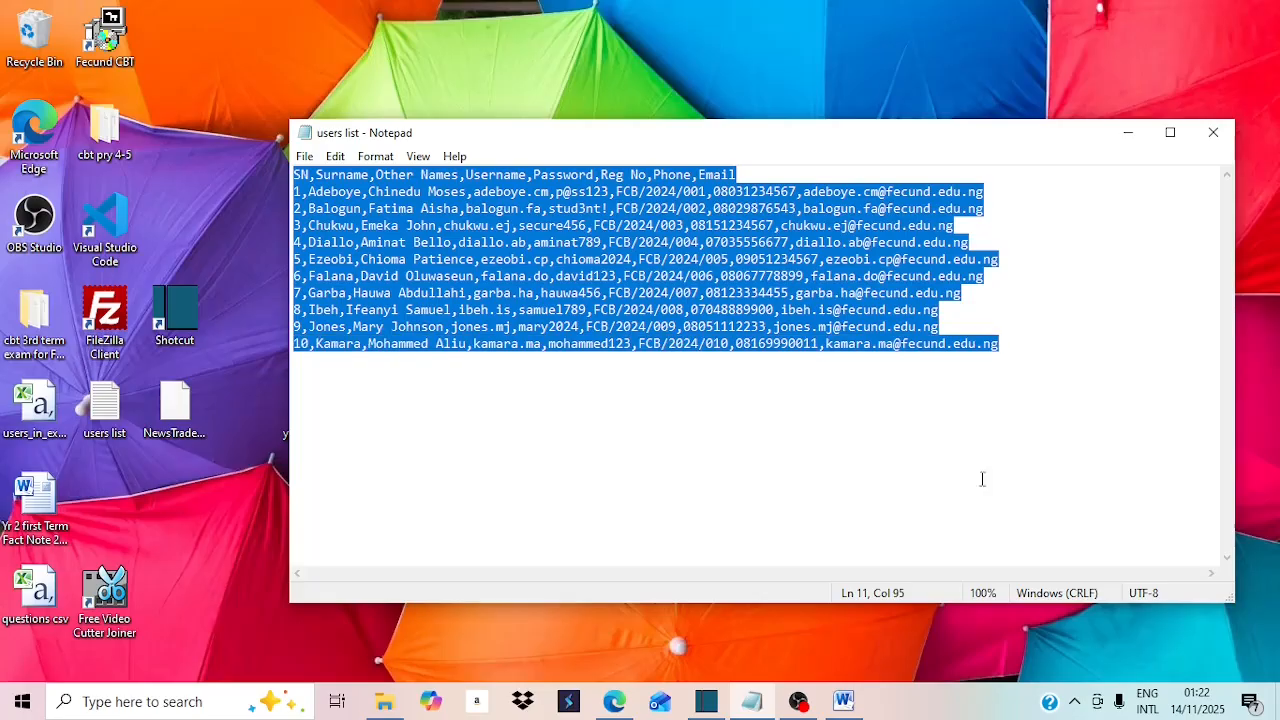
pyautogui.click(843, 702)
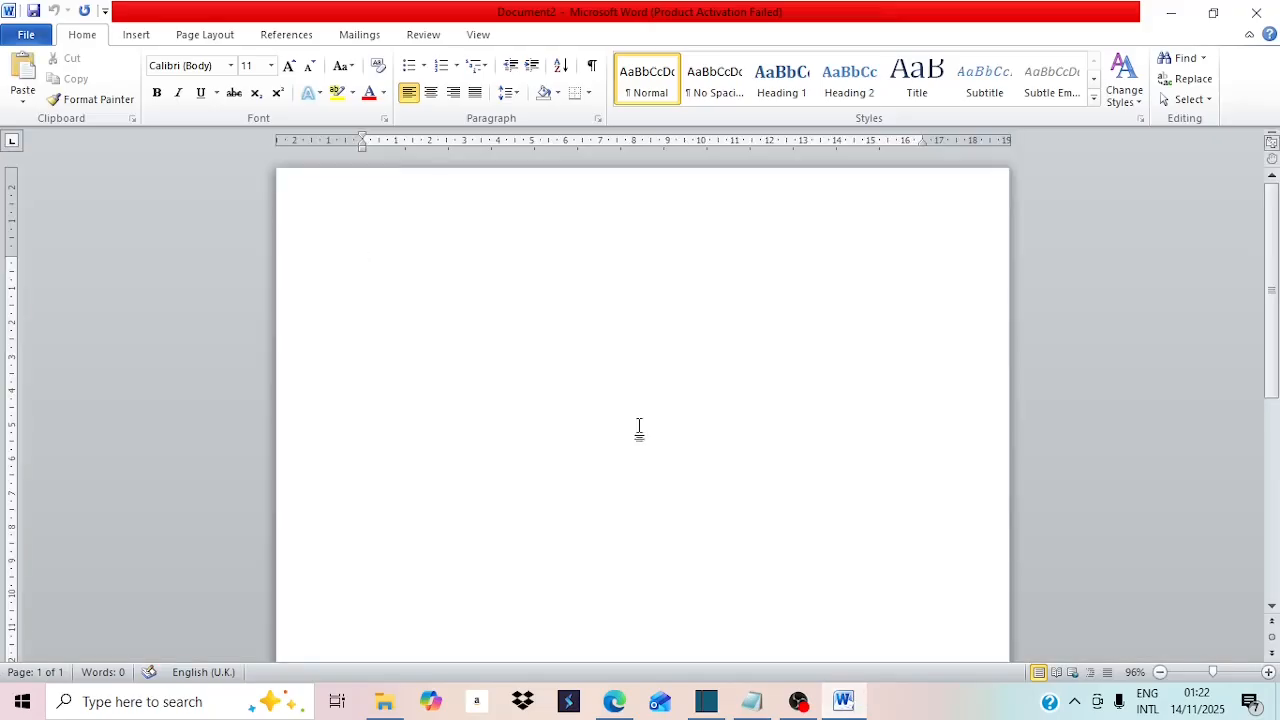
# Paste the CSV header and 10 user records into Document2 and set them to 10 pt.
pyautogui.hotkey('ctrl', 'v')
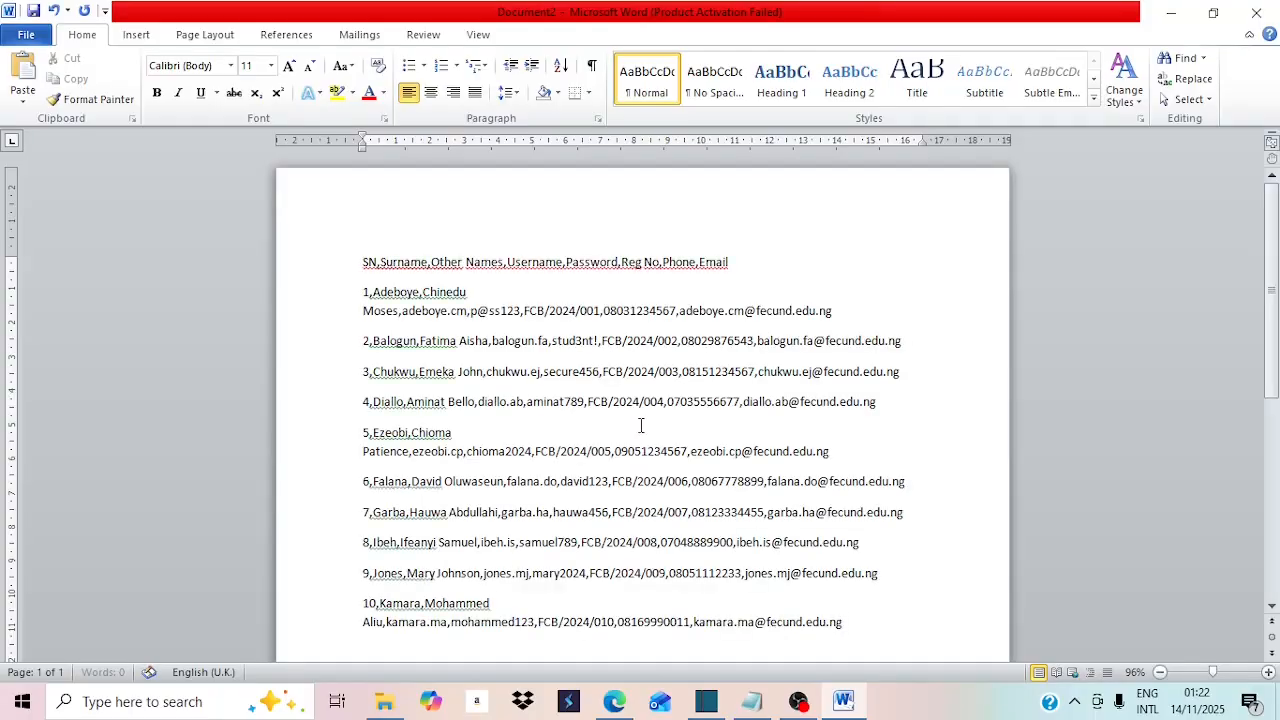
pyautogui.hotkey('ctrl', 'a')
pyautogui.hotkey('ctrl', '[')
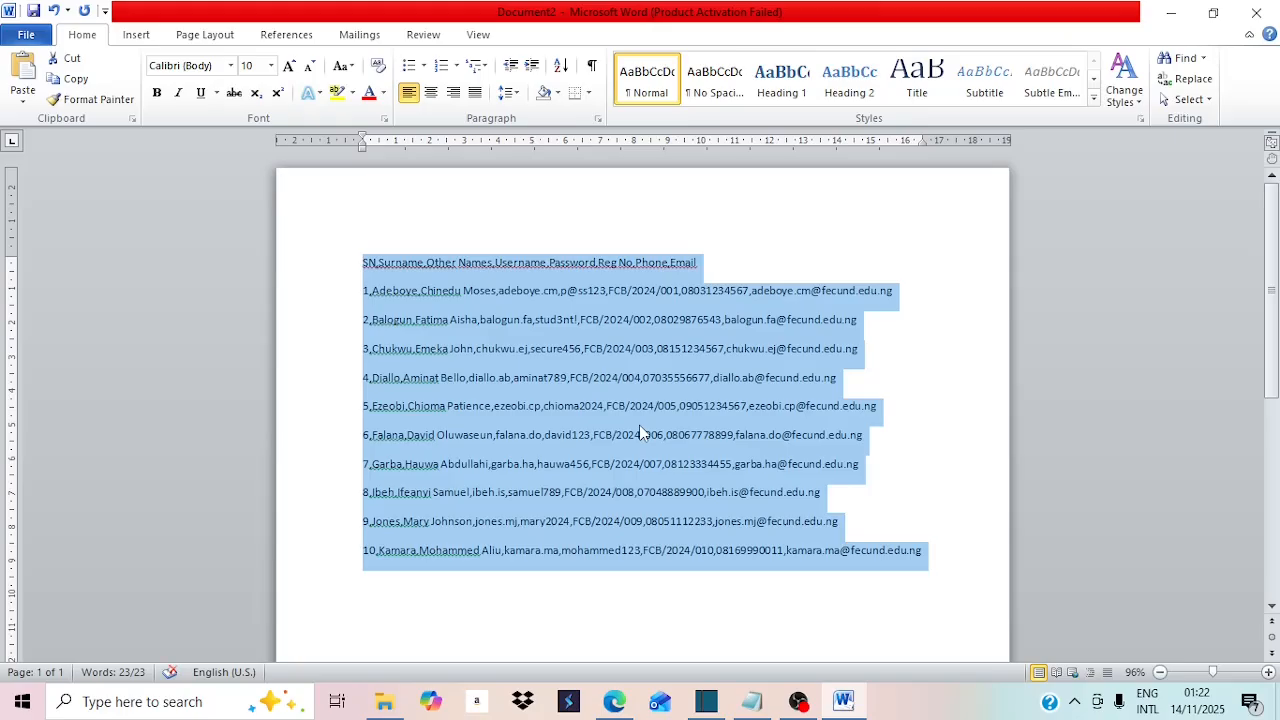
pyautogui.click(790, 234)
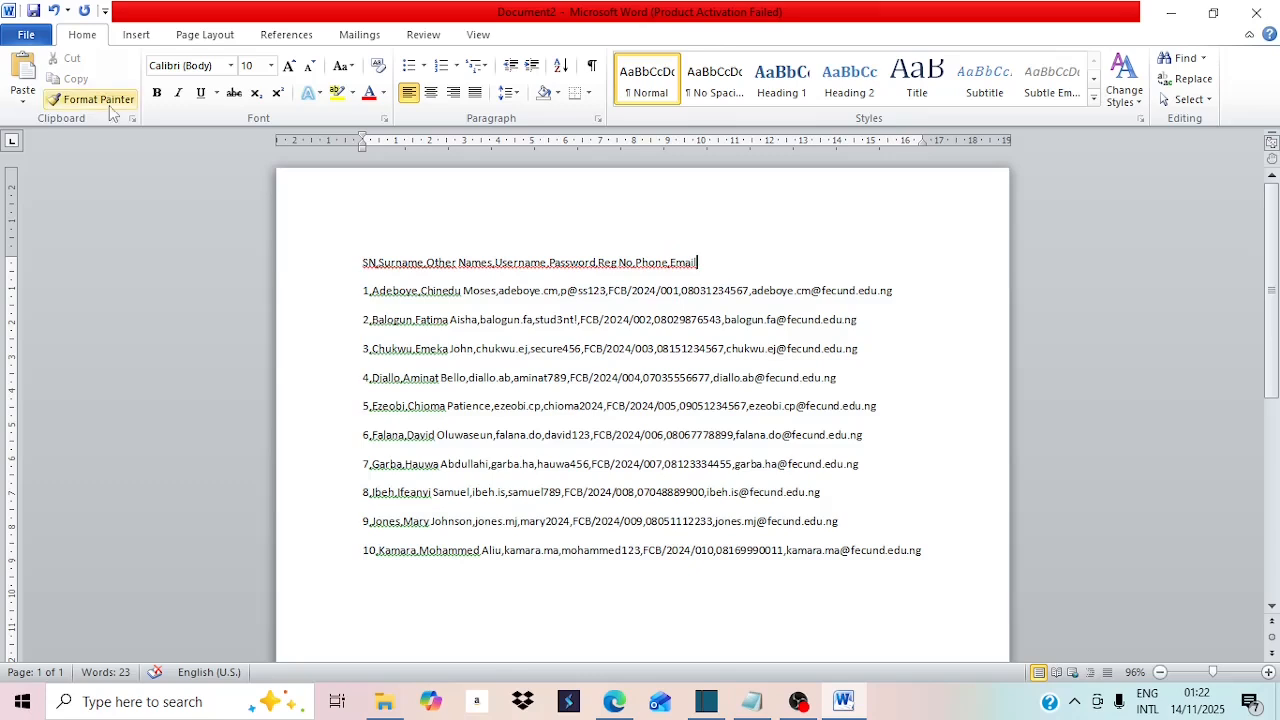
pyautogui.click(42, 42)
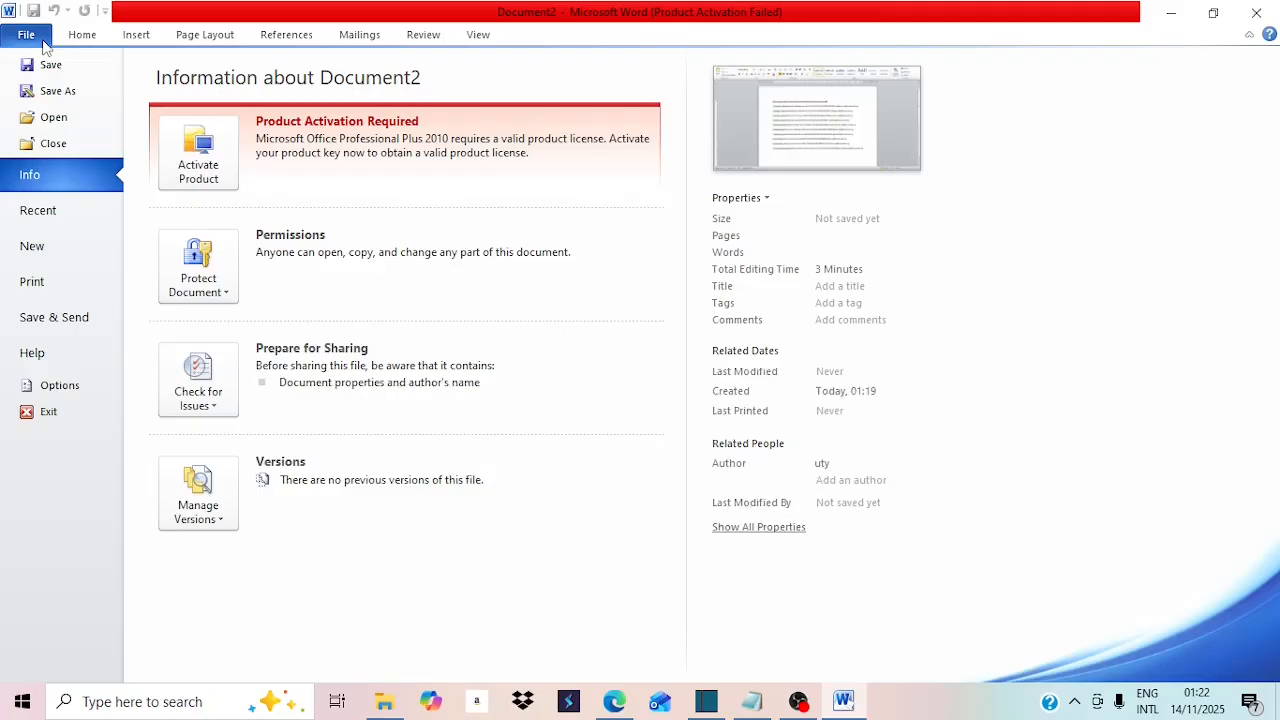
pyautogui.click(58, 91)
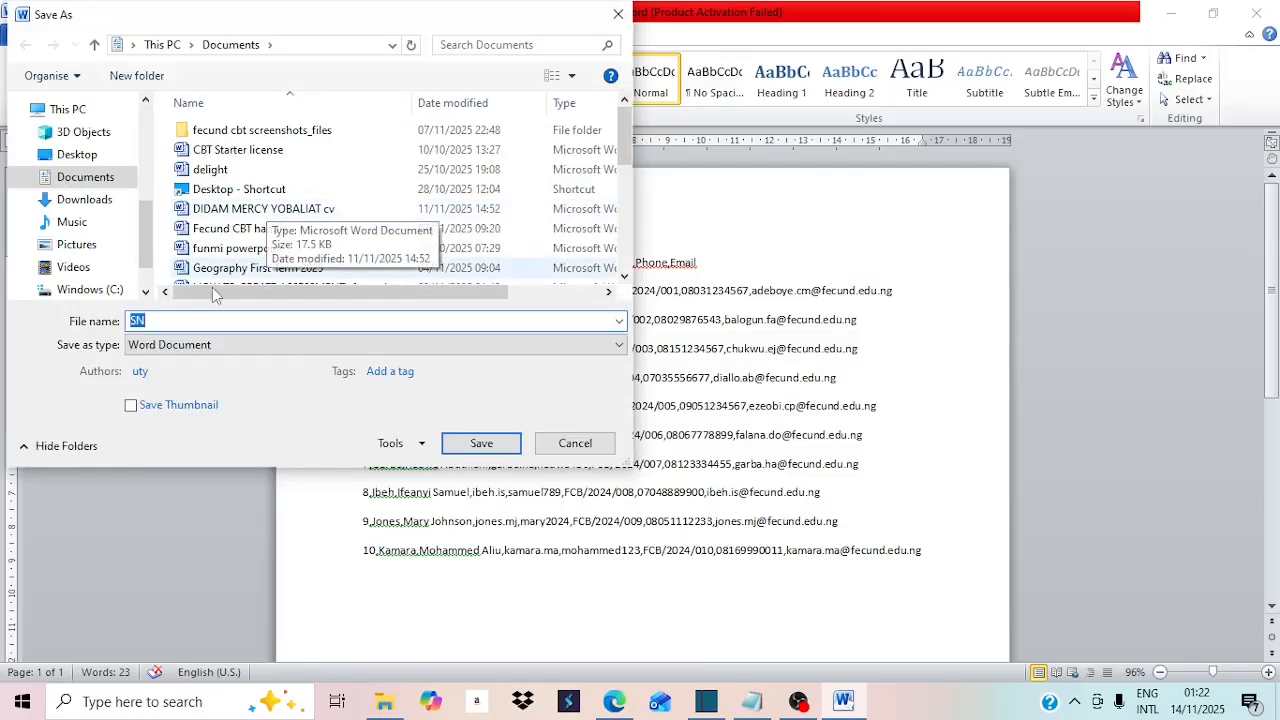
pyautogui.click(183, 348)
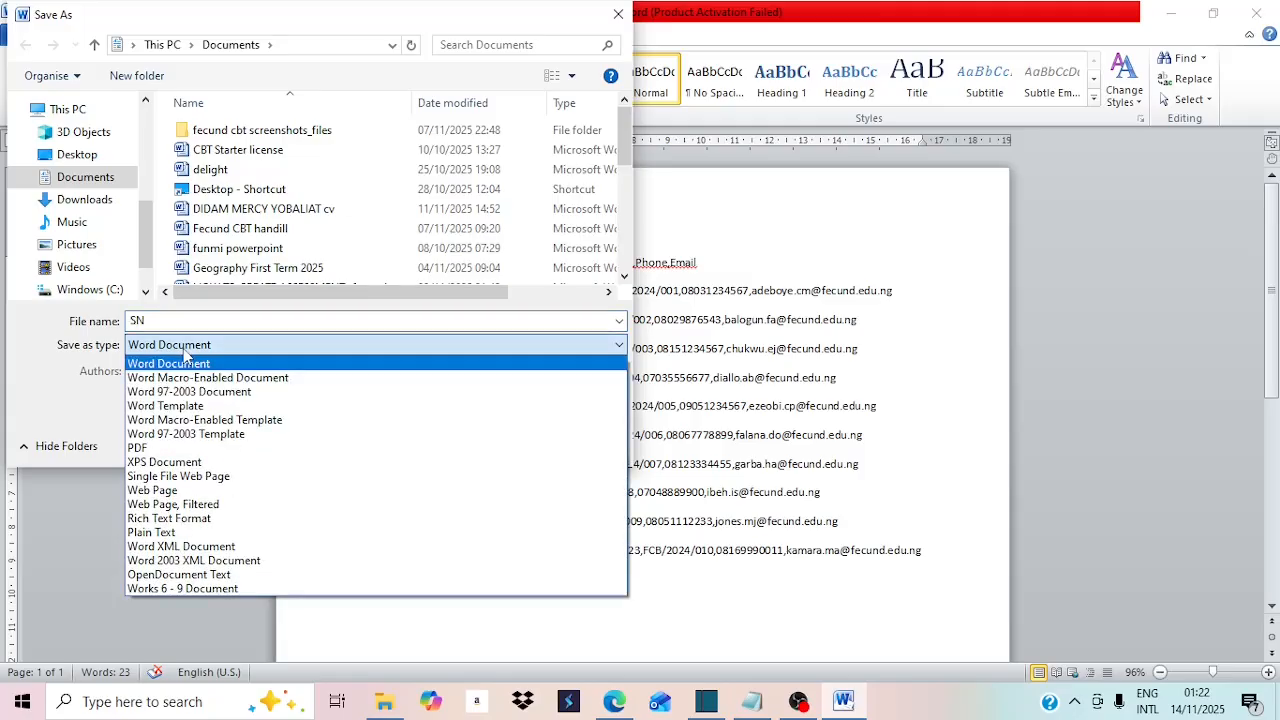
pyautogui.click(165, 533)
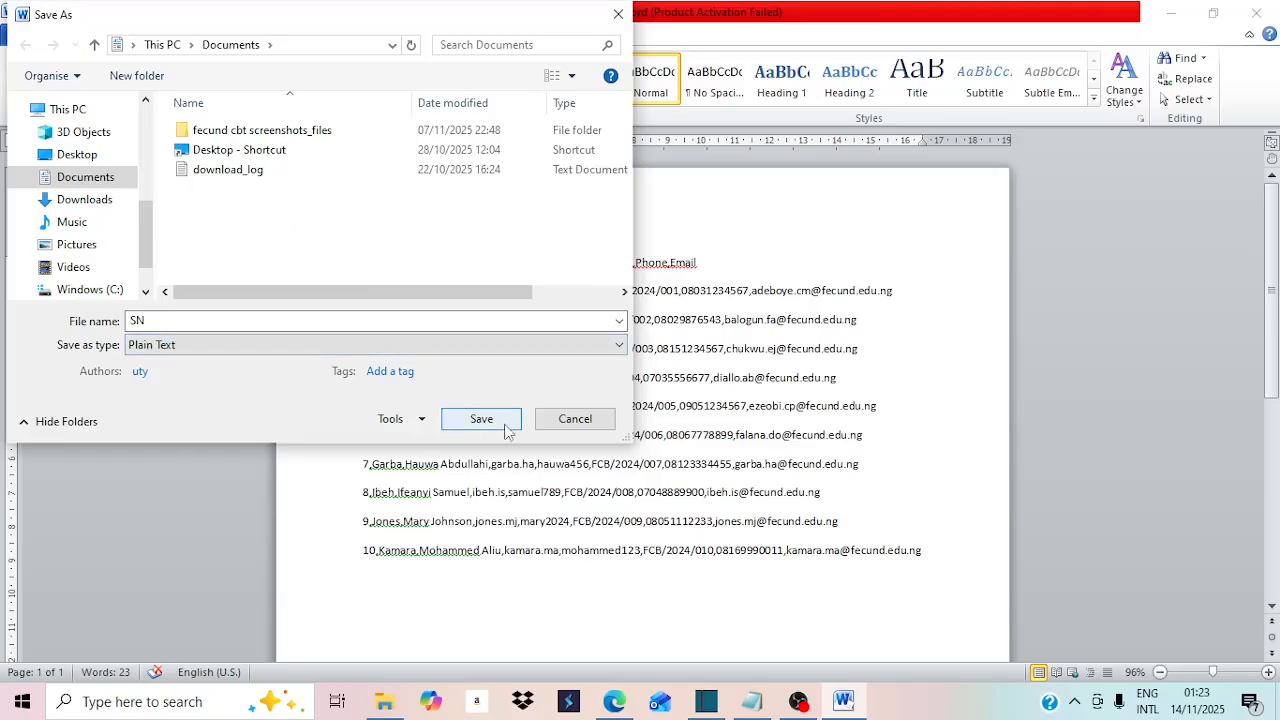
pyautogui.doubleClick(271, 324)
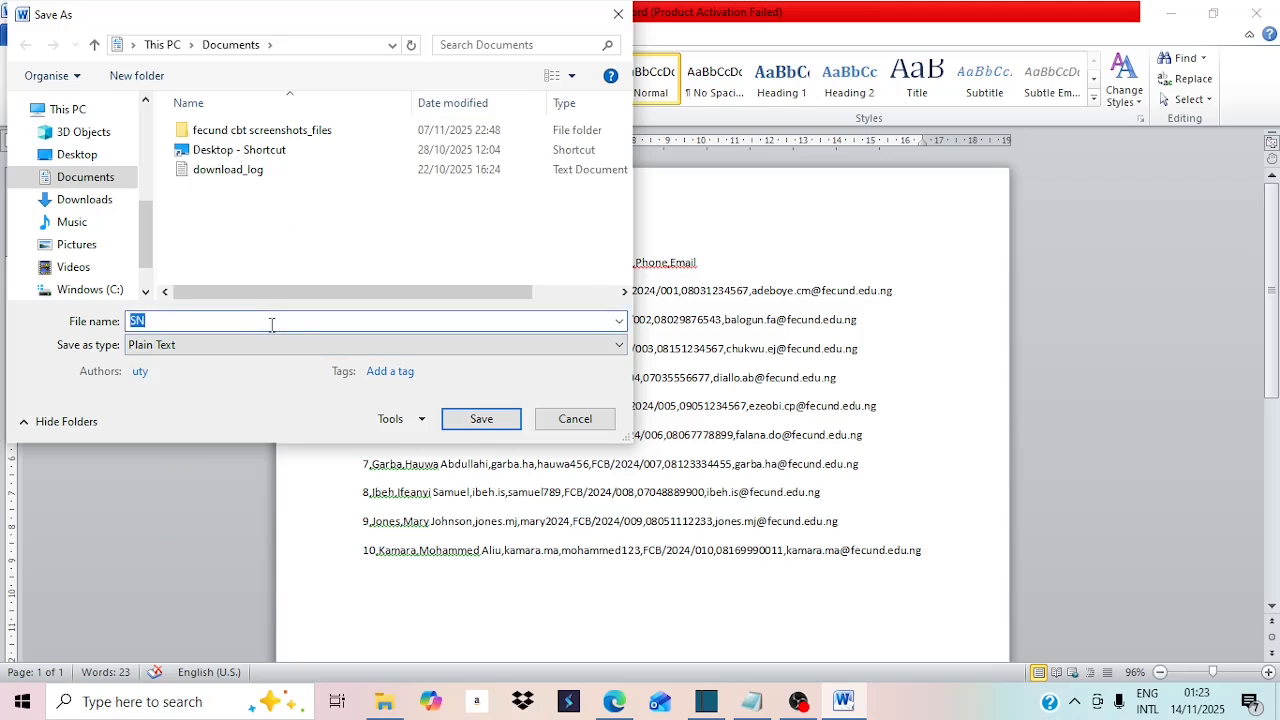
pyautogui.click(570, 419)
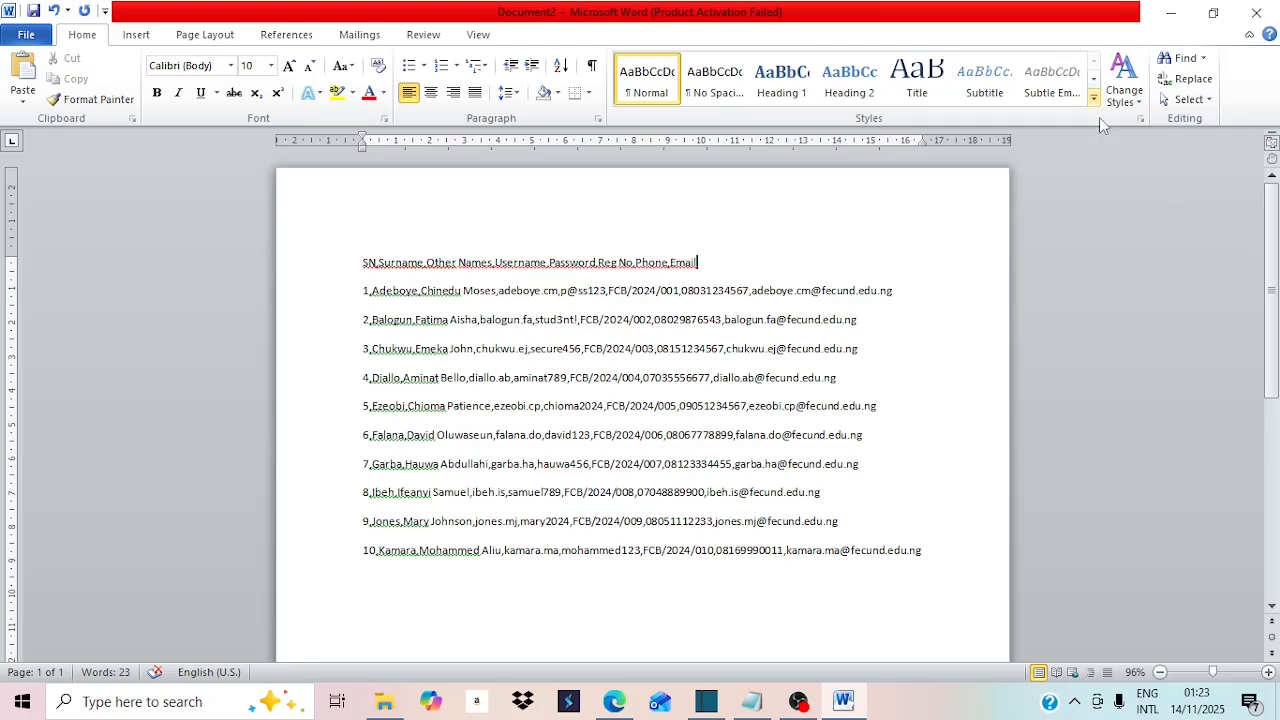
# Close Word's Document2 without saving, deselect the users list text, and return to the desktop.
pyautogui.click(1254, 20)
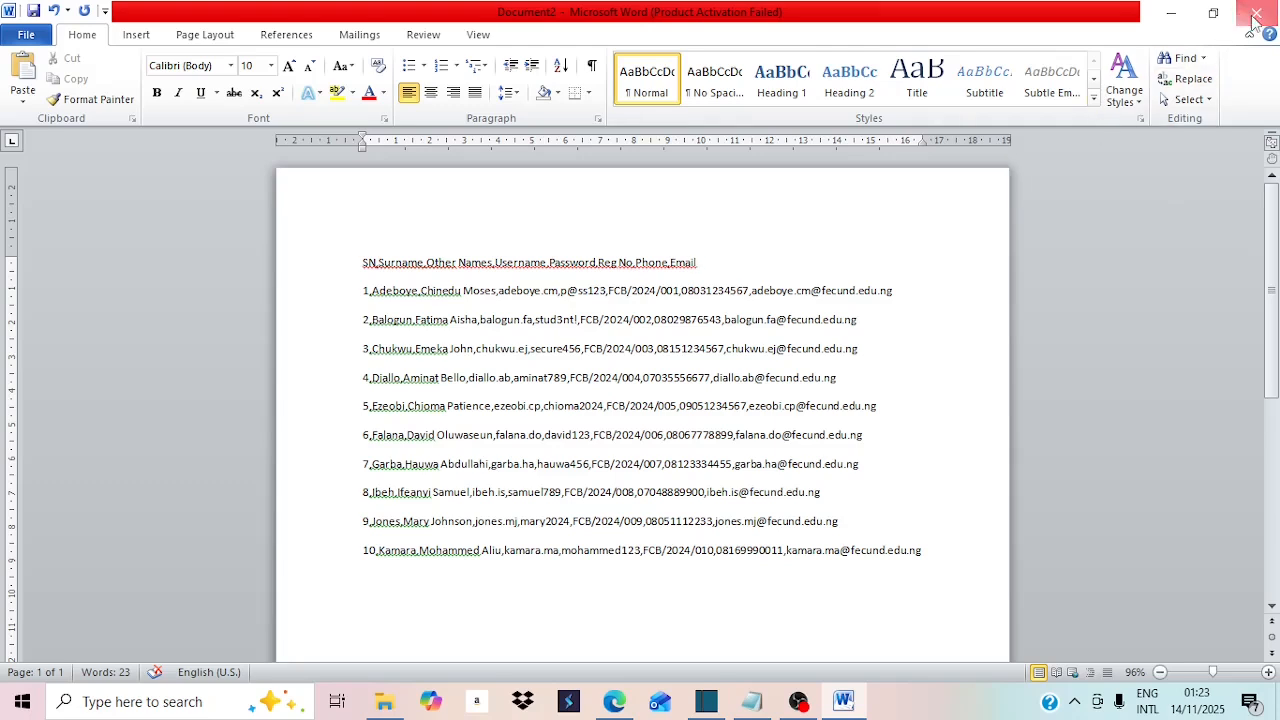
pyautogui.click(640, 371)
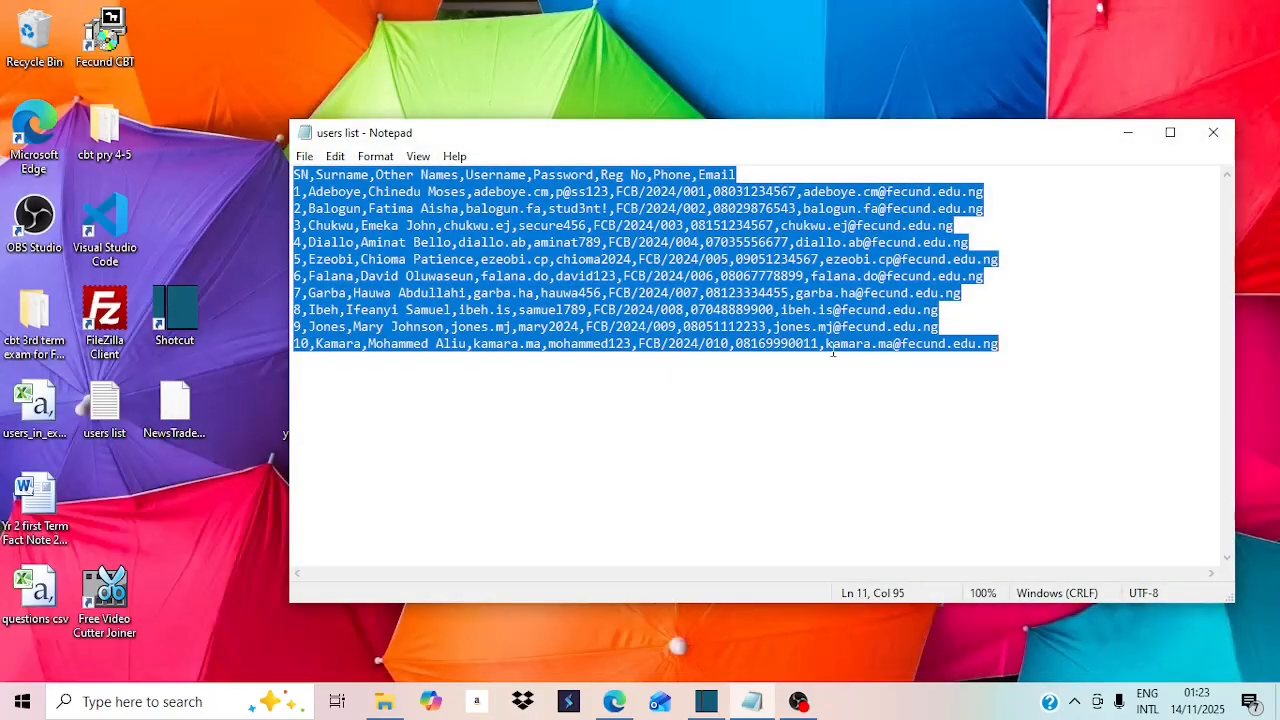
pyautogui.click(876, 374)
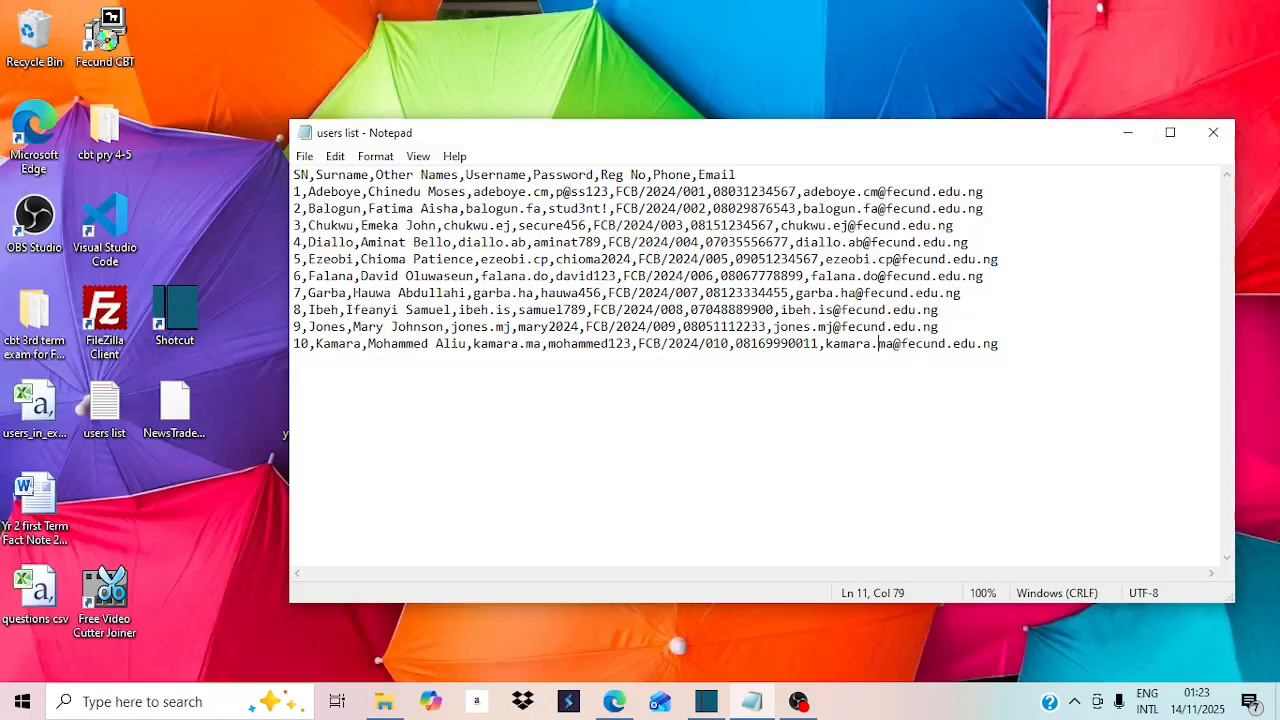
pyautogui.click(797, 704)
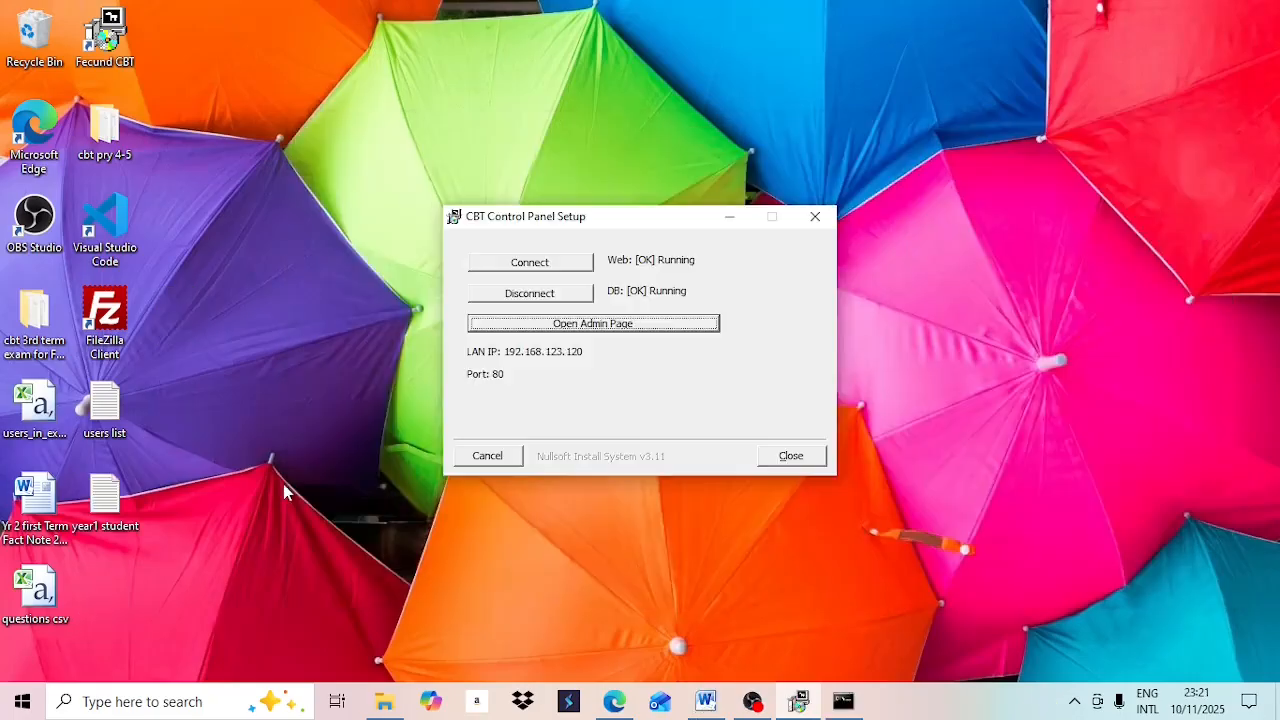
# Move the 'year1 student' desktop icon next to the CBT Control Panel window.
pyautogui.moveTo(112, 508); pyautogui.dragTo(323, 413)
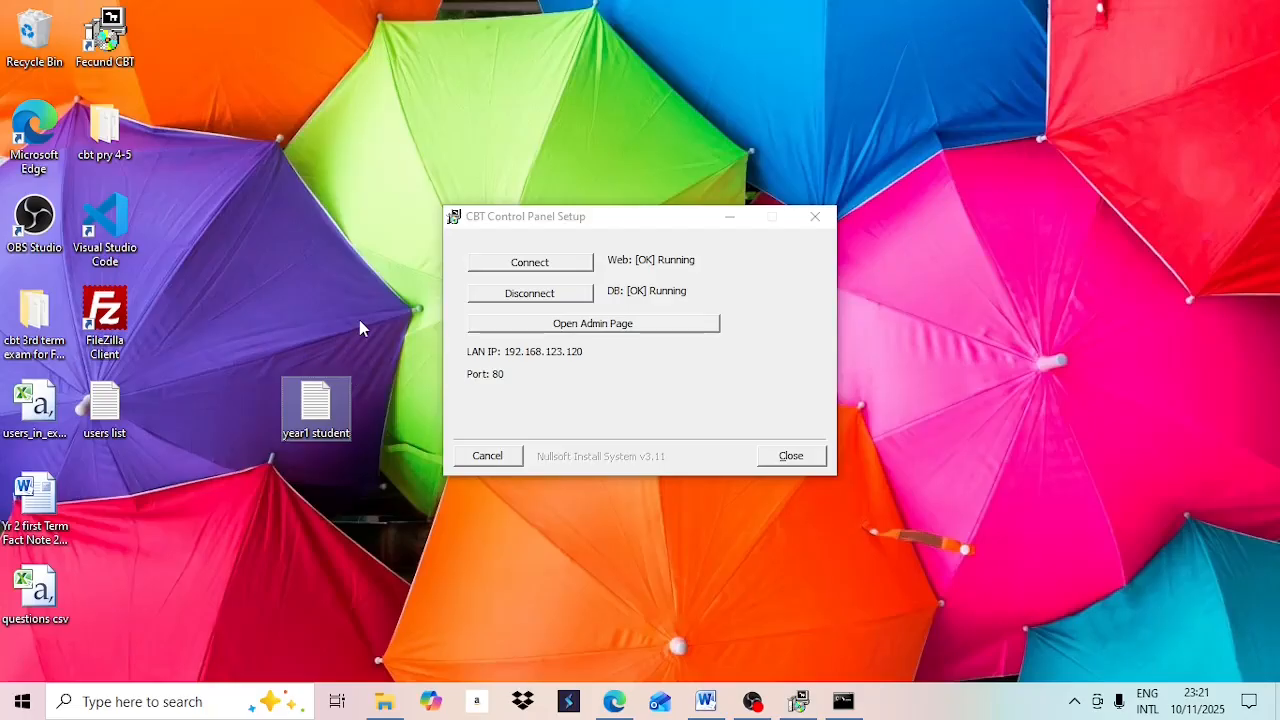
pyautogui.click(359, 320)
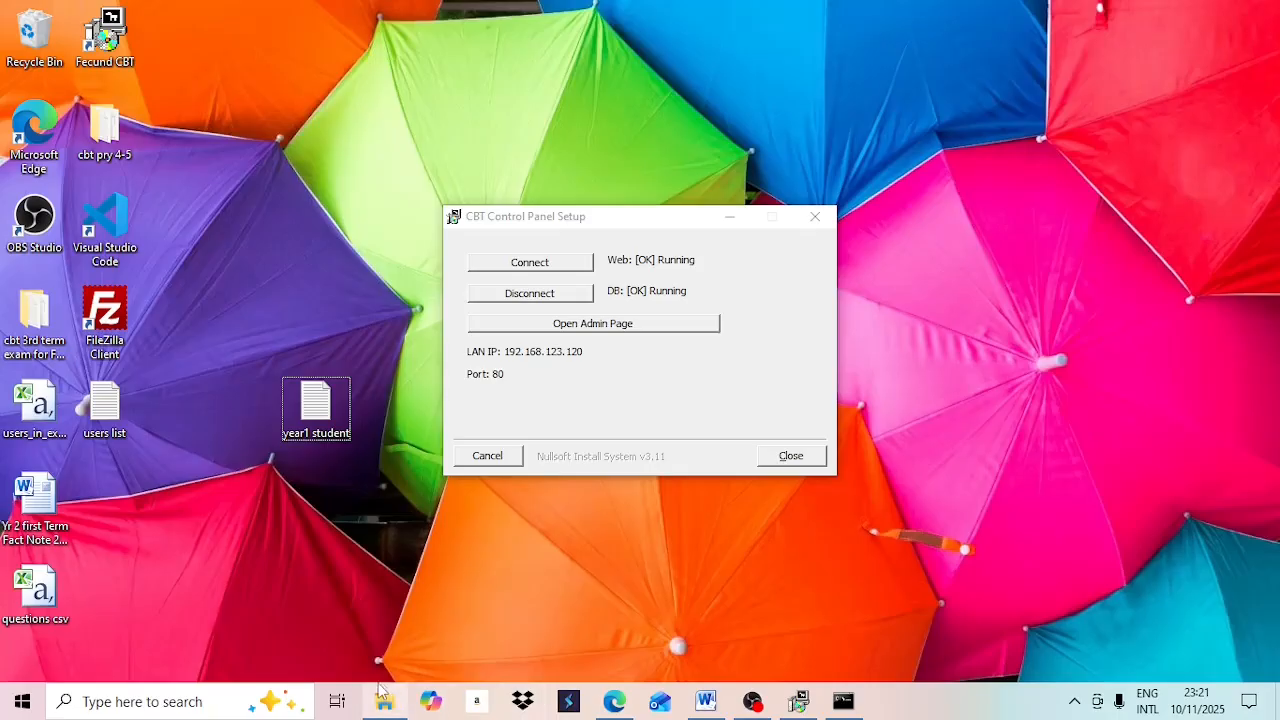
pyautogui.moveTo(385, 706)
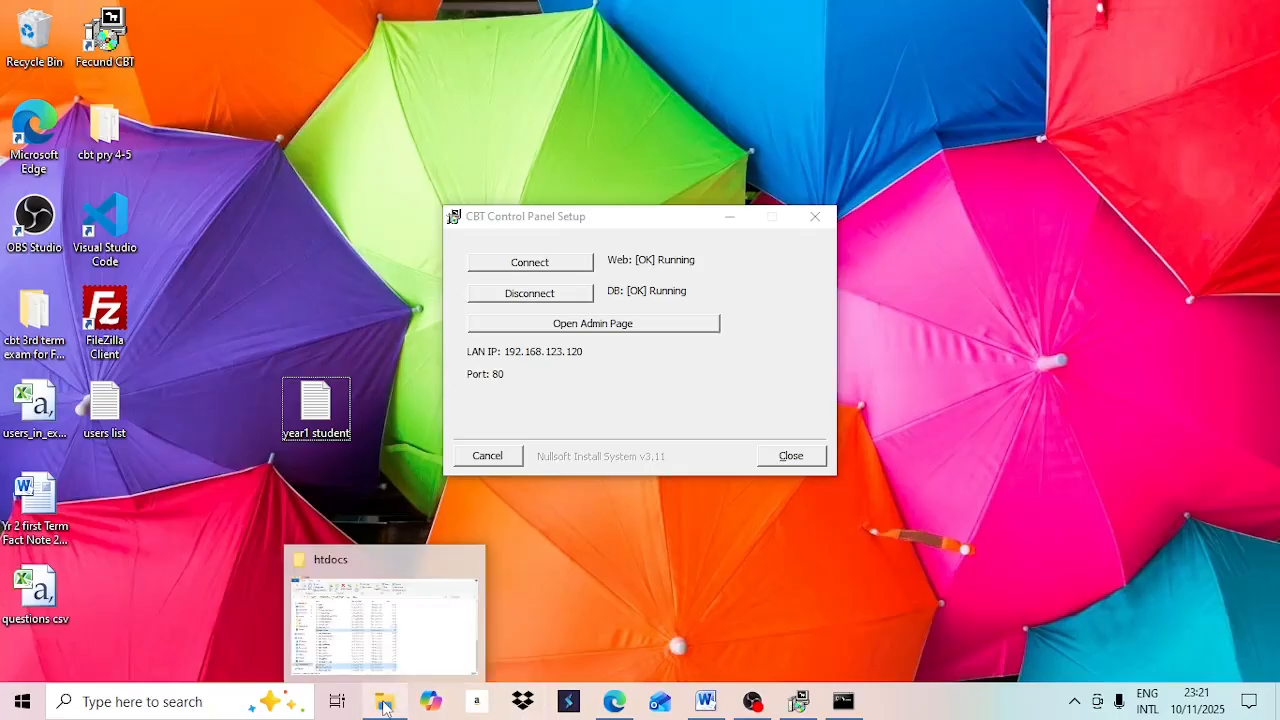
pyautogui.moveTo(437, 616)
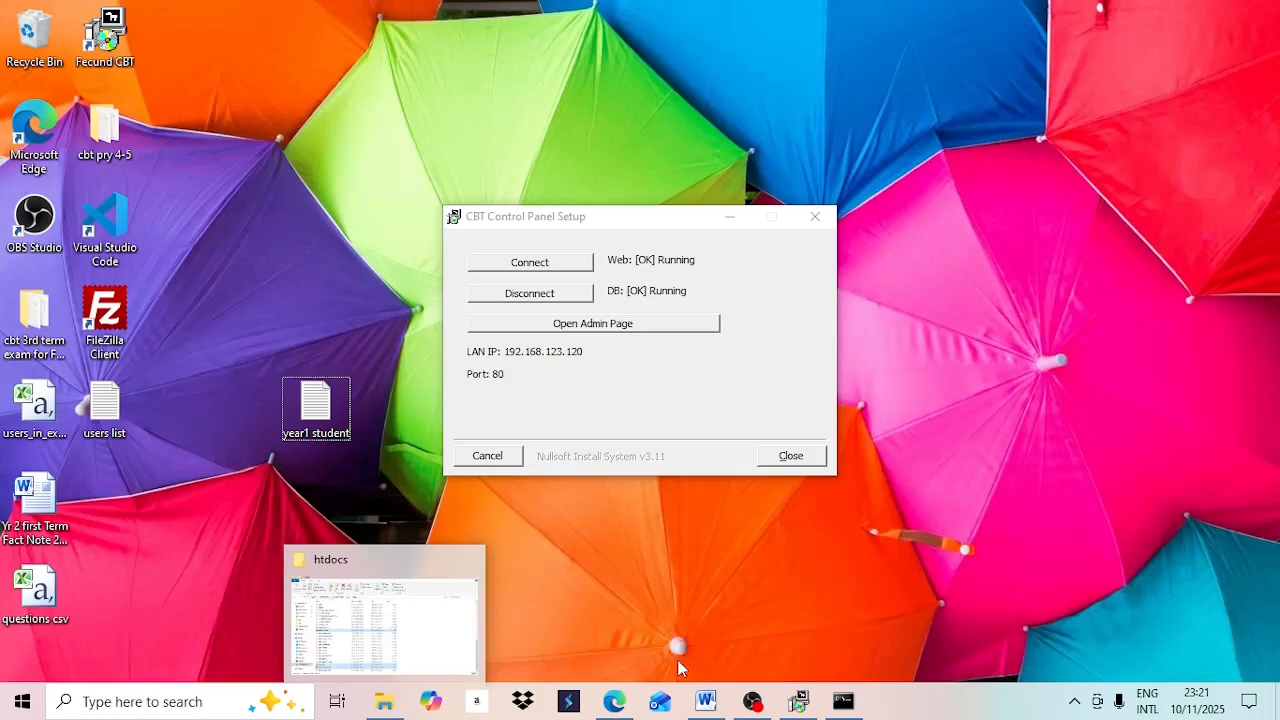
# Back in Edge's Import Users form, choose Year1 as the import group.
pyautogui.click(605, 716)
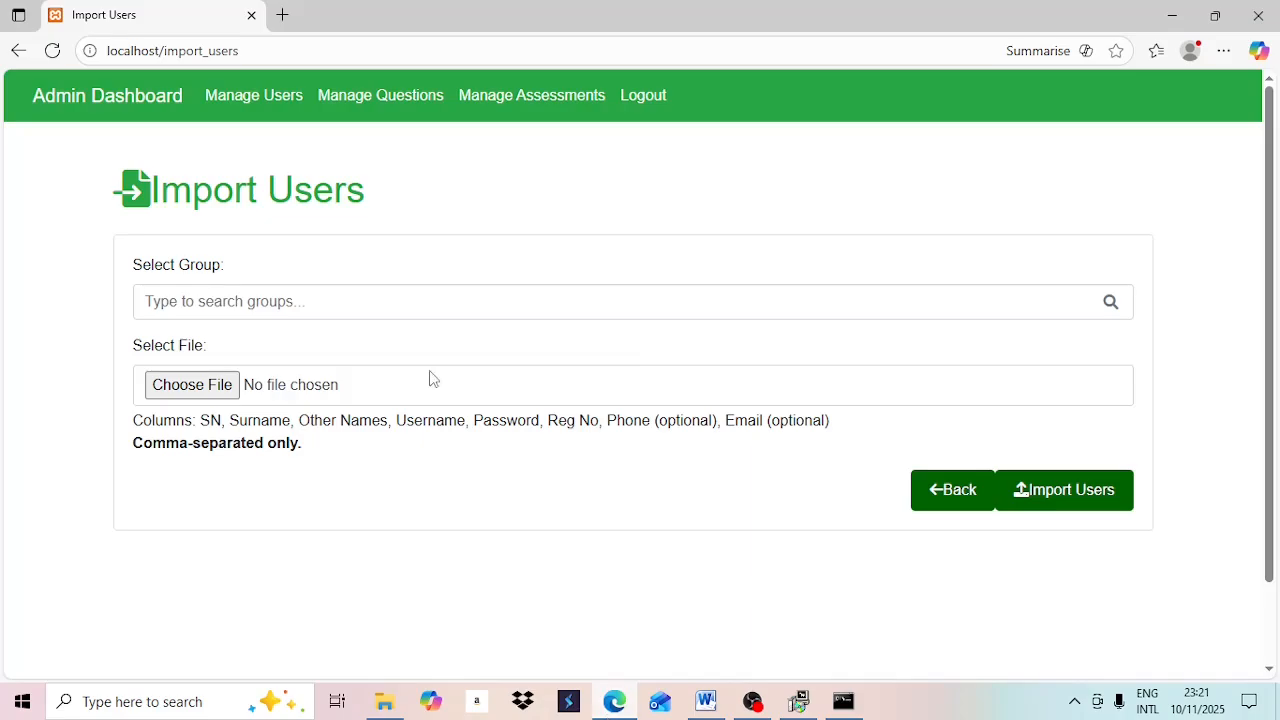
pyautogui.click(408, 306)
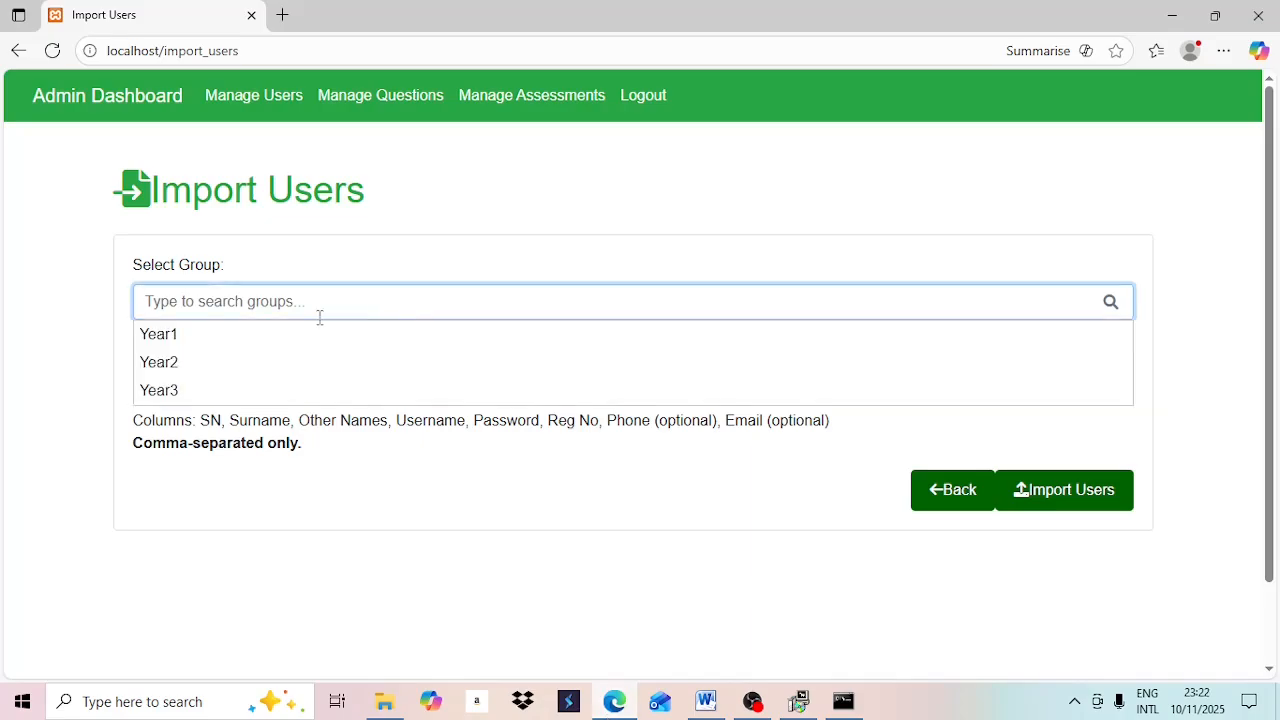
pyautogui.click(249, 344)
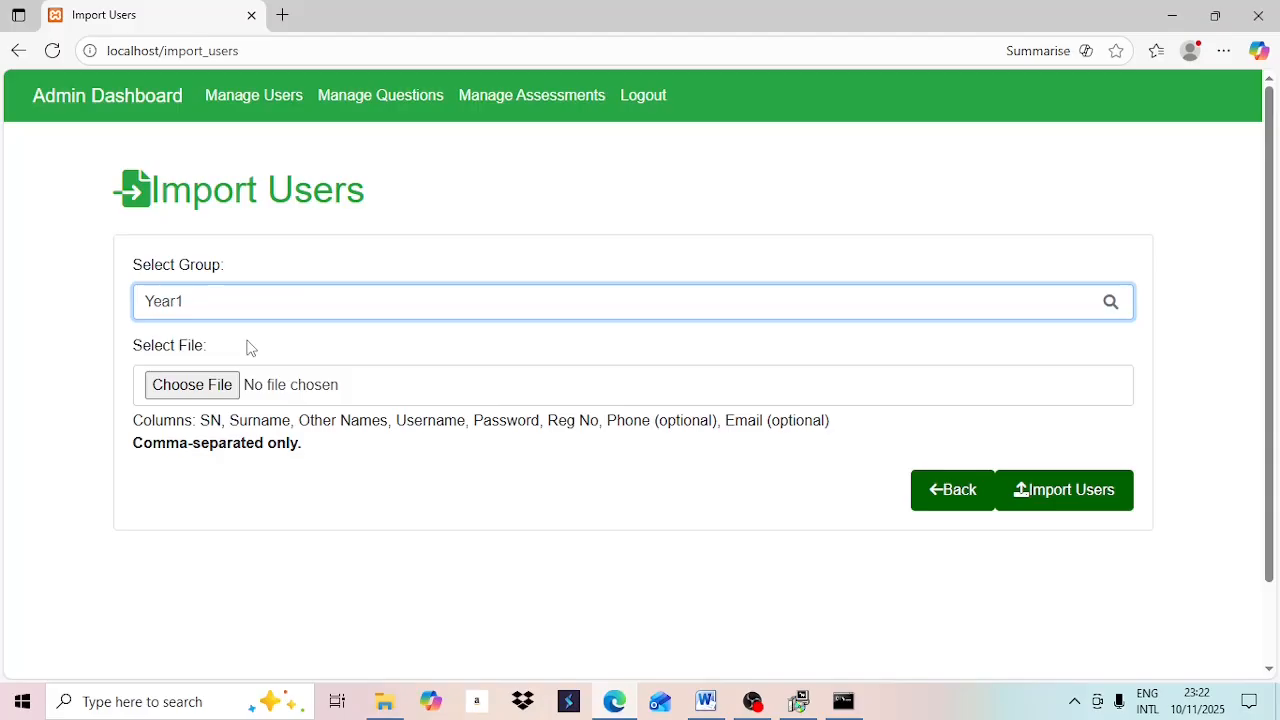
# Attach 'year1 student' from the Desktop folder as the import file.
pyautogui.click(225, 392)
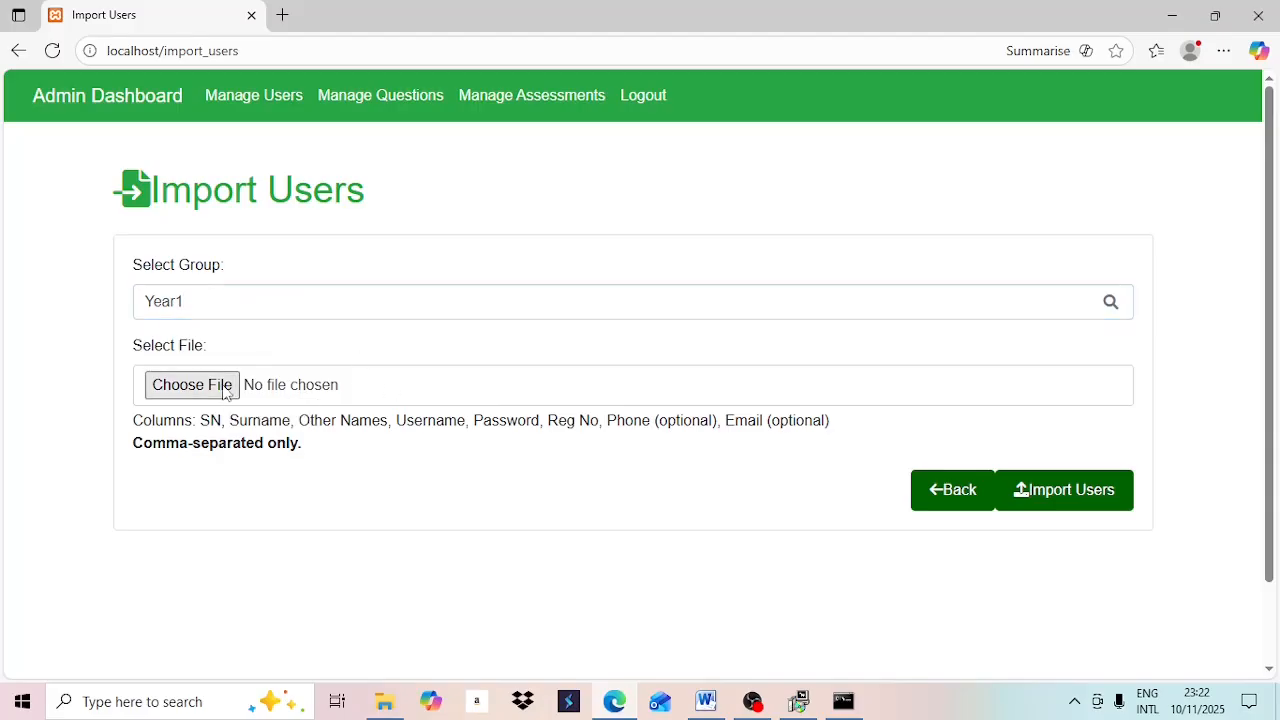
pyautogui.click(225, 392)
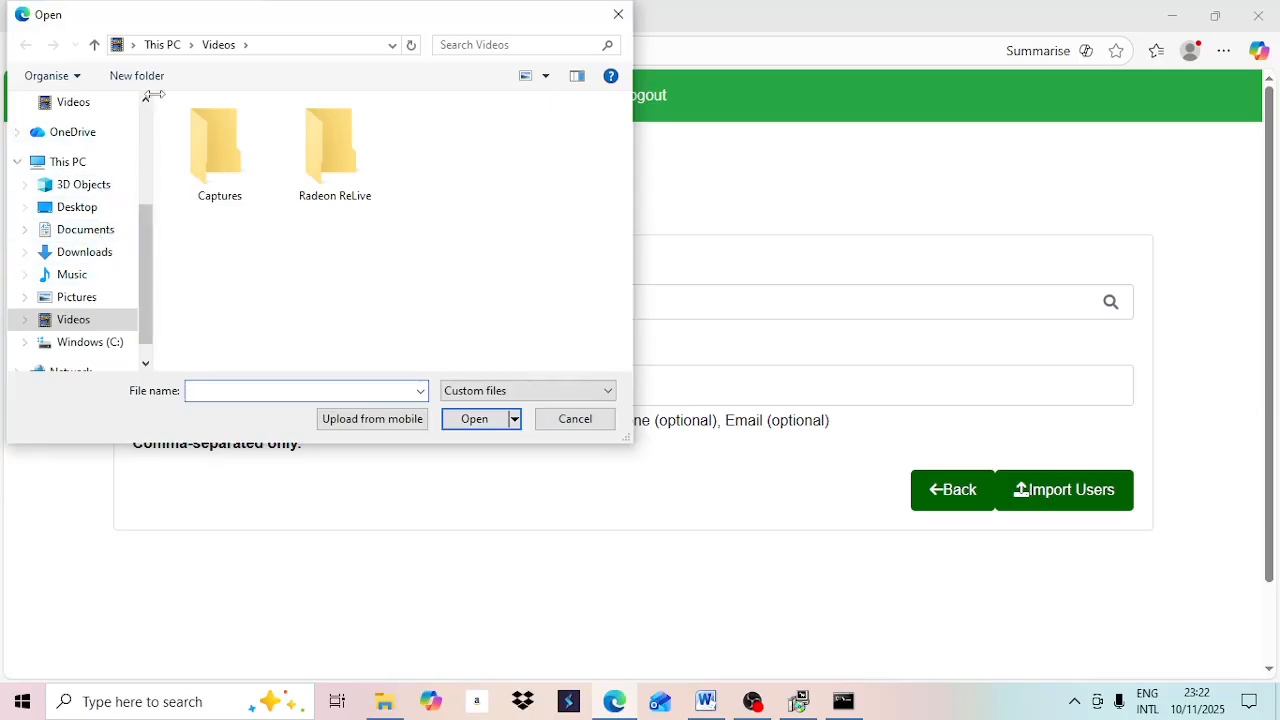
pyautogui.scroll(4, 148, 101)
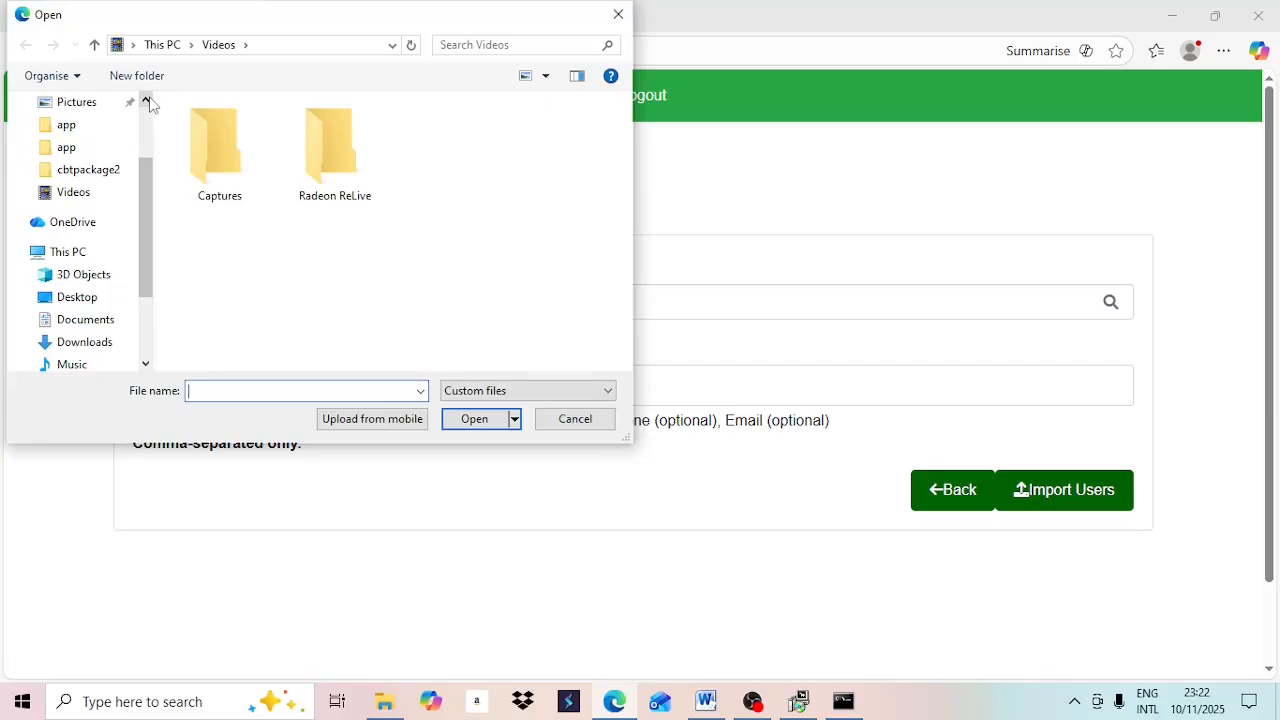
pyautogui.scroll(5, 148, 101)
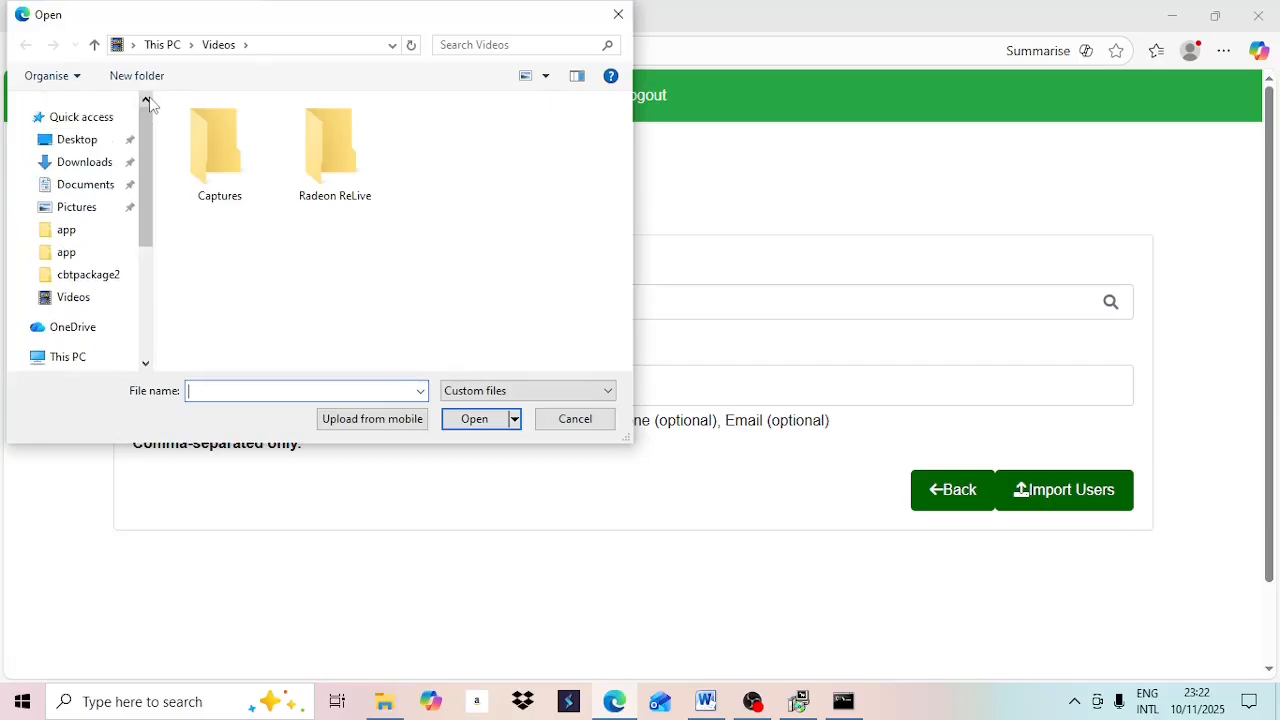
pyautogui.click(105, 145)
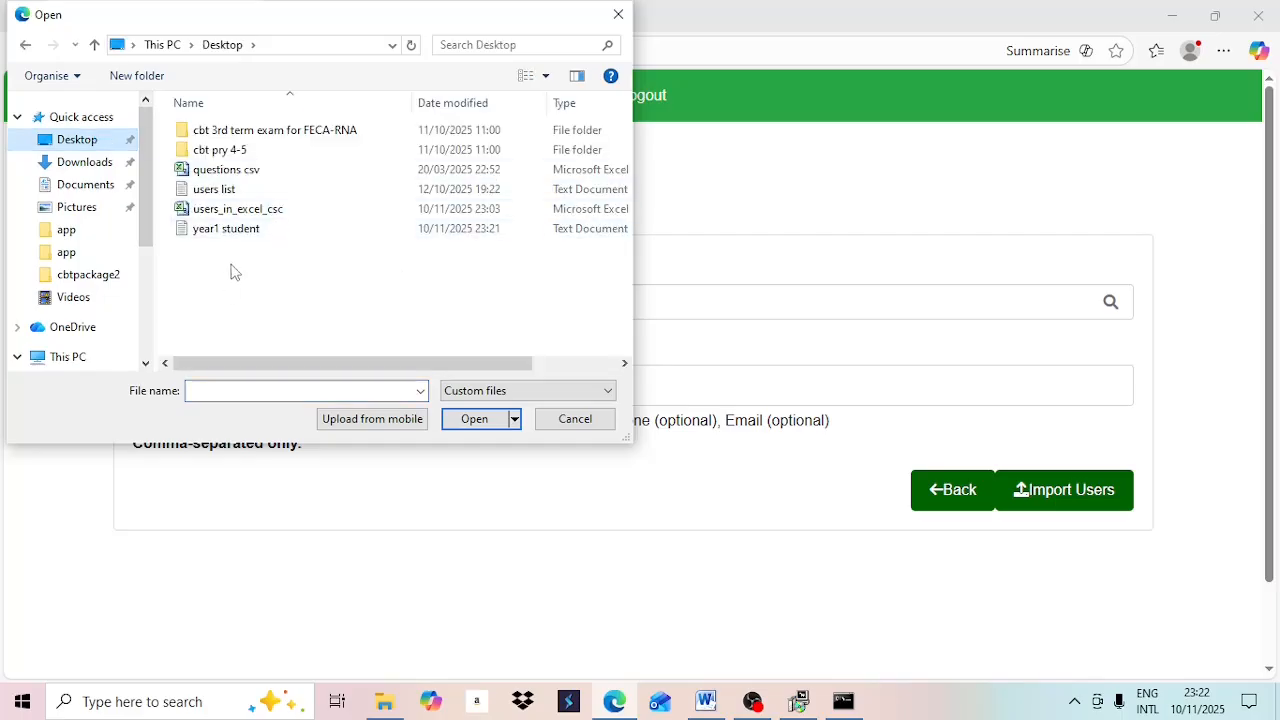
pyautogui.click(240, 230)
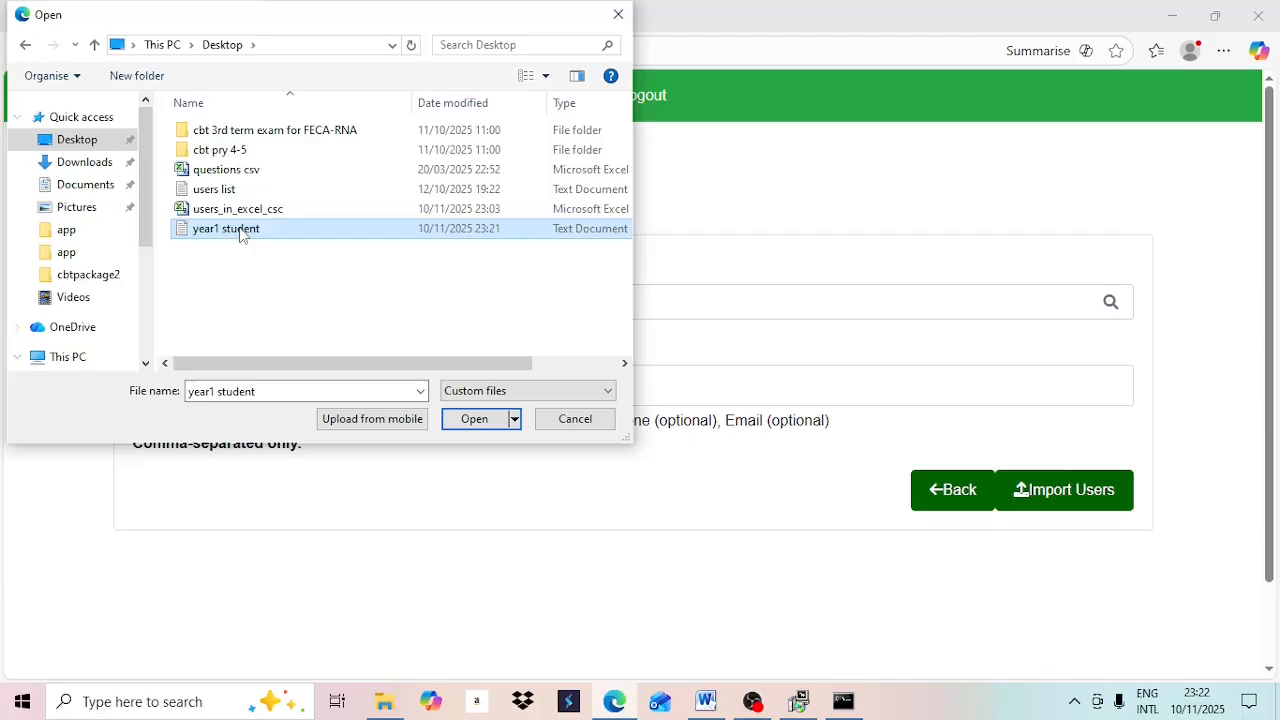
pyautogui.click(475, 419)
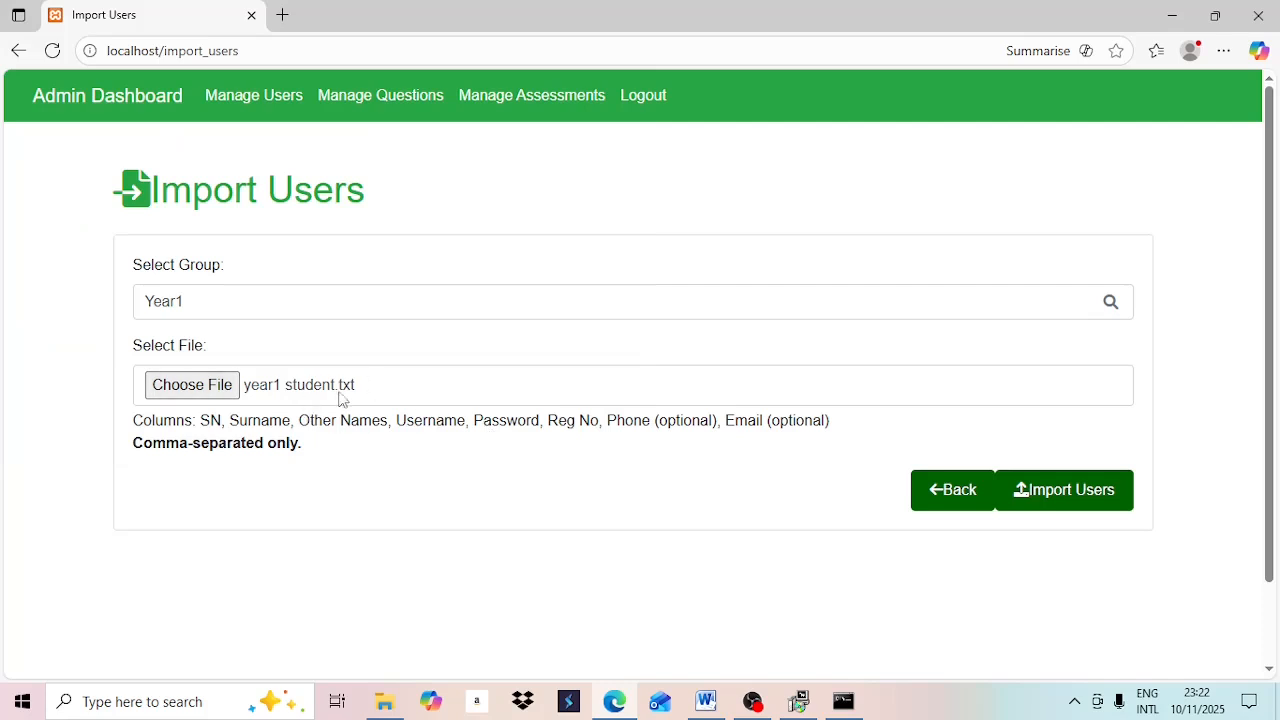
# Run the import of year1 student.txt, adding 10 users to Year1, then go back.
pyautogui.click(1096, 500)
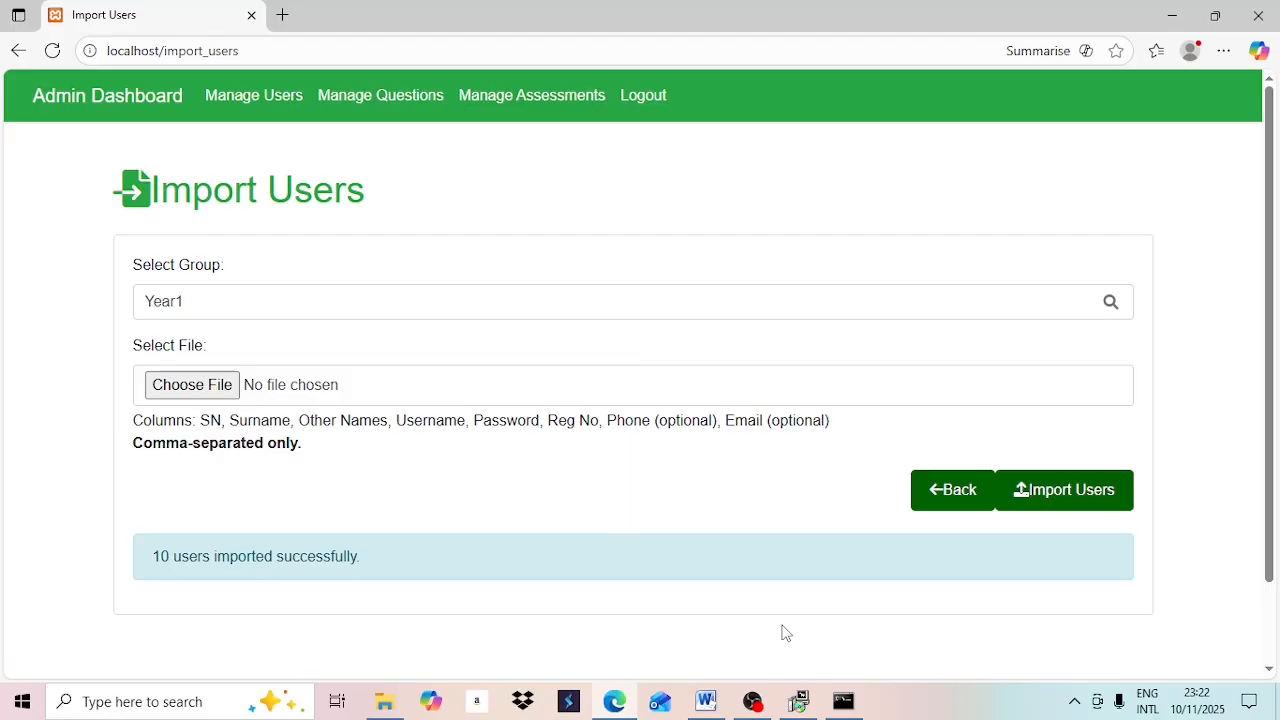
pyautogui.click(957, 495)
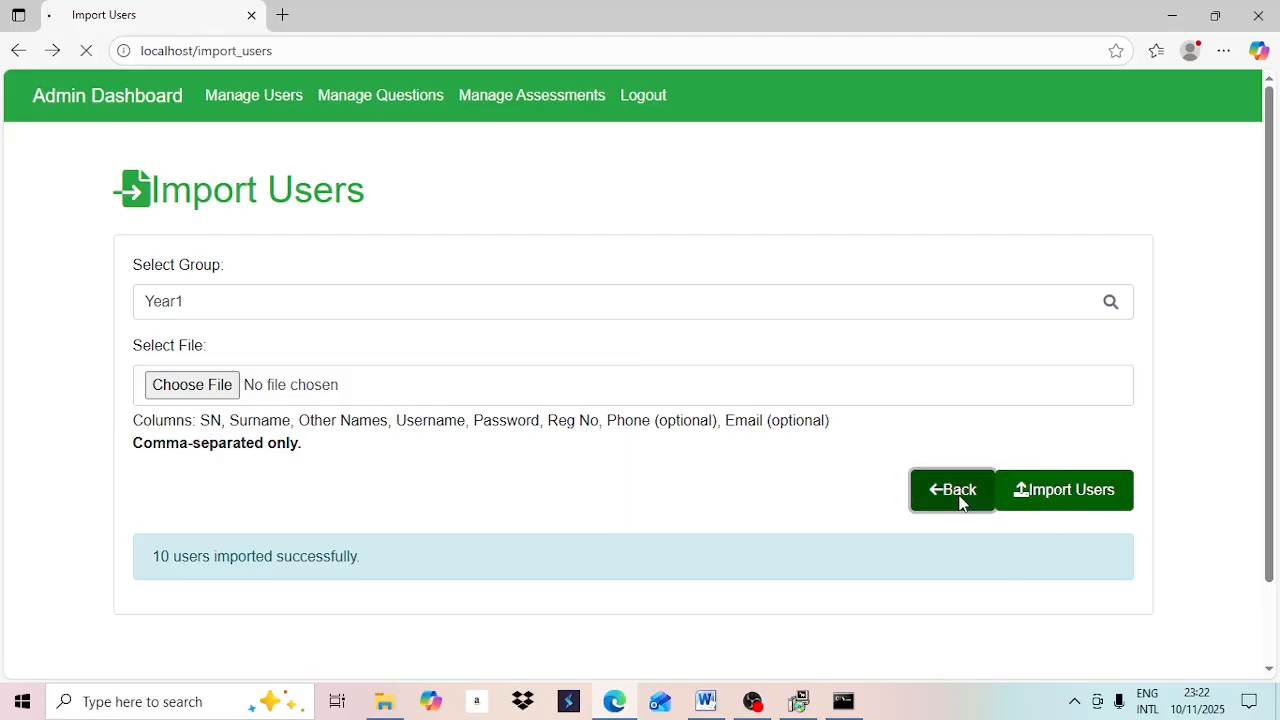
pyautogui.click(958, 500)
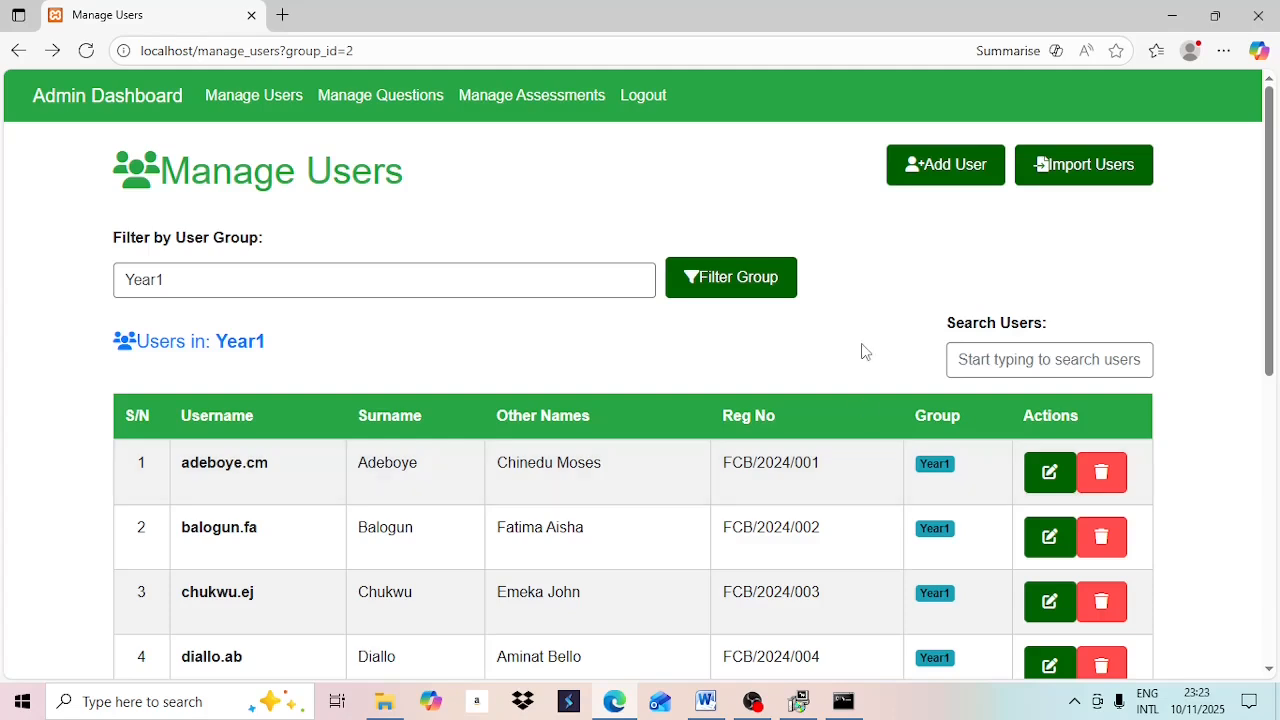
pyautogui.scroll(-3, 865, 351)
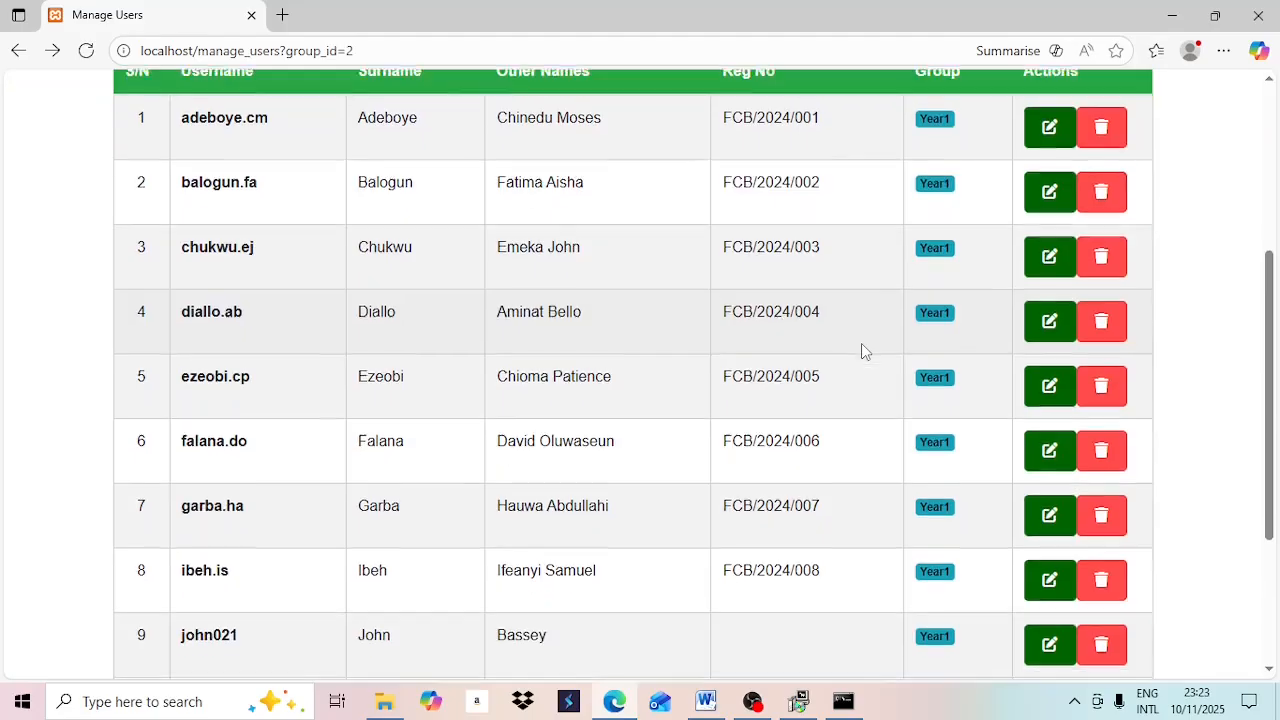
pyautogui.scroll(-3, 865, 351)
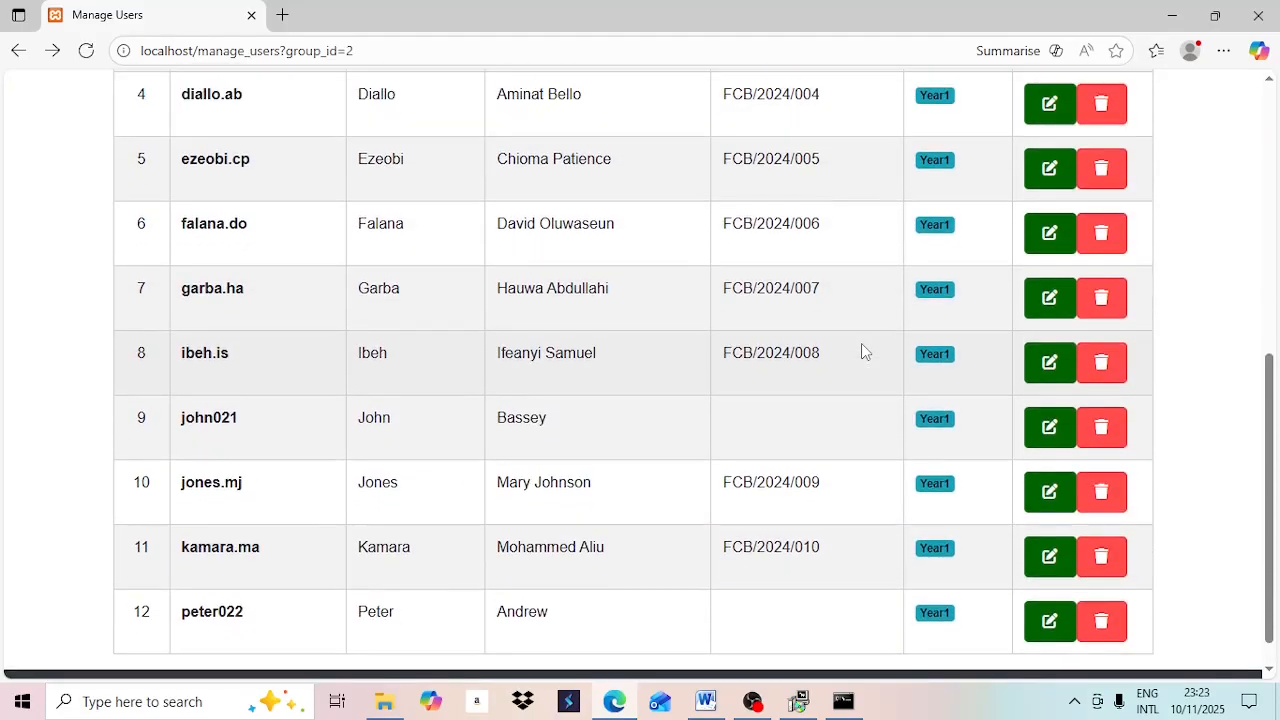
pyautogui.scroll(3, 865, 351)
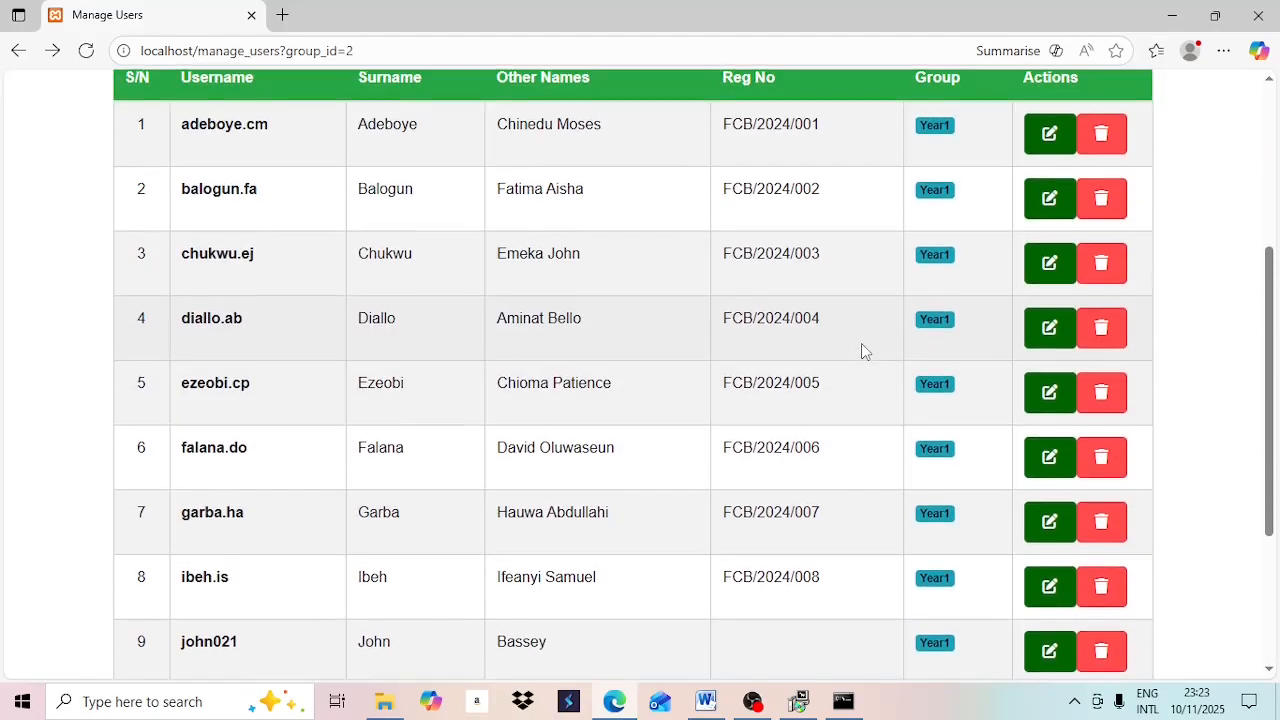
pyautogui.scroll(-3, 865, 351)
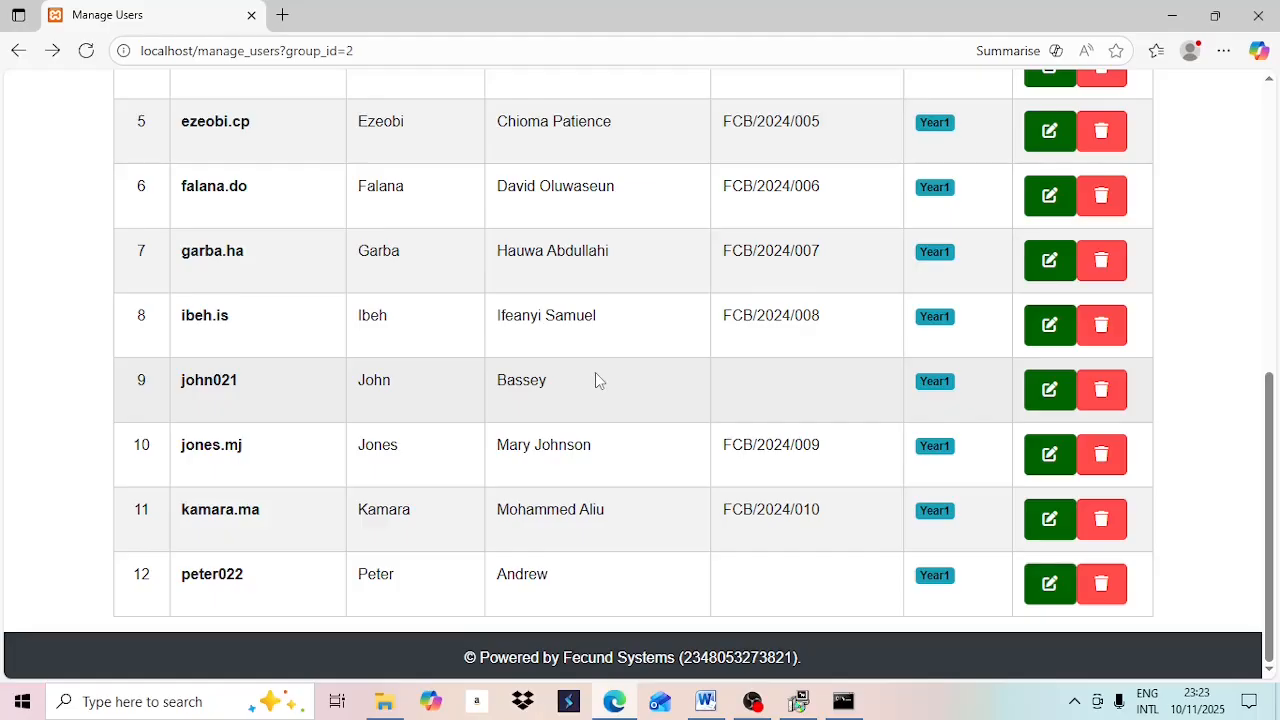
pyautogui.scroll(3, 596, 376)
pyautogui.scroll(3, 595, 374)
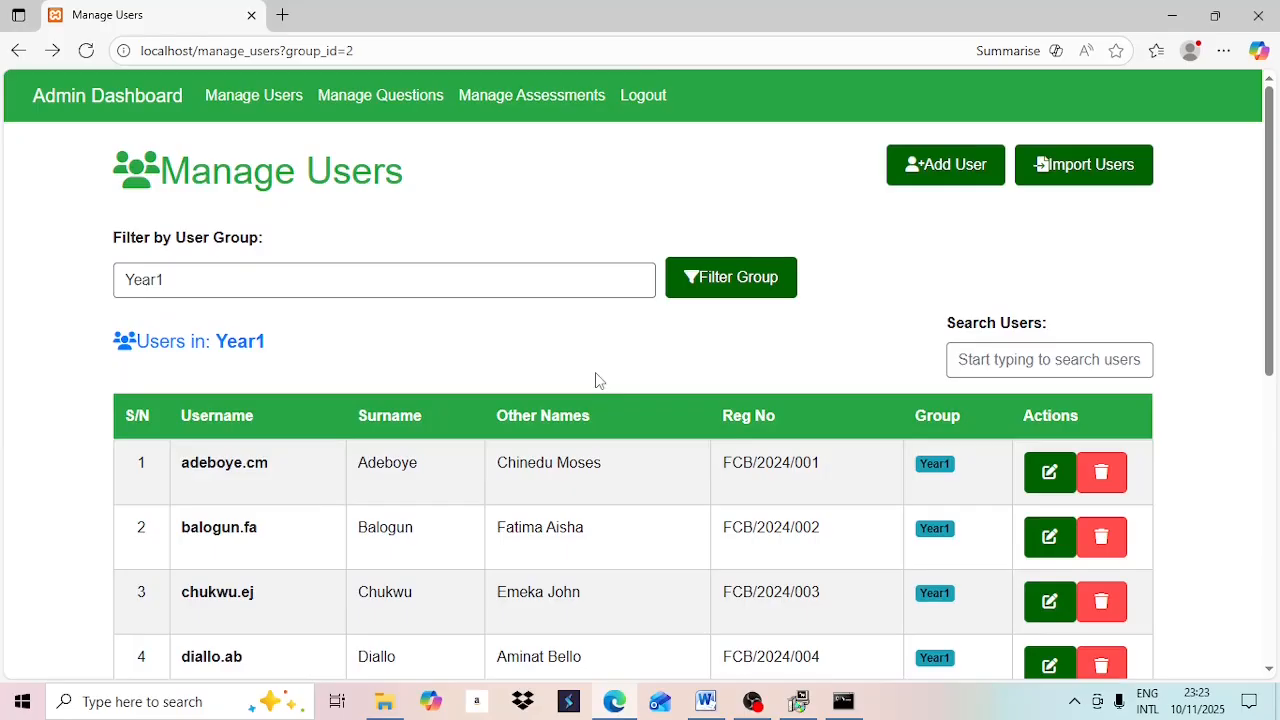
pyautogui.click(593, 289)
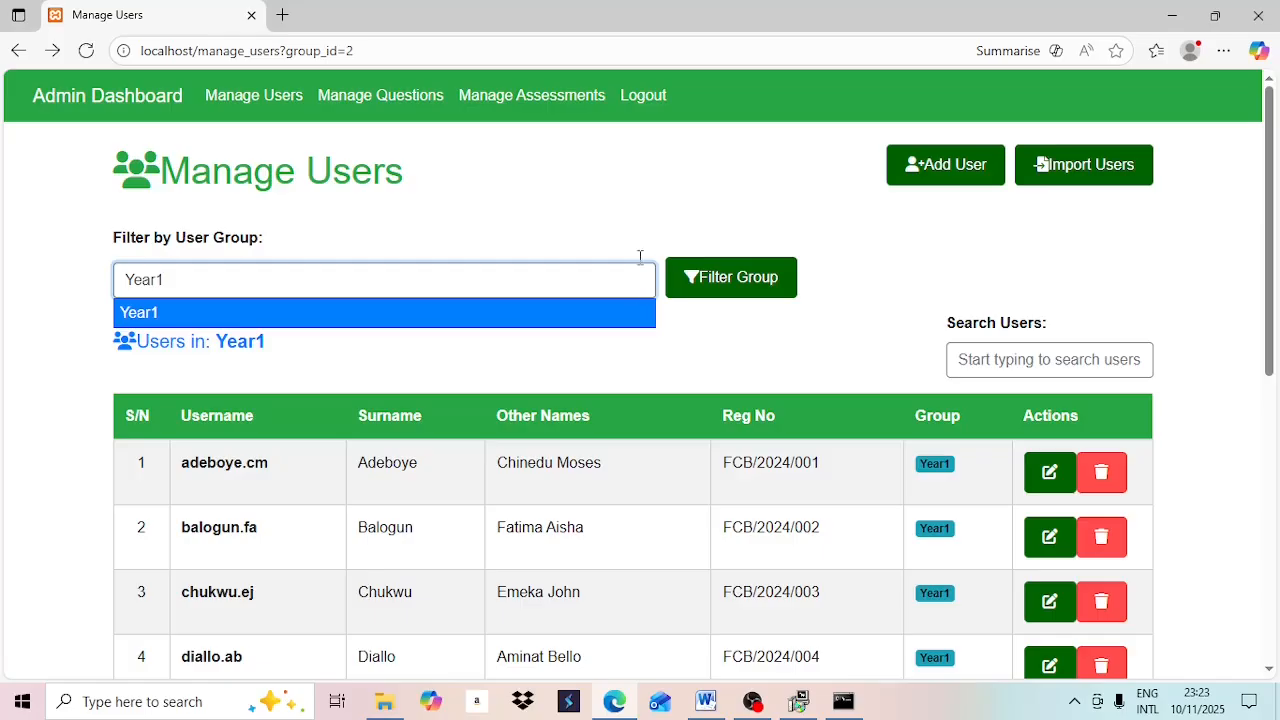
pyautogui.click(626, 221)
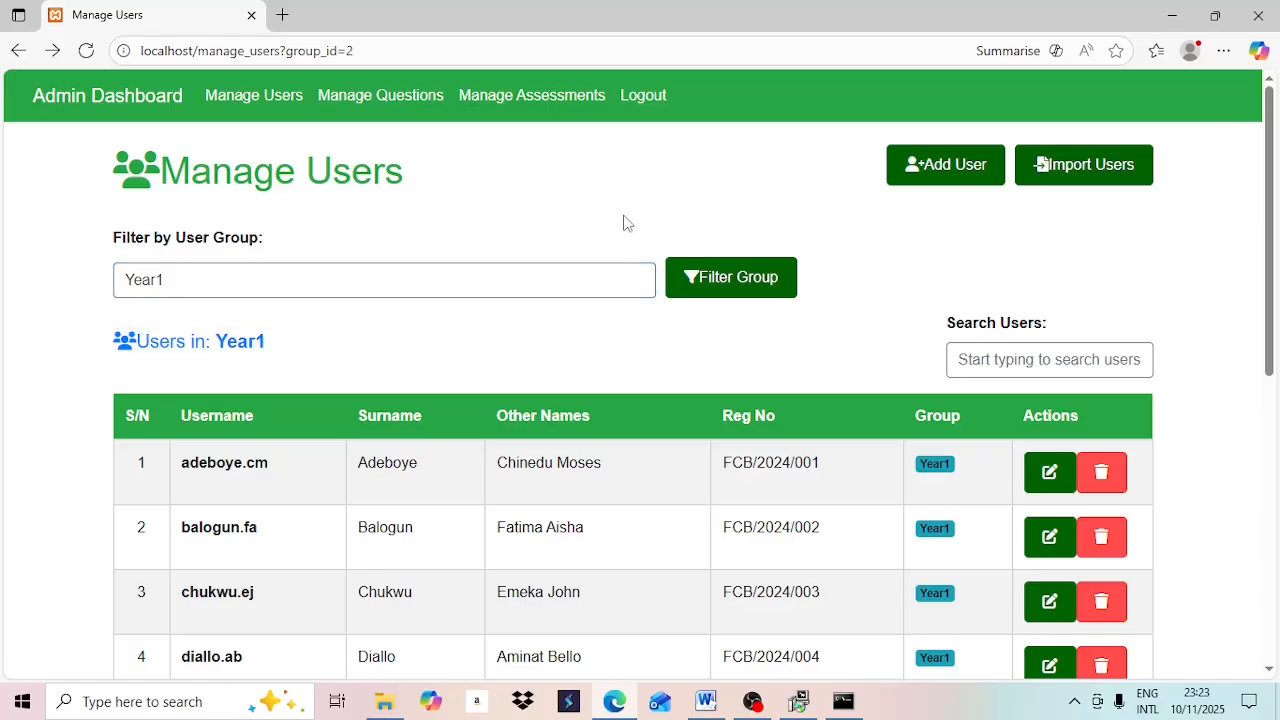
# Open Add User, review the User Group options without choosing one, then return to Manage Users.
pyautogui.click(968, 174)
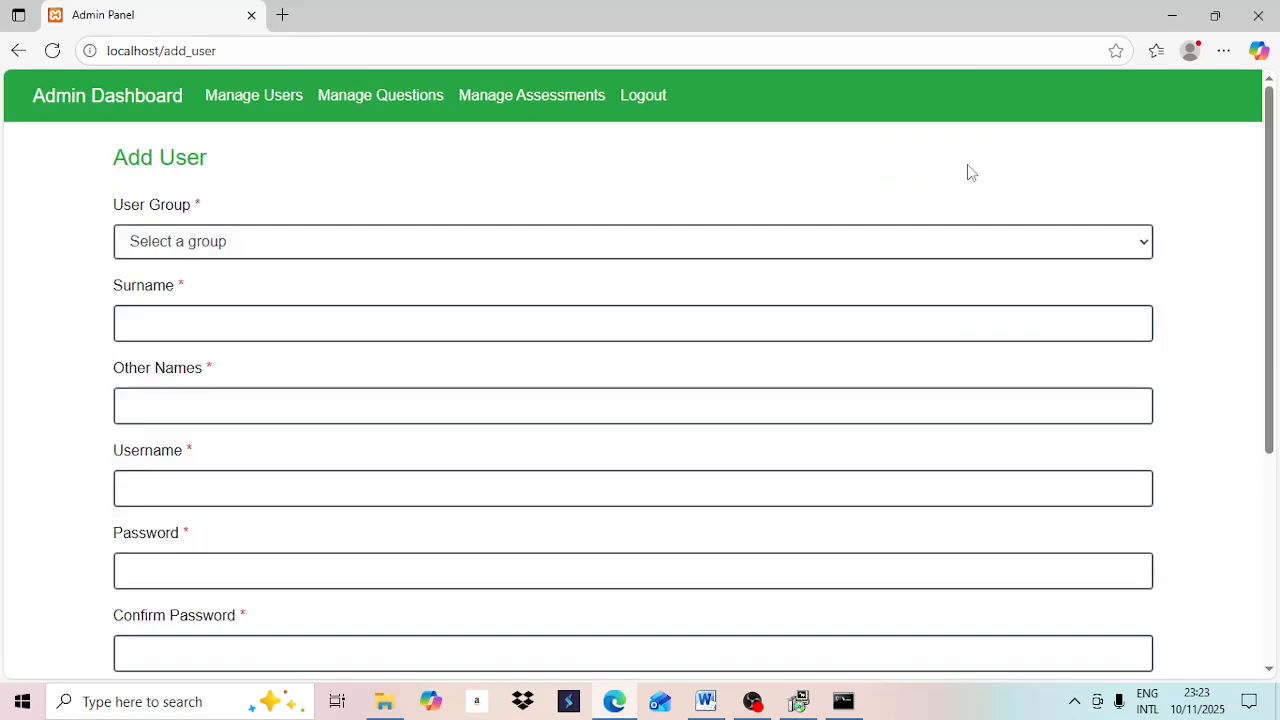
pyautogui.click(545, 242)
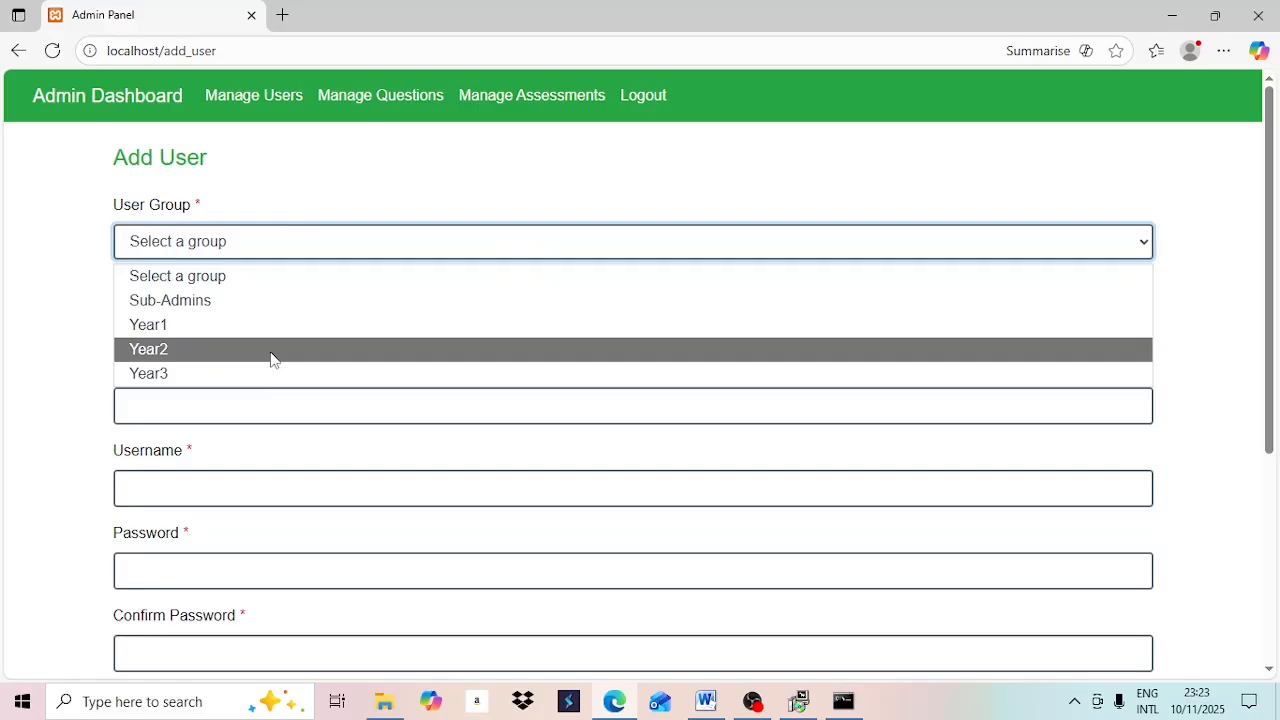
pyautogui.click(295, 183)
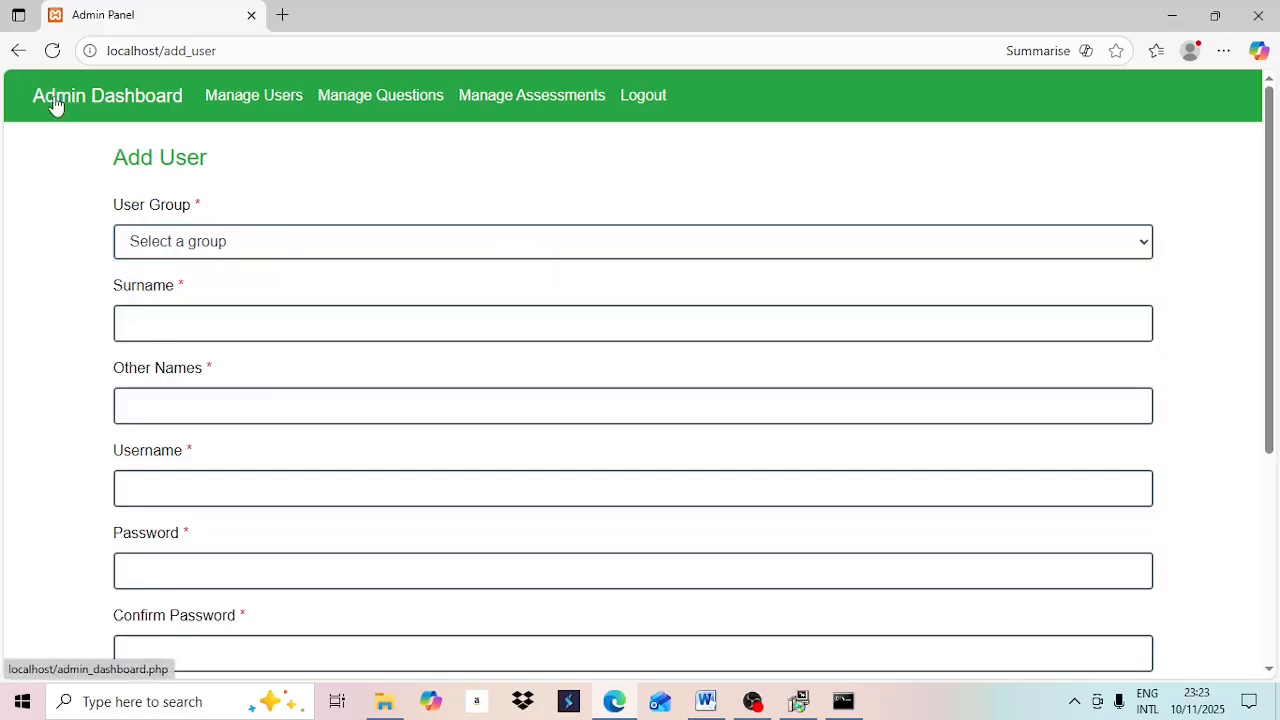
pyautogui.click(221, 107)
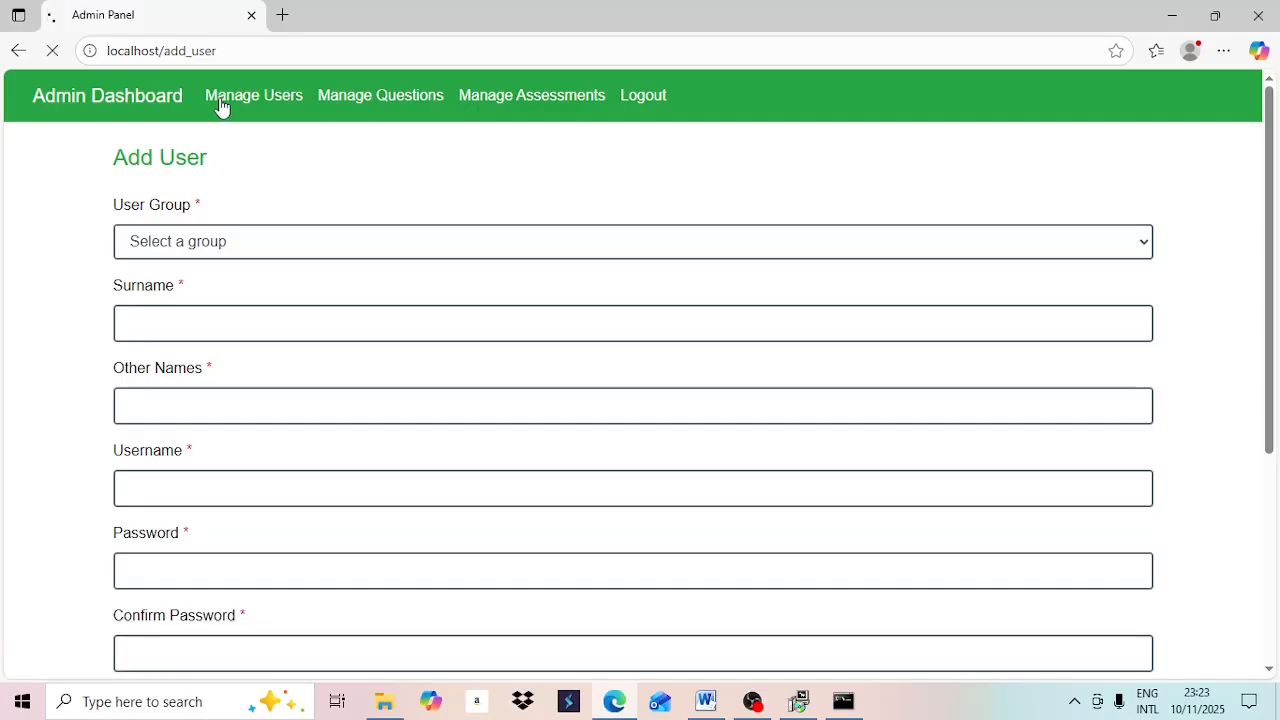
# Browse the Import Users page and its group list, then return to the Admin Dashboard.
pyautogui.click(1133, 173)
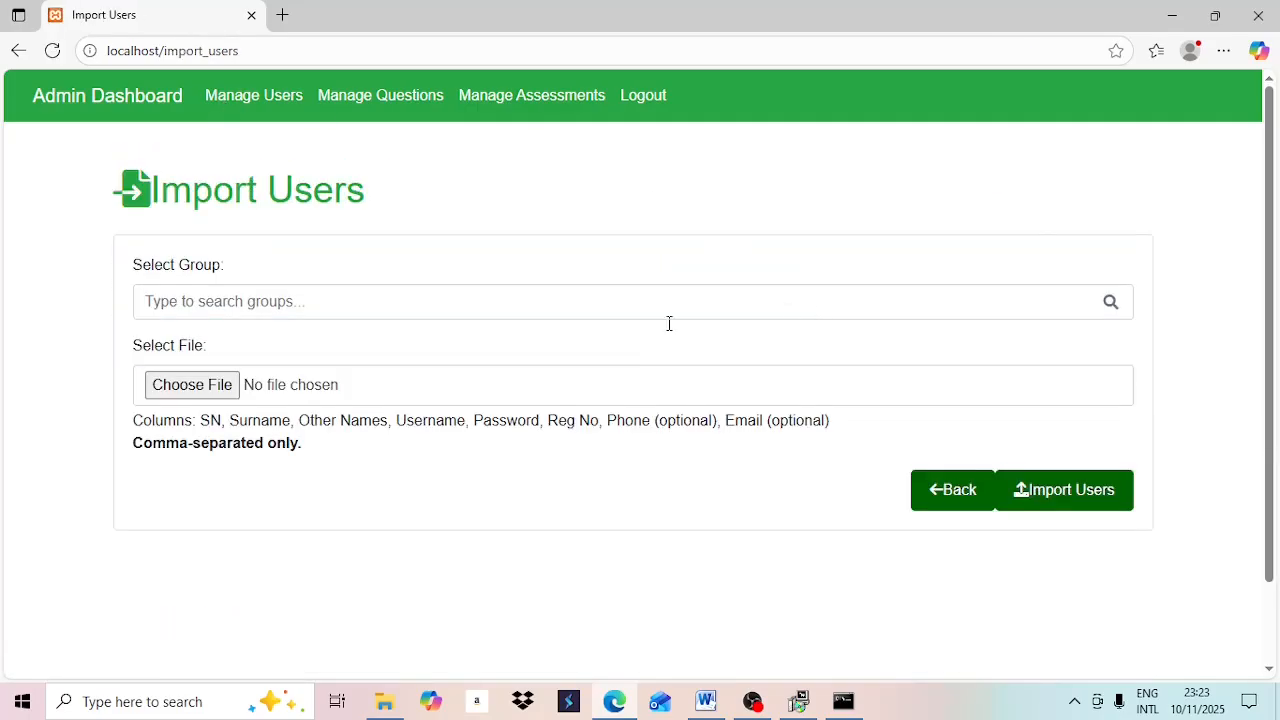
pyautogui.click(574, 296)
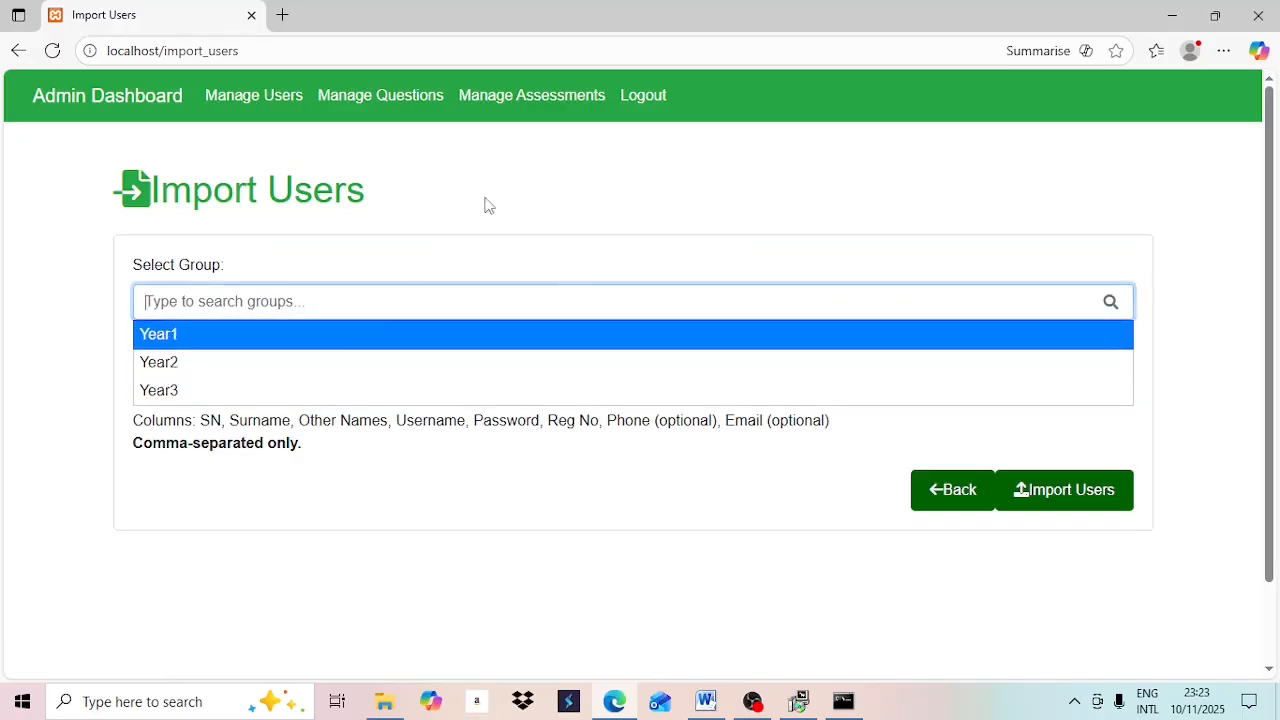
pyautogui.click(520, 173)
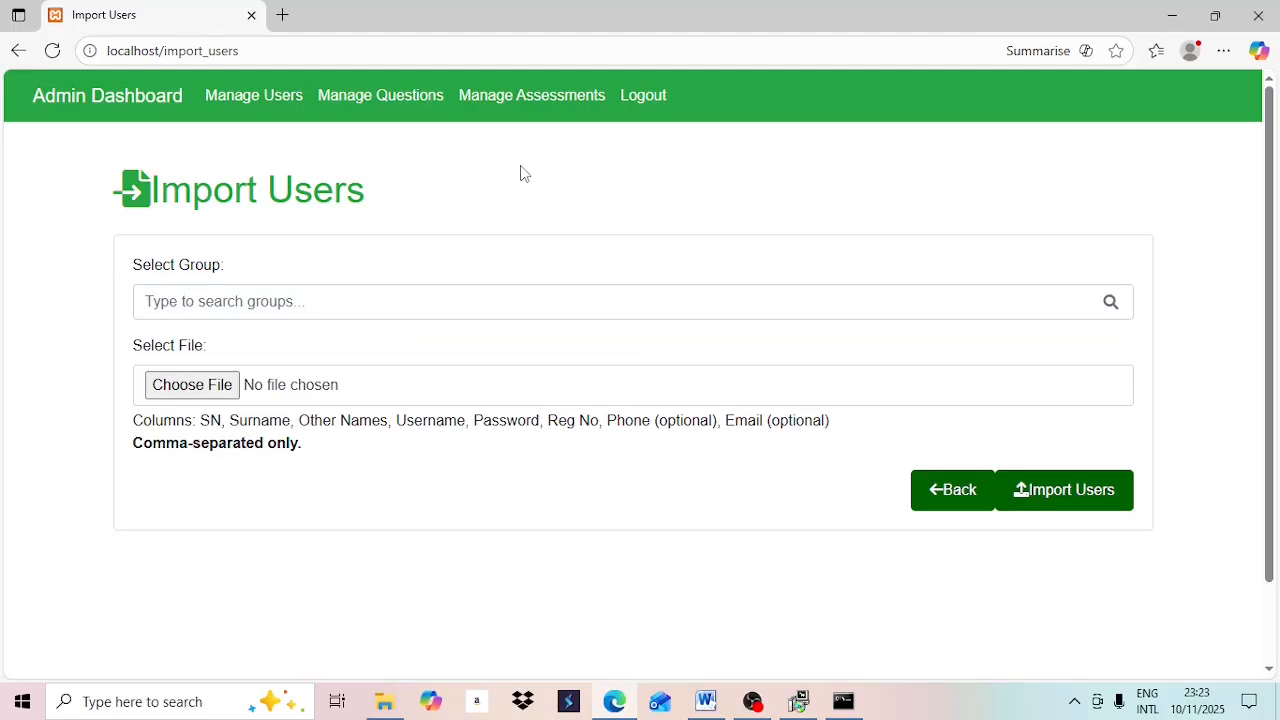
pyautogui.click(128, 103)
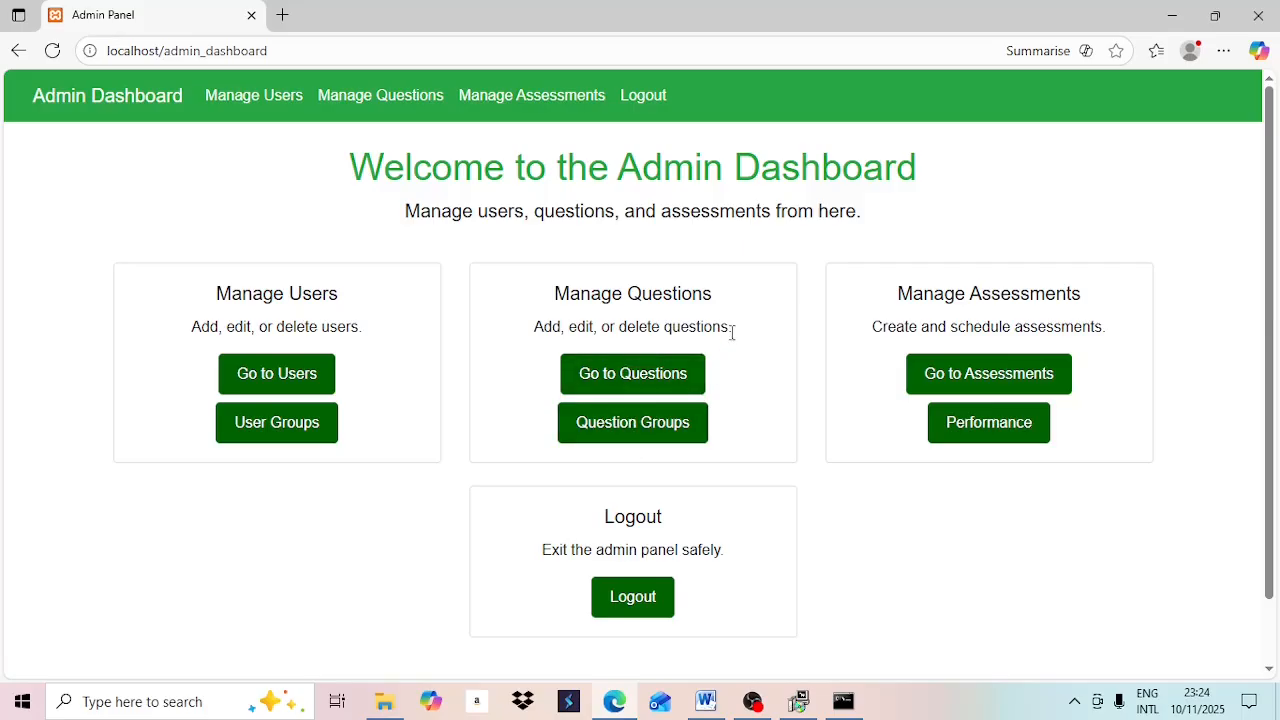
# From Question Groups, start a new group and enter the name Maths-Year1.
pyautogui.click(652, 430)
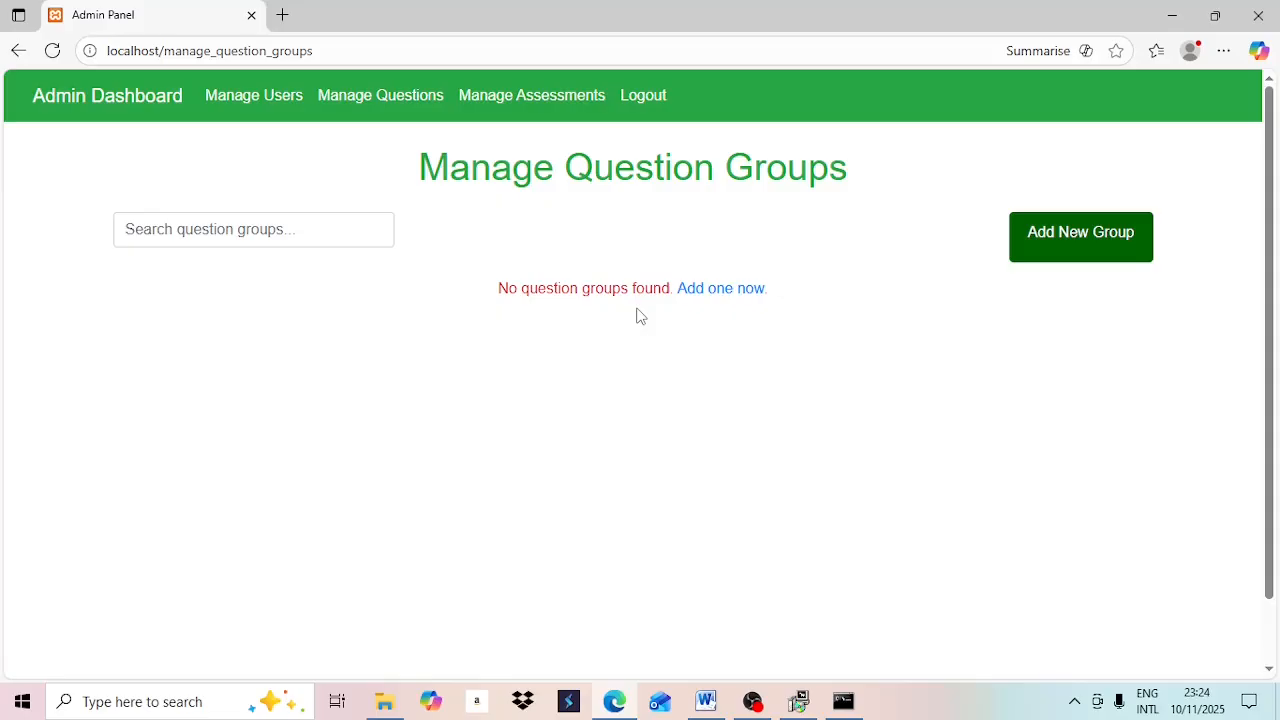
pyautogui.click(1077, 258)
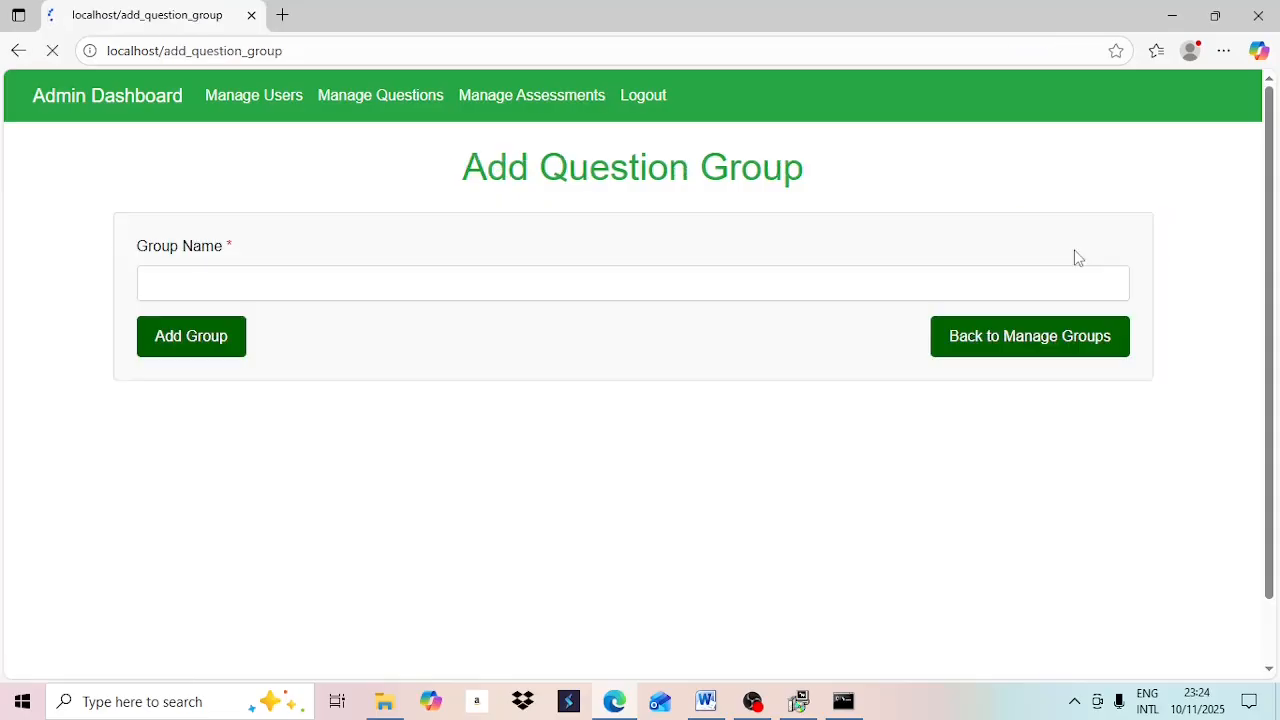
pyautogui.click(618, 288)
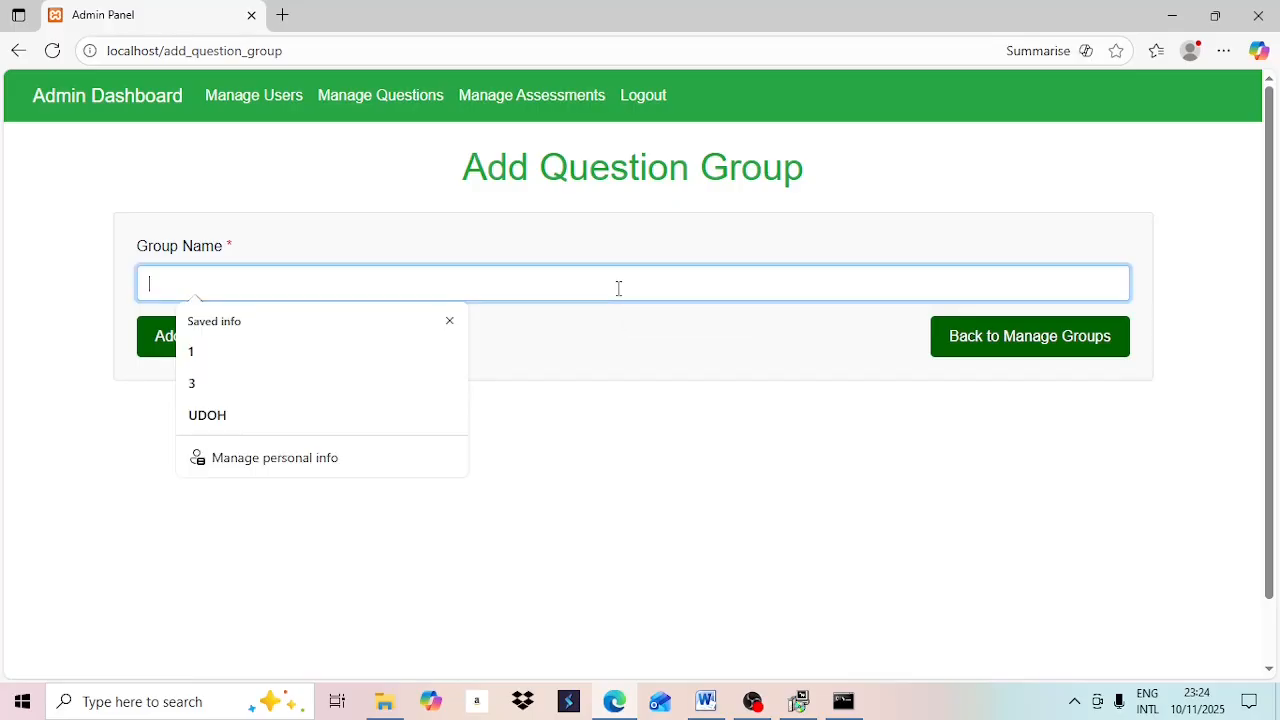
pyautogui.click(618, 288)
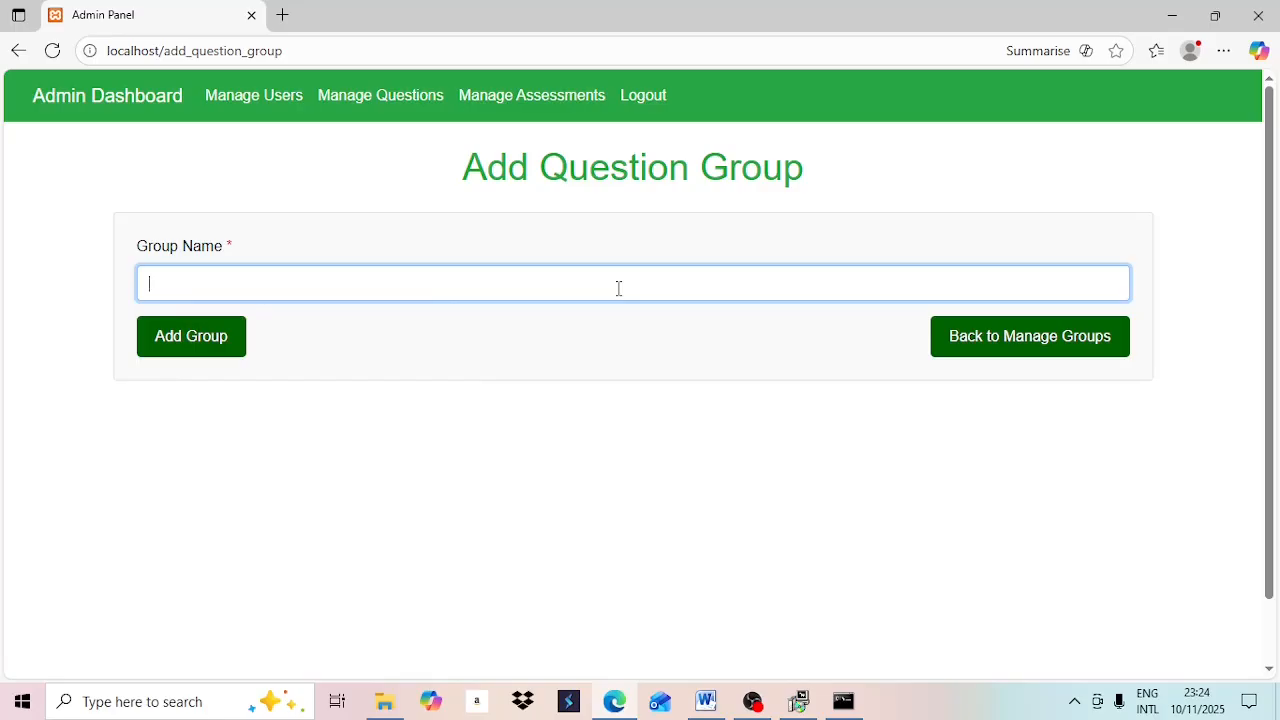
pyautogui.write('Maths')
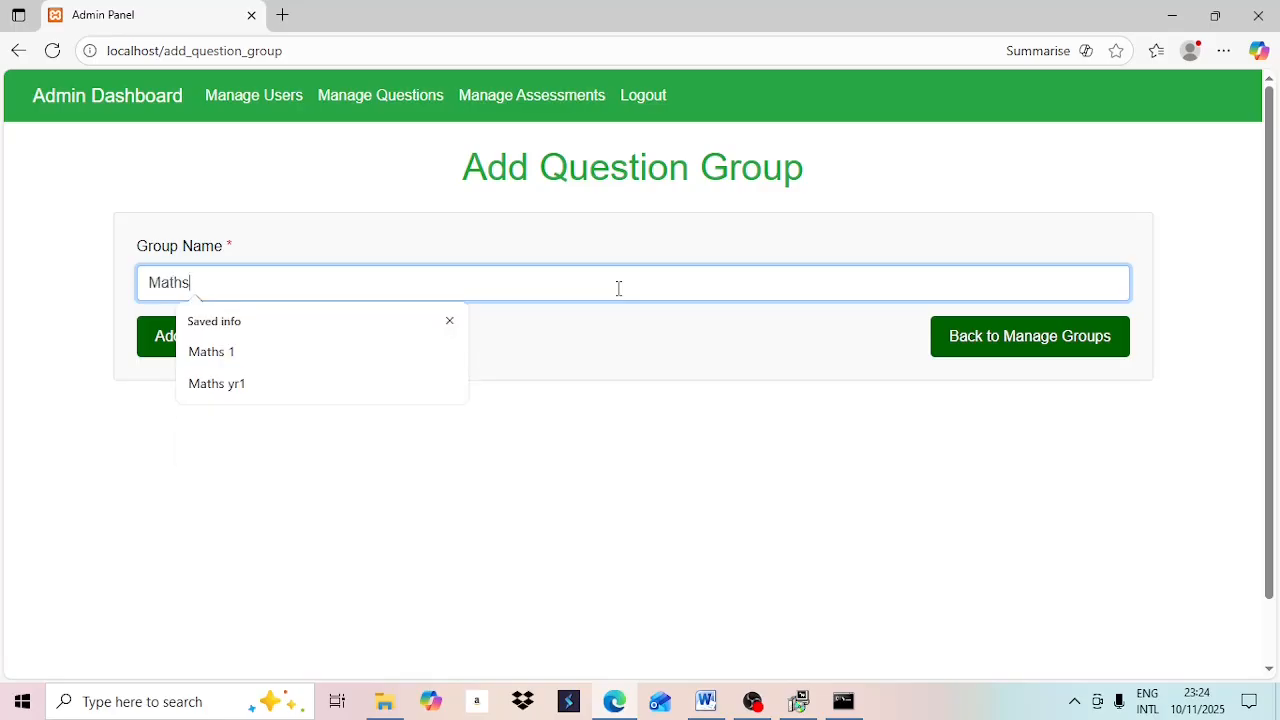
pyautogui.press('Escape')
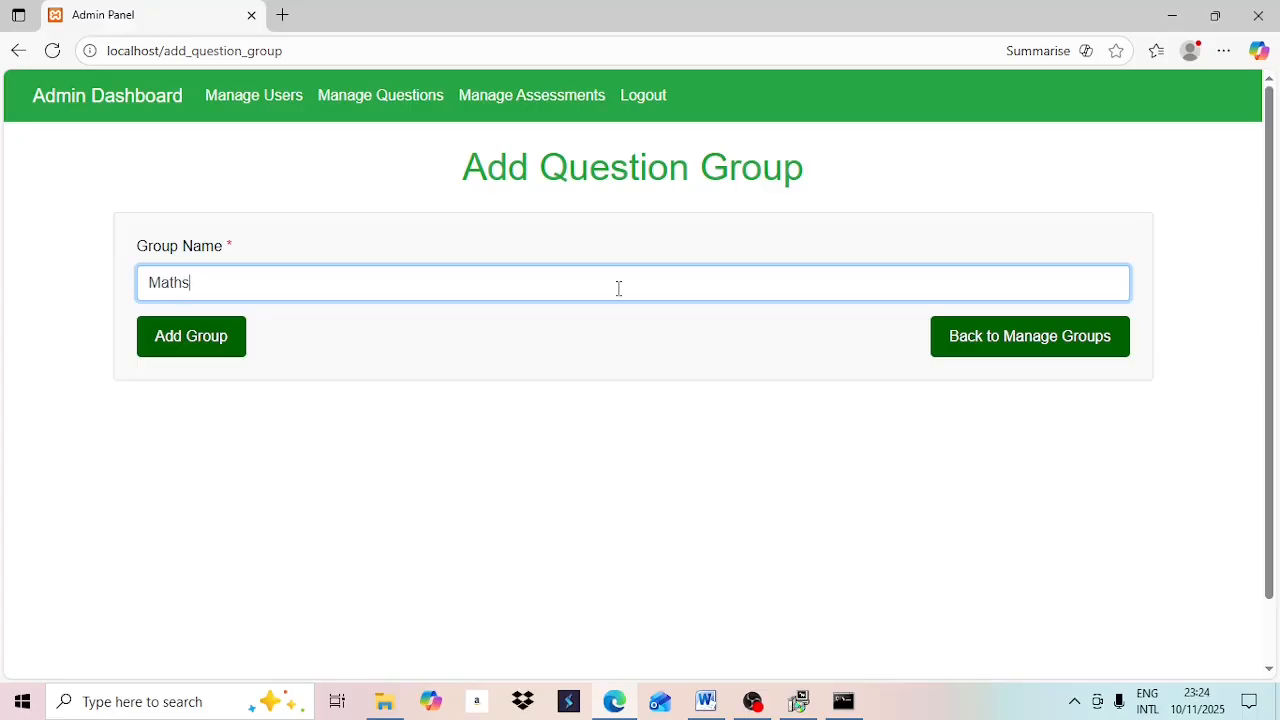
pyautogui.write('1')
pyautogui.press('BackSpace')
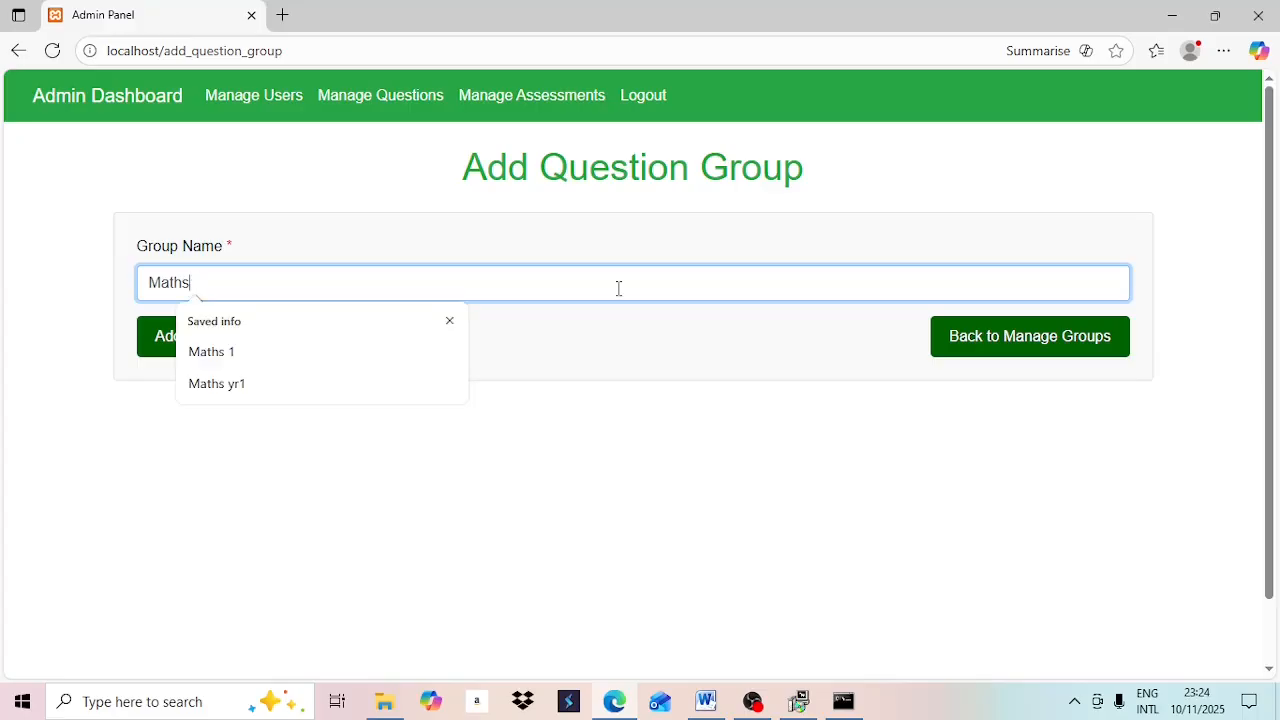
pyautogui.write('-')
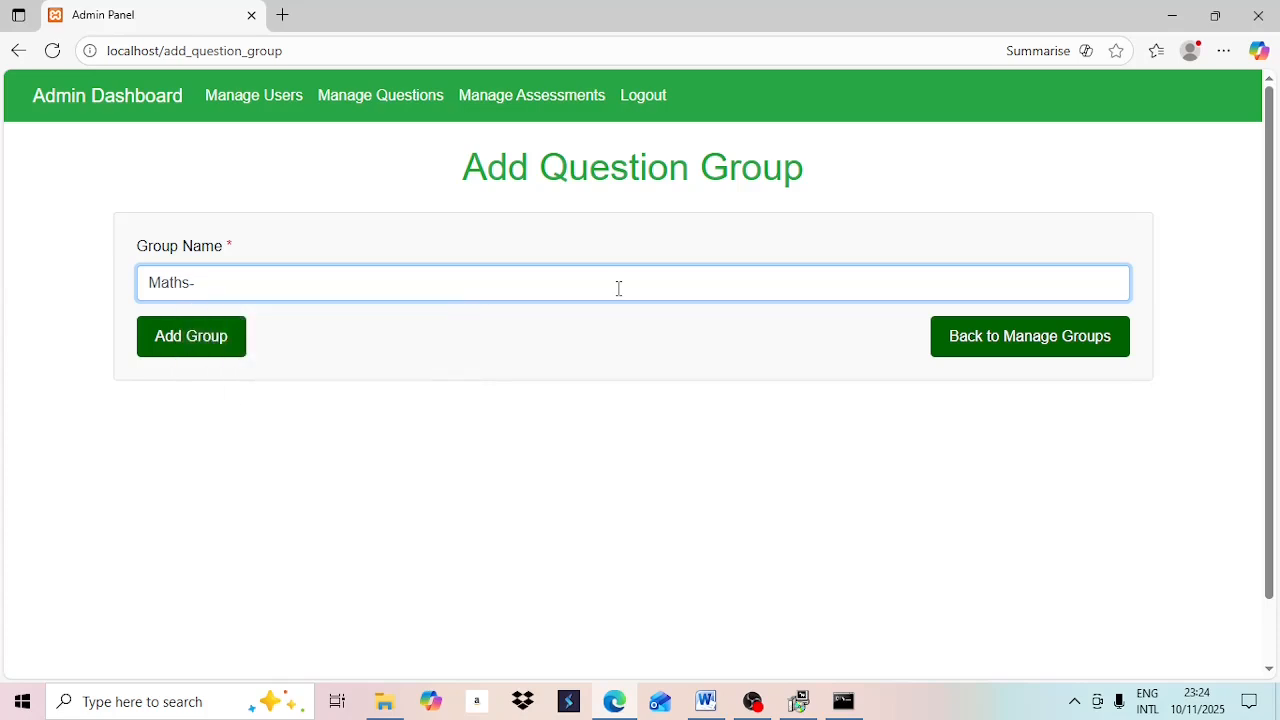
pyautogui.write('y1')
pyautogui.press('BackSpace')
pyautogui.write('Year1')
# Save the question groups Maths-Year1, Maths-Year2 and Maths-Year3 one after another.
pyautogui.click(221, 352)
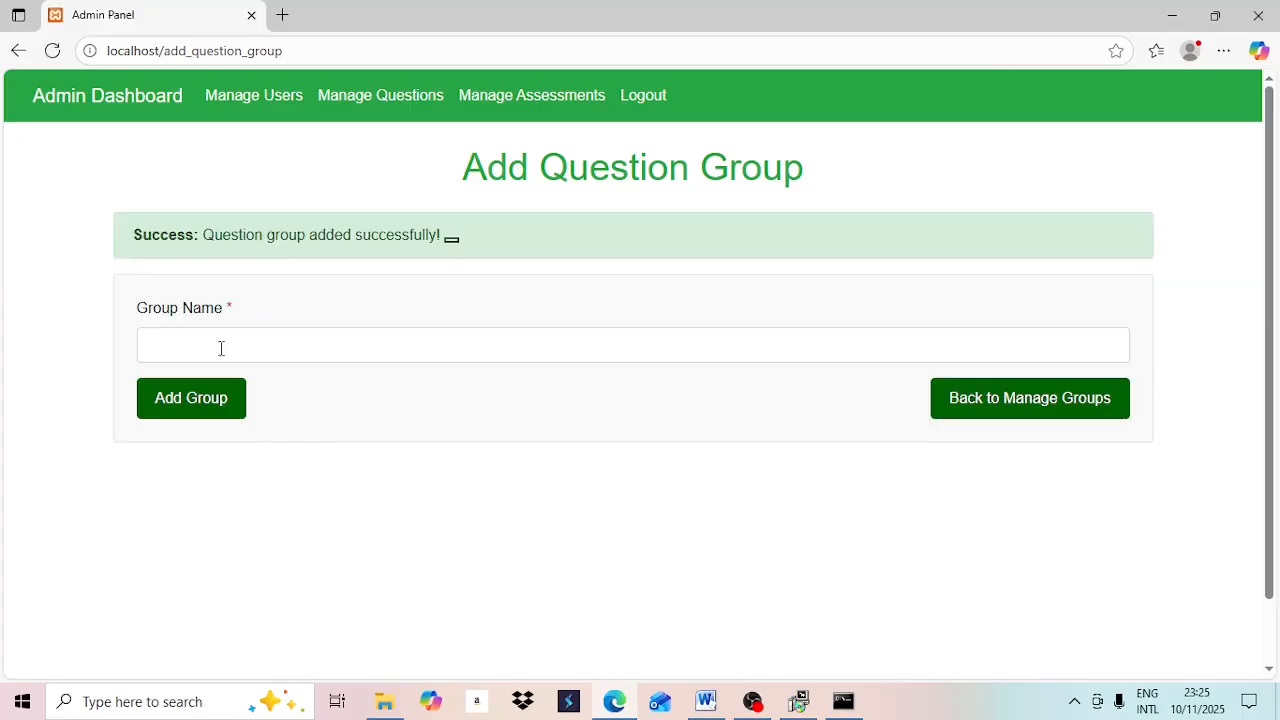
pyautogui.click(240, 346)
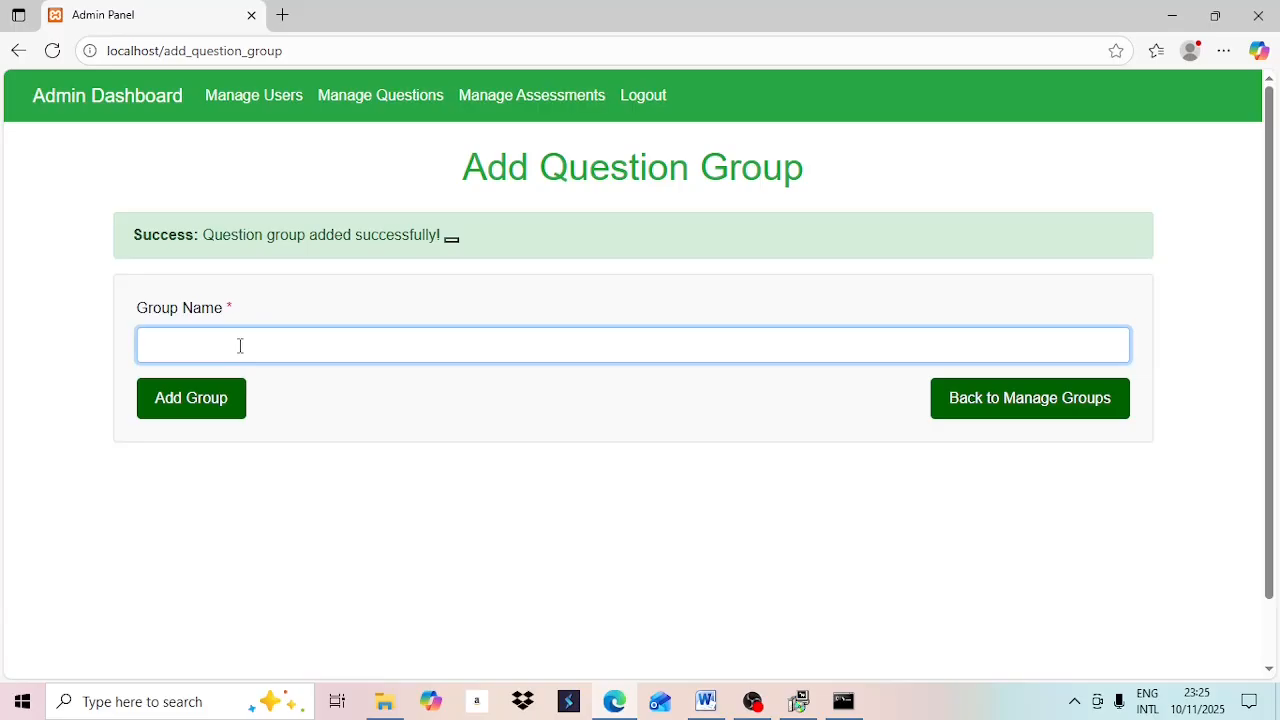
pyautogui.write('Math')
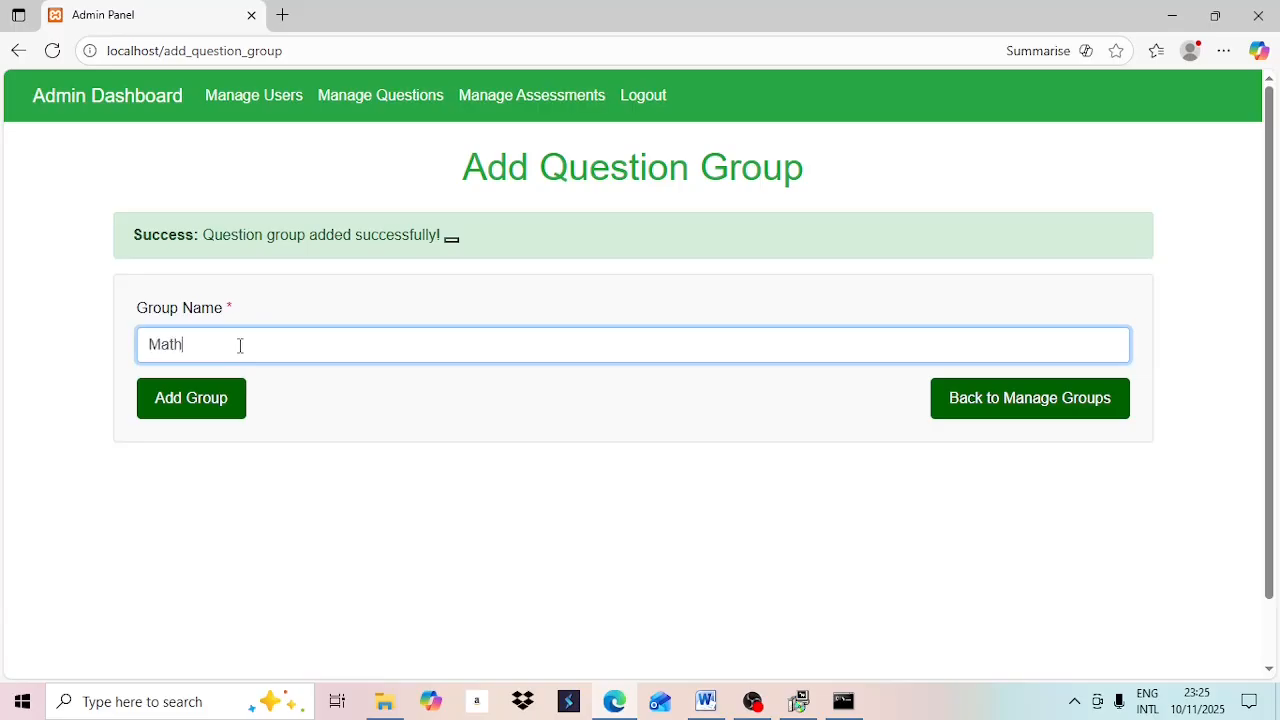
pyautogui.write('s-Year2')
pyautogui.click(190, 402)
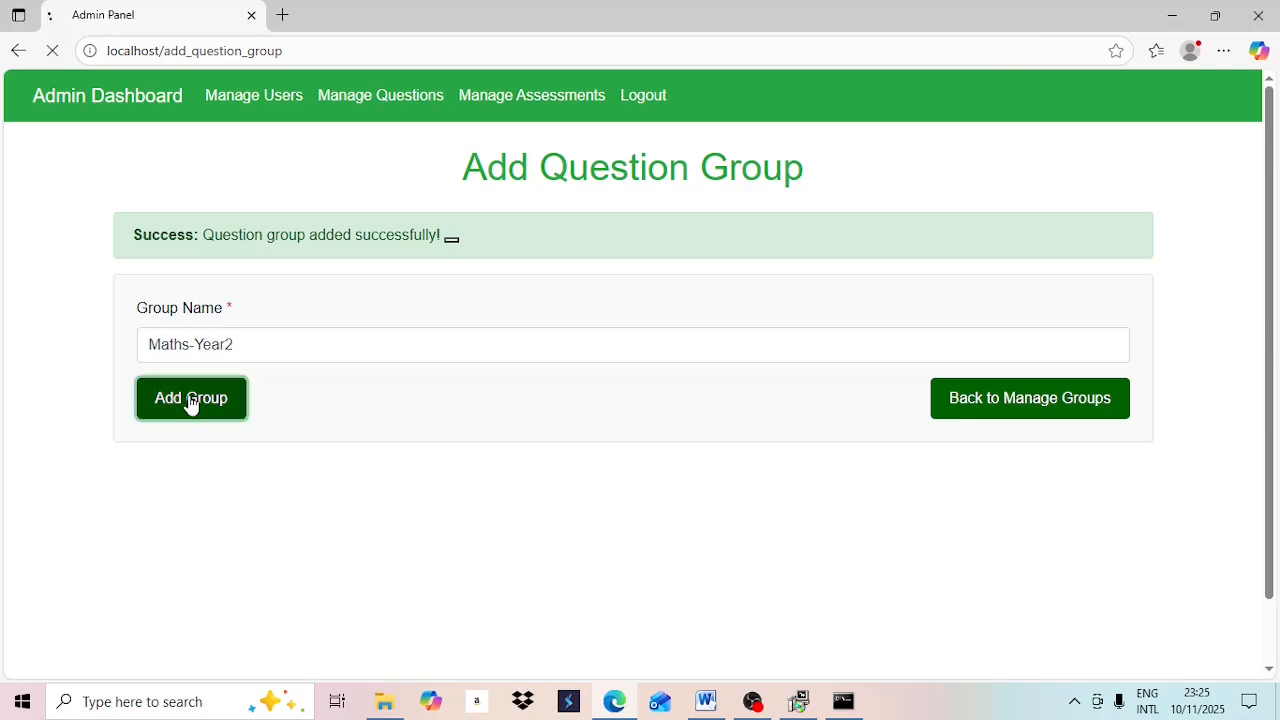
pyautogui.click(214, 344)
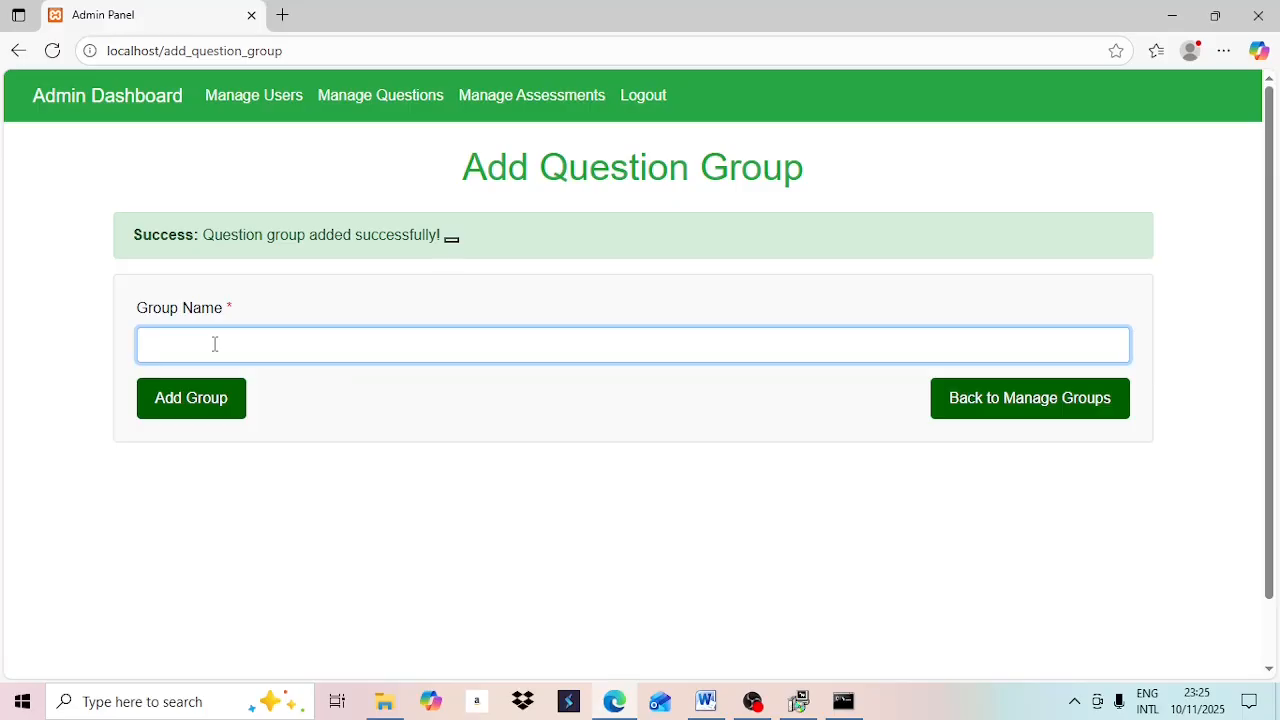
pyautogui.write('Maths')
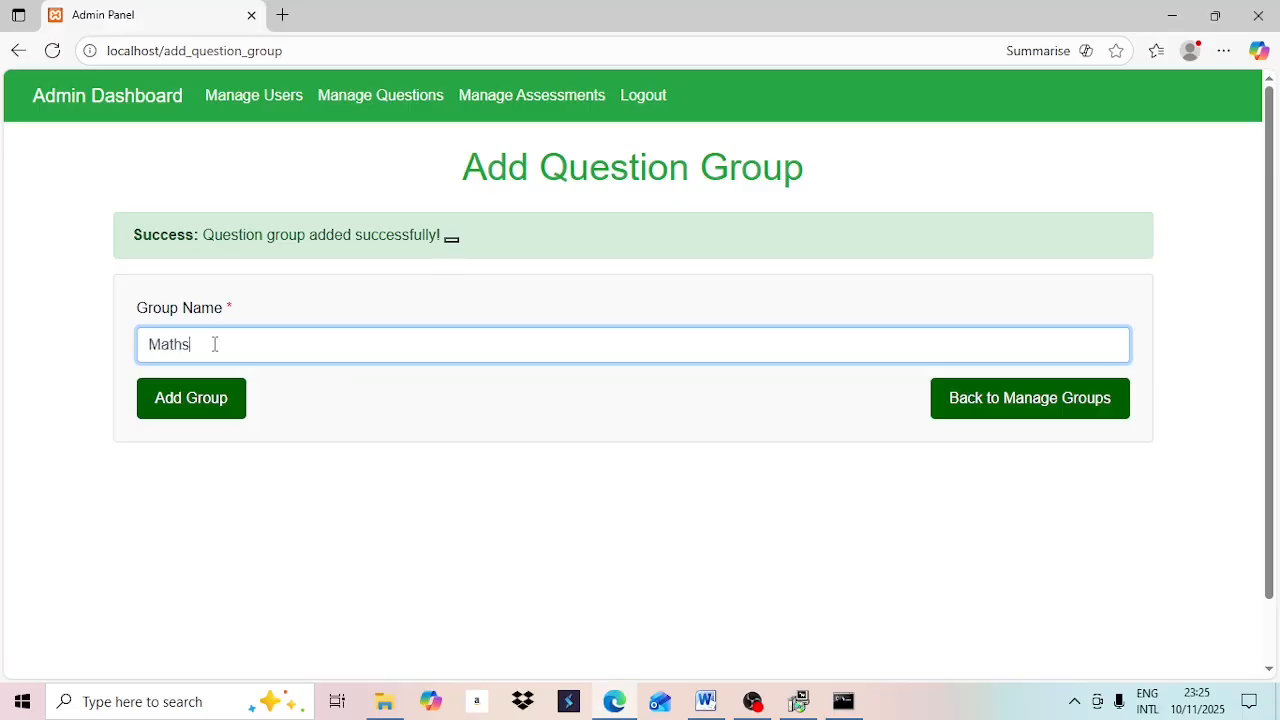
pyautogui.write('-Year3')
pyautogui.click(214, 400)
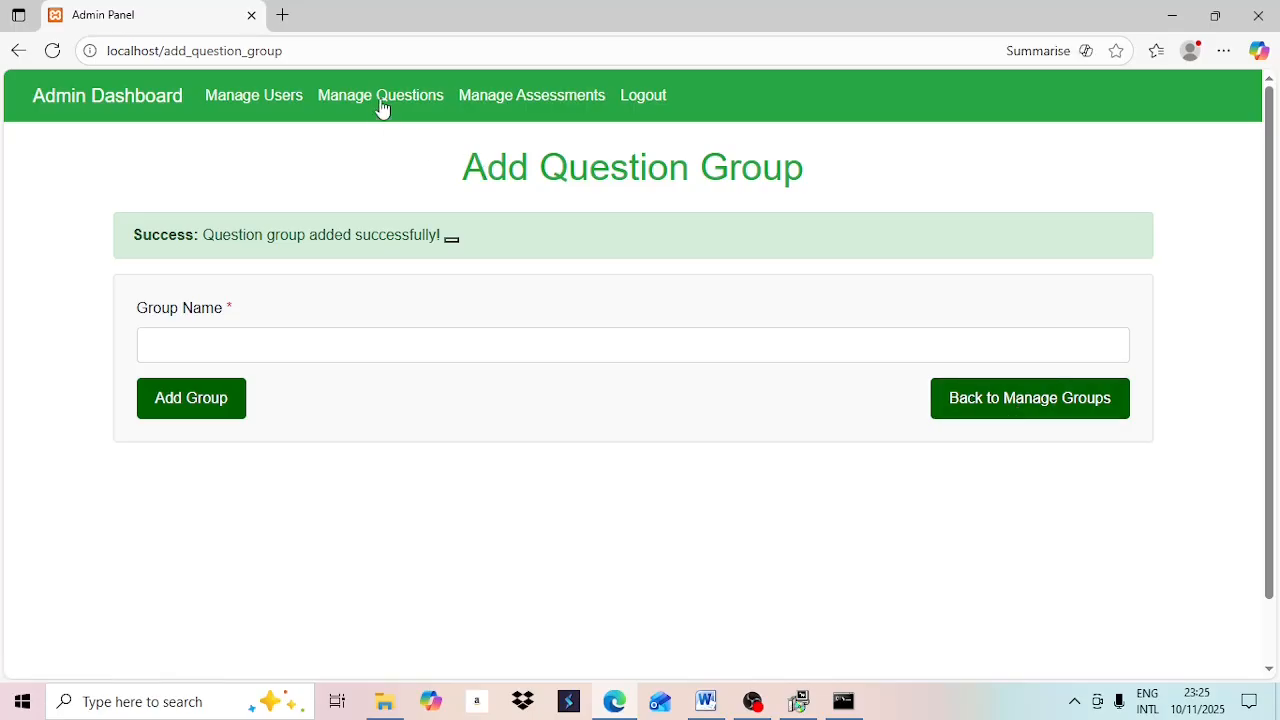
pyautogui.click(1036, 414)
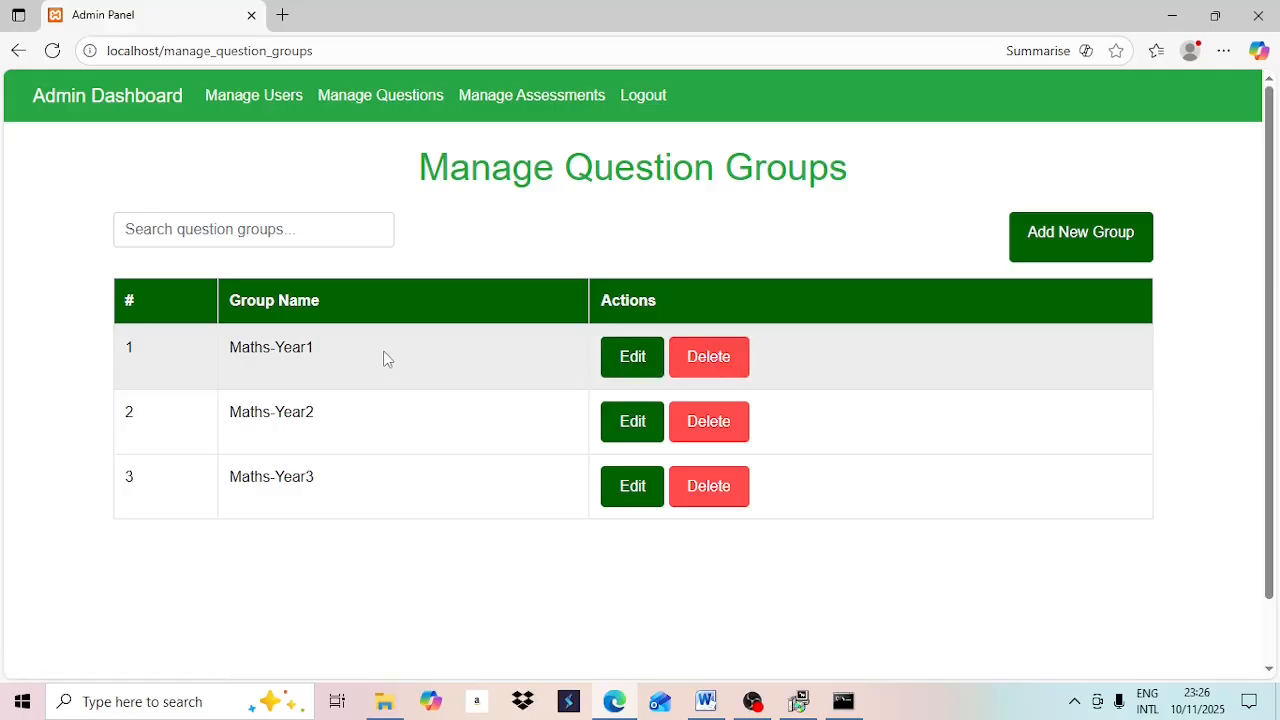
pyautogui.click(623, 366)
pyautogui.click(356, 285)
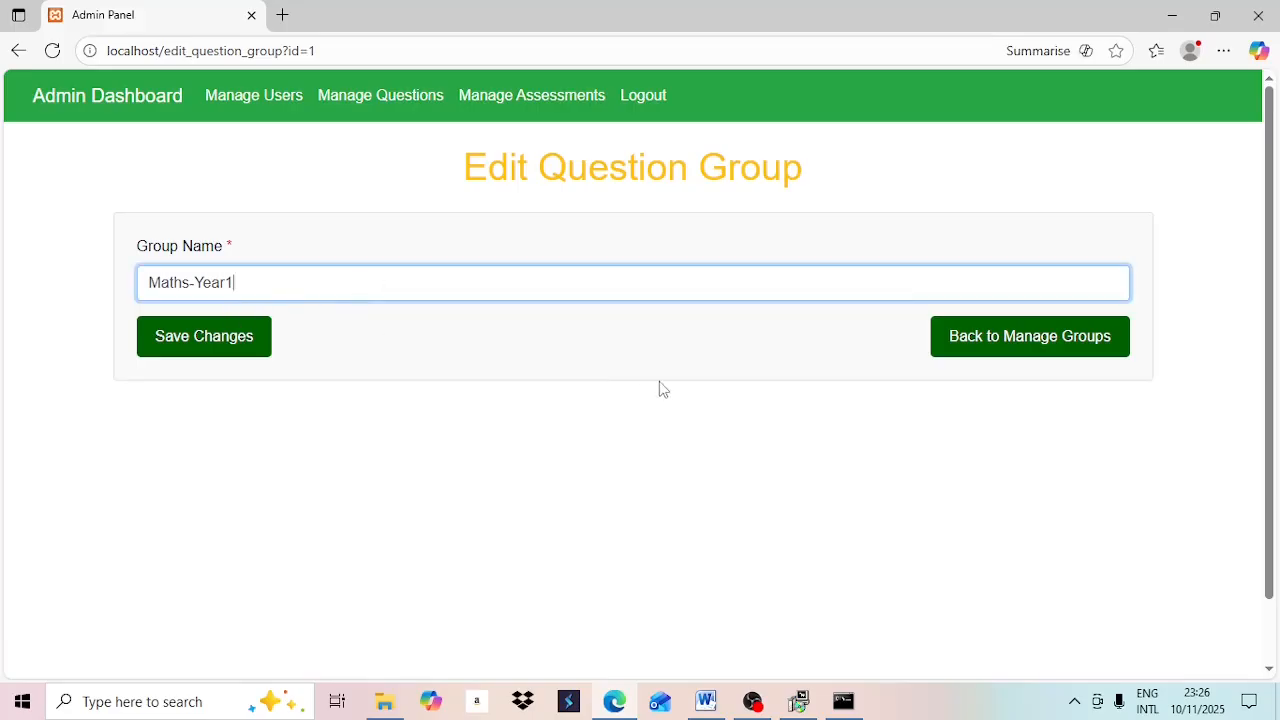
pyautogui.click(1106, 342)
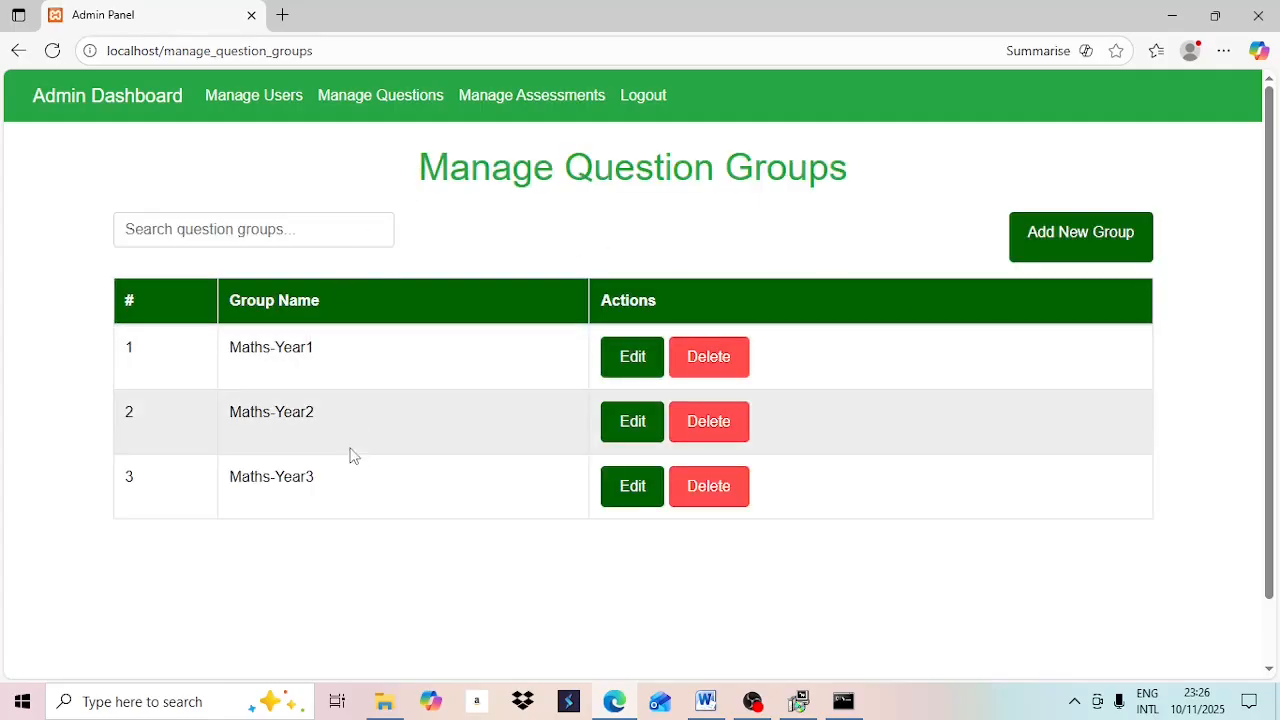
# On the Manage Questions page, choose Maths-Year1 as the question group filter.
pyautogui.click(393, 104)
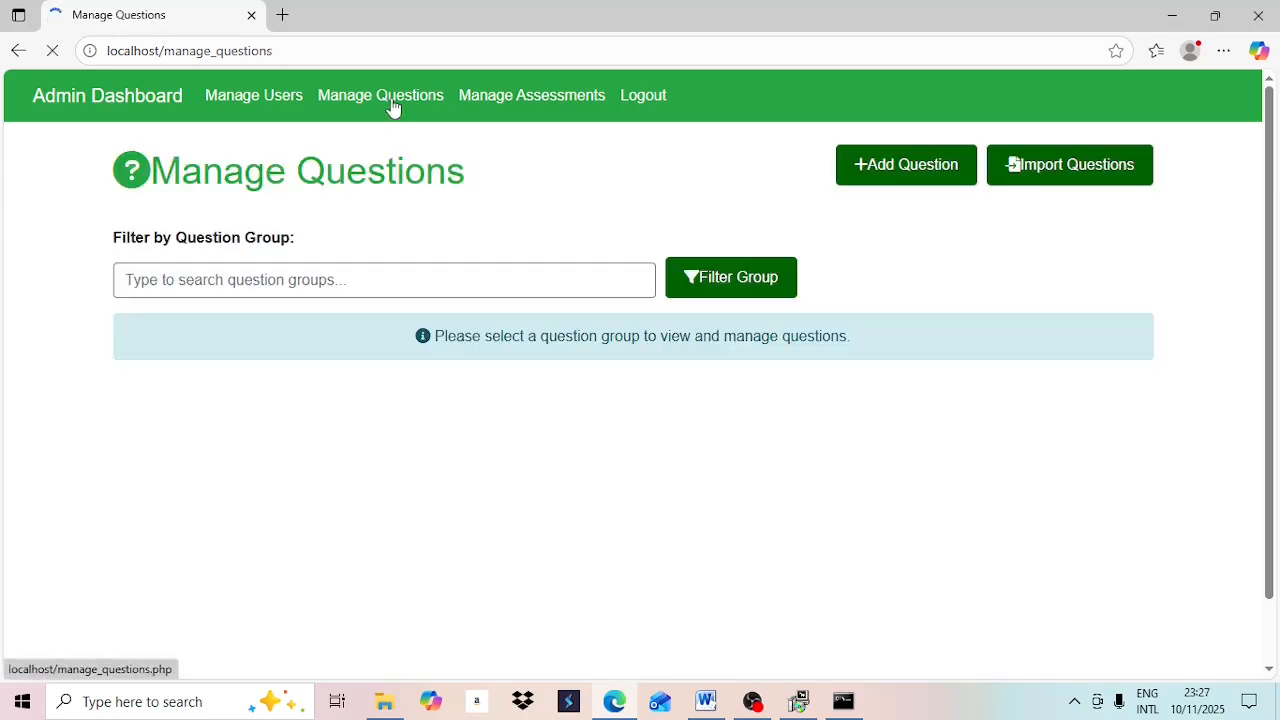
pyautogui.click(518, 294)
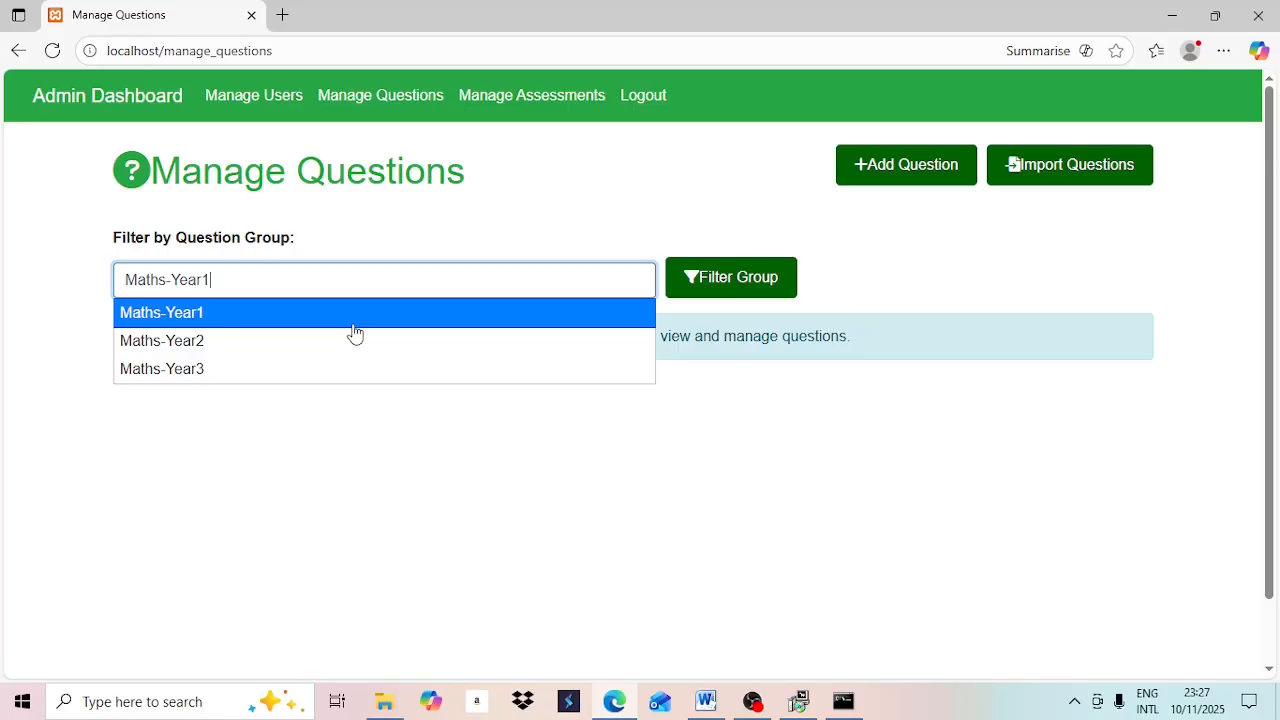
pyautogui.click(353, 325)
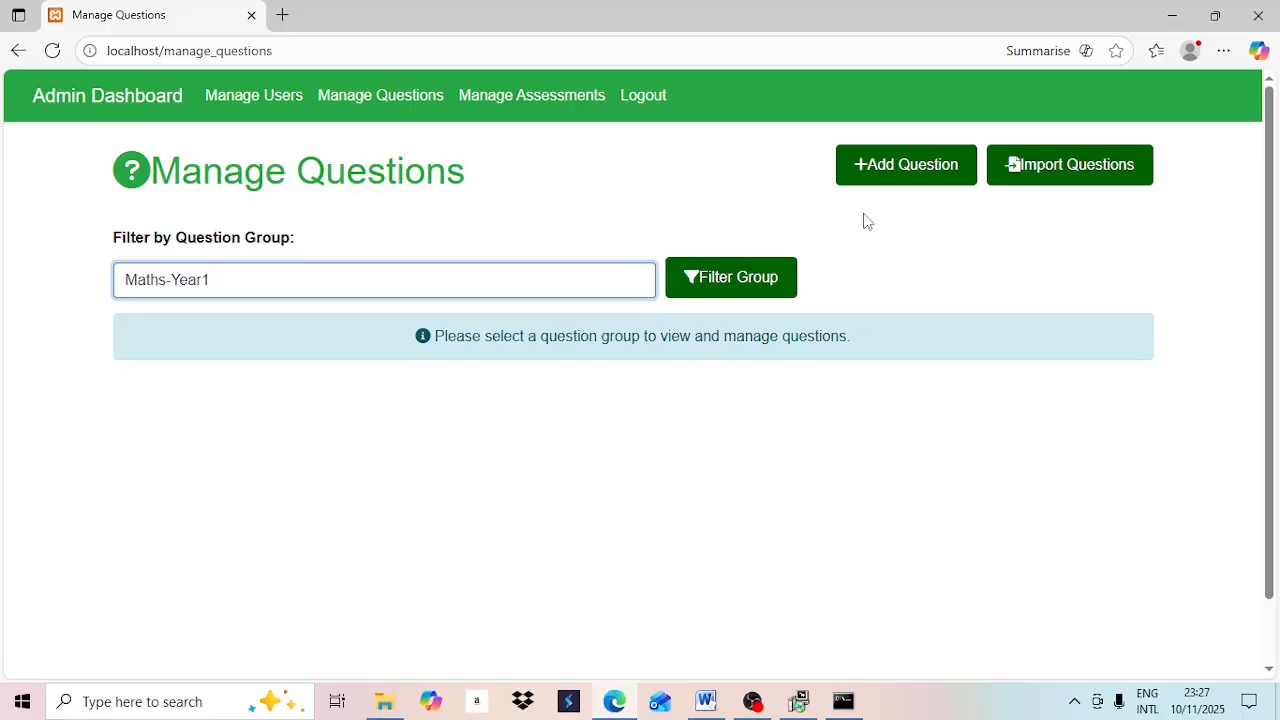
# Start a new question in group Maths-Year1 with the text 2+2=?
pyautogui.click(940, 177)
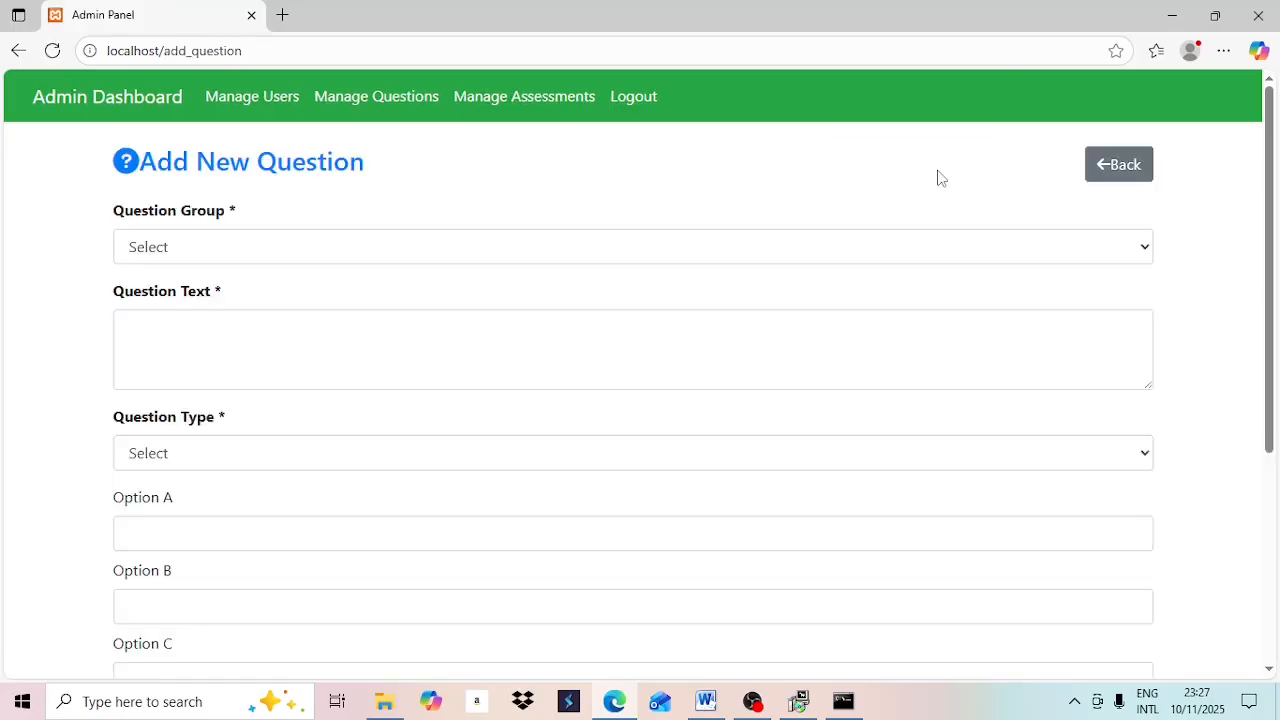
pyautogui.click(444, 257)
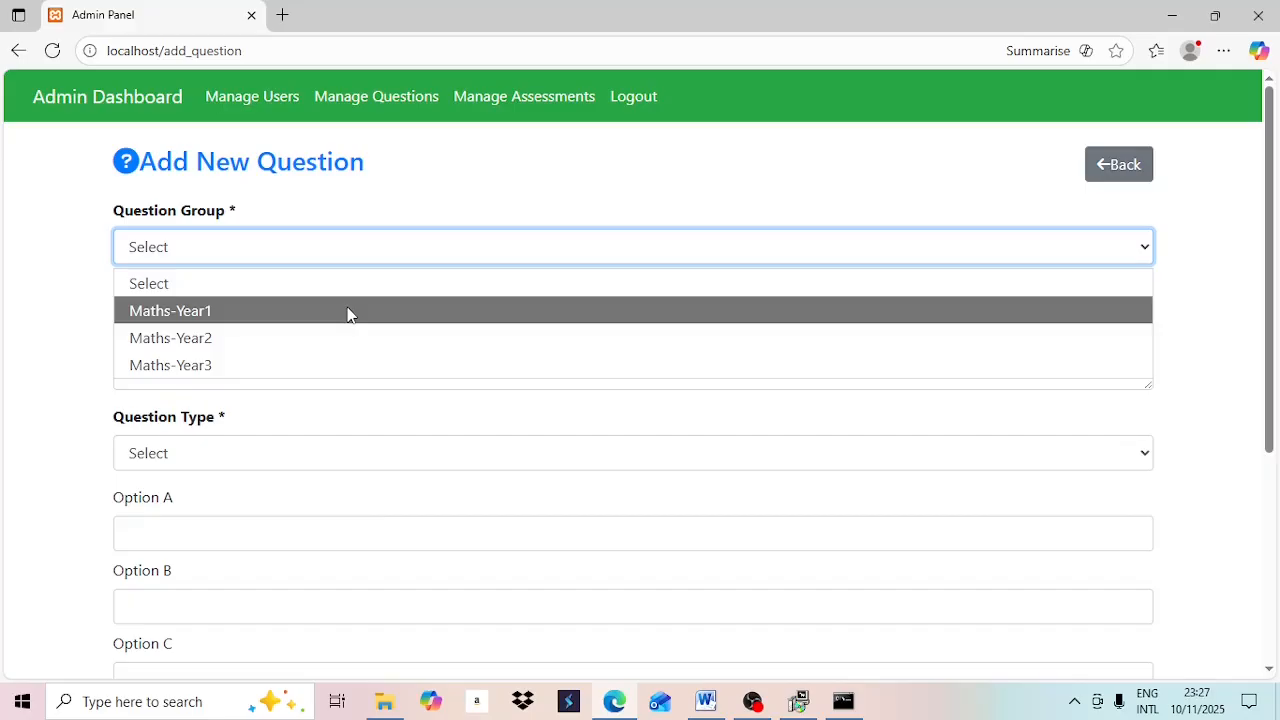
pyautogui.click(348, 313)
pyautogui.click(262, 346)
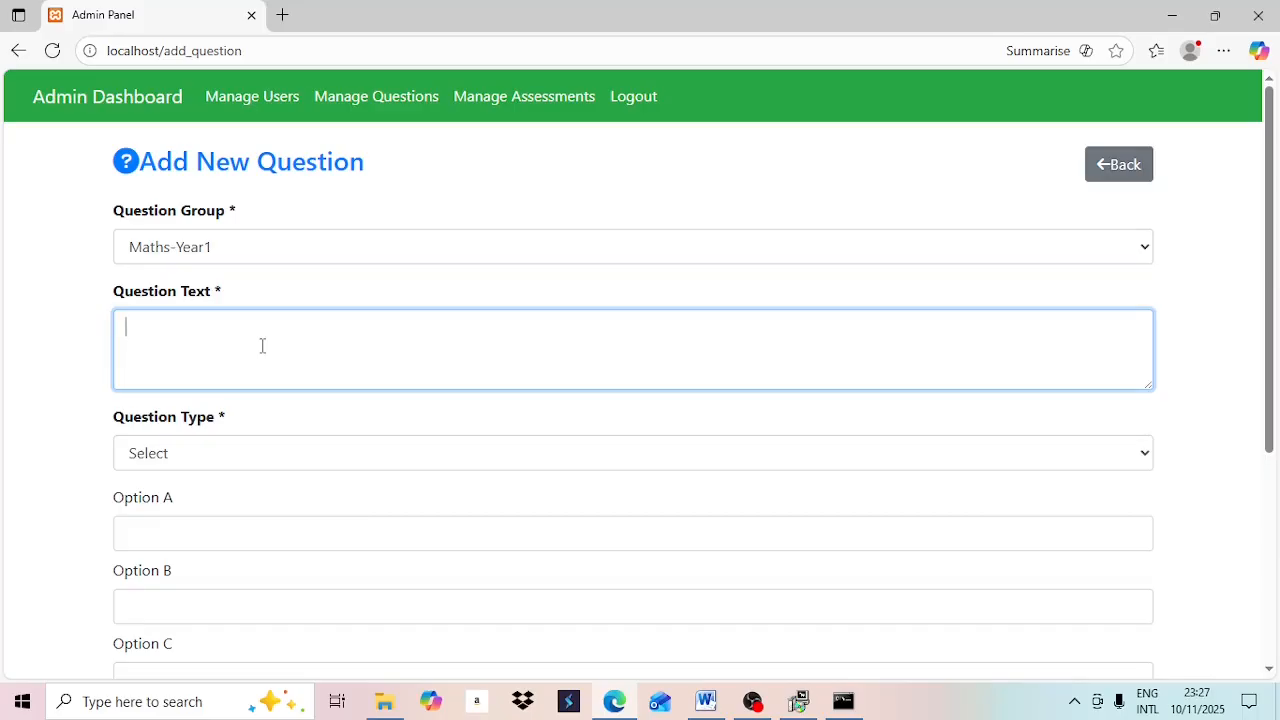
pyautogui.write('2+2=?')
# Make it a single-choice question with options A–D set to 5, 6, 4 and 0.
pyautogui.click(200, 455)
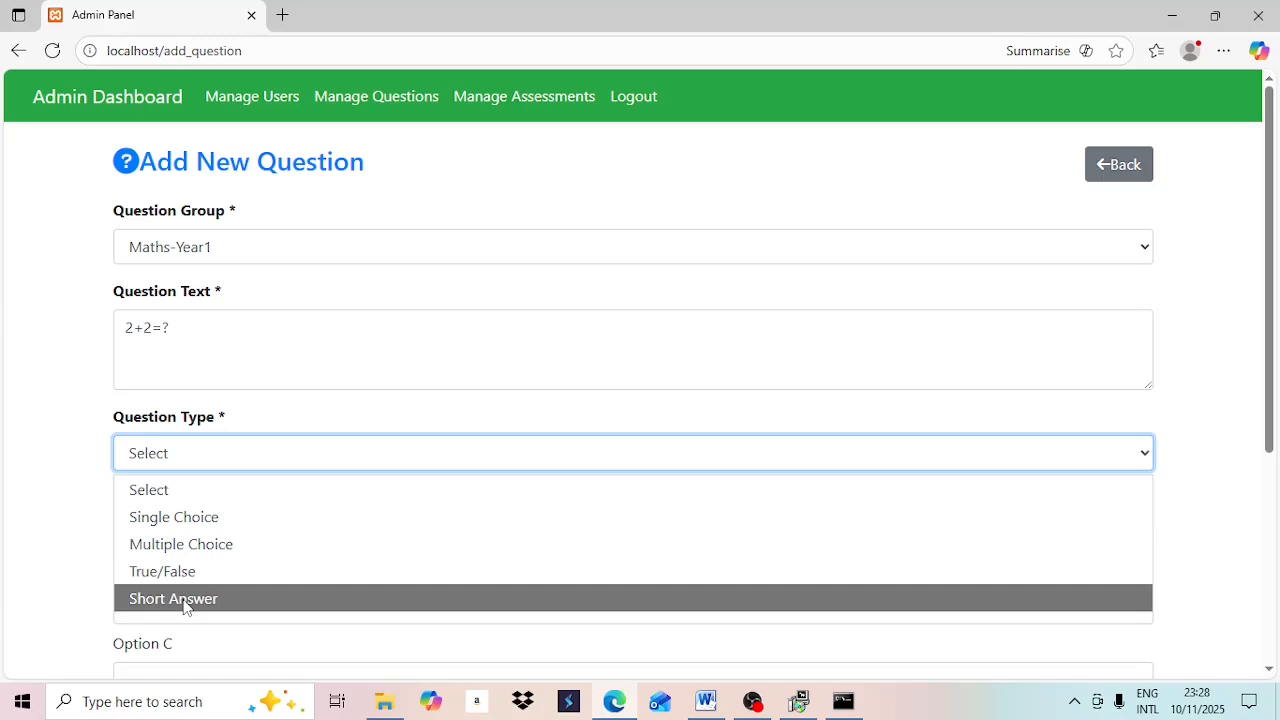
pyautogui.click(211, 518)
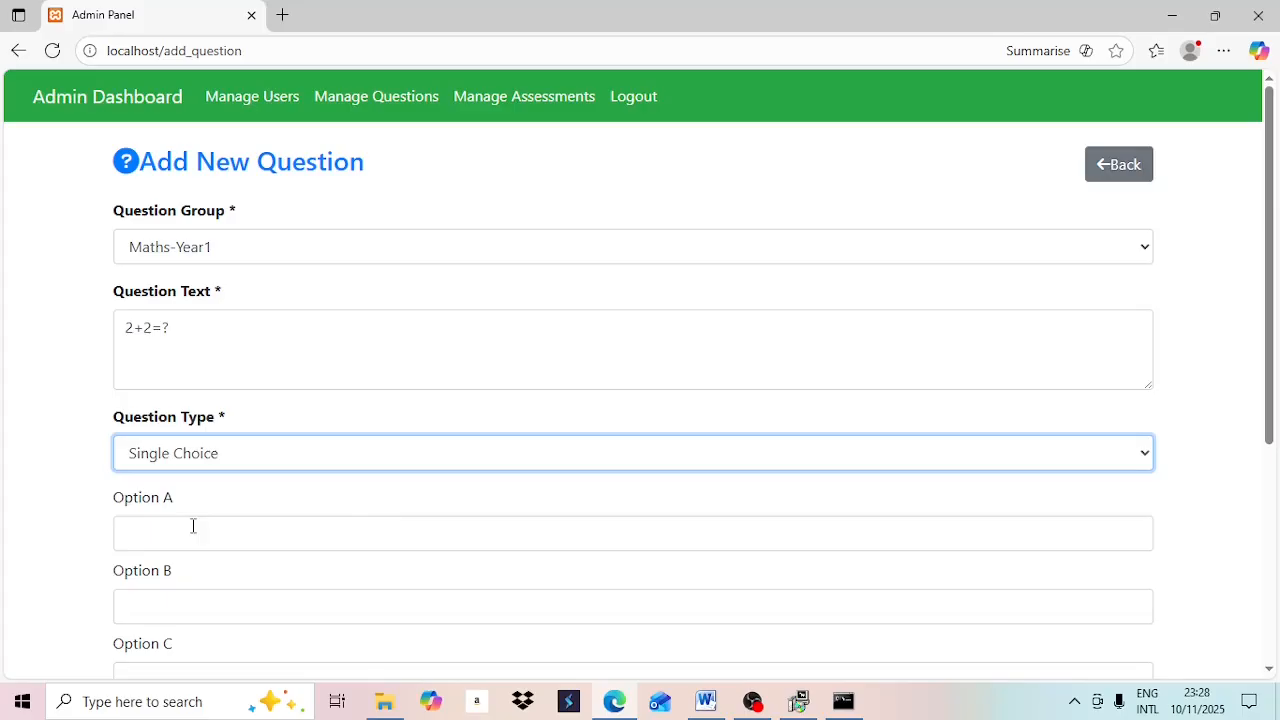
pyautogui.click(193, 526)
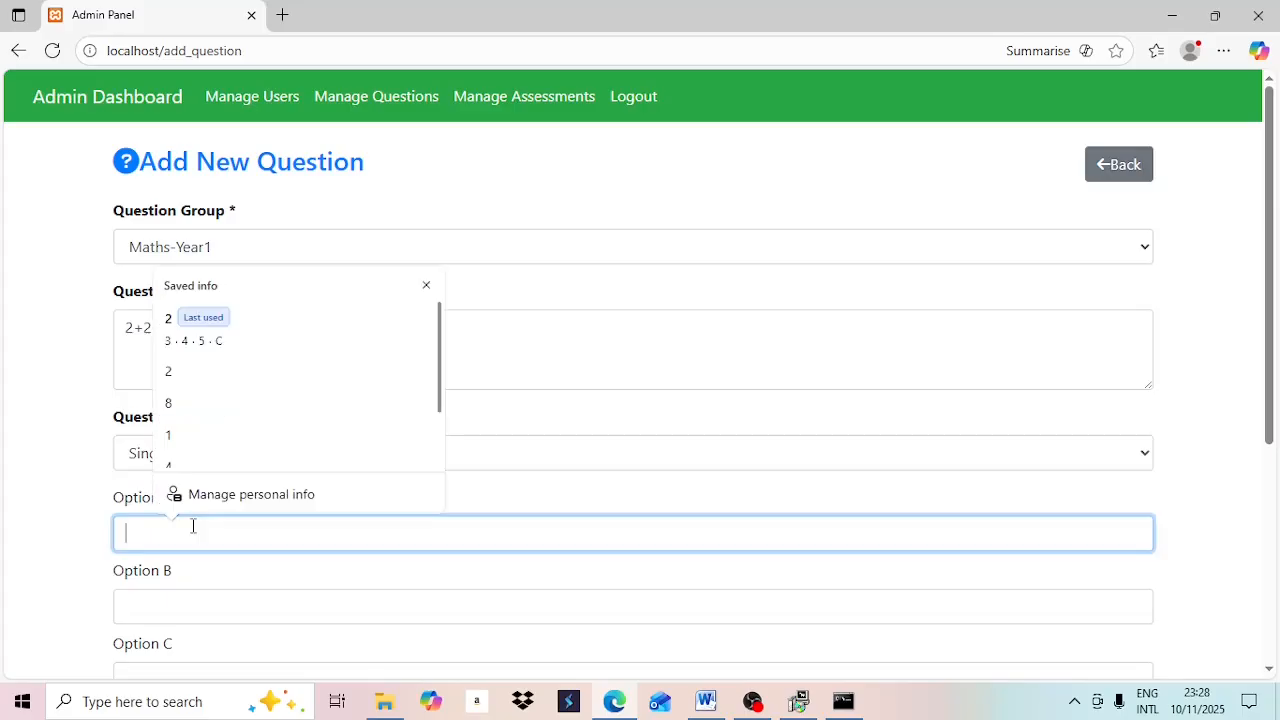
pyautogui.write('5')
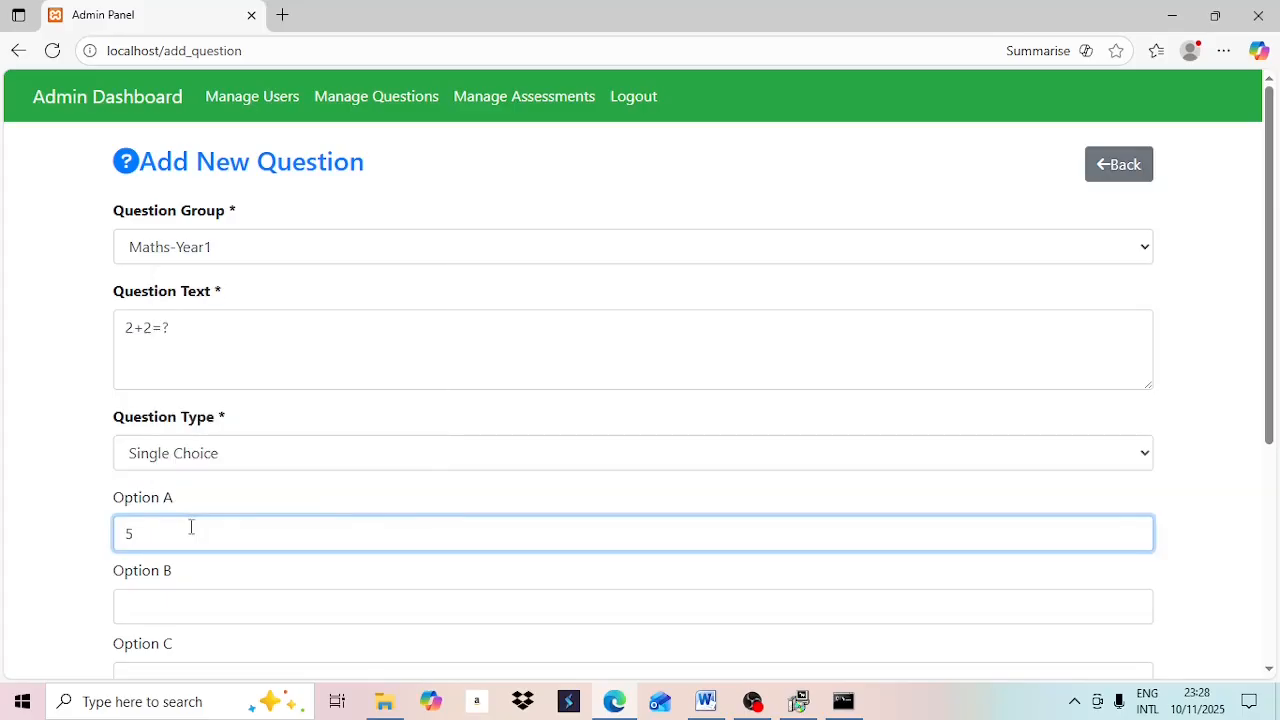
pyautogui.click(167, 612)
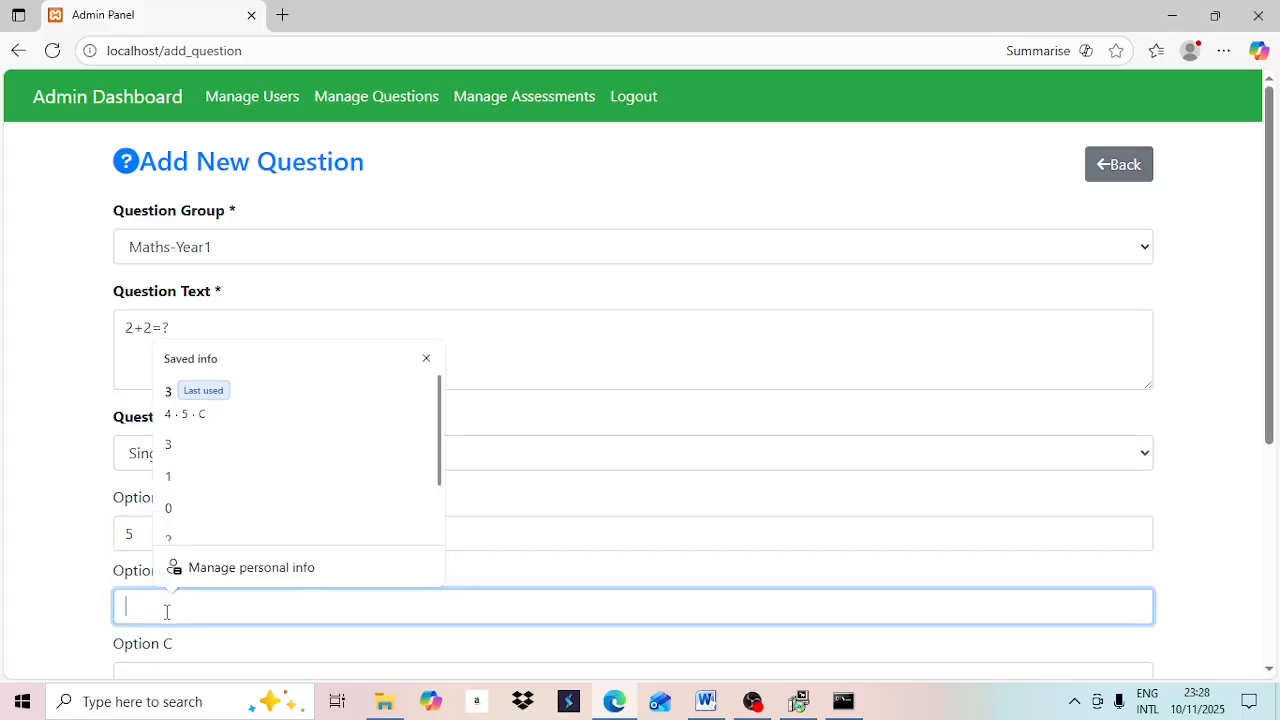
pyautogui.write('6')
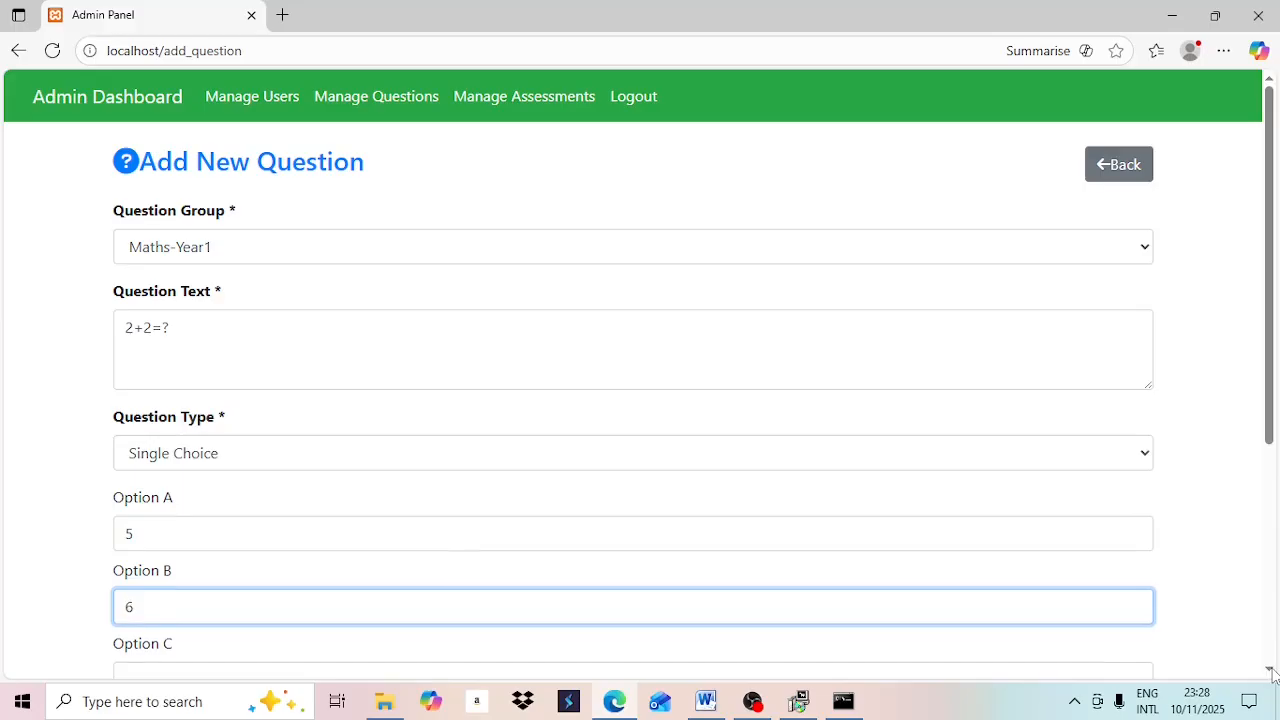
pyautogui.scroll(-2, 445, 591)
pyautogui.click(332, 528)
pyautogui.write('4')
pyautogui.click(260, 603)
pyautogui.write('0')
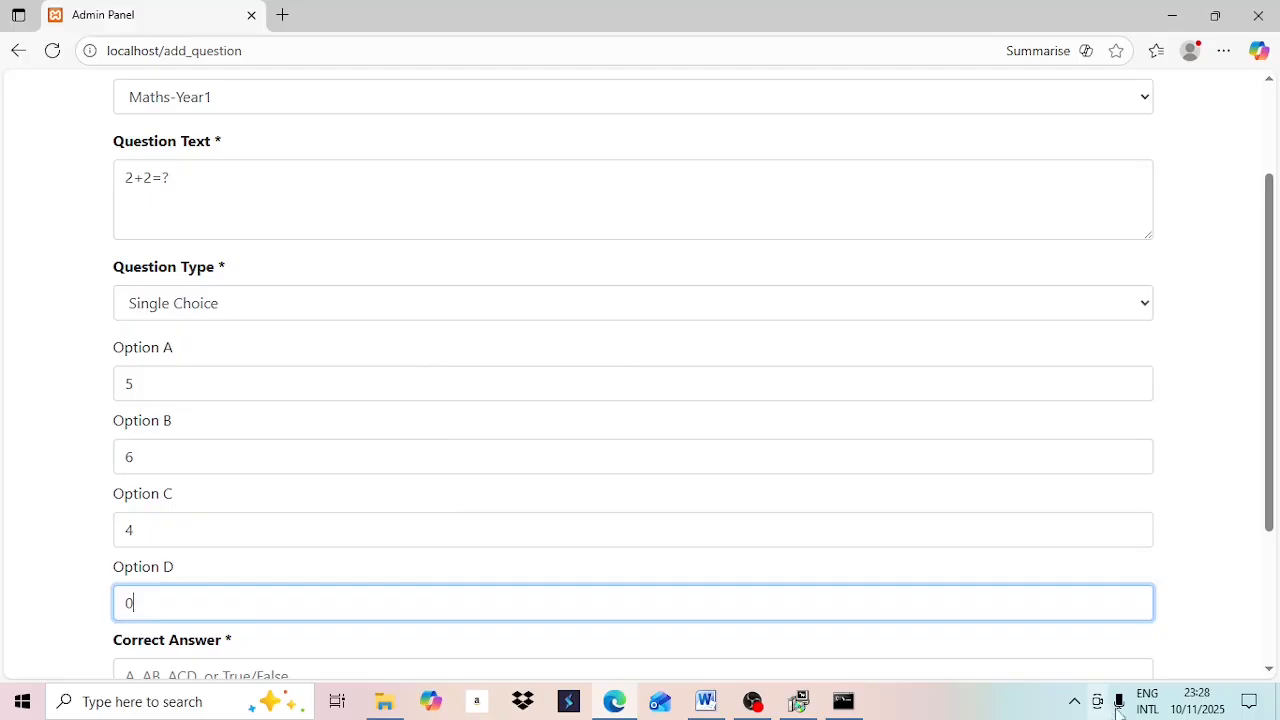
pyautogui.click(1269, 669)
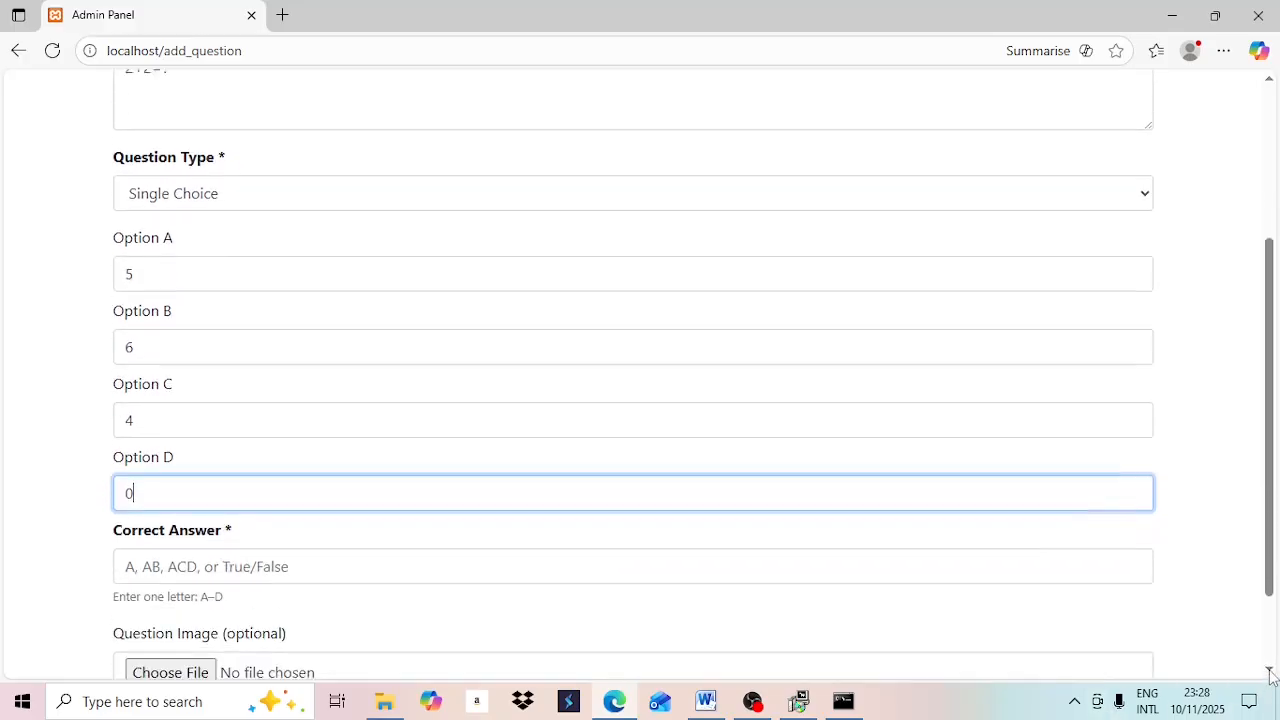
# Enter C as the correct answer for the 2+2=? question.
pyautogui.click(1269, 676)
pyautogui.click(215, 530)
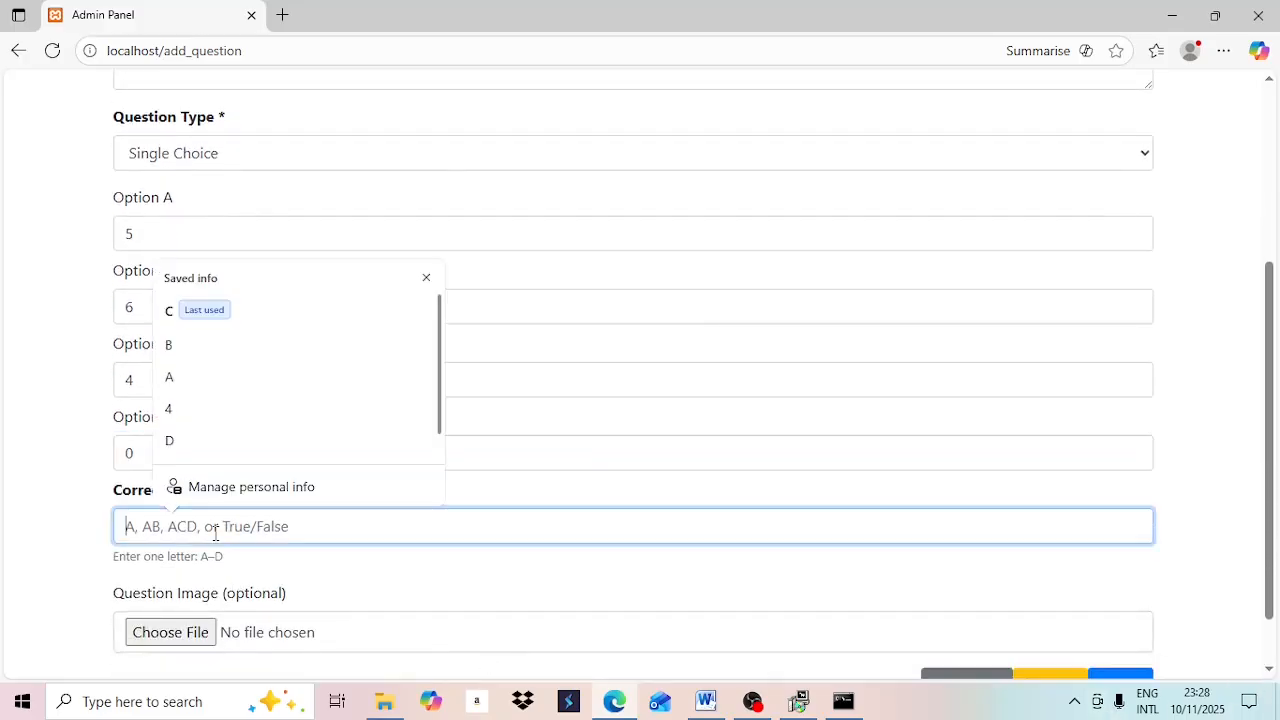
pyautogui.write('C')
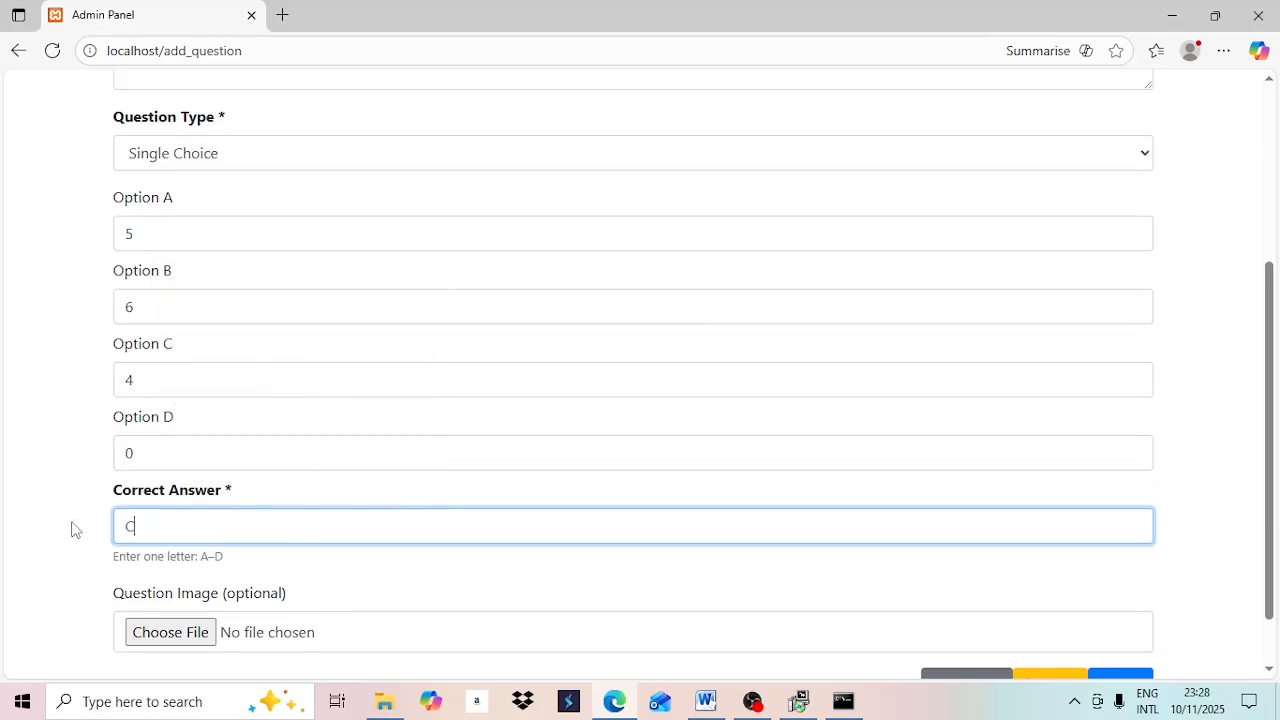
pyautogui.click(72, 530)
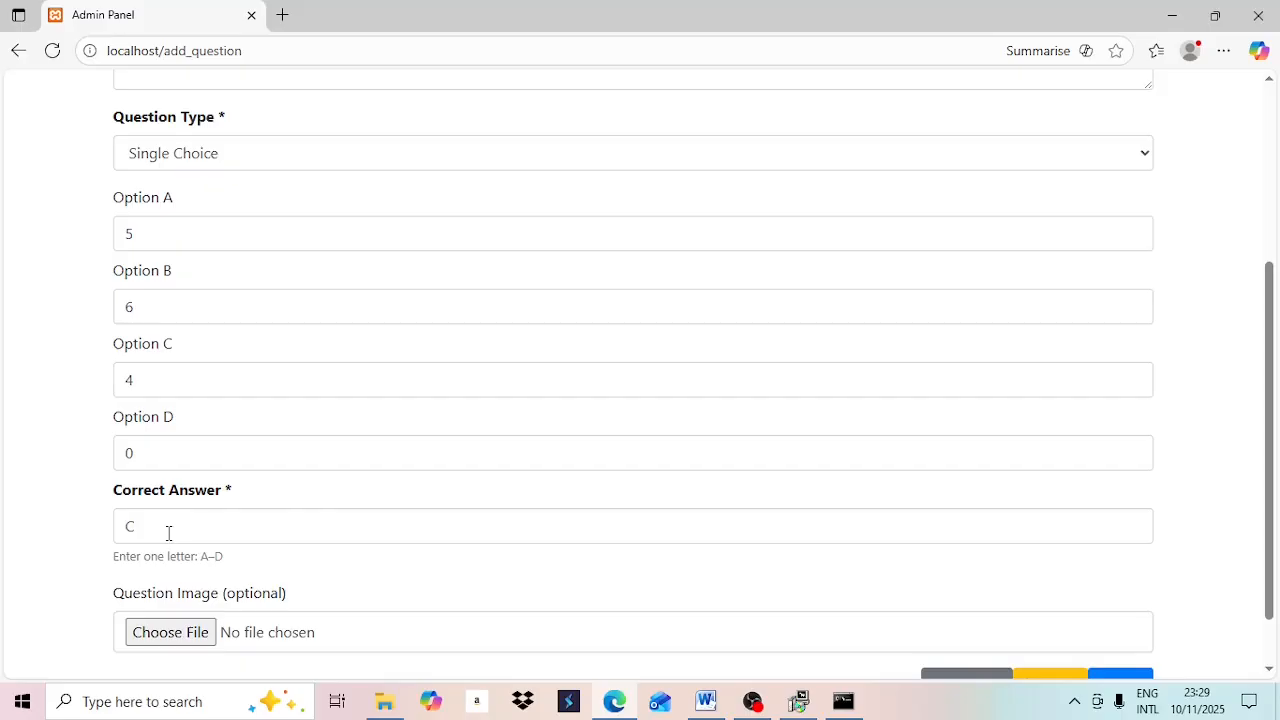
pyautogui.click(1269, 670)
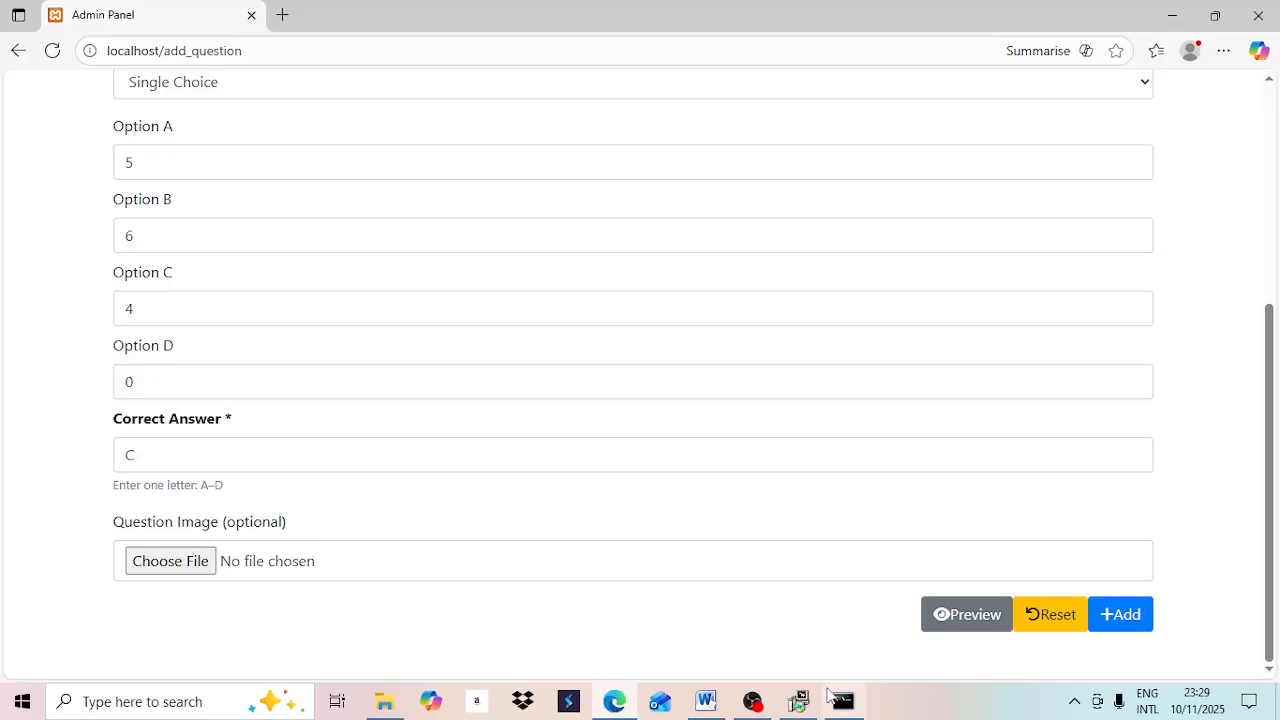
# Preview the 2+2=? question to check group, options and answer C.
pyautogui.click(981, 627)
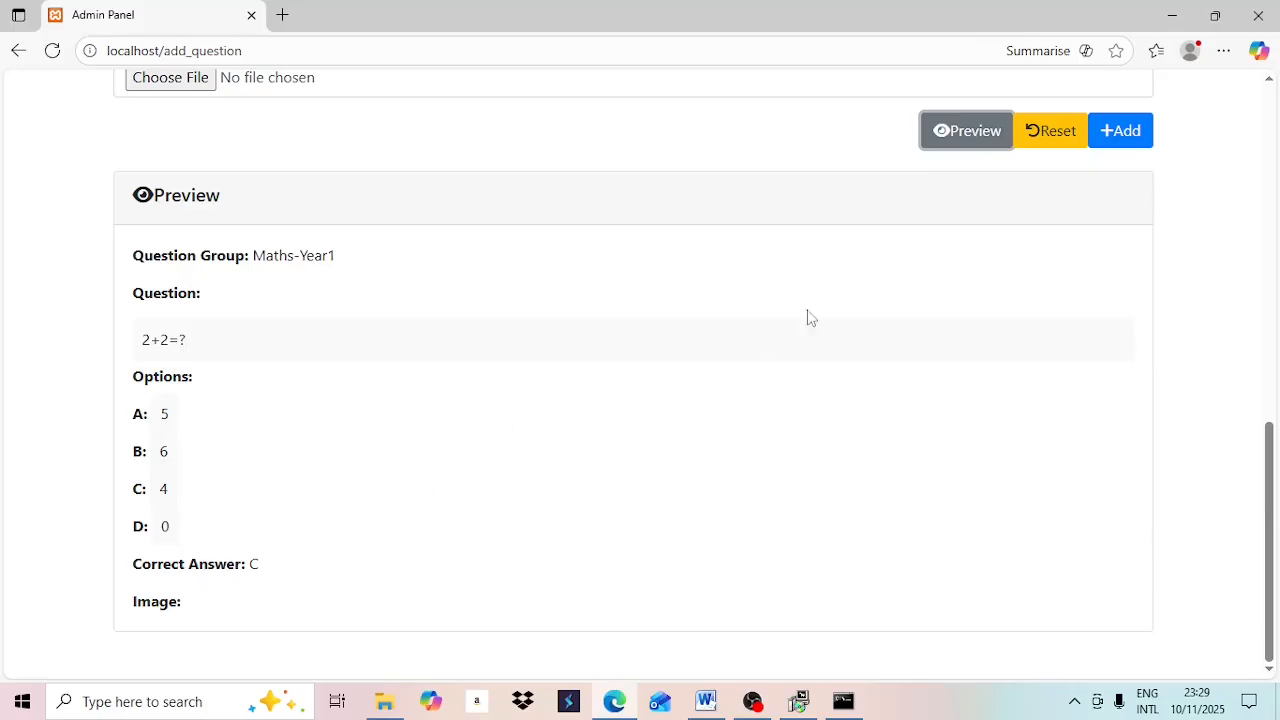
pyautogui.scroll(2, 858, 303)
pyautogui.scroll(2, 858, 303)
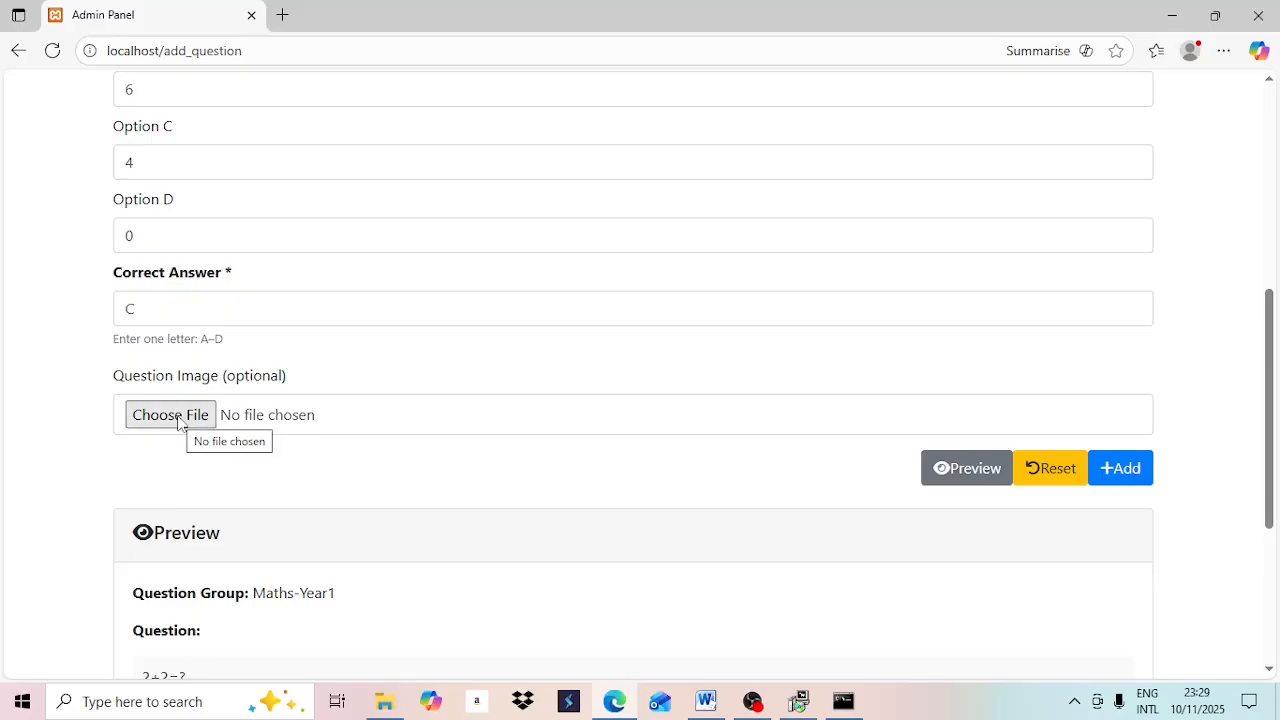
# Save the 2+2=? question and start a Maths-Year1 question reading 3-2=___.
pyautogui.click(1146, 482)
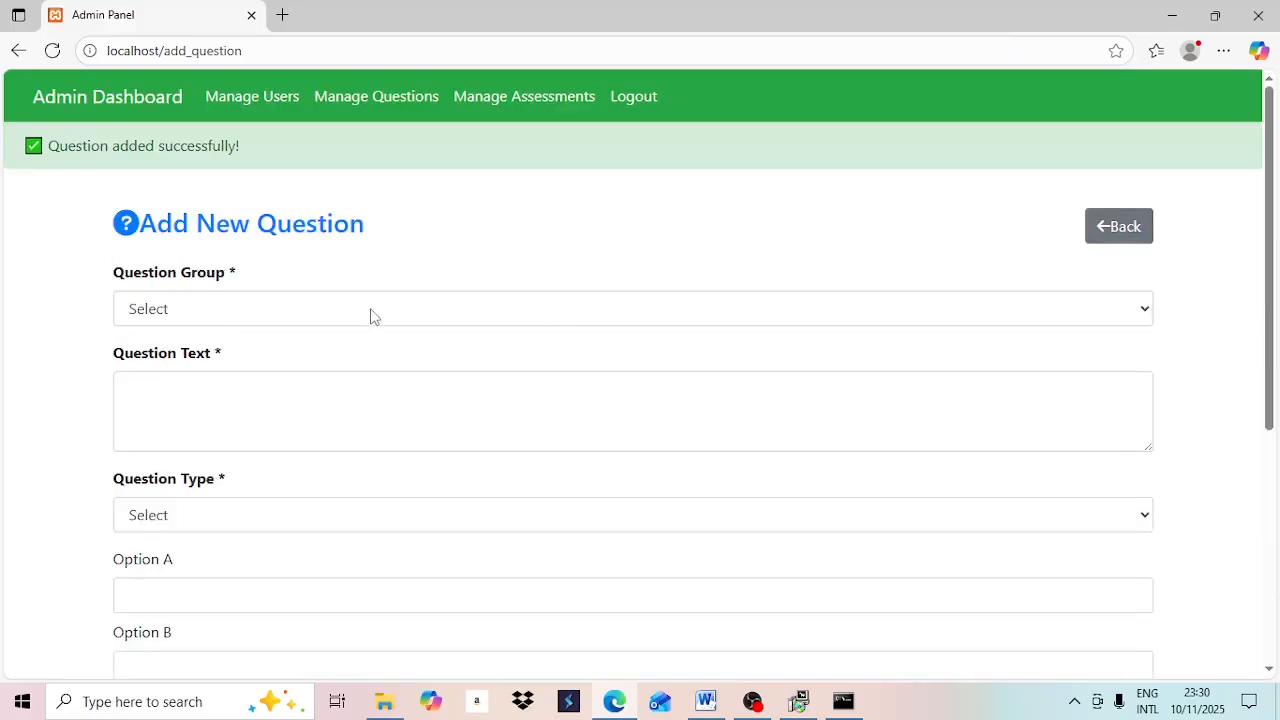
pyautogui.click(370, 309)
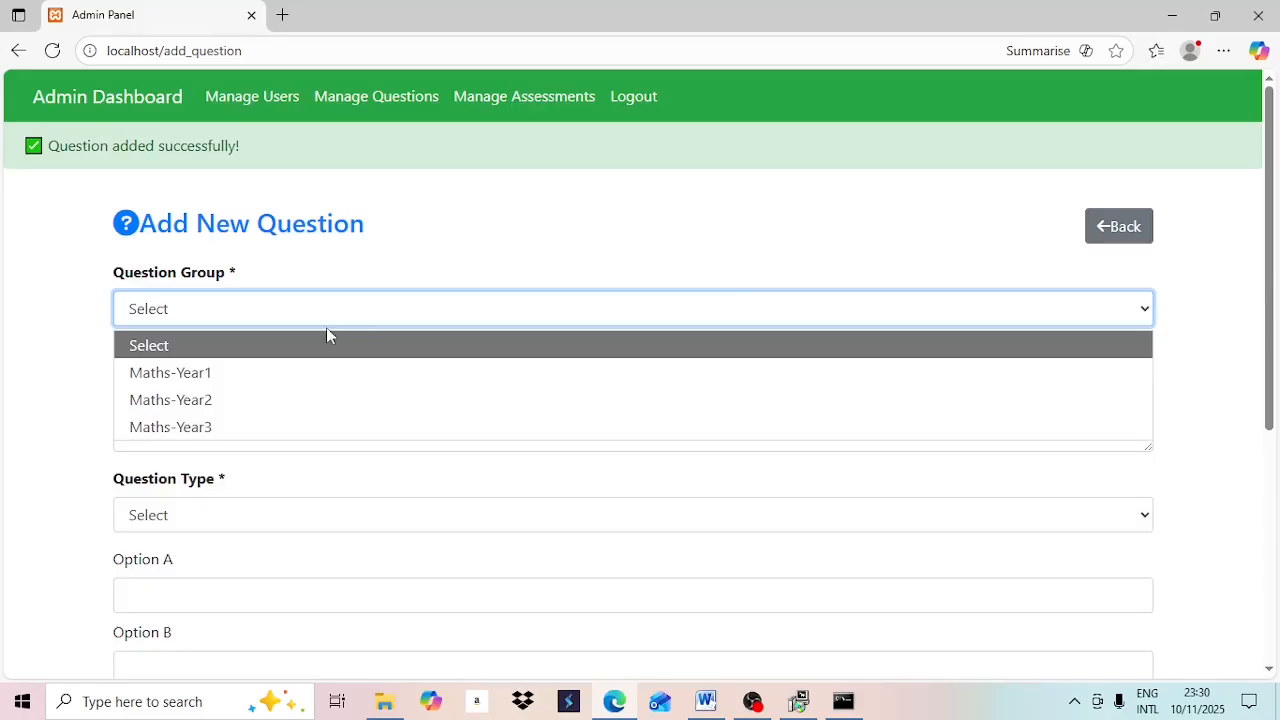
pyautogui.click(265, 372)
pyautogui.click(228, 387)
pyautogui.write('3-2')
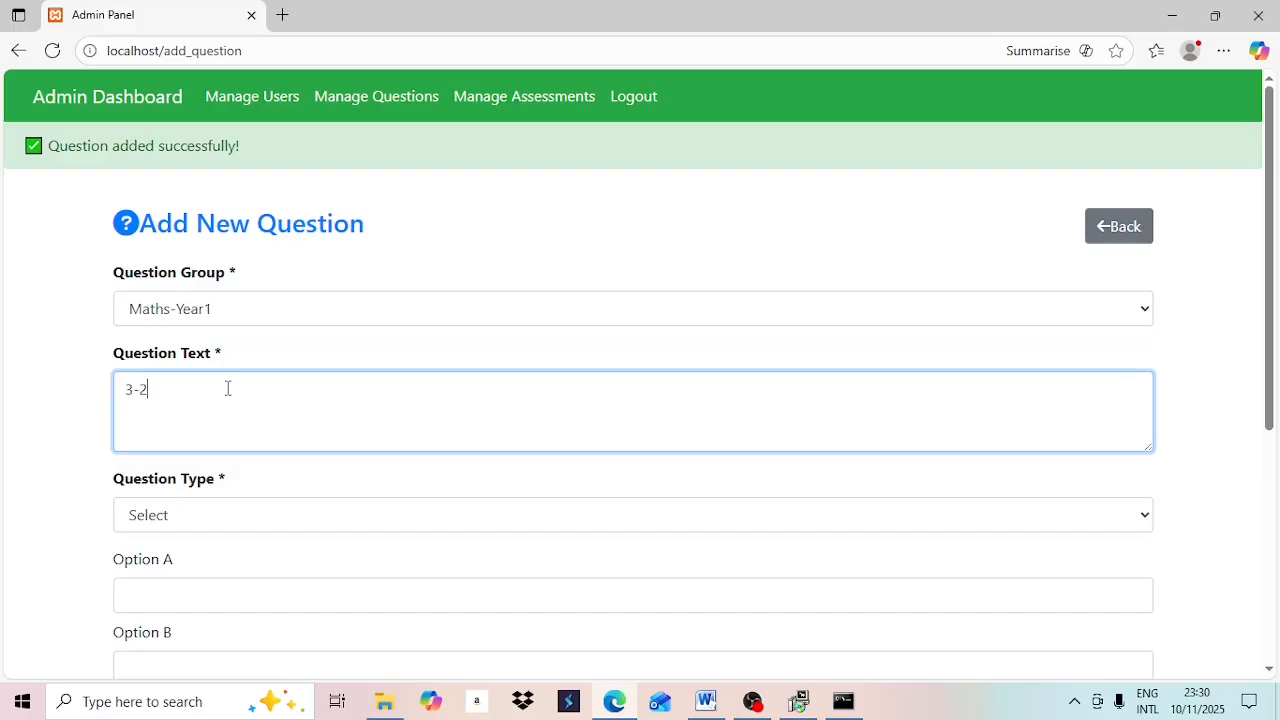
pyautogui.write('=+++')
pyautogui.press('BackSpace')
pyautogui.press('BackSpace')
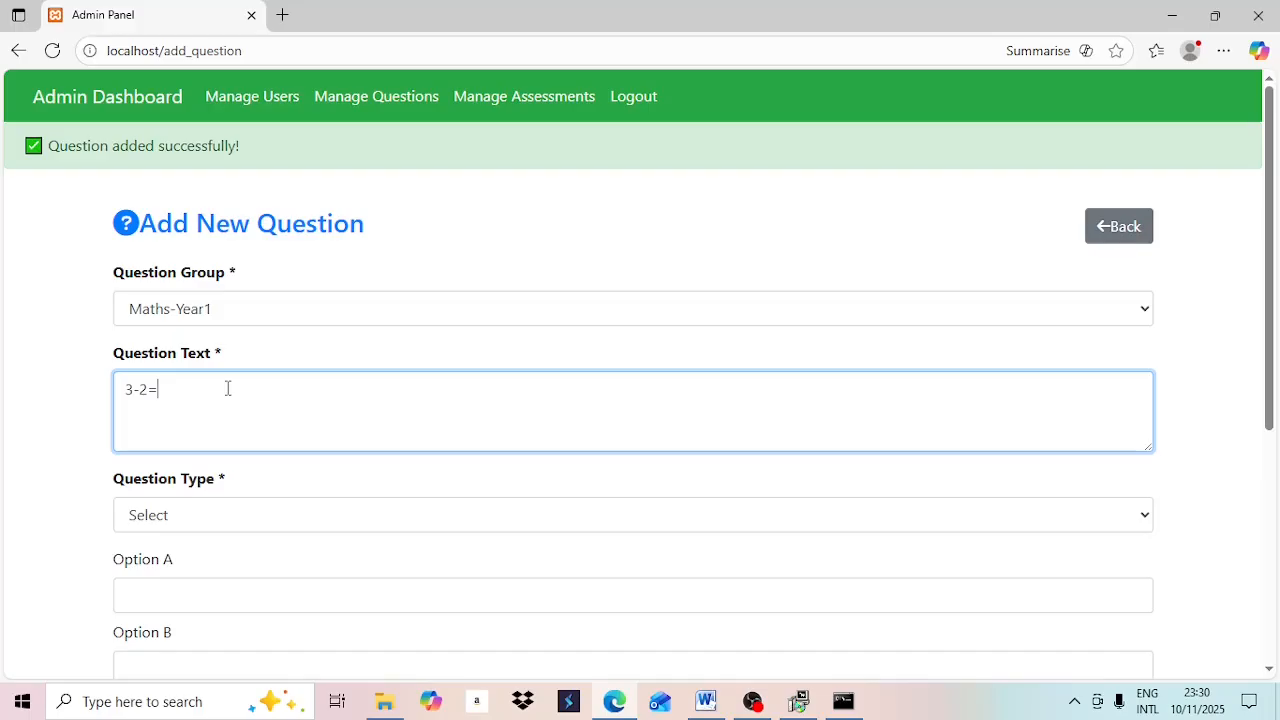
pyautogui.write('____')
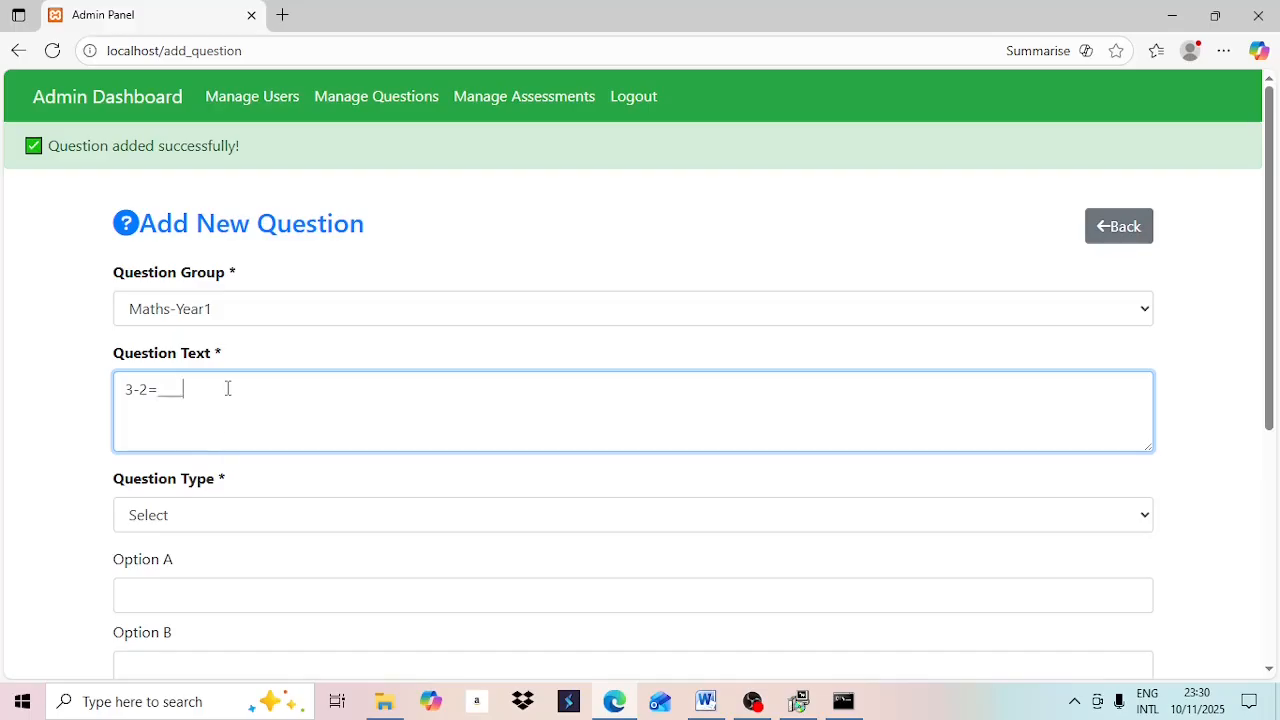
# Make it single choice with options A–D set to 1, 2, 3 and 4.
pyautogui.click(210, 518)
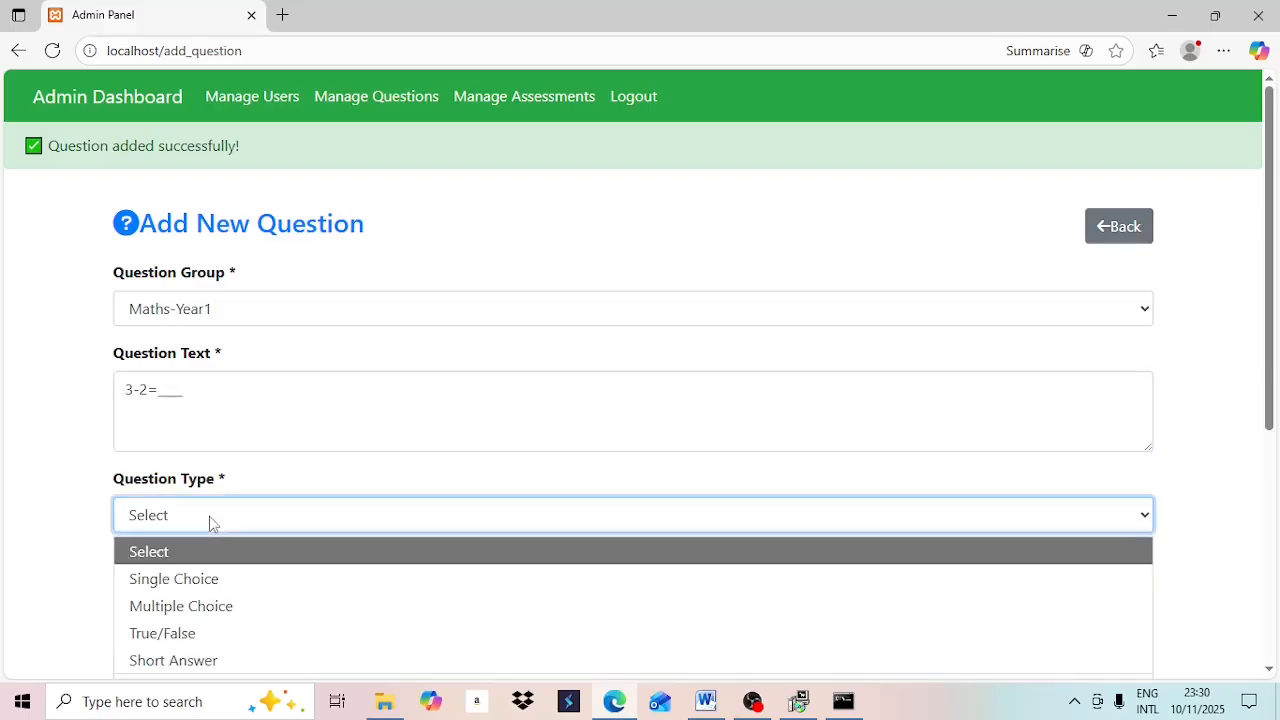
pyautogui.click(200, 580)
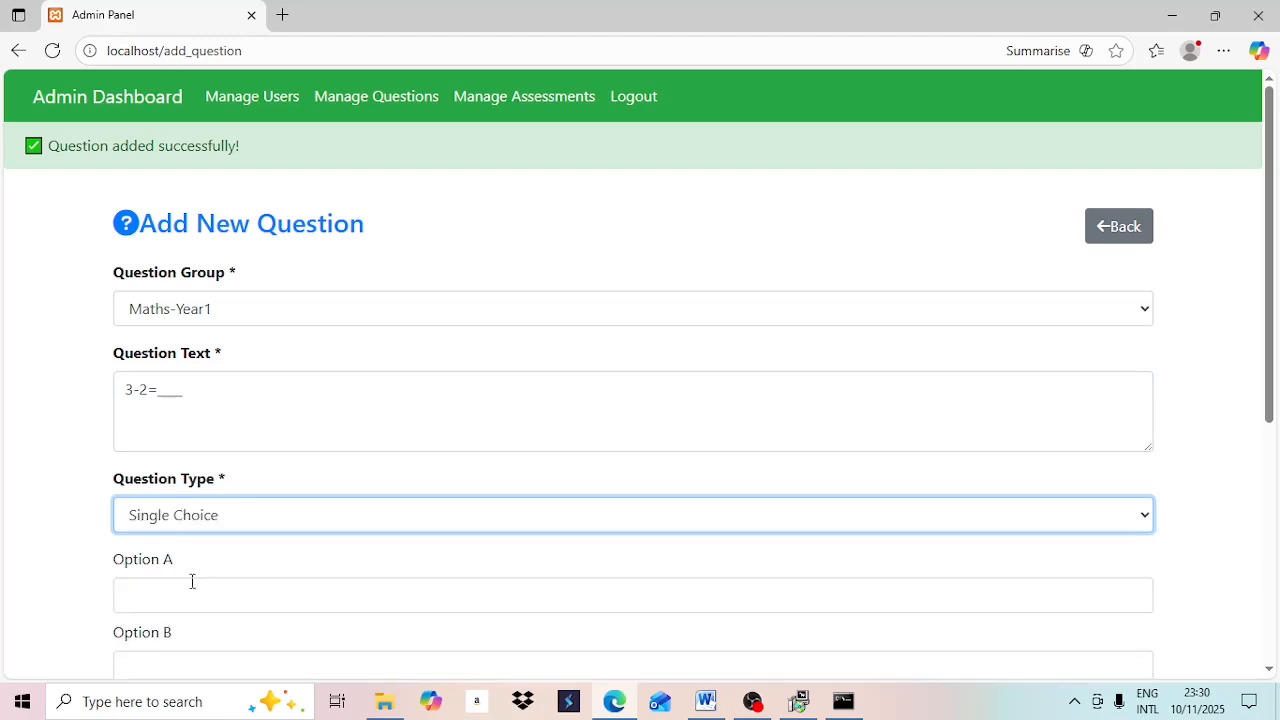
pyautogui.click(183, 594)
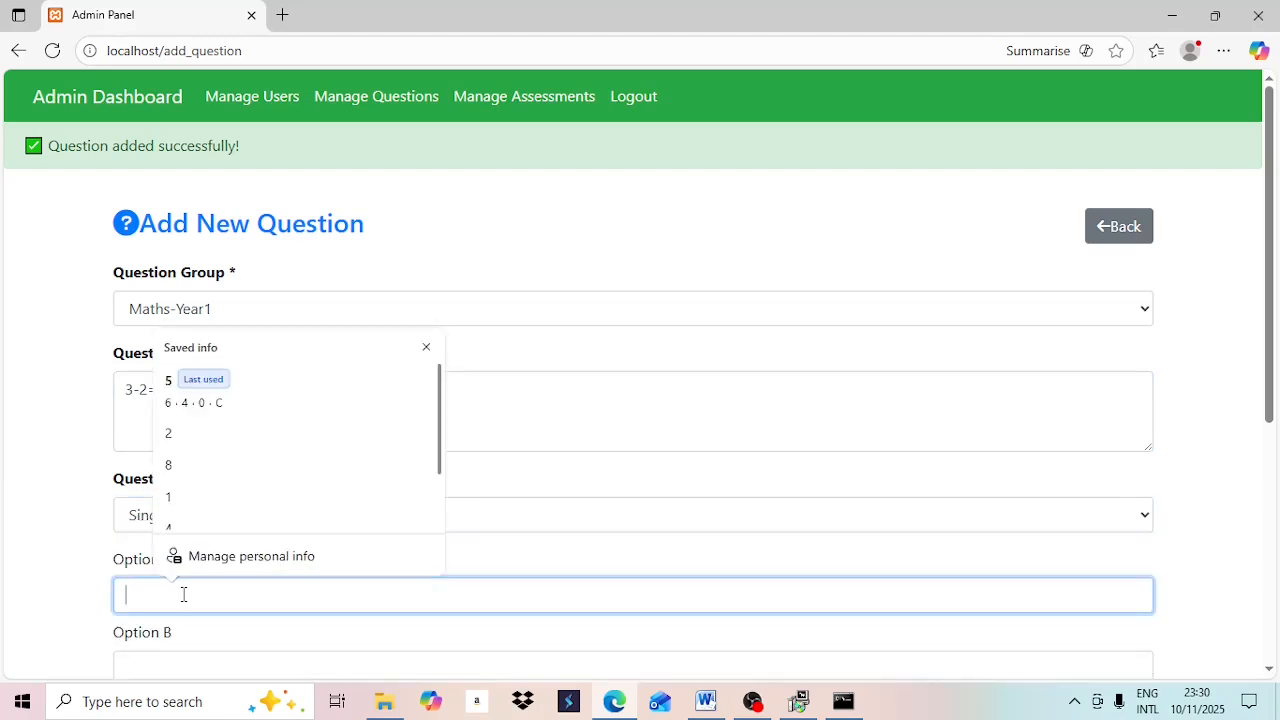
pyautogui.press('Escape')
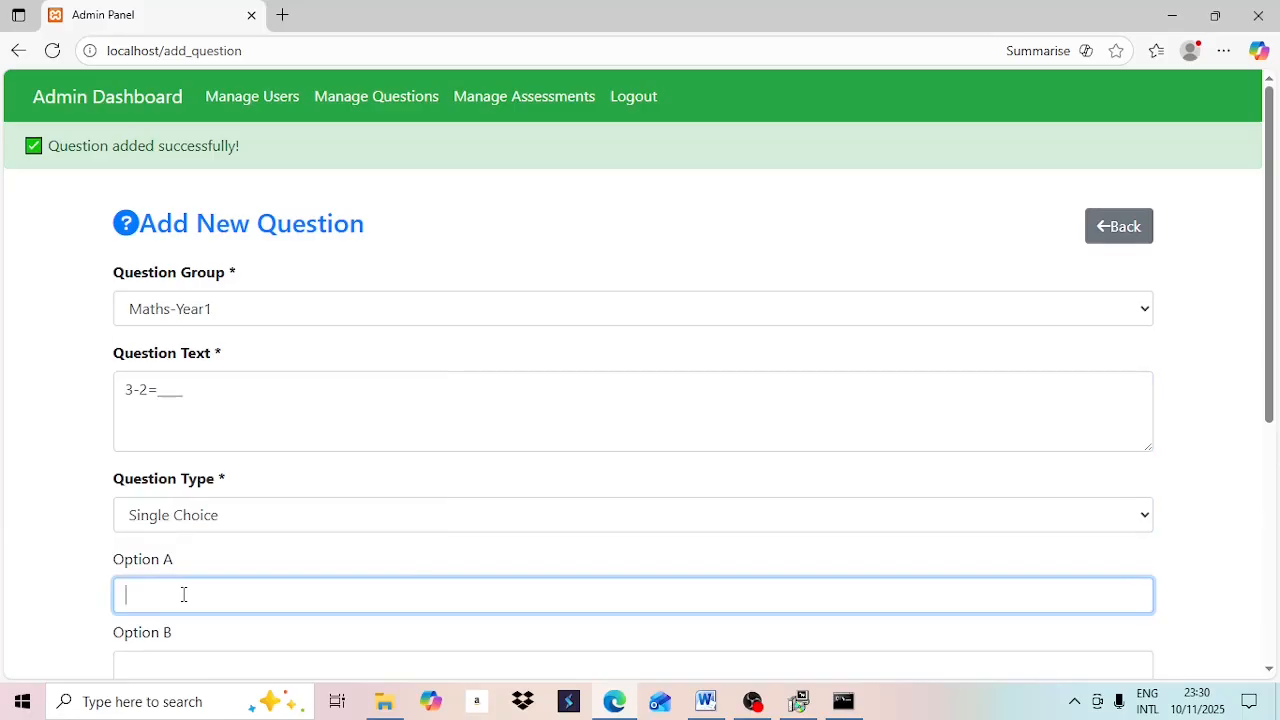
pyautogui.write('1')
pyautogui.click(172, 668)
pyautogui.write('2')
pyautogui.press('Tab')
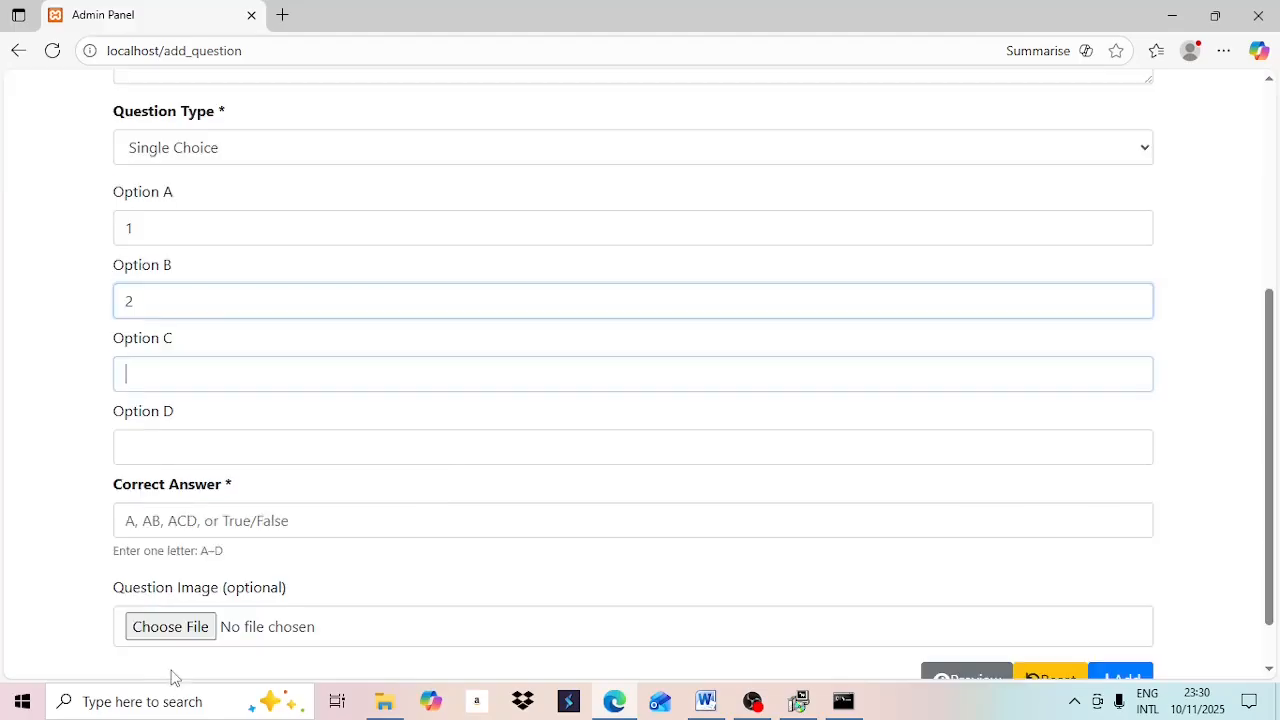
pyautogui.write('3')
pyautogui.press('Tab')
pyautogui.write('4')
# Set the correct answer to A and save the 3-2 question.
pyautogui.click(229, 530)
pyautogui.write('A')
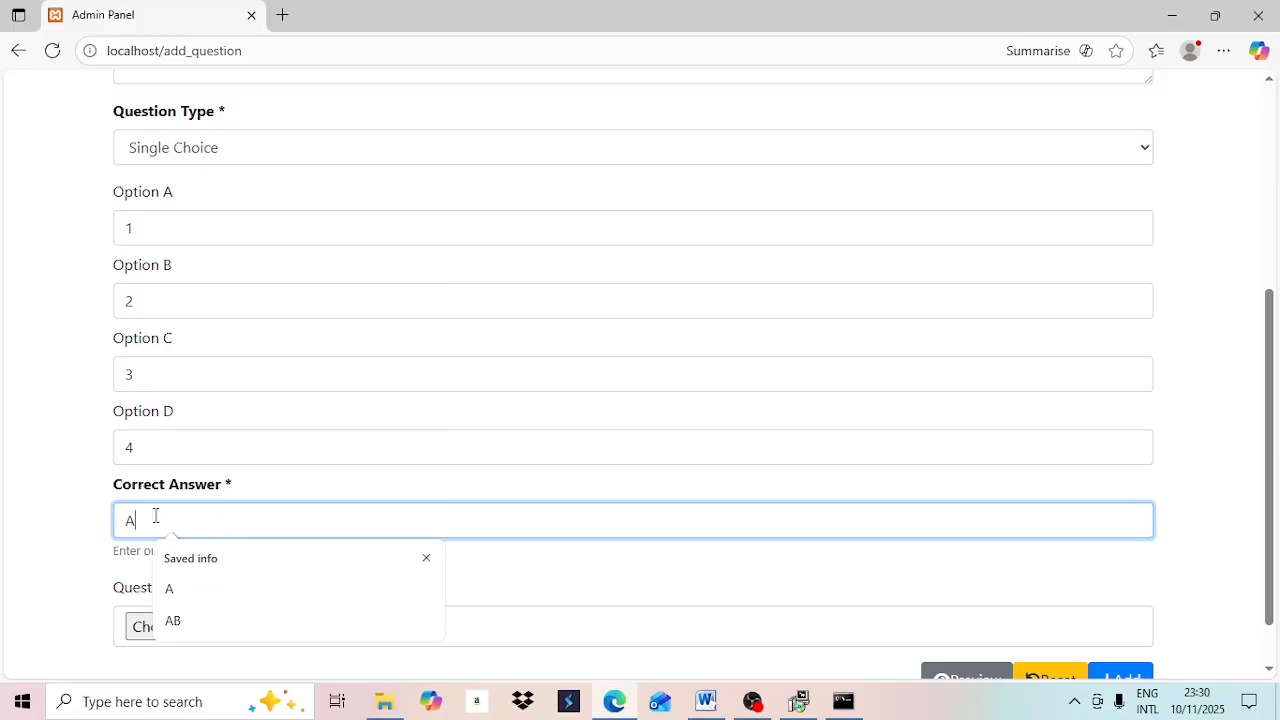
pyautogui.click(75, 543)
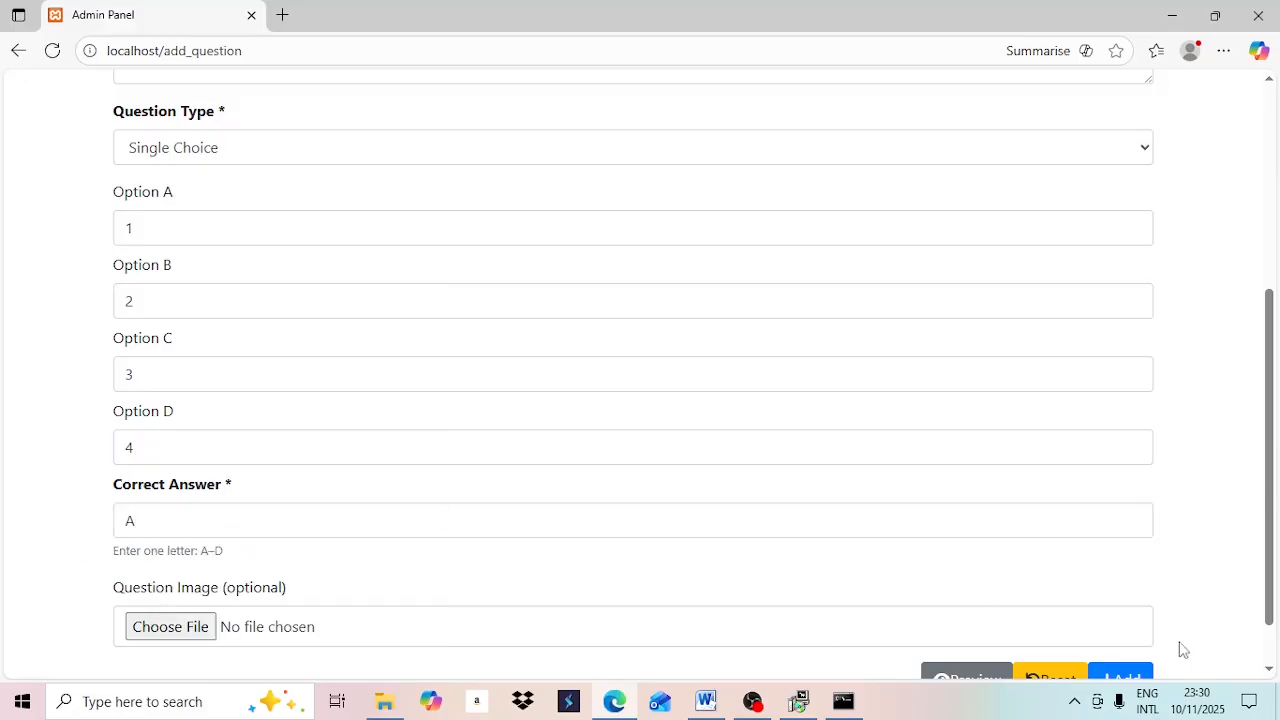
pyautogui.click(1267, 669)
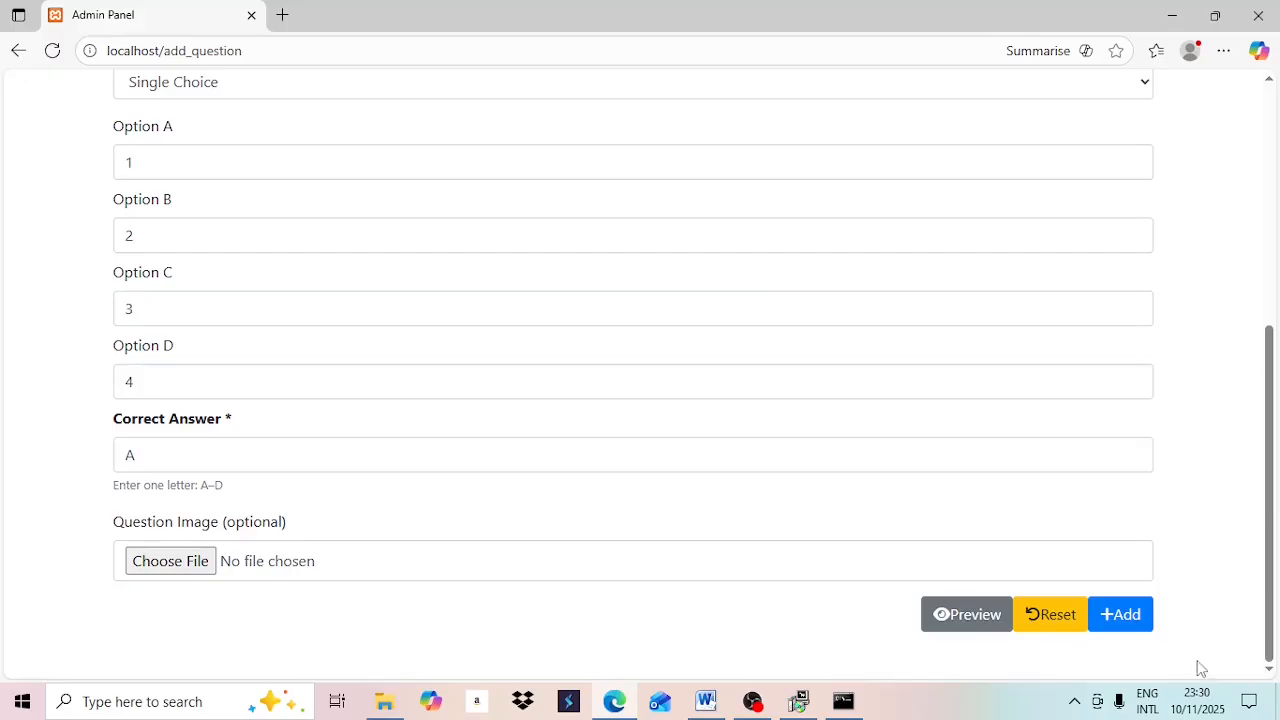
pyautogui.click(1122, 618)
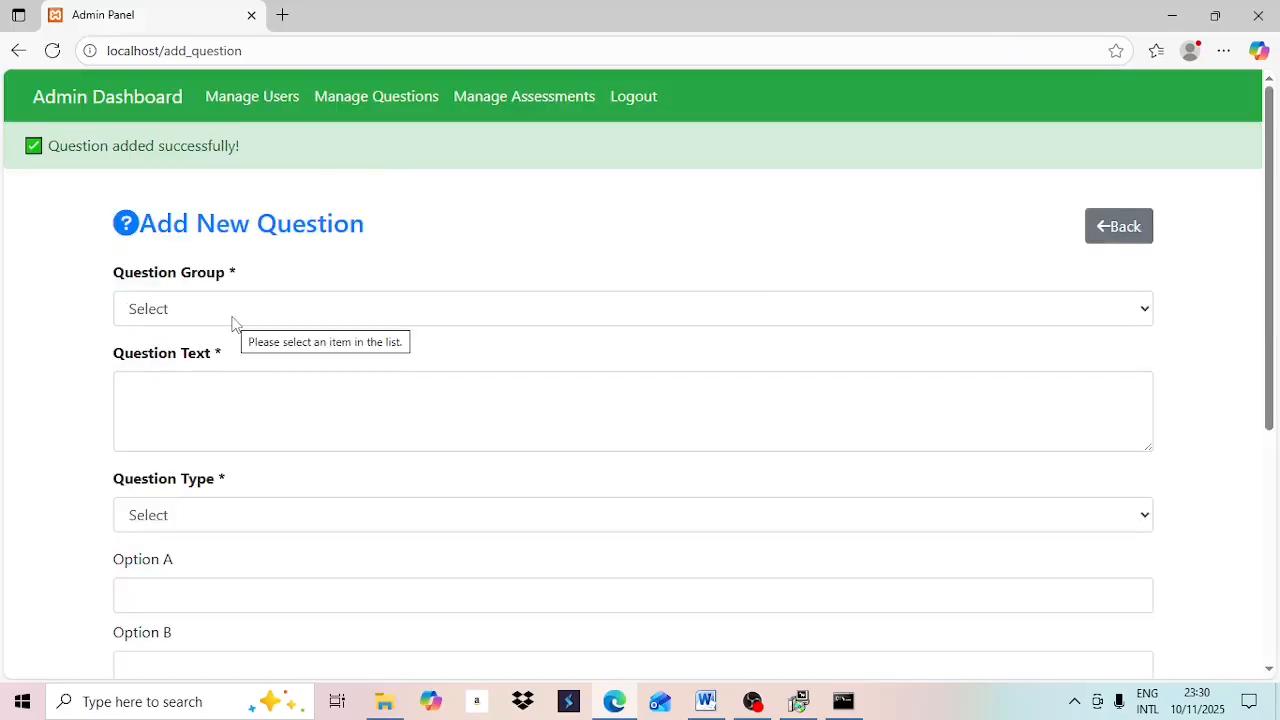
# Start a Maths-Year1 question with the text 'A square has four sides'.
pyautogui.click(232, 320)
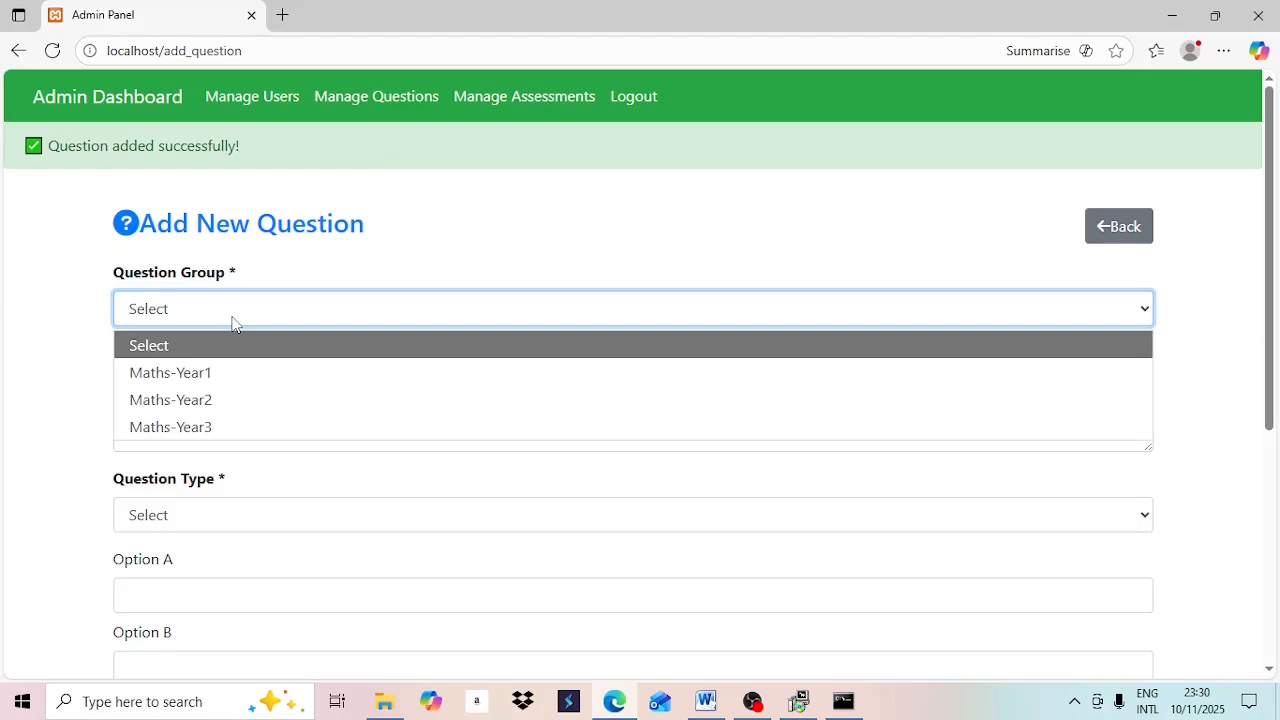
pyautogui.click(217, 373)
pyautogui.click(197, 397)
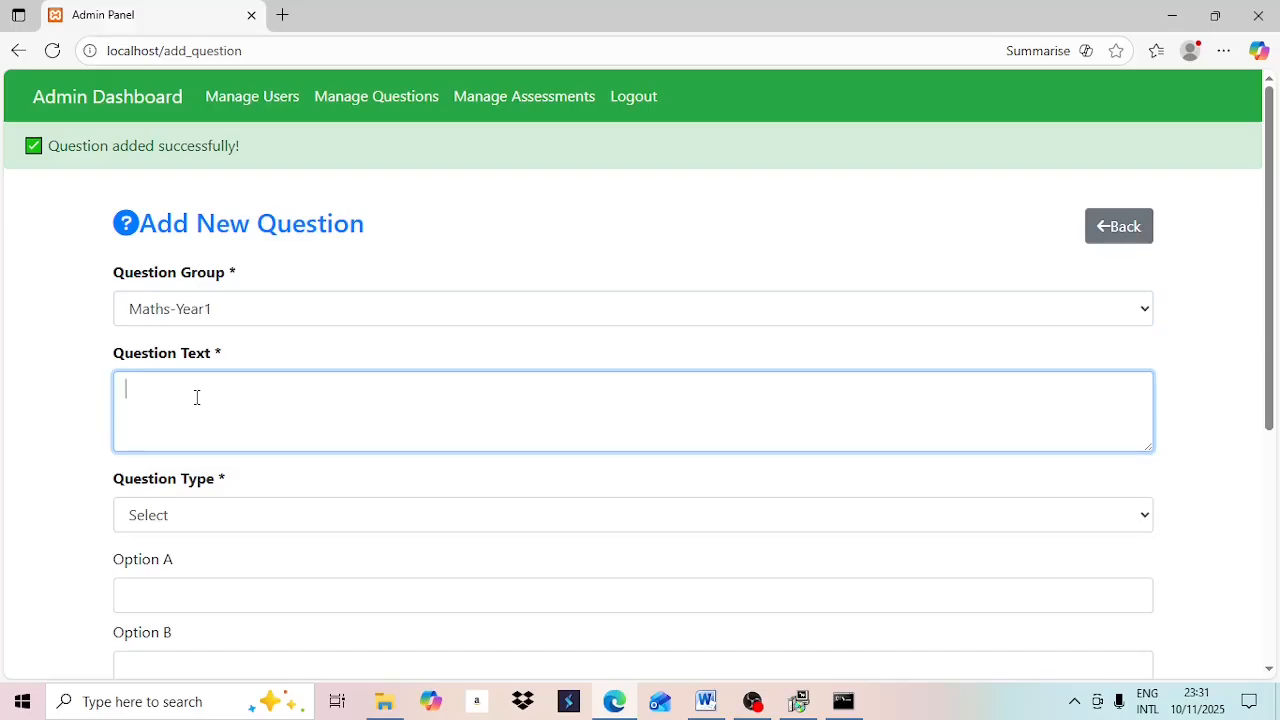
pyautogui.write('À square hav')
pyautogui.press('BackSpace')
pyautogui.write('s four sides')
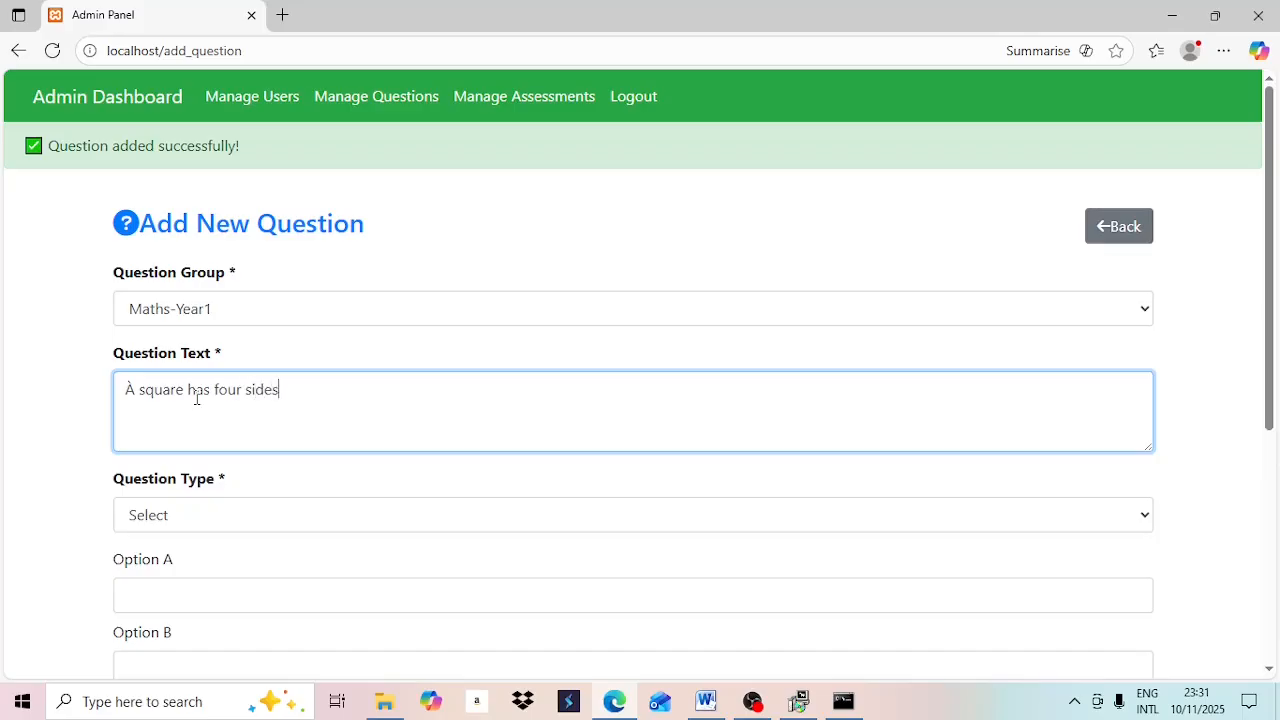
pyautogui.doubleClick(133, 394)
pyautogui.press('BackSpace')
pyautogui.write('A')
# Make it True/False with correct answer TRUE and save it.
pyautogui.click(180, 522)
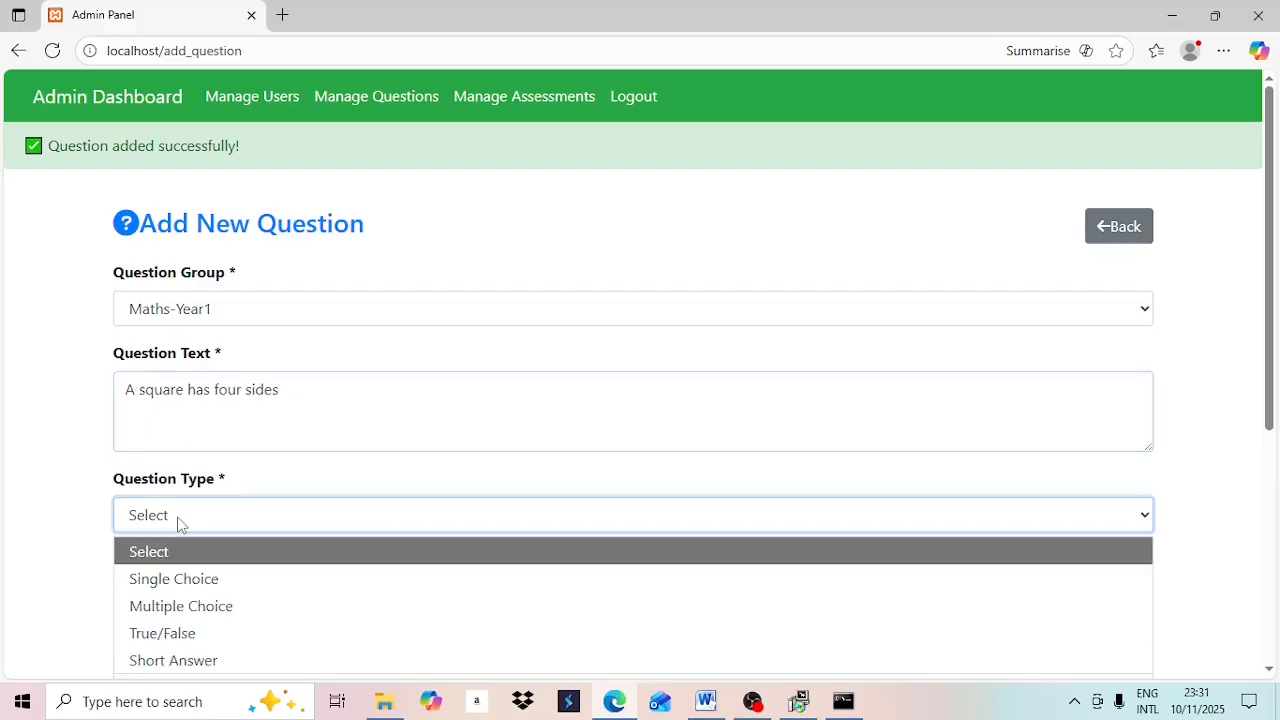
pyautogui.click(174, 633)
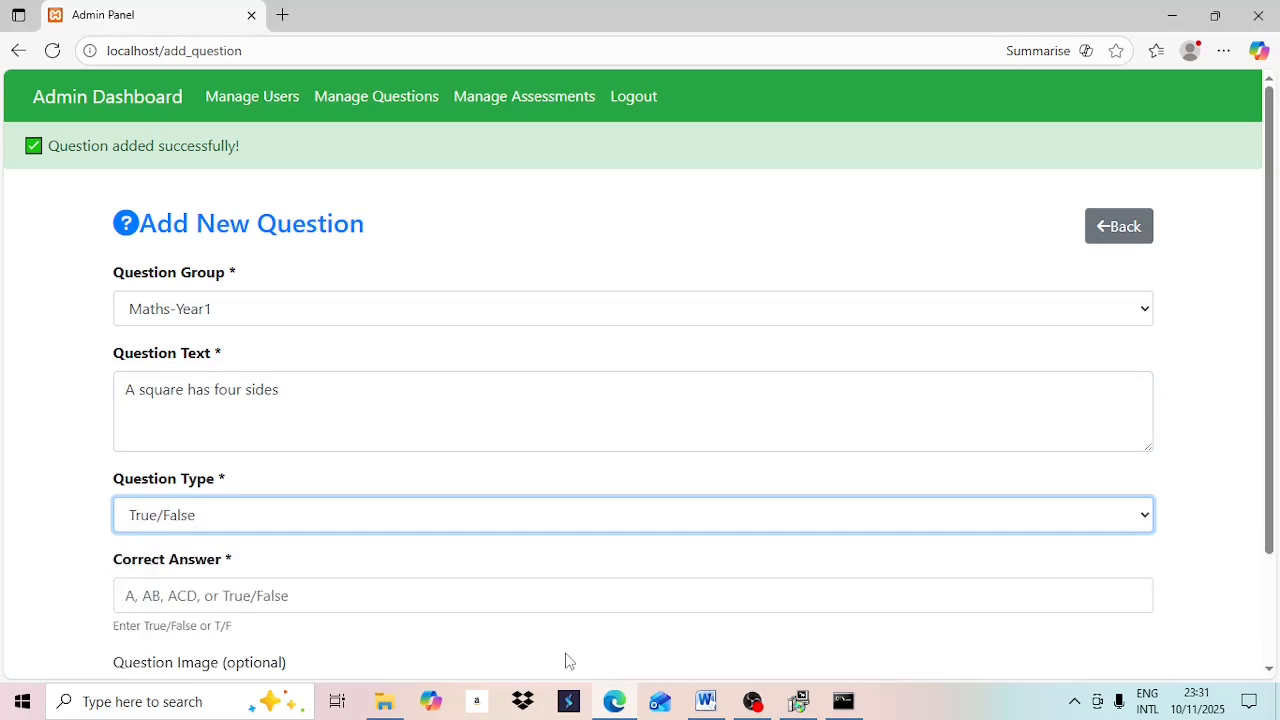
pyautogui.click(1269, 669)
pyautogui.click(429, 452)
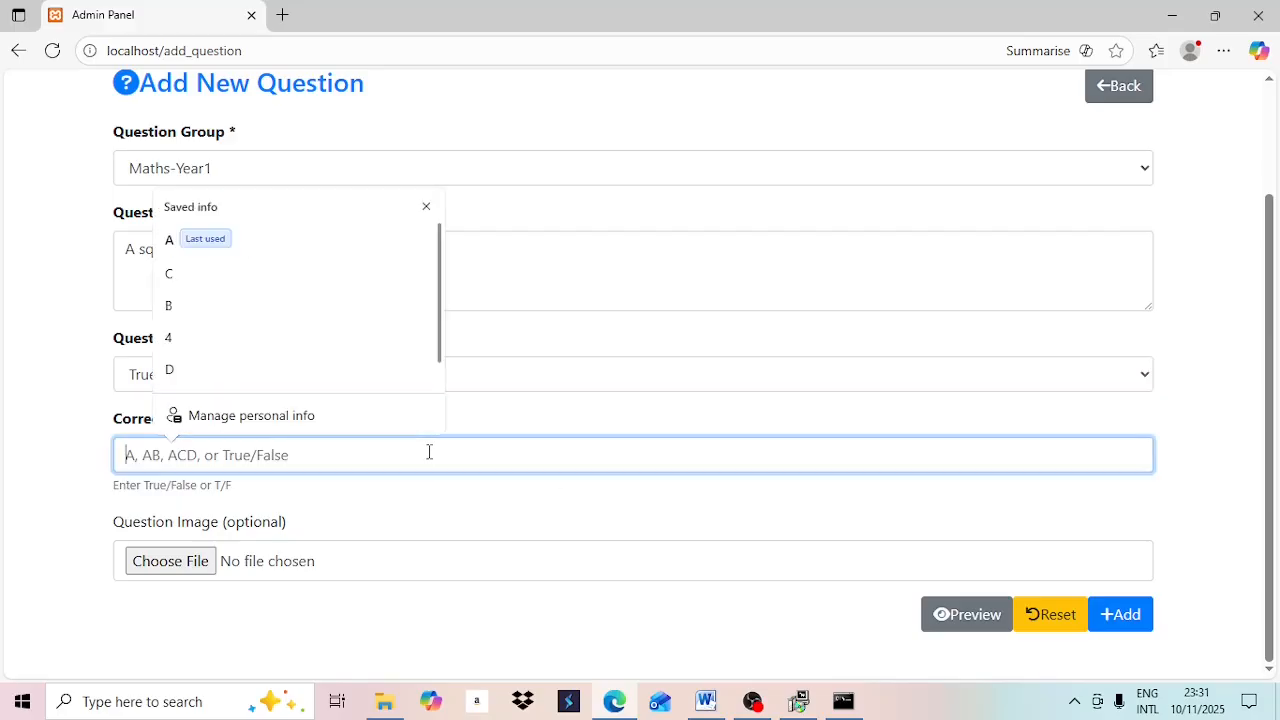
pyautogui.write('T')
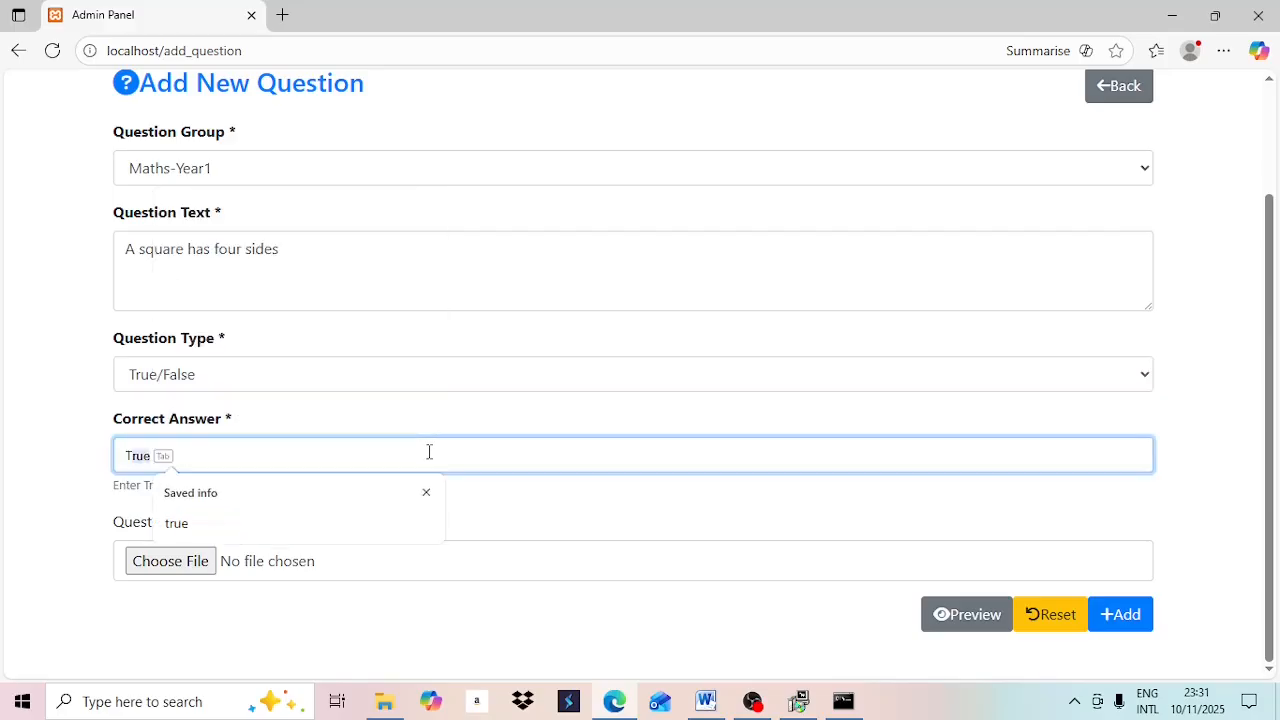
pyautogui.write('reu')
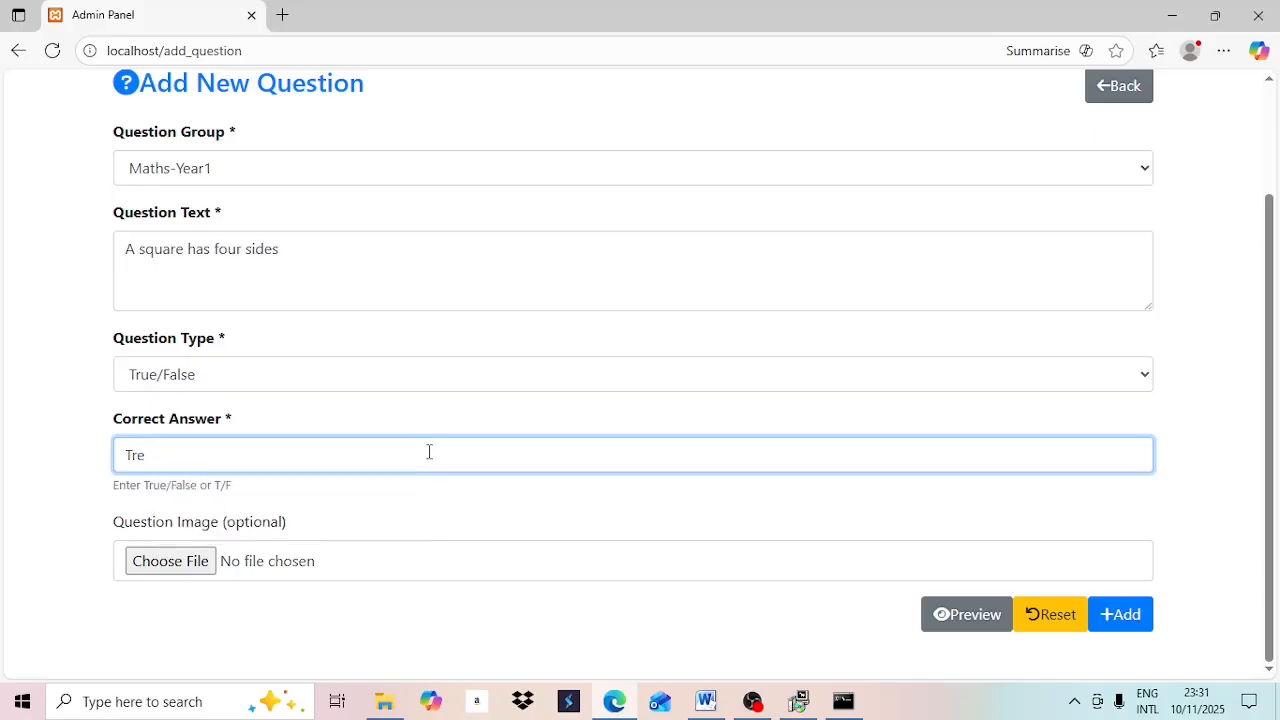
pyautogui.press('BackSpace')
pyautogui.press('BackSpace')
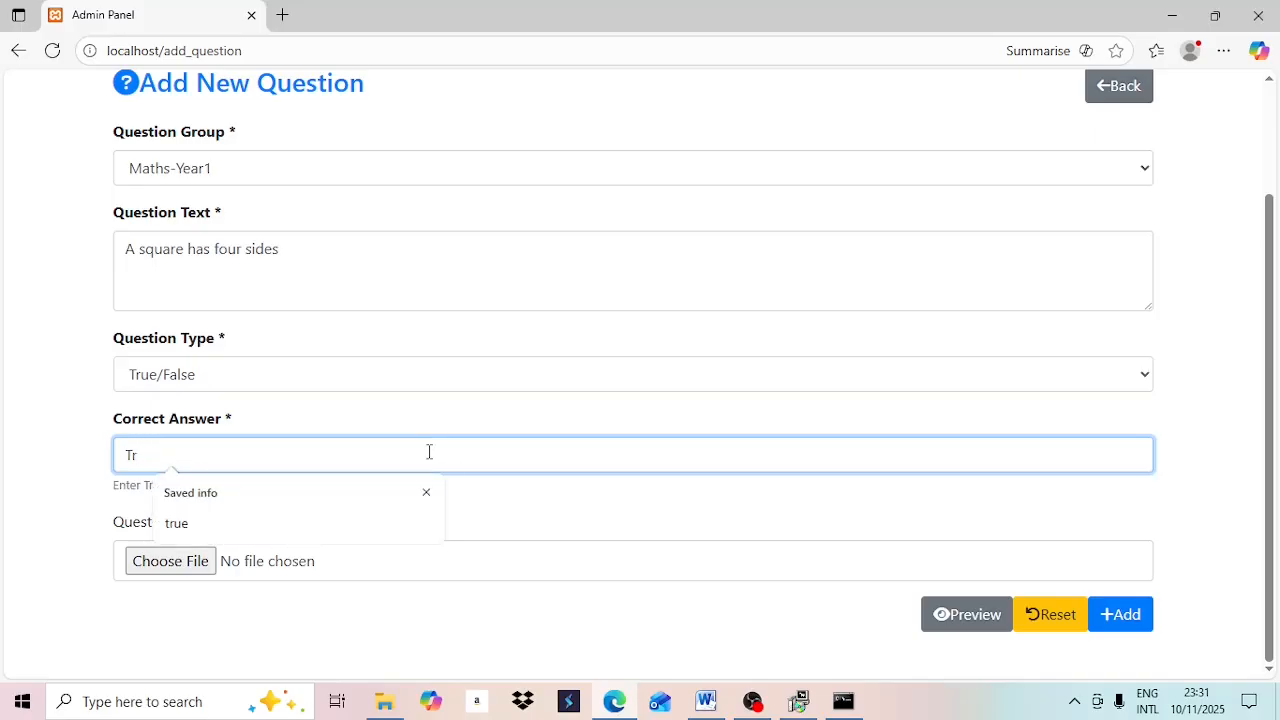
pyautogui.press('BackSpace')
pyautogui.write('TRue')
pyautogui.press('BackSpace')
pyautogui.press('BackSpace')
pyautogui.write('UE')
pyautogui.click(44, 440)
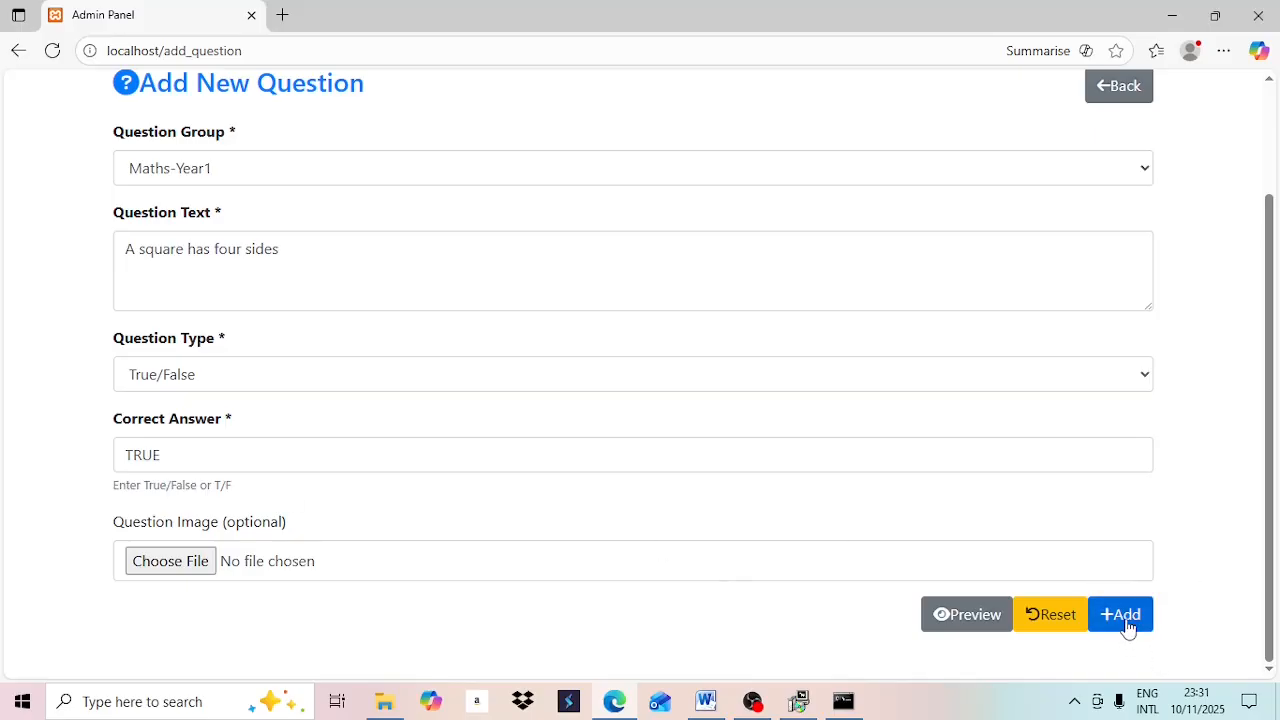
pyautogui.click(1124, 615)
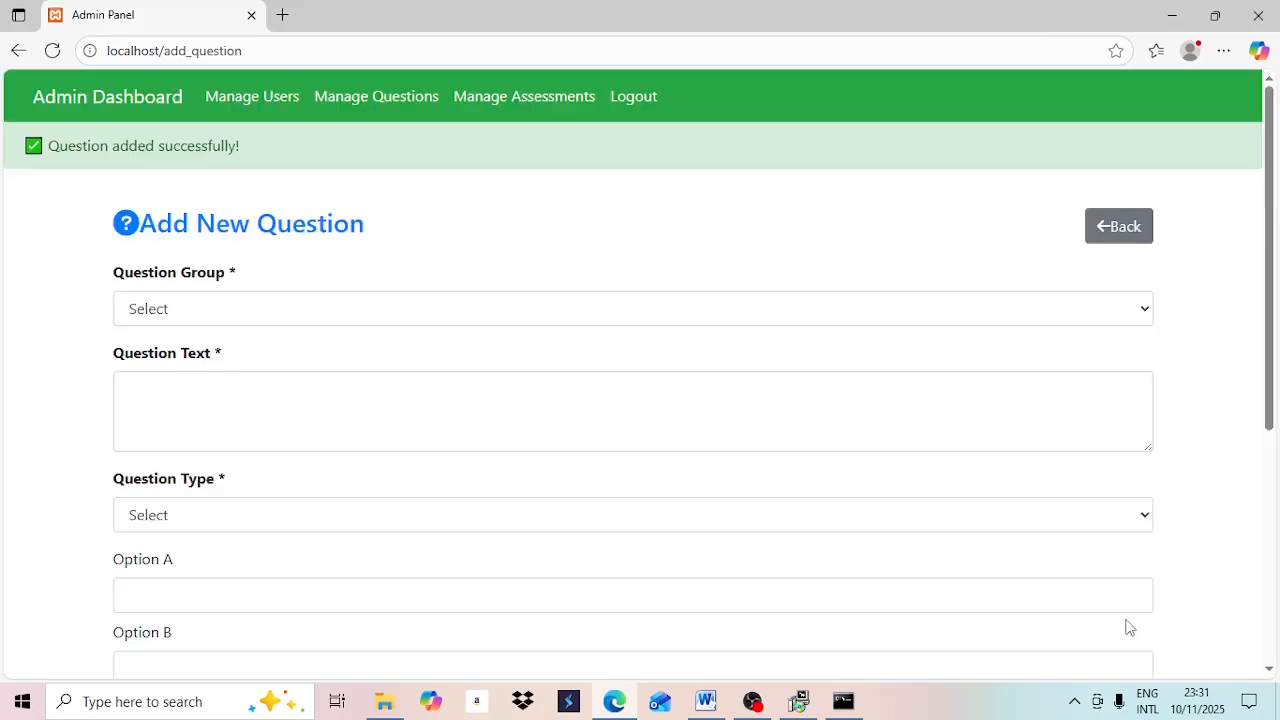
# Filter Manage Questions by Maths-Year1 to list the three new questions.
pyautogui.click(1100, 235)
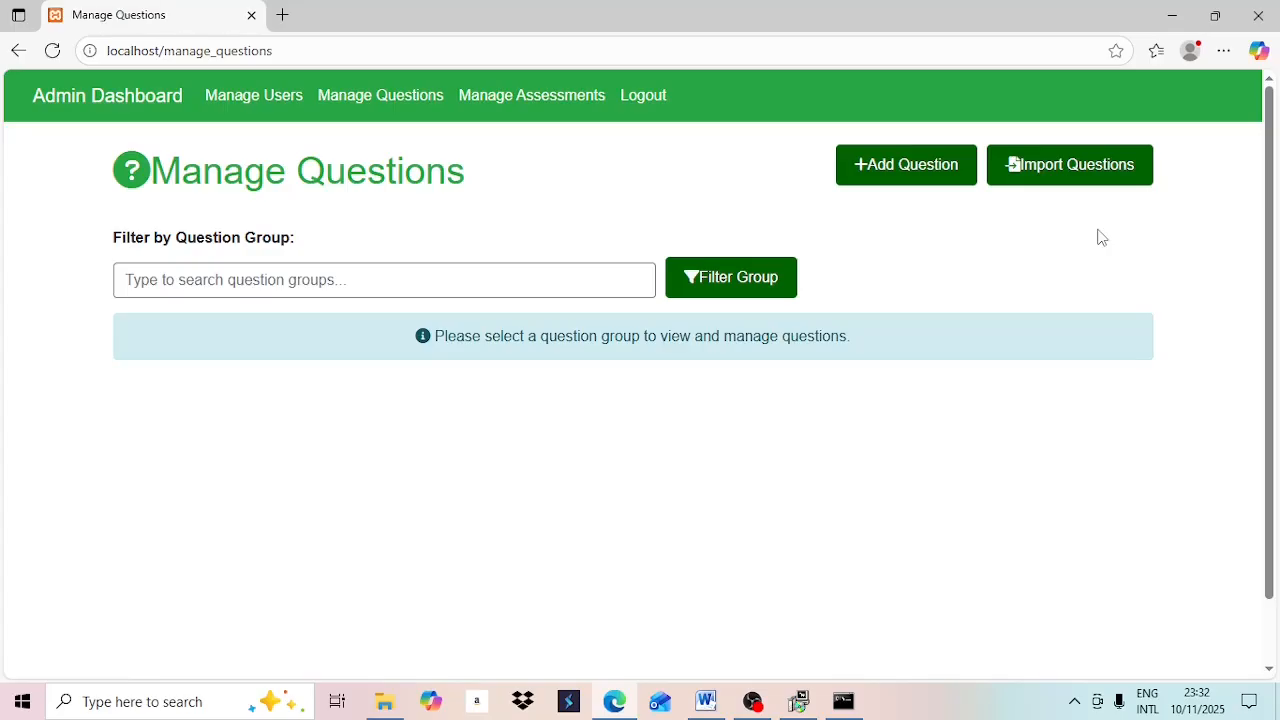
pyautogui.click(597, 278)
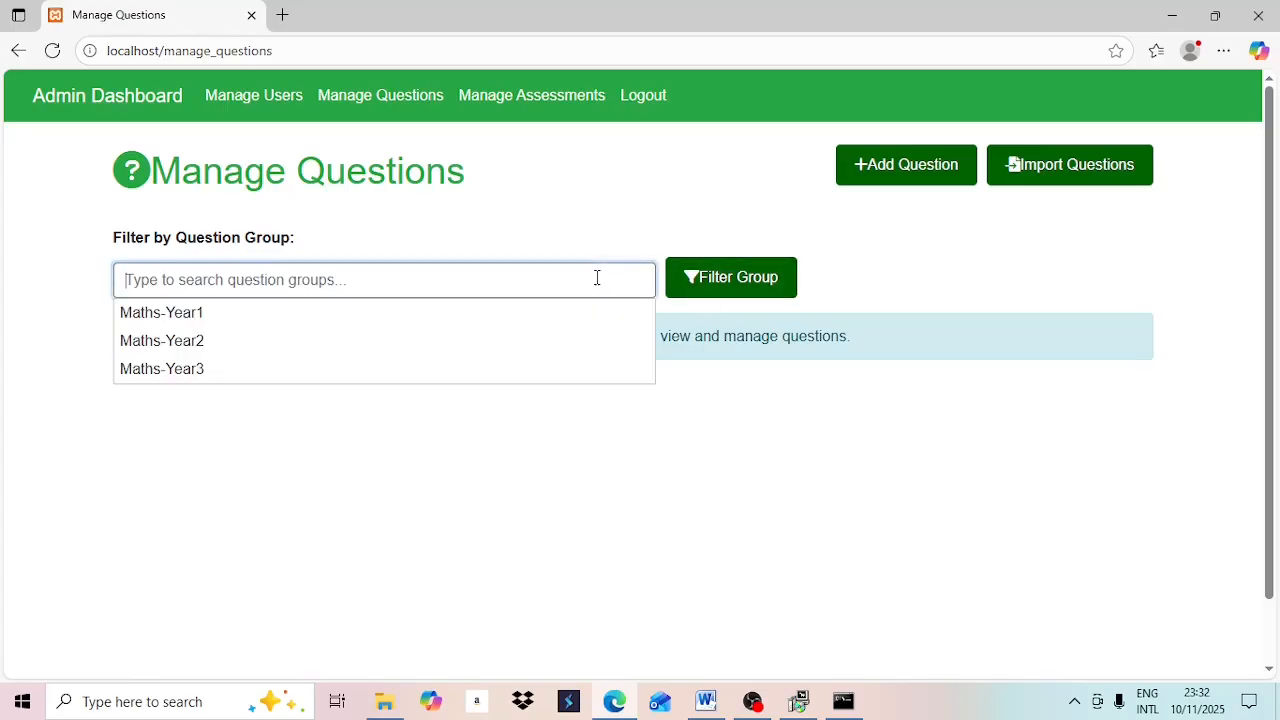
pyautogui.click(357, 319)
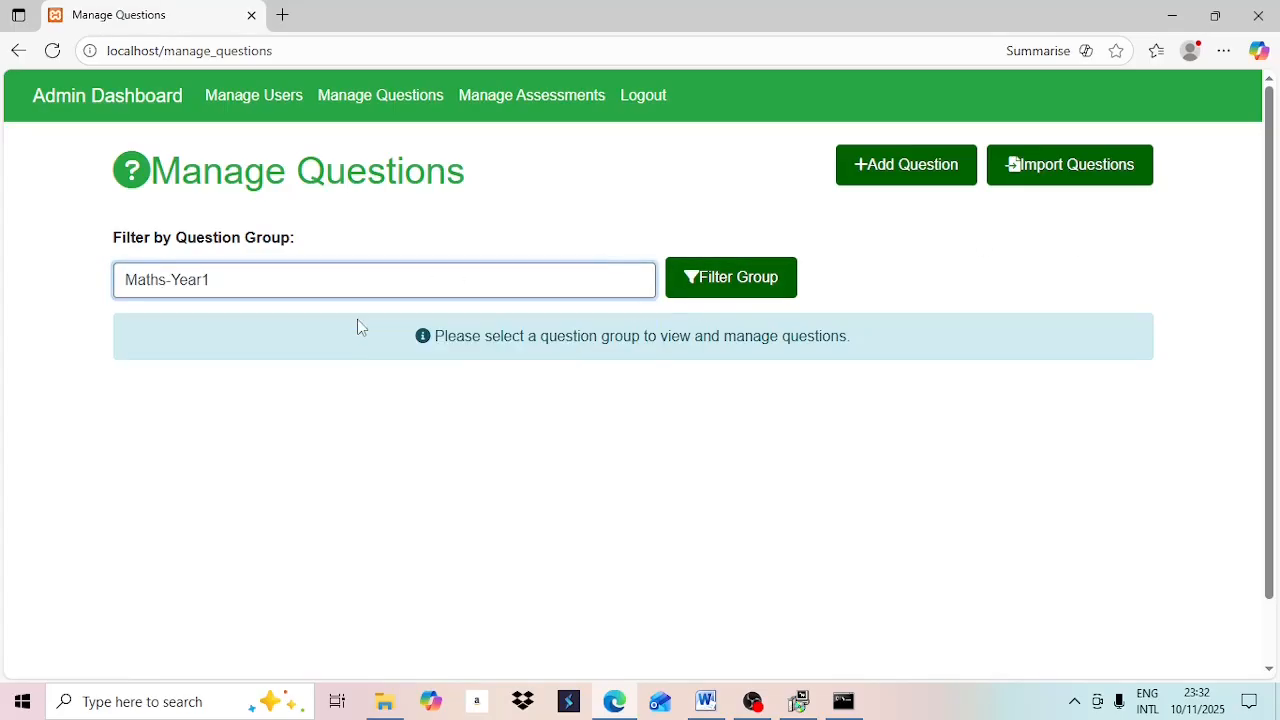
pyautogui.click(701, 289)
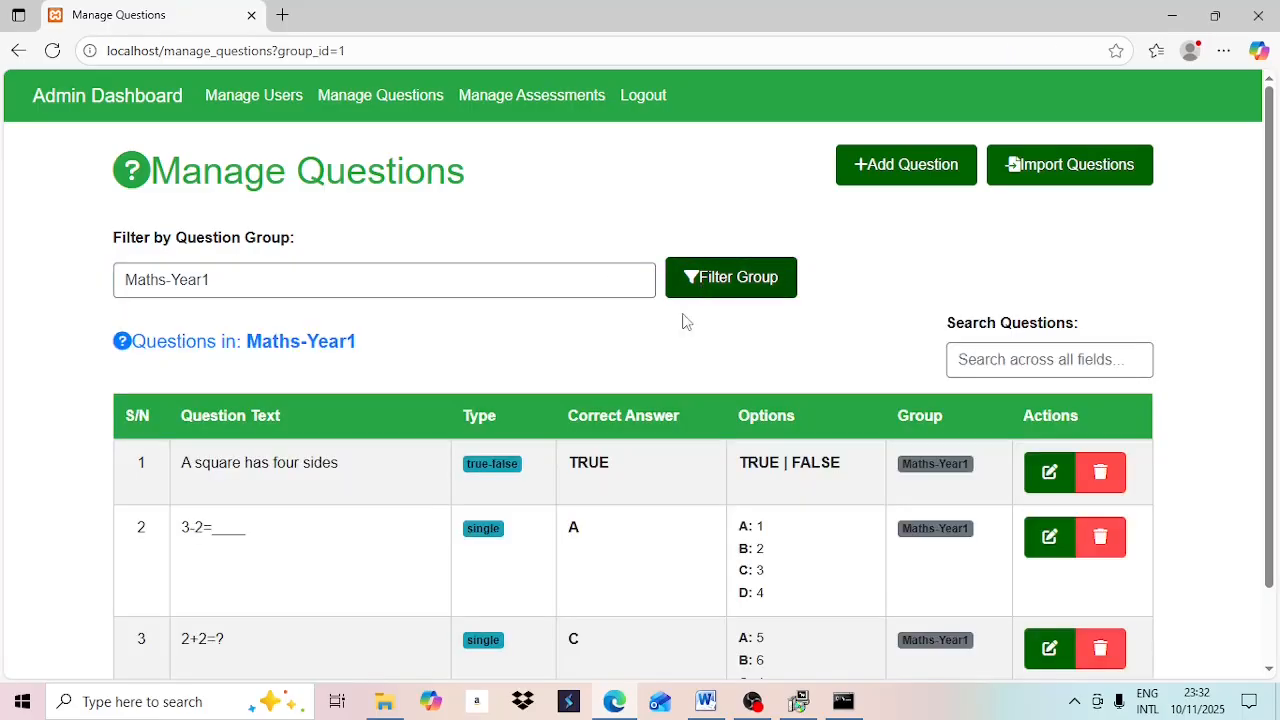
pyautogui.scroll(-2, 674, 351)
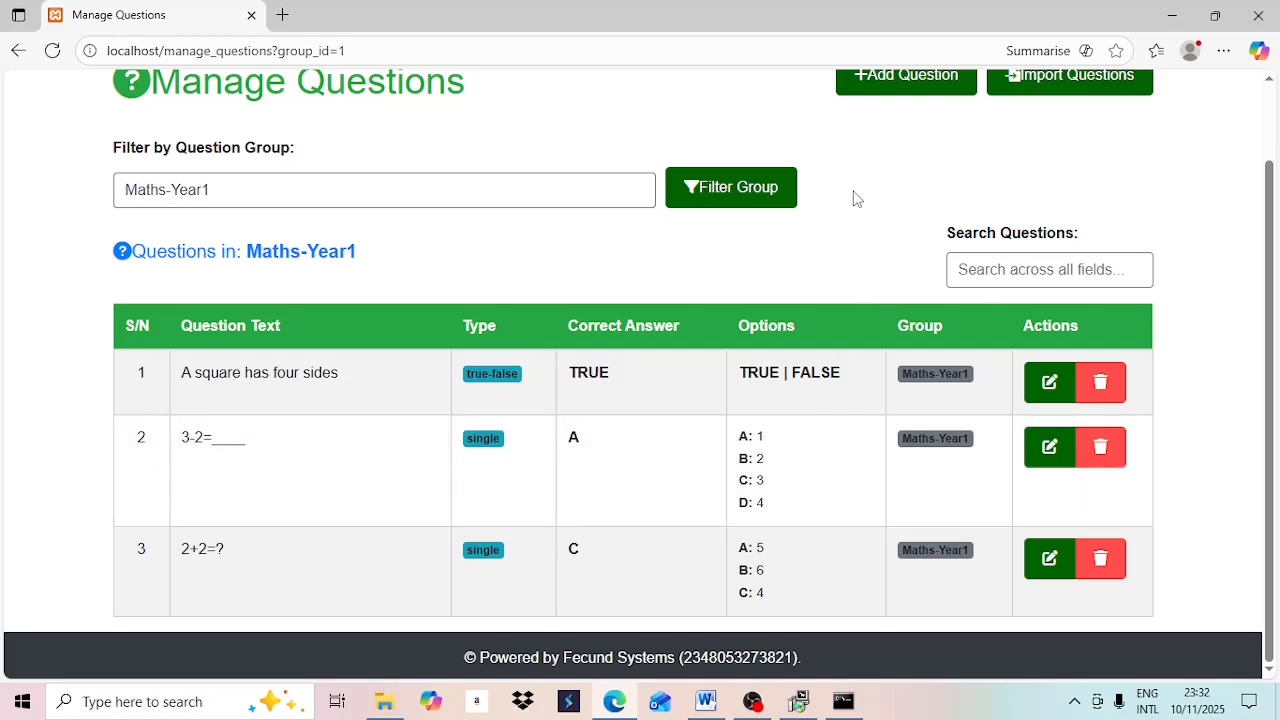
# Leave the Maths-Year1 question list for the Import Questions page.
pyautogui.scroll(1, 855, 198)
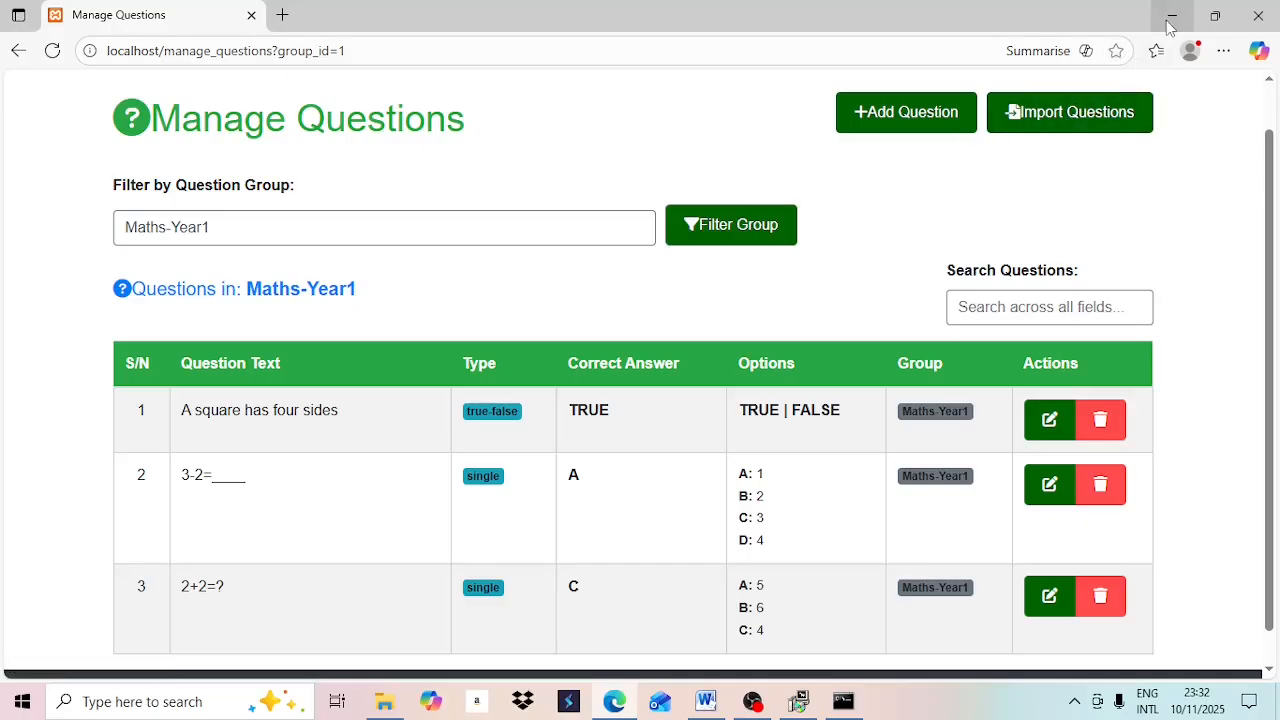
pyautogui.click(1080, 114)
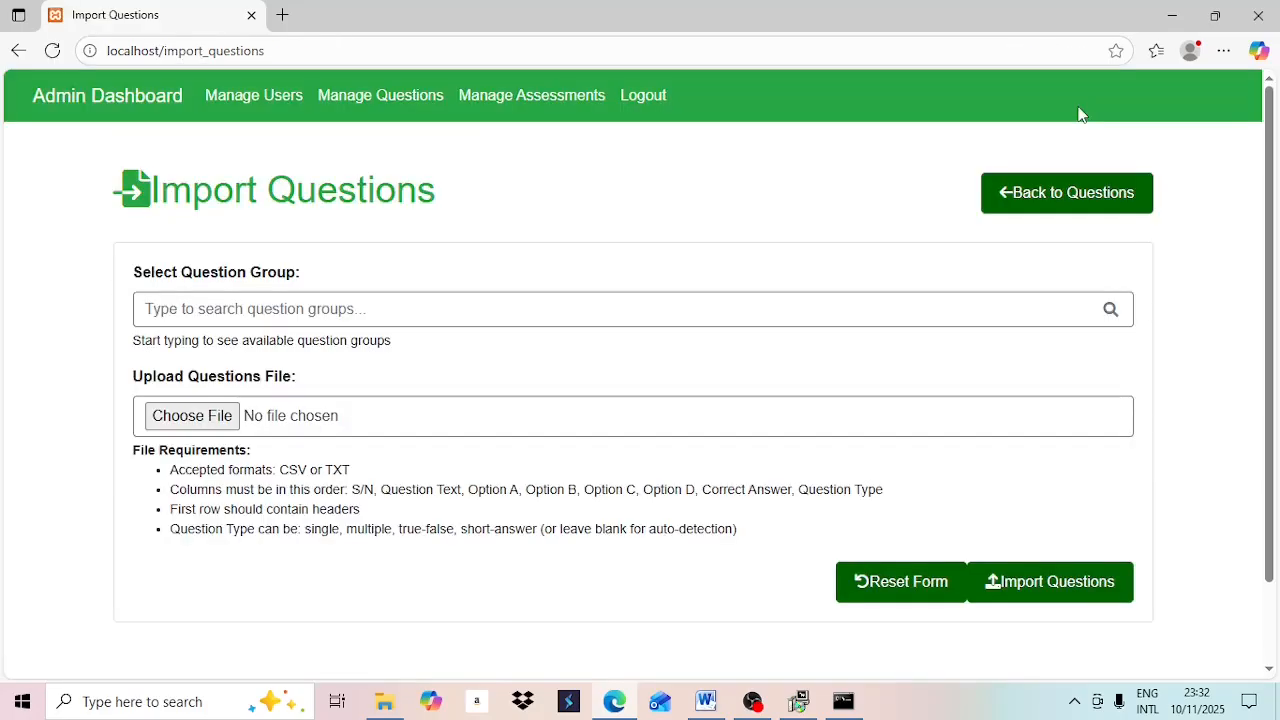
# Minimize the browser and open the 'cbt 3rd term exam for FECA-RNA' folder from the desktop.
pyautogui.click(1166, 12)
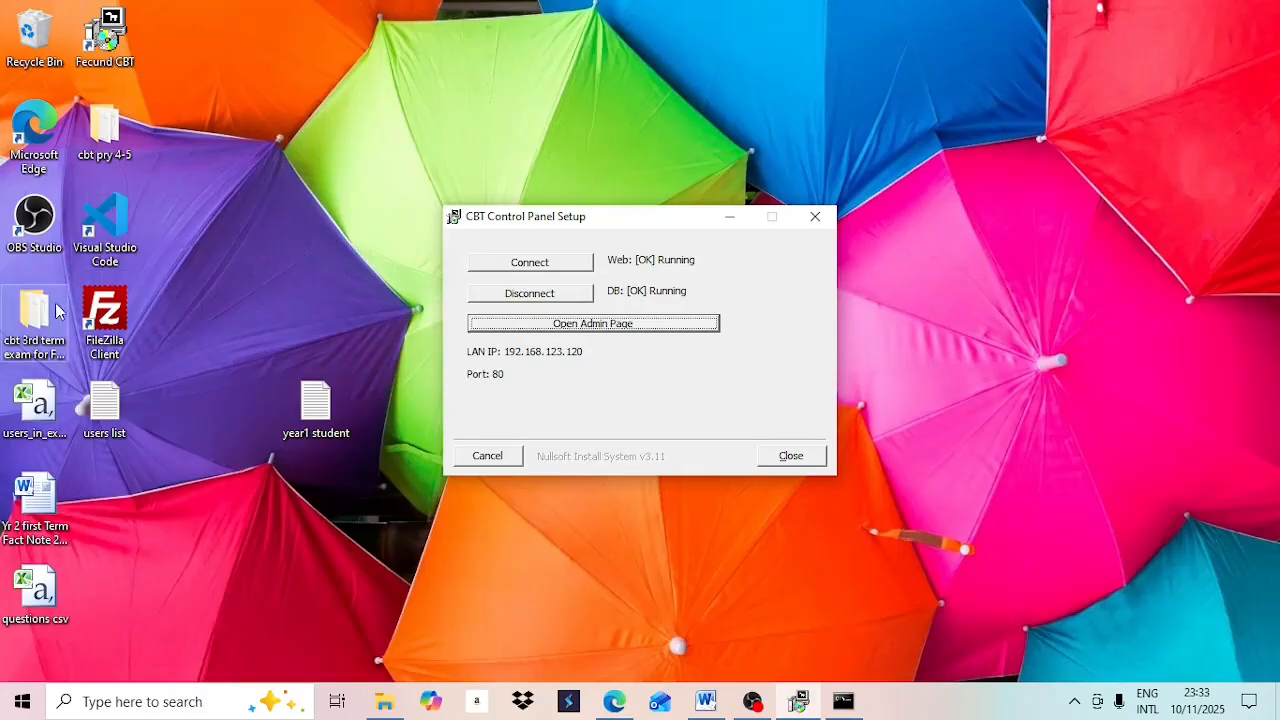
pyautogui.click(41, 340)
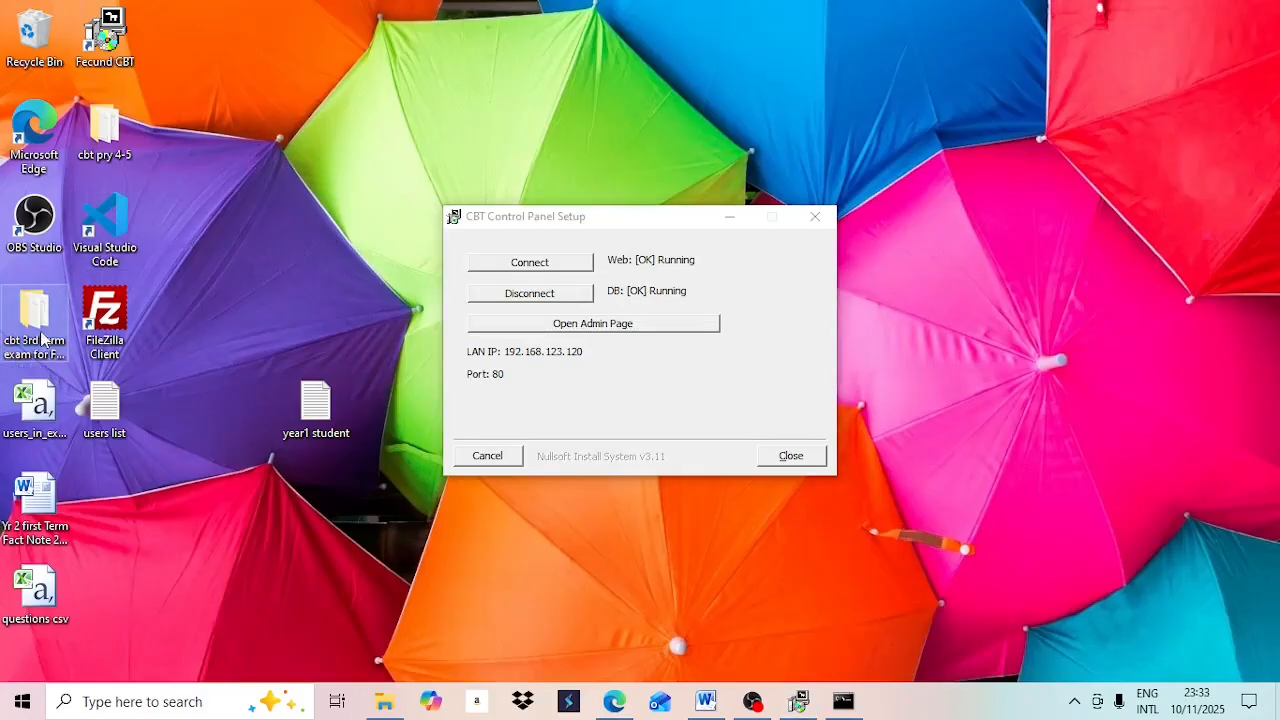
pyautogui.doubleClick(41, 340)
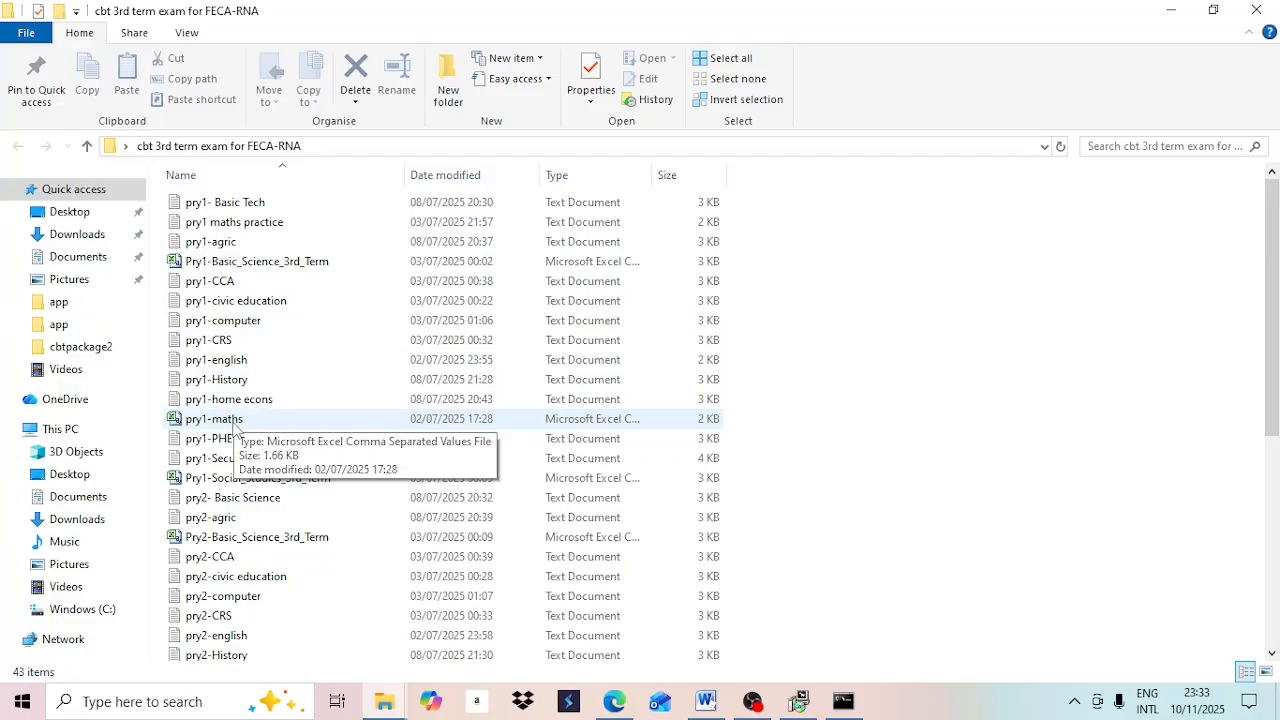
# Reopen the exam folder and bring up the context menu for the pry1-maths file.
pyautogui.click(236, 428)
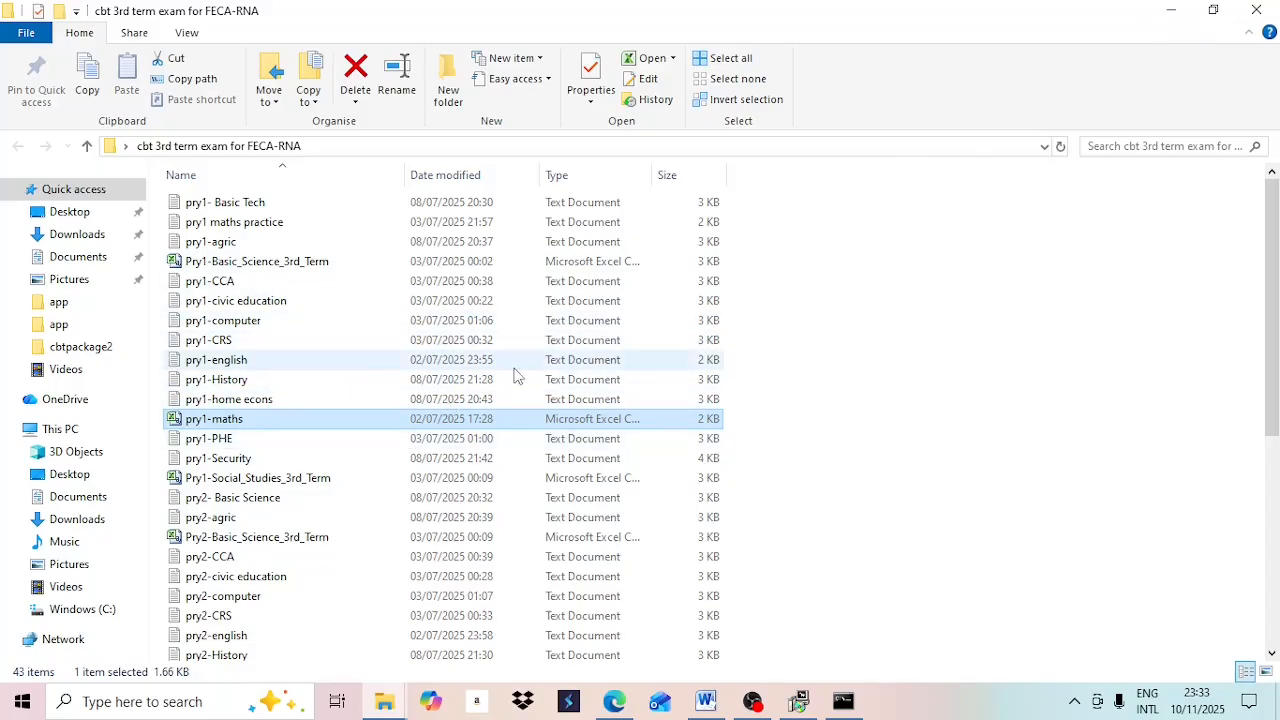
pyautogui.click(1172, 16)
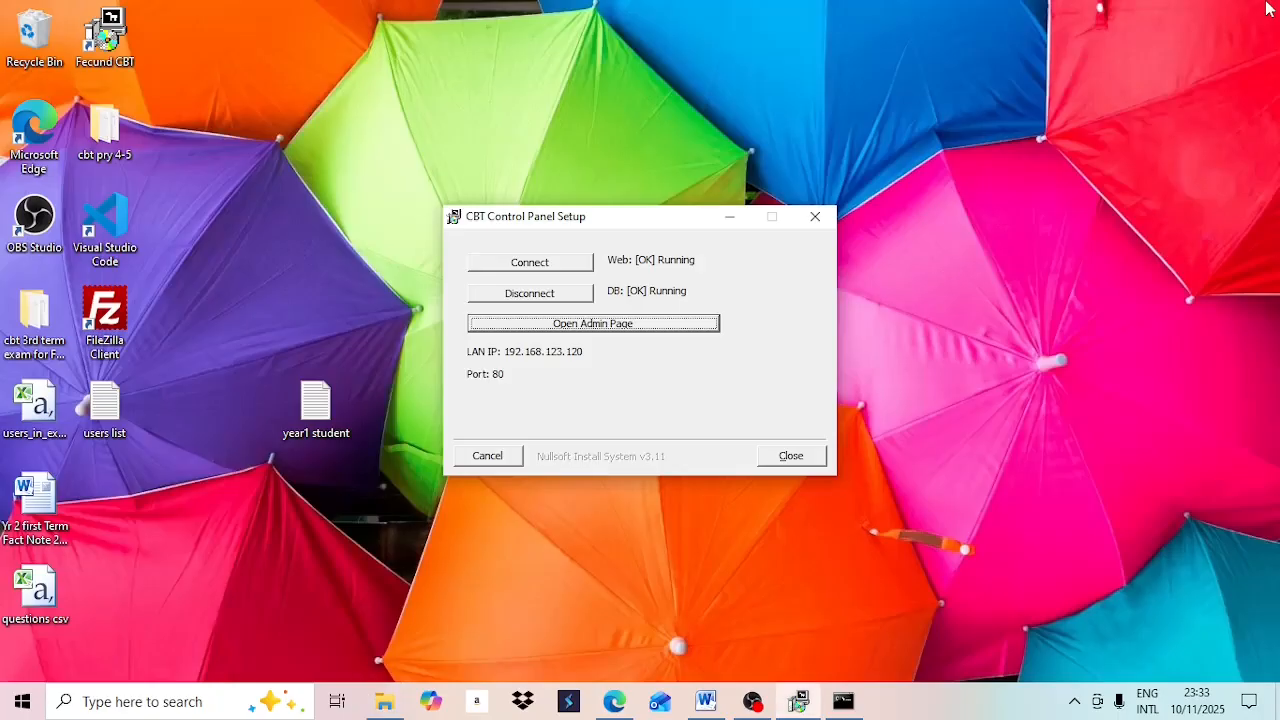
pyautogui.click(45, 352)
pyautogui.doubleClick(45, 352)
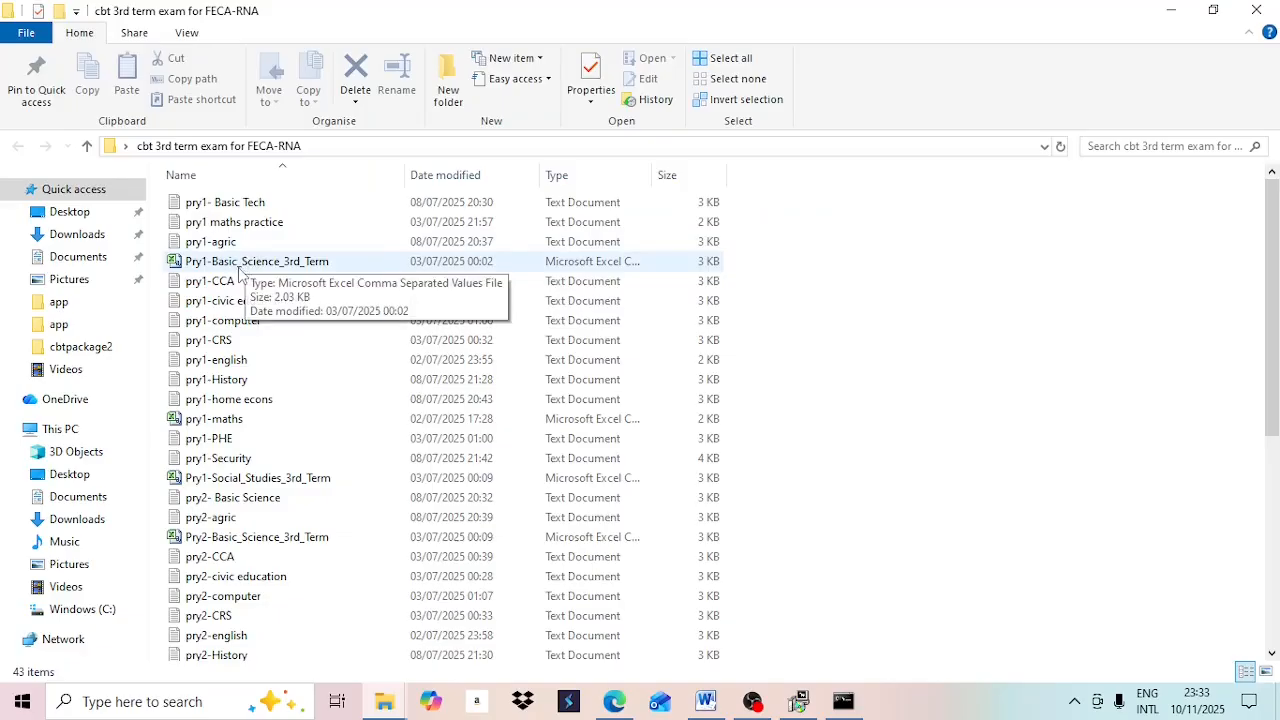
pyautogui.doubleClick(215, 423)
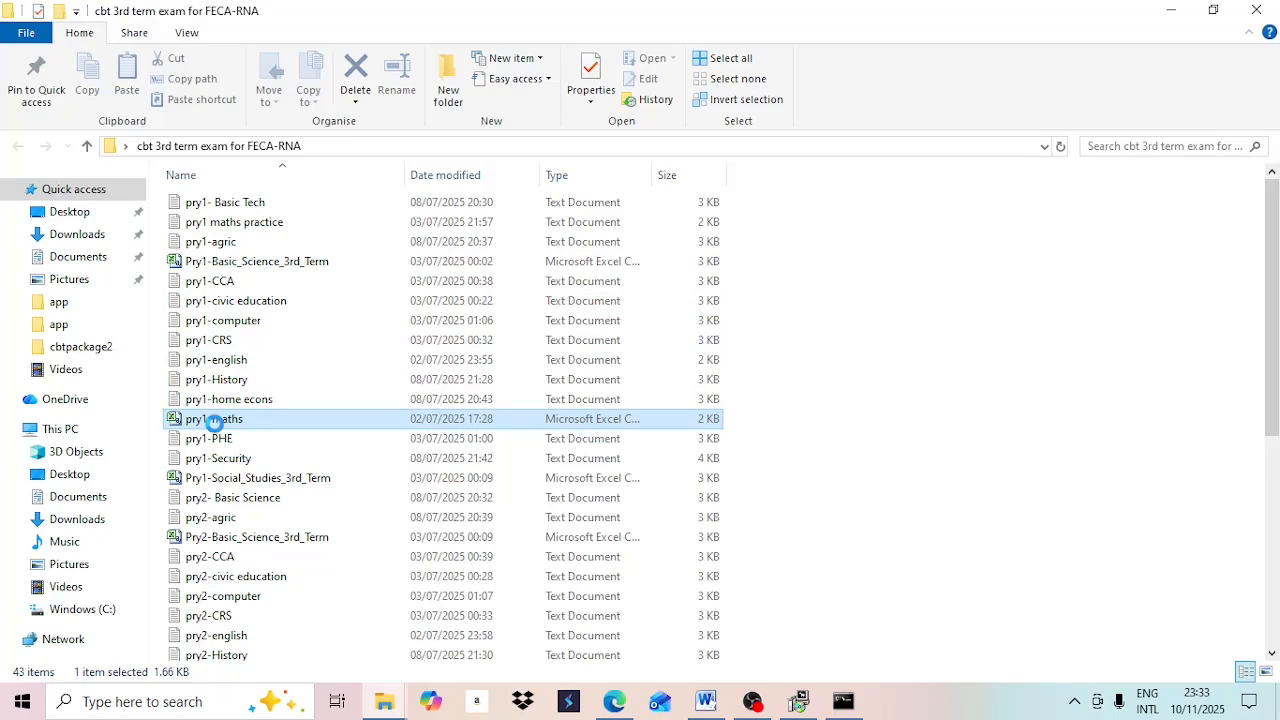
pyautogui.rightClick(215, 422)
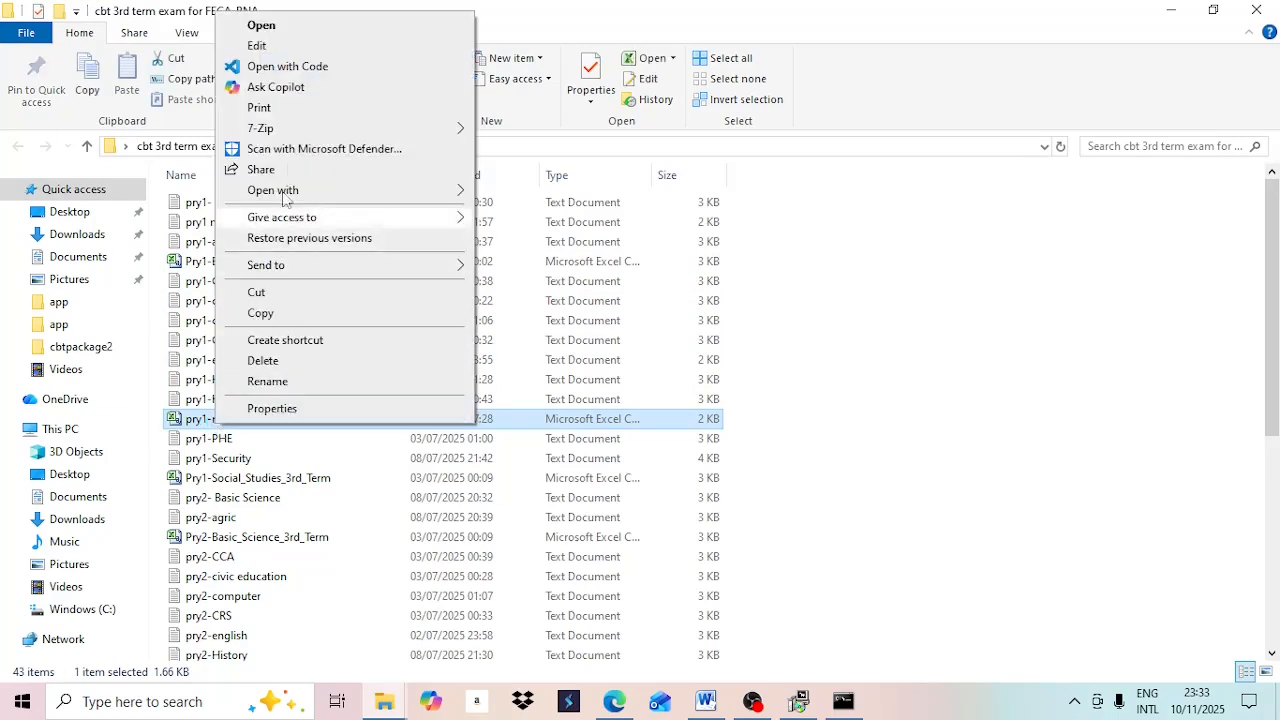
# View pry1-maths' 30 CSV question rows full-screen in Notepad, then close it.
pyautogui.click(300, 38)
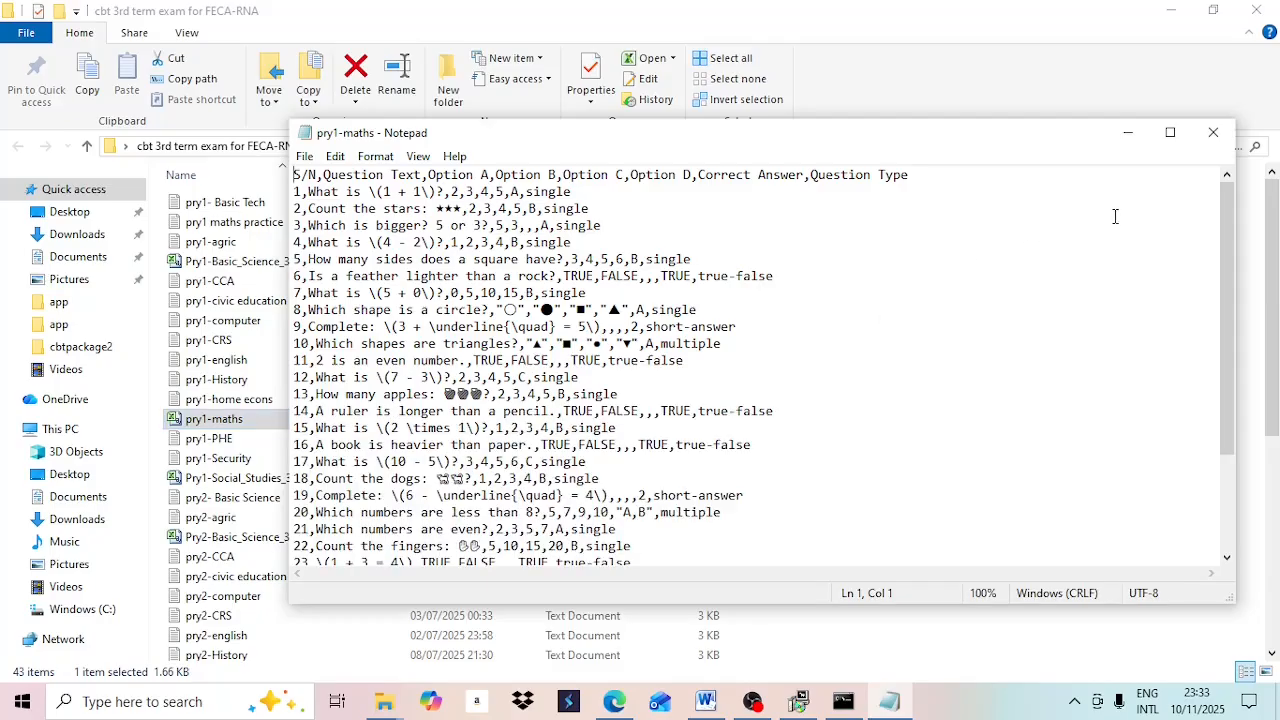
pyautogui.click(1170, 133)
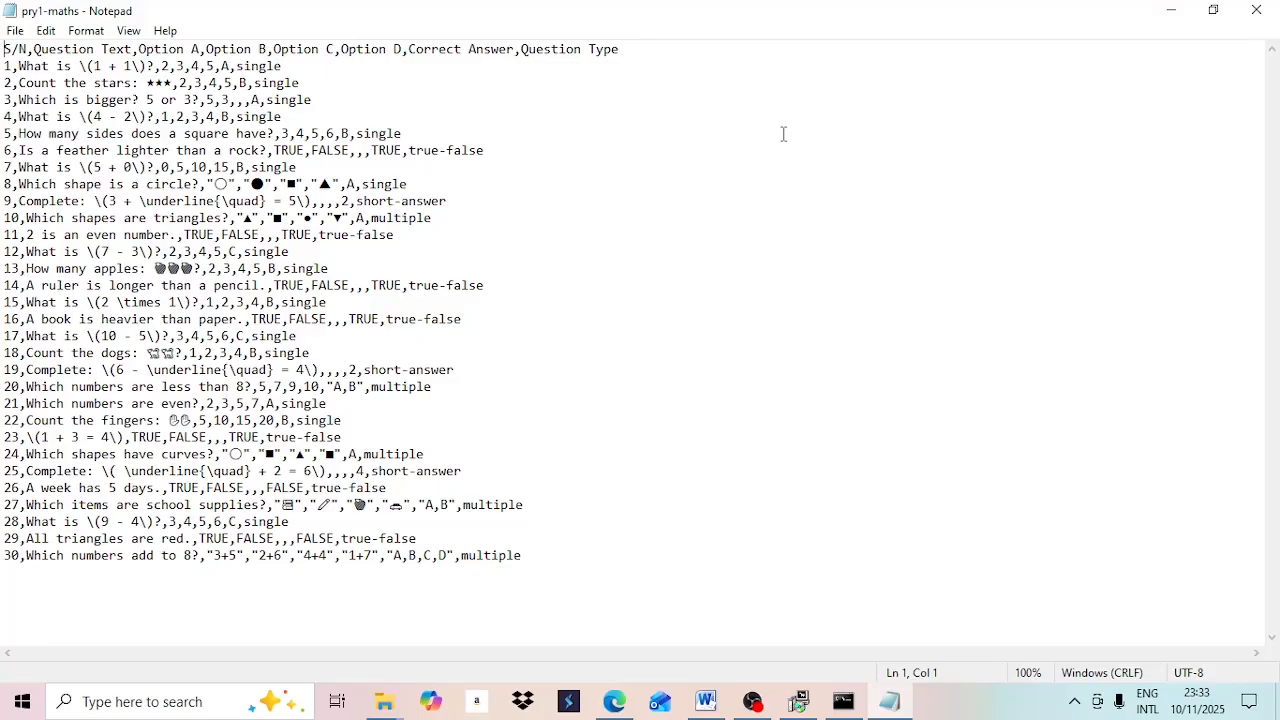
pyautogui.click(1260, 12)
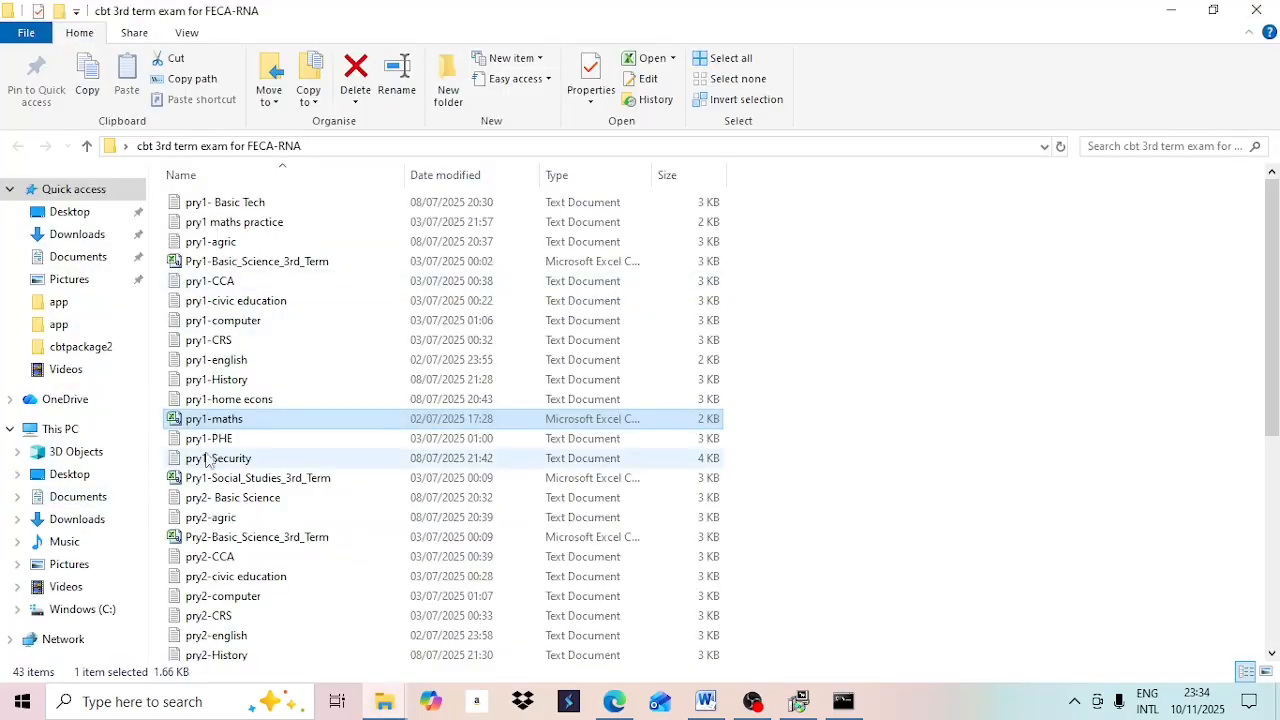
# Cancel the accidental rename, open pry1-maths in Excel 2010 and dismiss the activation notice.
pyautogui.click(217, 423)
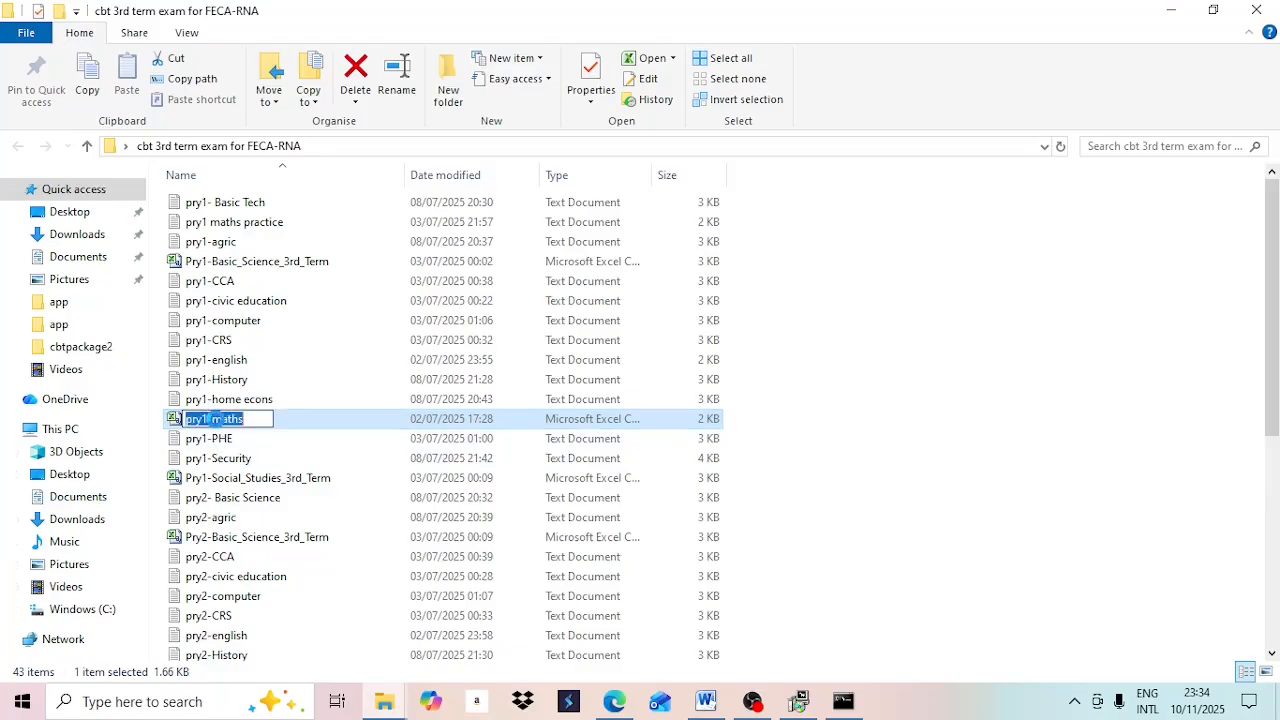
pyautogui.click(213, 419)
pyautogui.press('Escape')
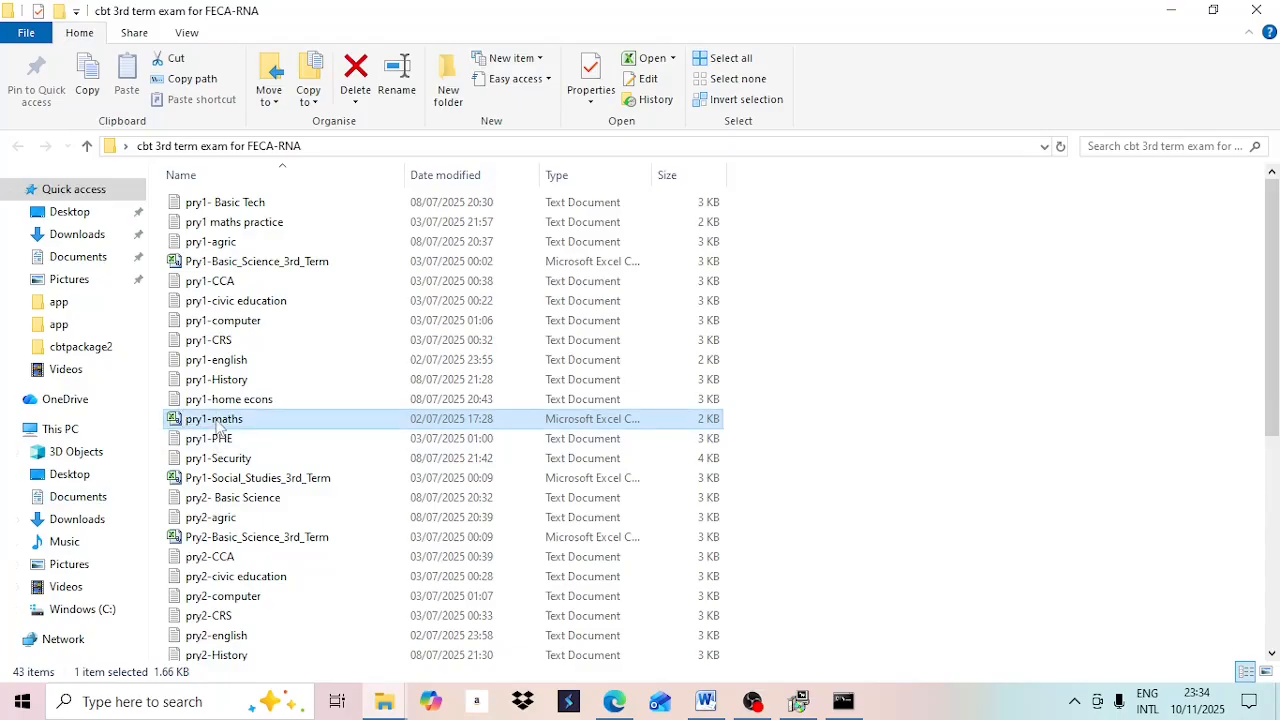
pyautogui.doubleClick(219, 424)
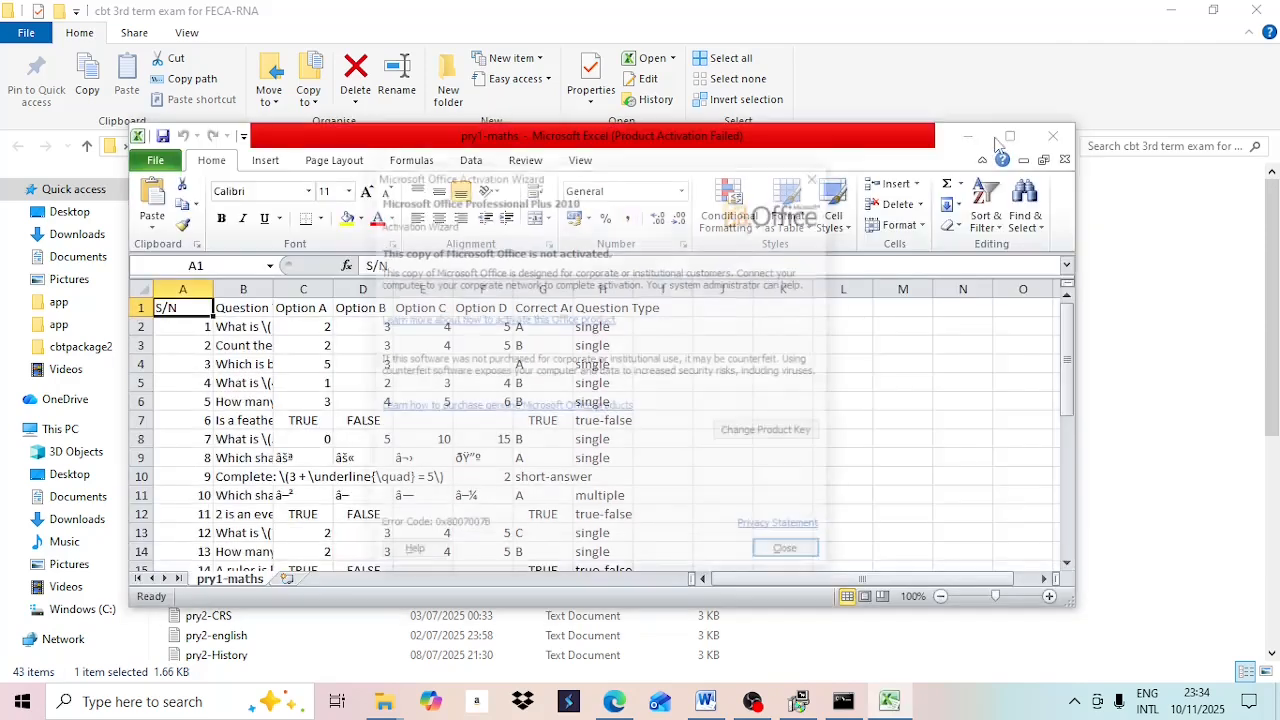
pyautogui.click(790, 554)
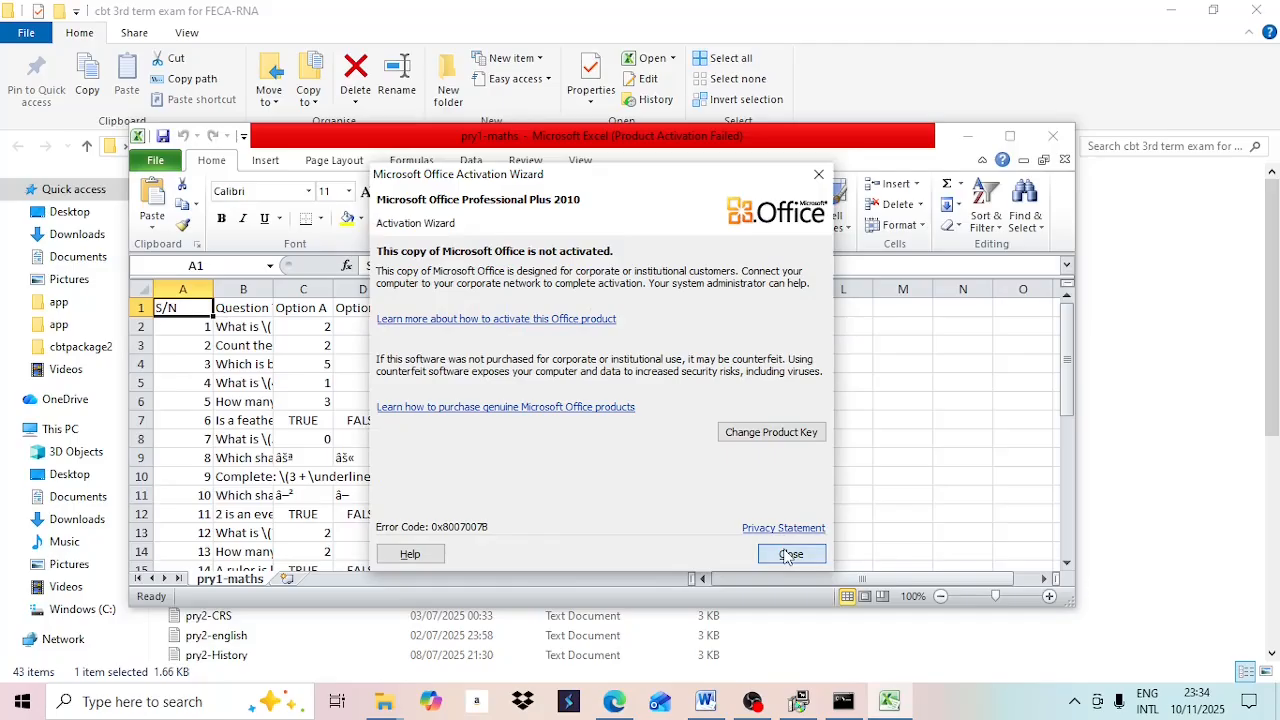
# Widen the Question Text, Option D and Correct Answer columns, then close pry1-maths without saving.
pyautogui.click(1010, 136)
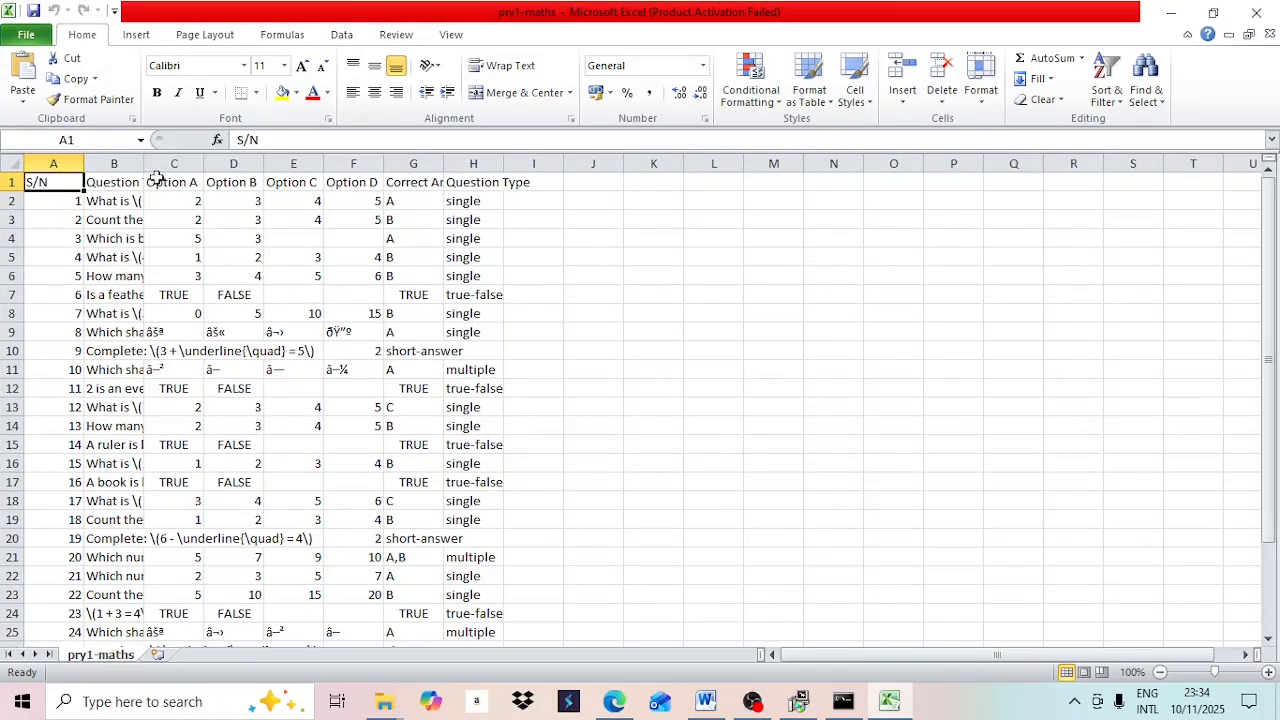
pyautogui.moveTo(143, 163); pyautogui.dragTo(610, 178)
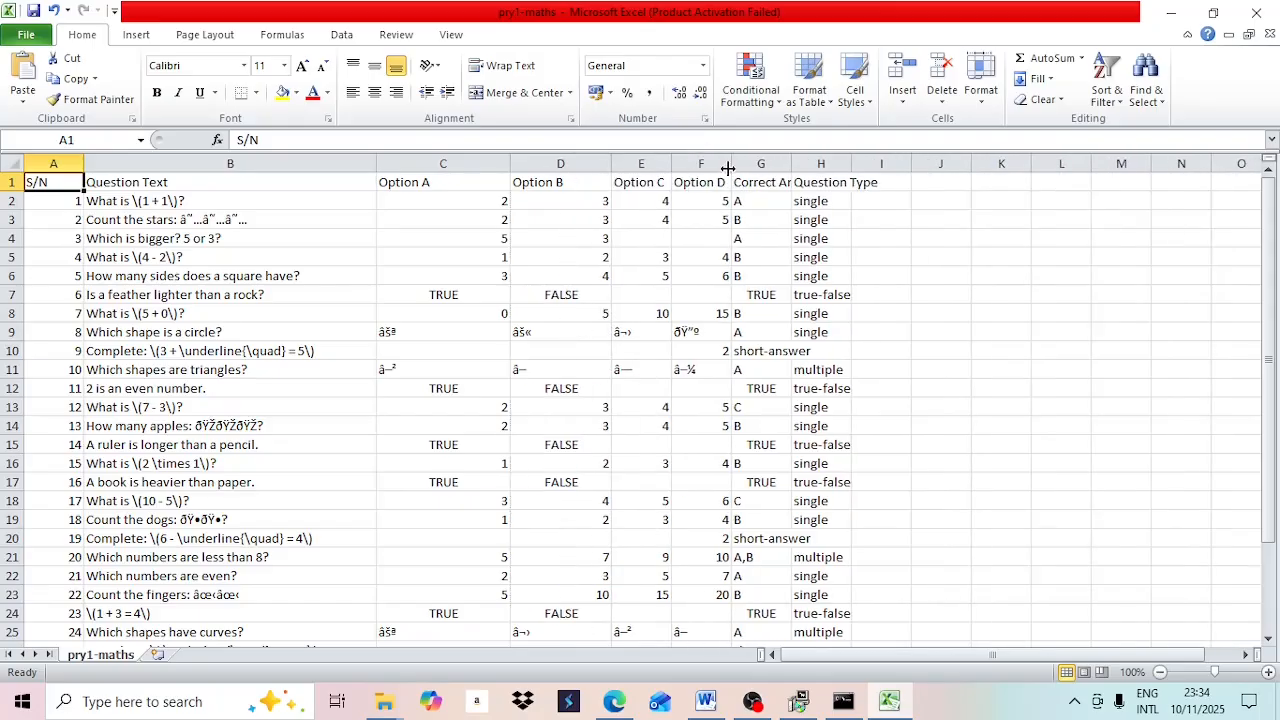
pyautogui.moveTo(728, 166); pyautogui.dragTo(776, 182)
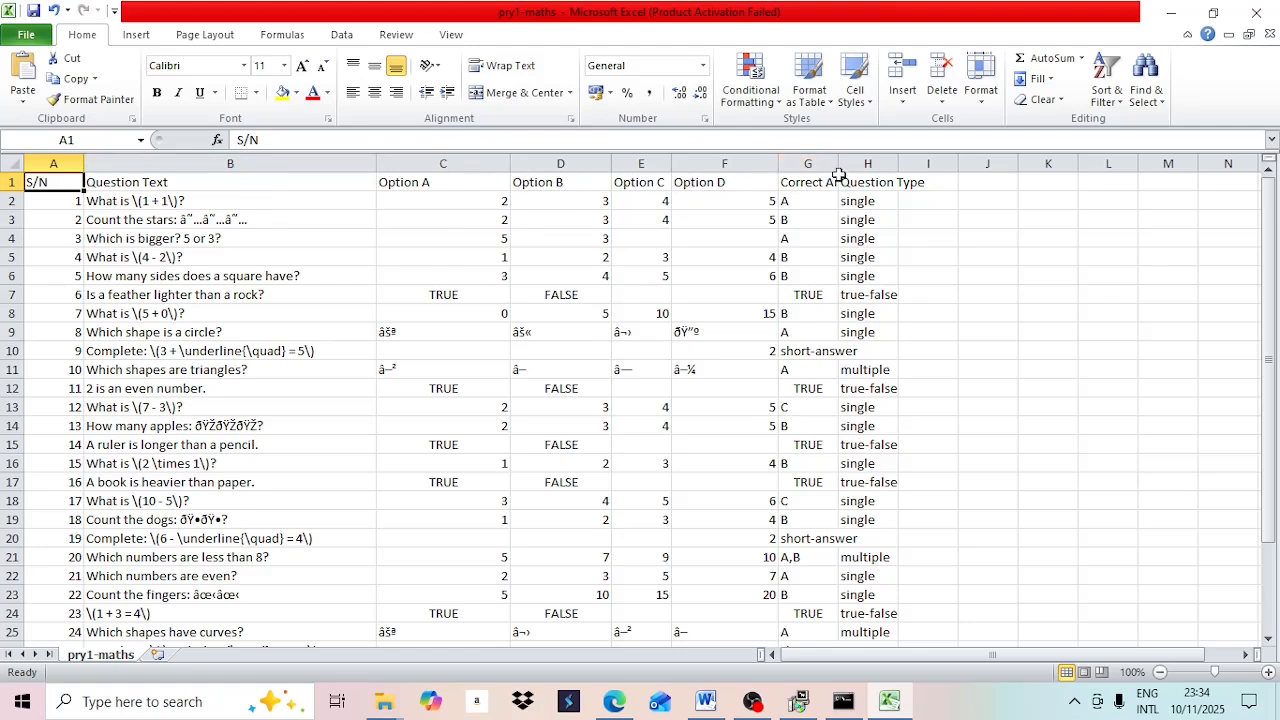
pyautogui.moveTo(838, 175); pyautogui.dragTo(993, 170)
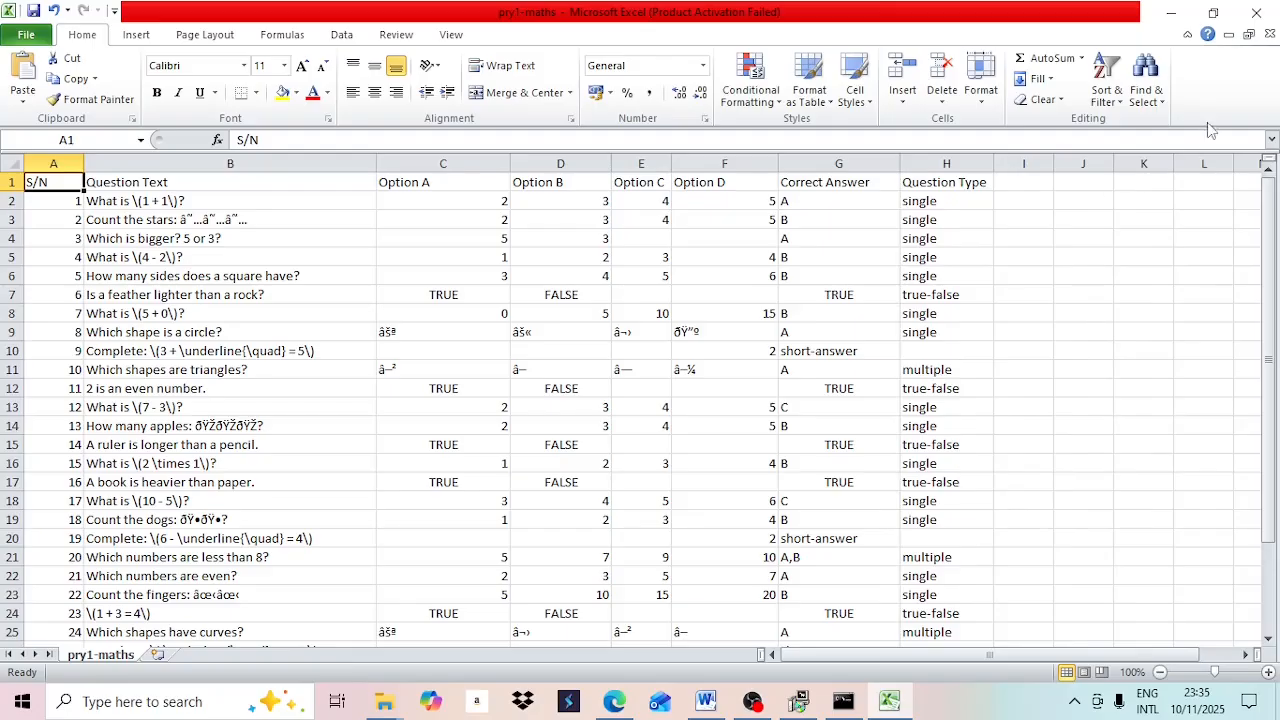
pyautogui.click(1258, 13)
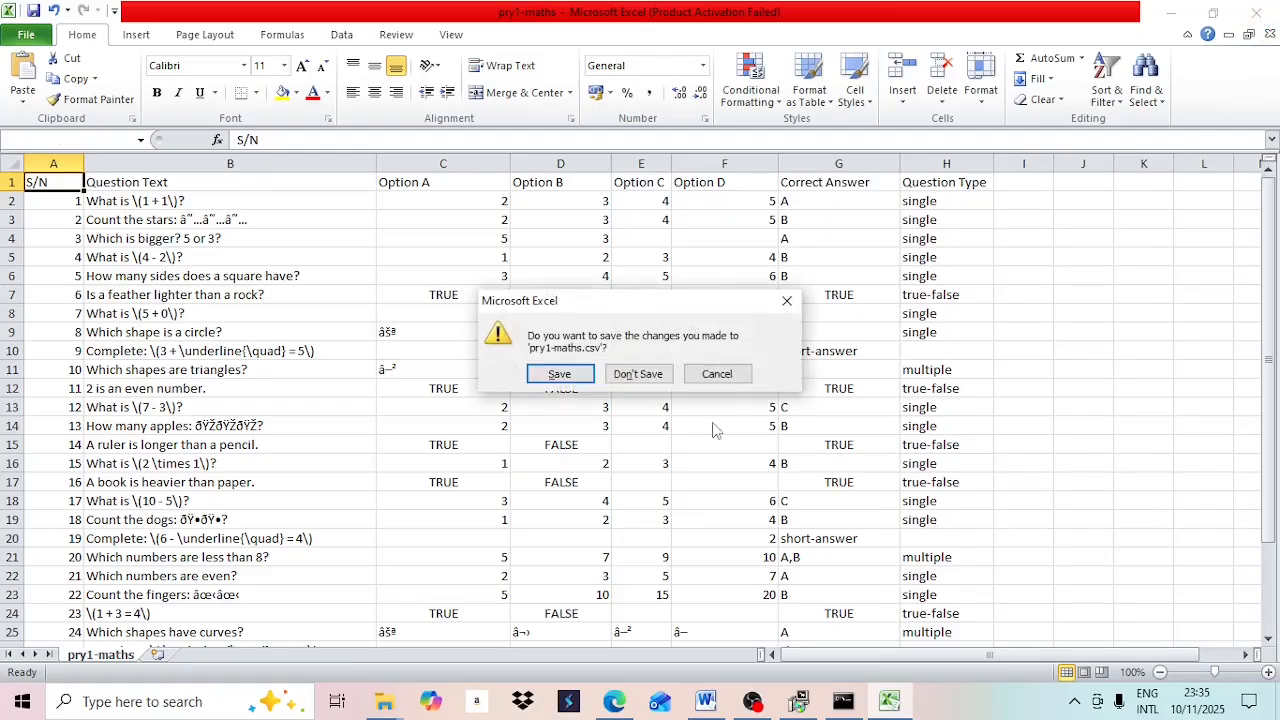
pyautogui.click(655, 373)
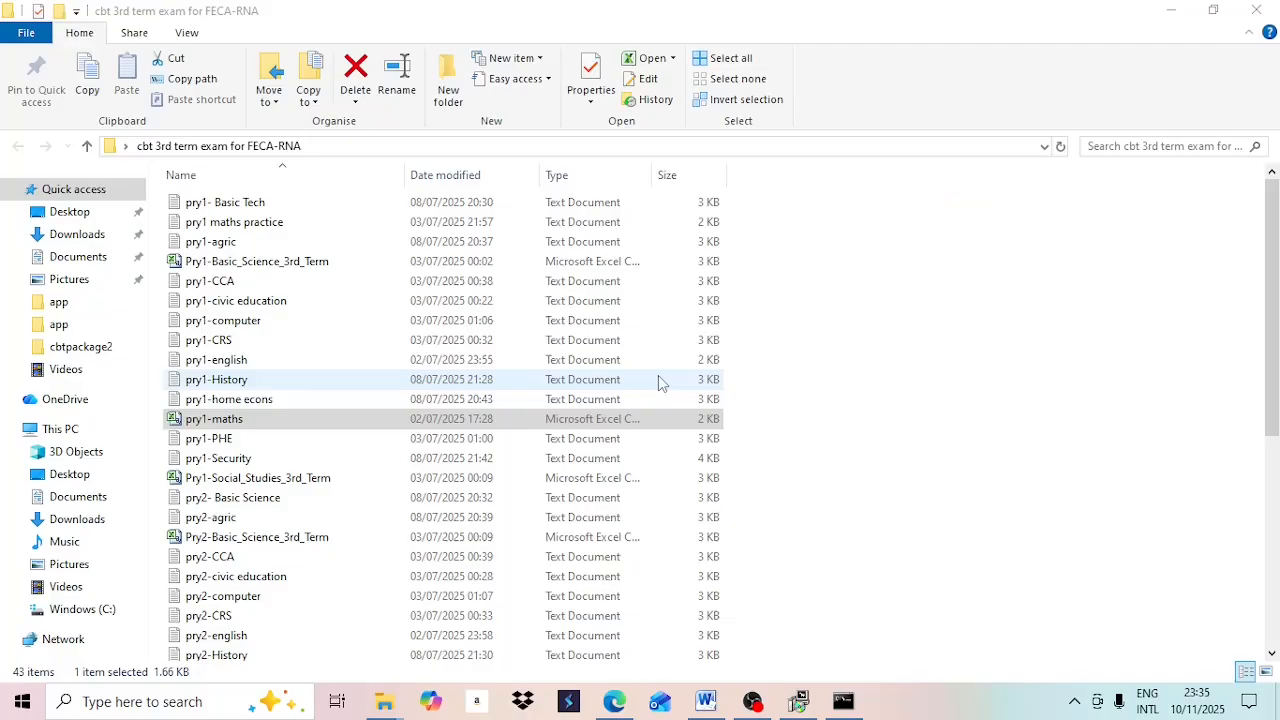
# Return to the Fecund CBT import page and choose the Maths-Year1 question group.
pyautogui.click(1258, 9)
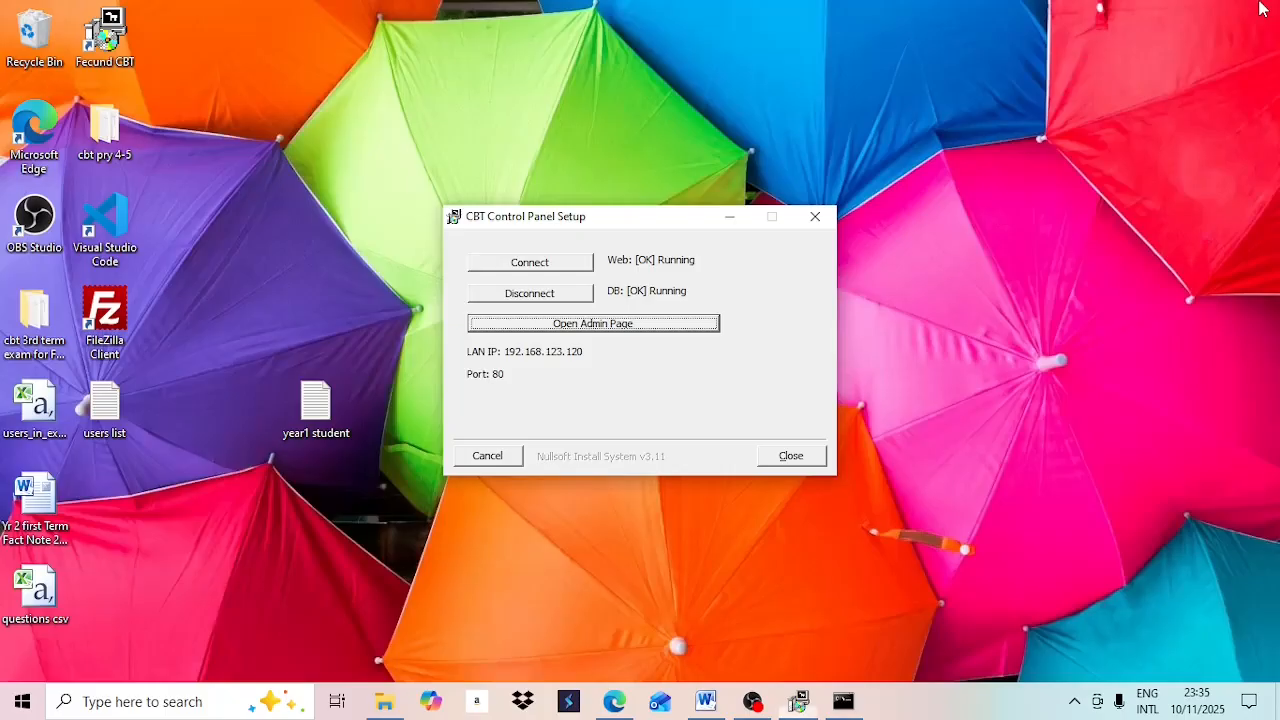
pyautogui.click(614, 701)
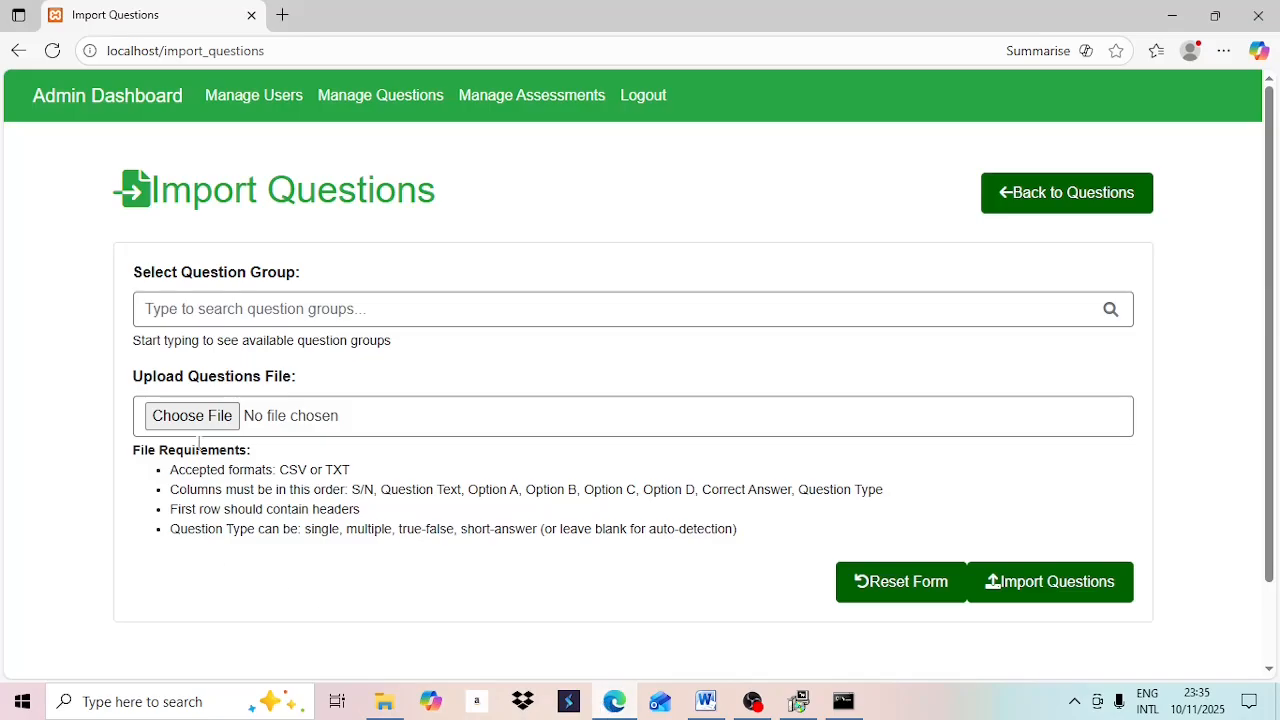
pyautogui.click(262, 313)
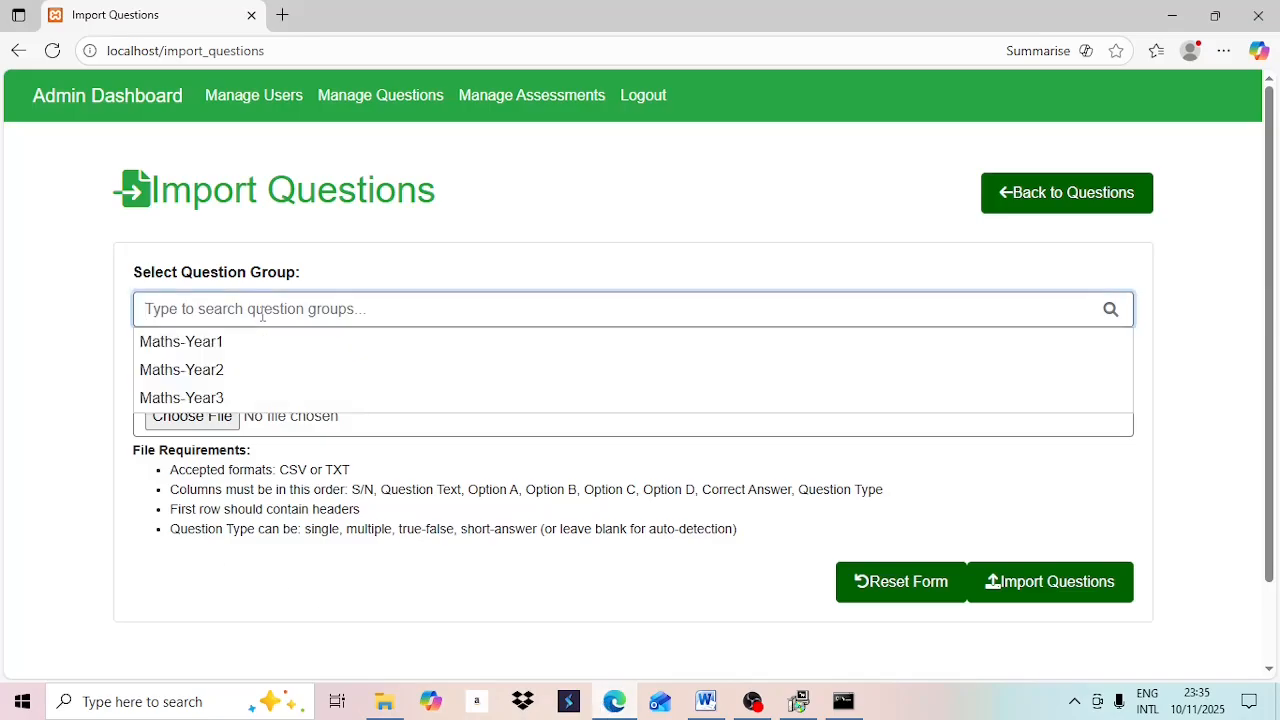
pyautogui.click(203, 343)
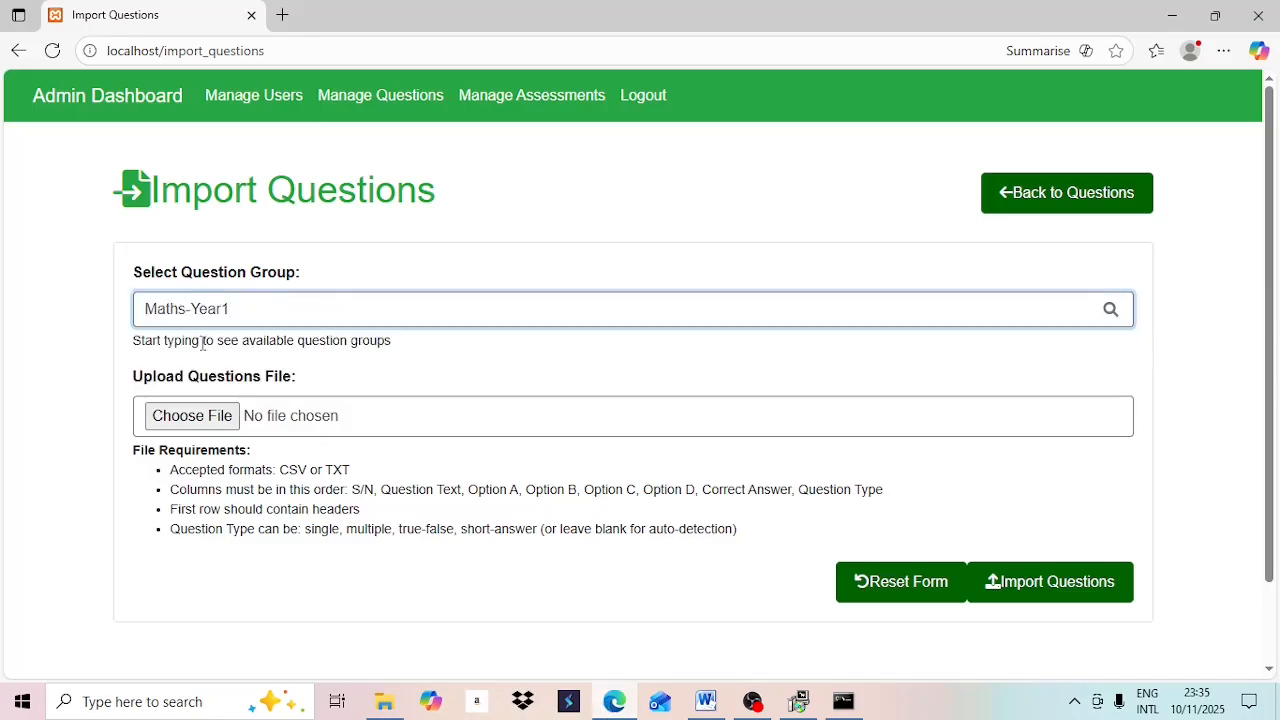
# Upload and import the questions csv file (9 imported, 1 failed), then go back to questions.
pyautogui.click(210, 425)
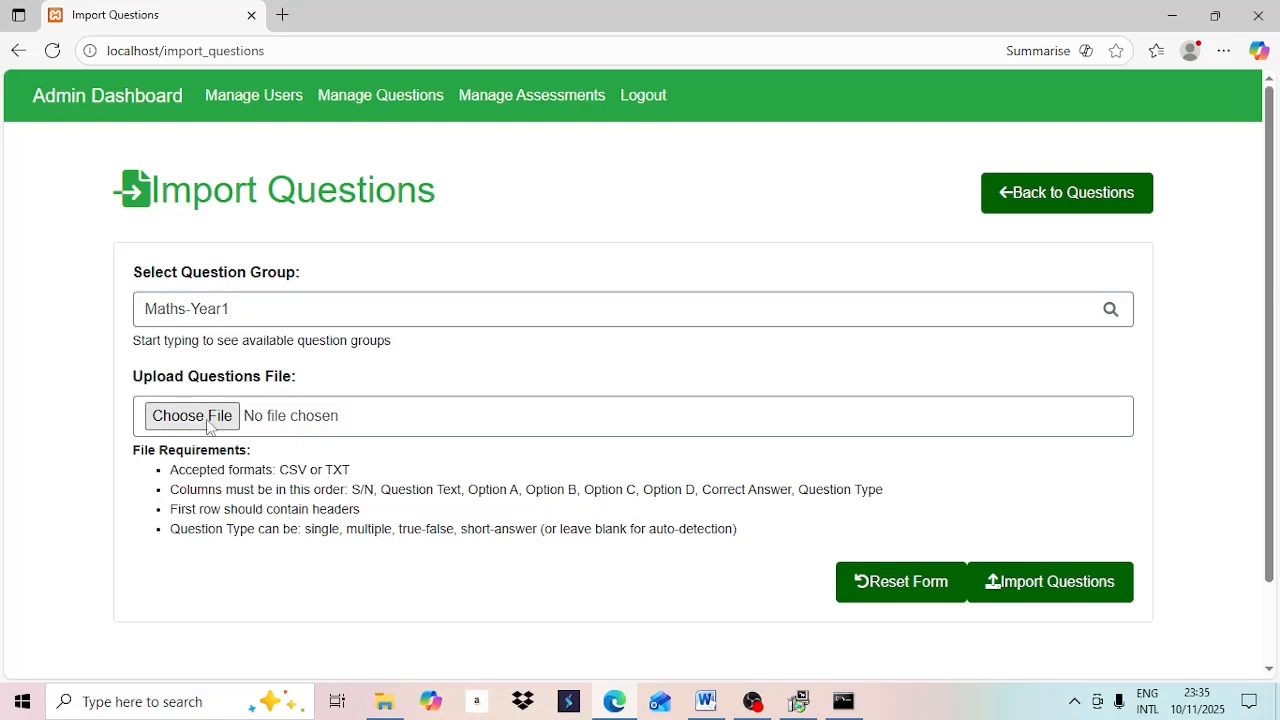
pyautogui.click(207, 421)
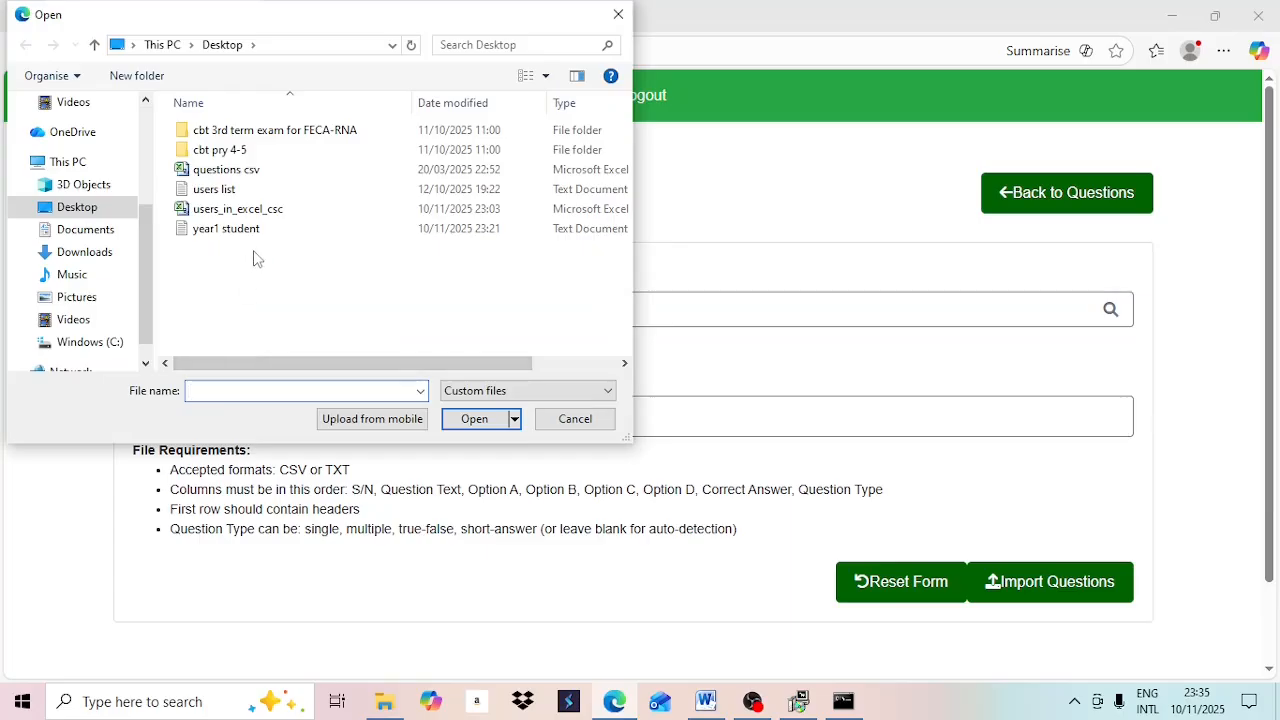
pyautogui.click(265, 180)
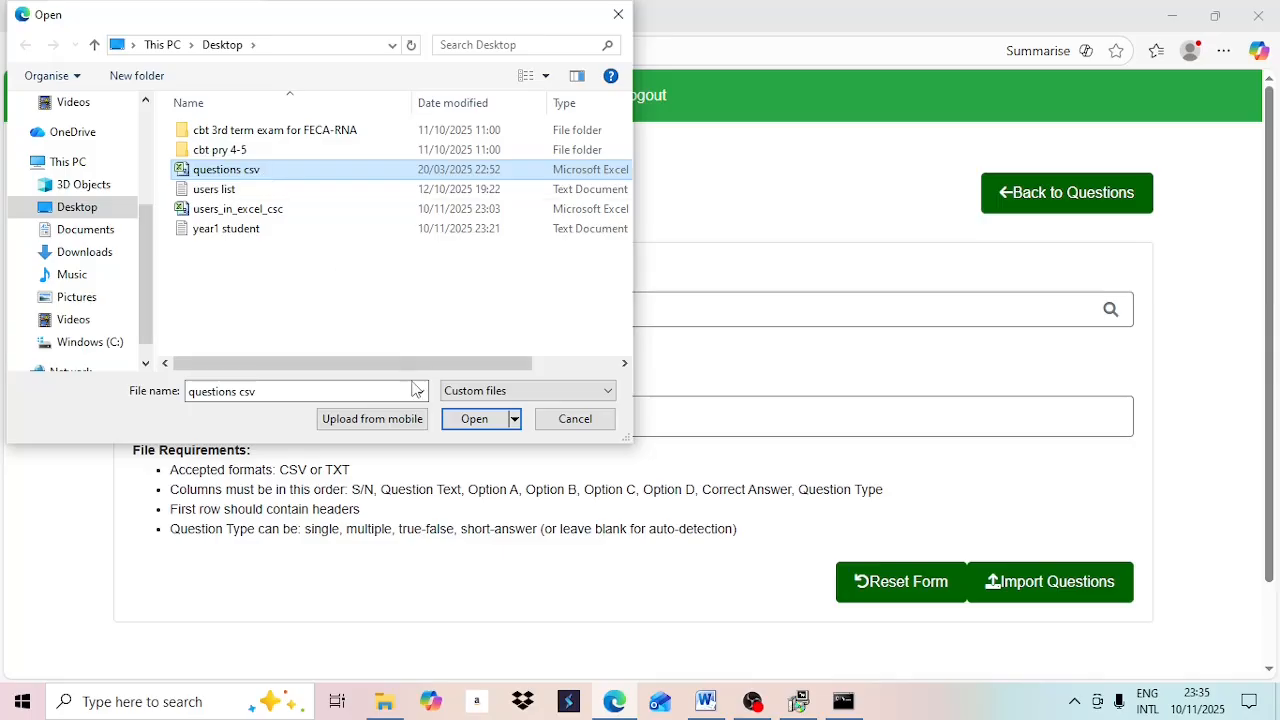
pyautogui.click(474, 418)
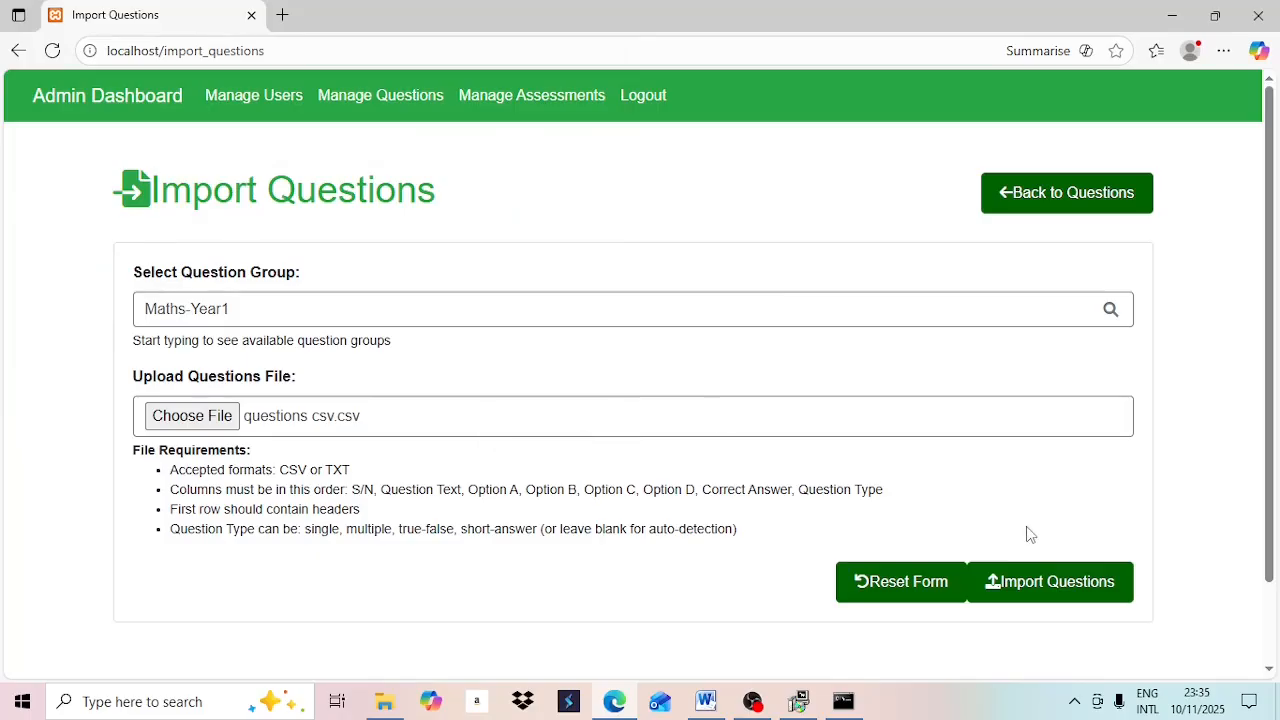
pyautogui.click(1050, 584)
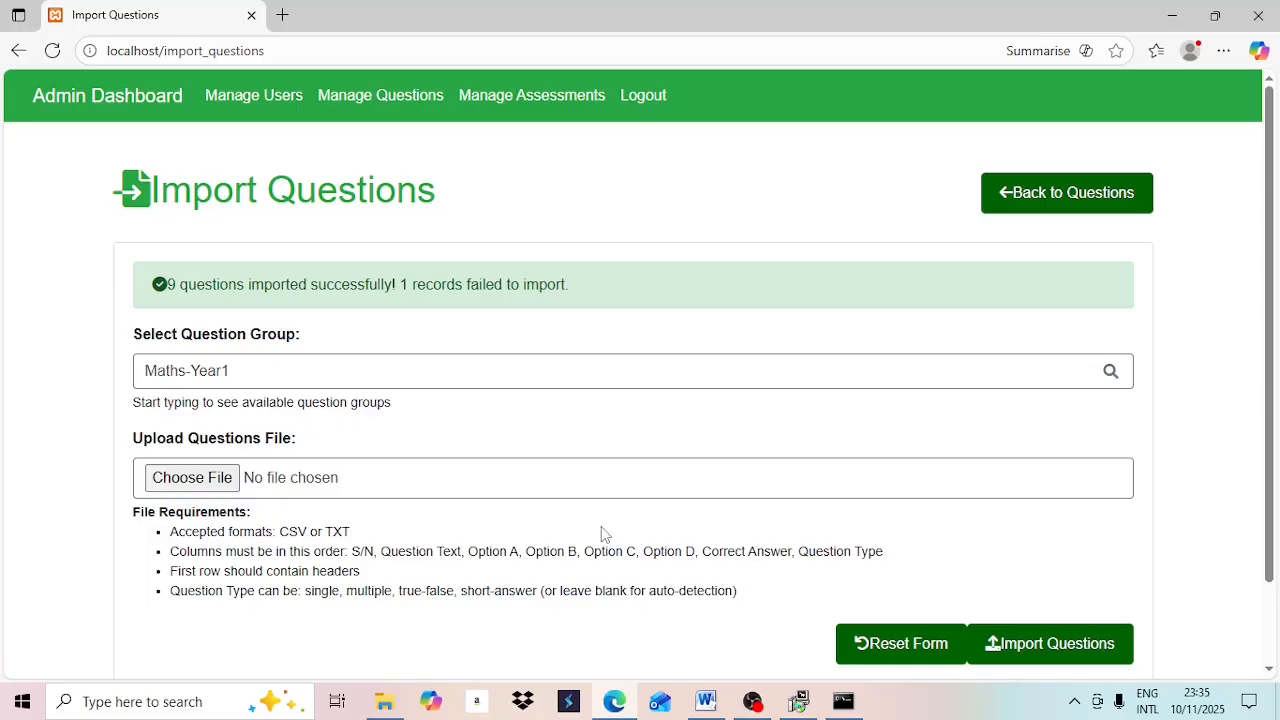
pyautogui.click(1000, 199)
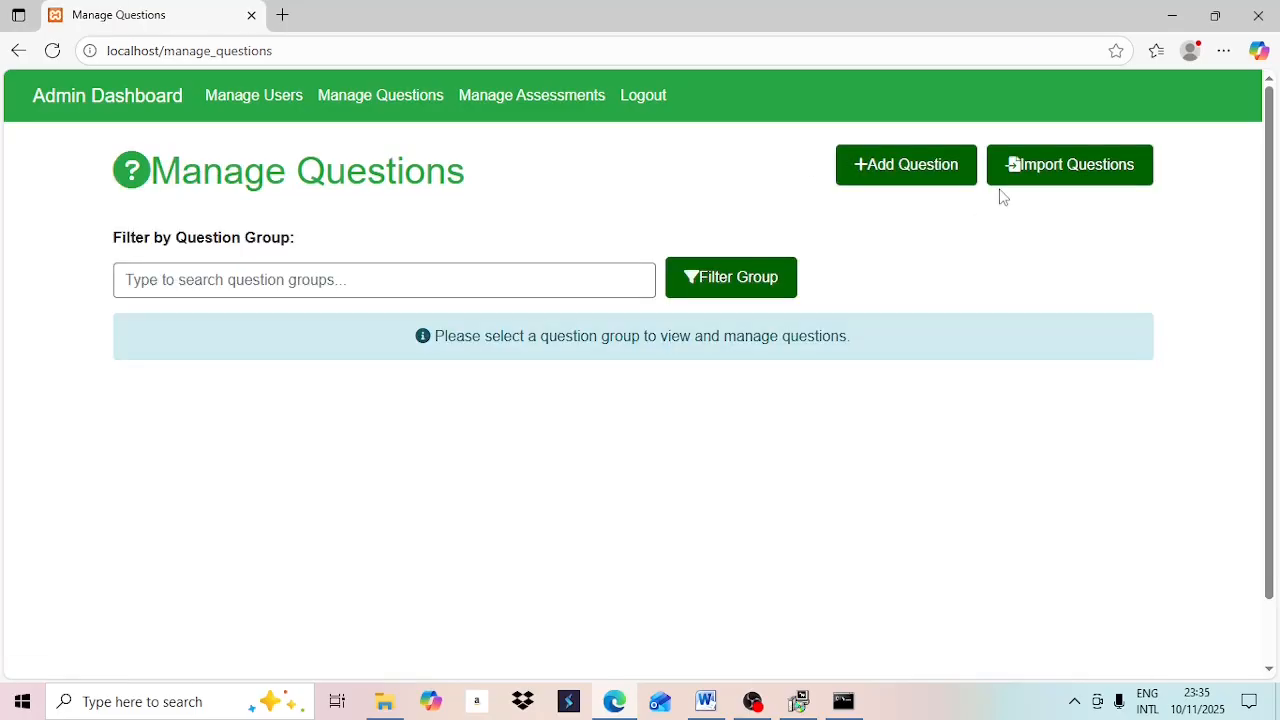
# Filter questions by Maths-Year1 and scroll through its 12 questions, including 'What is 2+2?'.
pyautogui.click(623, 270)
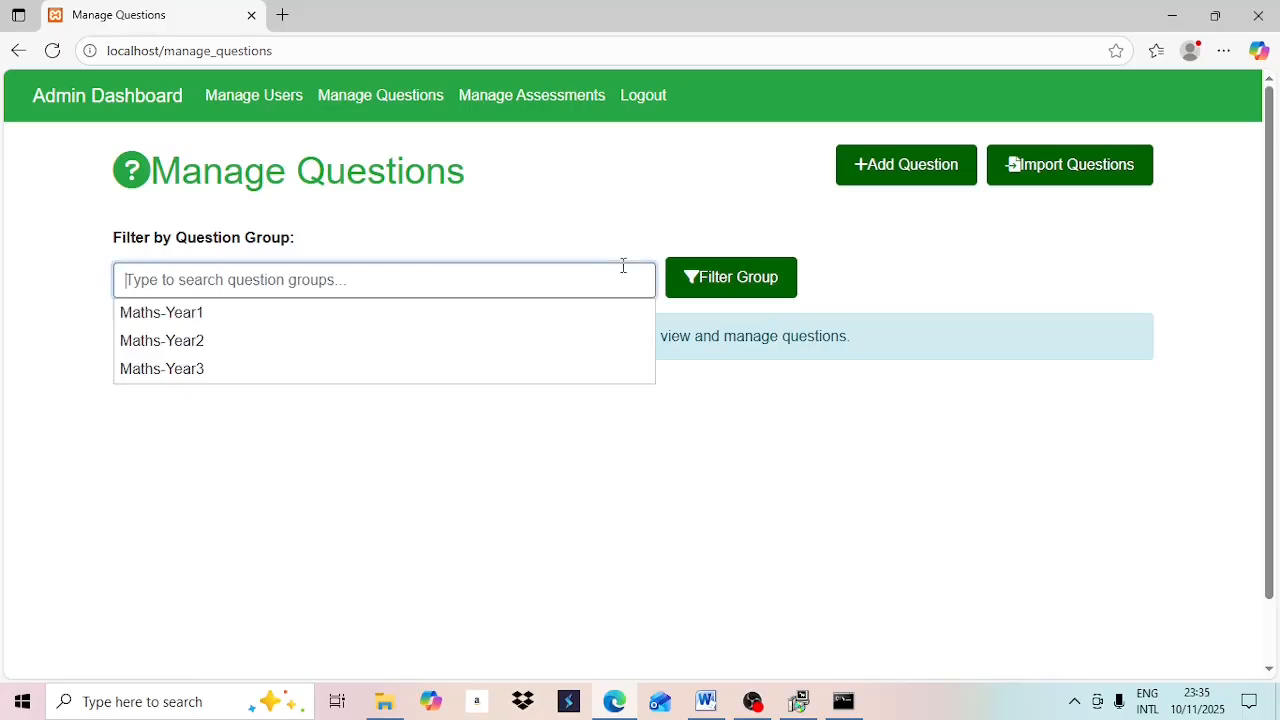
pyautogui.click(314, 326)
pyautogui.click(707, 287)
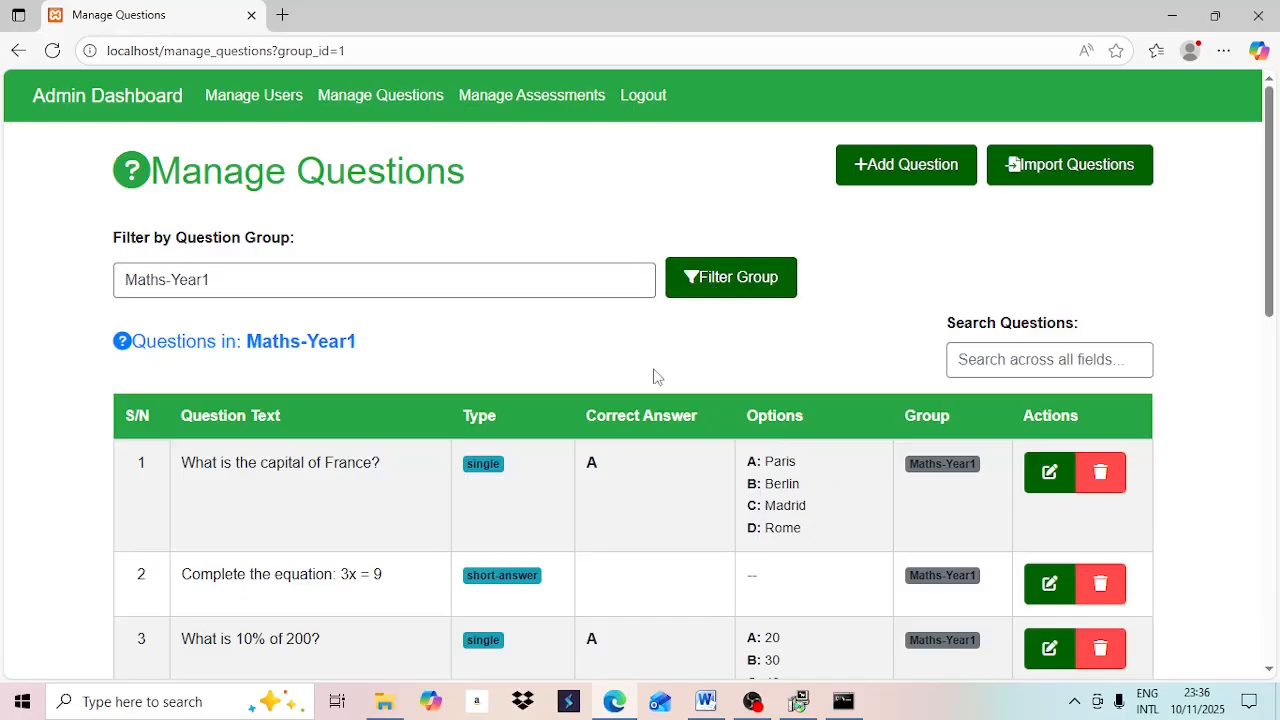
pyautogui.scroll(-3, 655, 376)
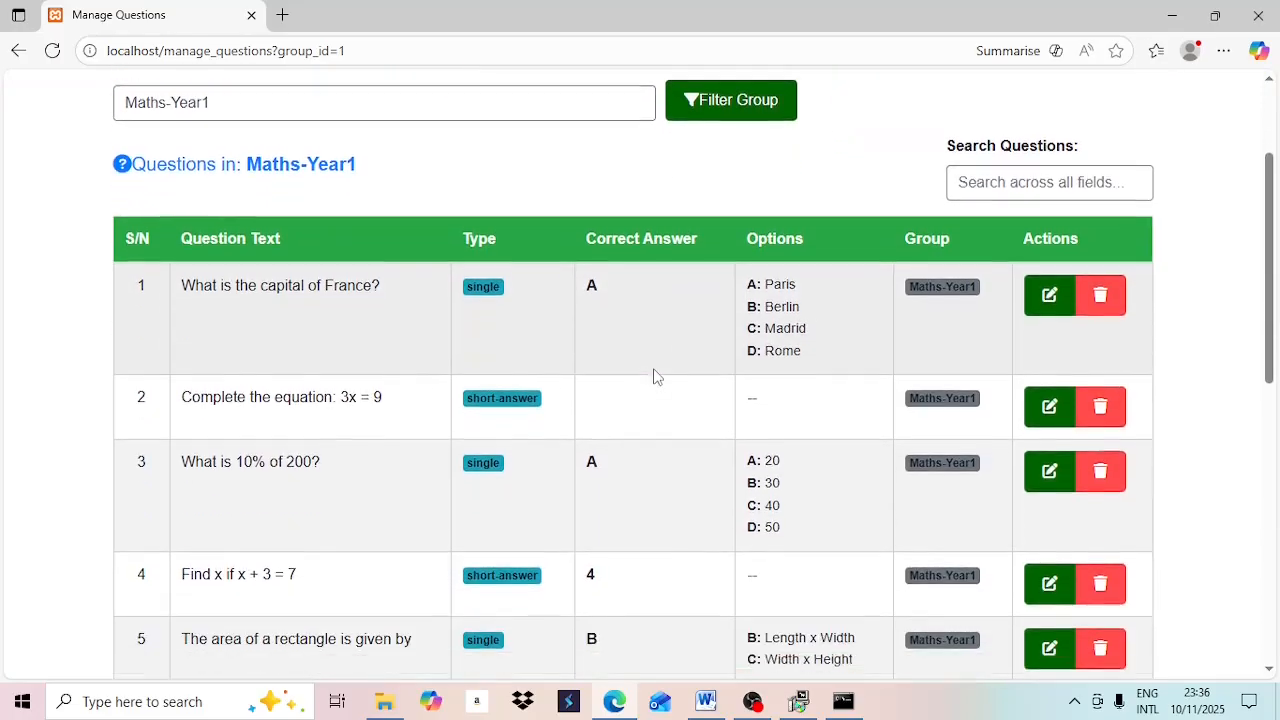
pyautogui.scroll(-5, 655, 376)
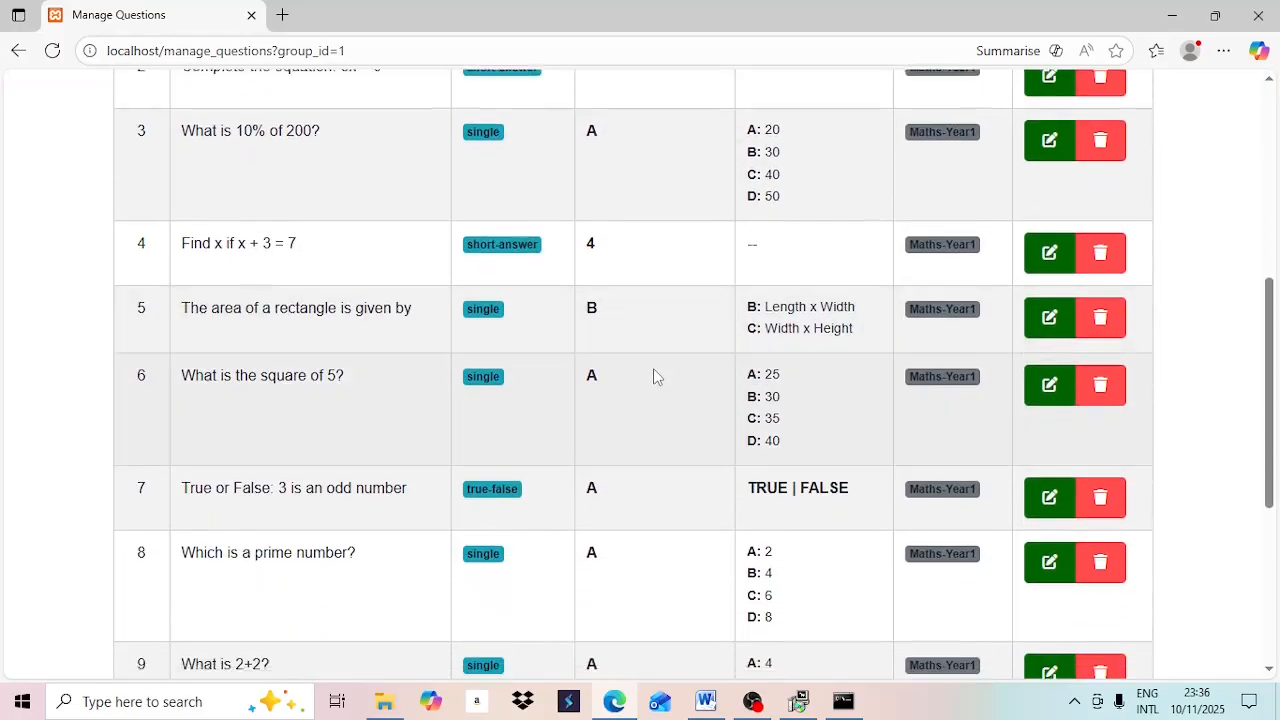
pyautogui.scroll(-4, 655, 376)
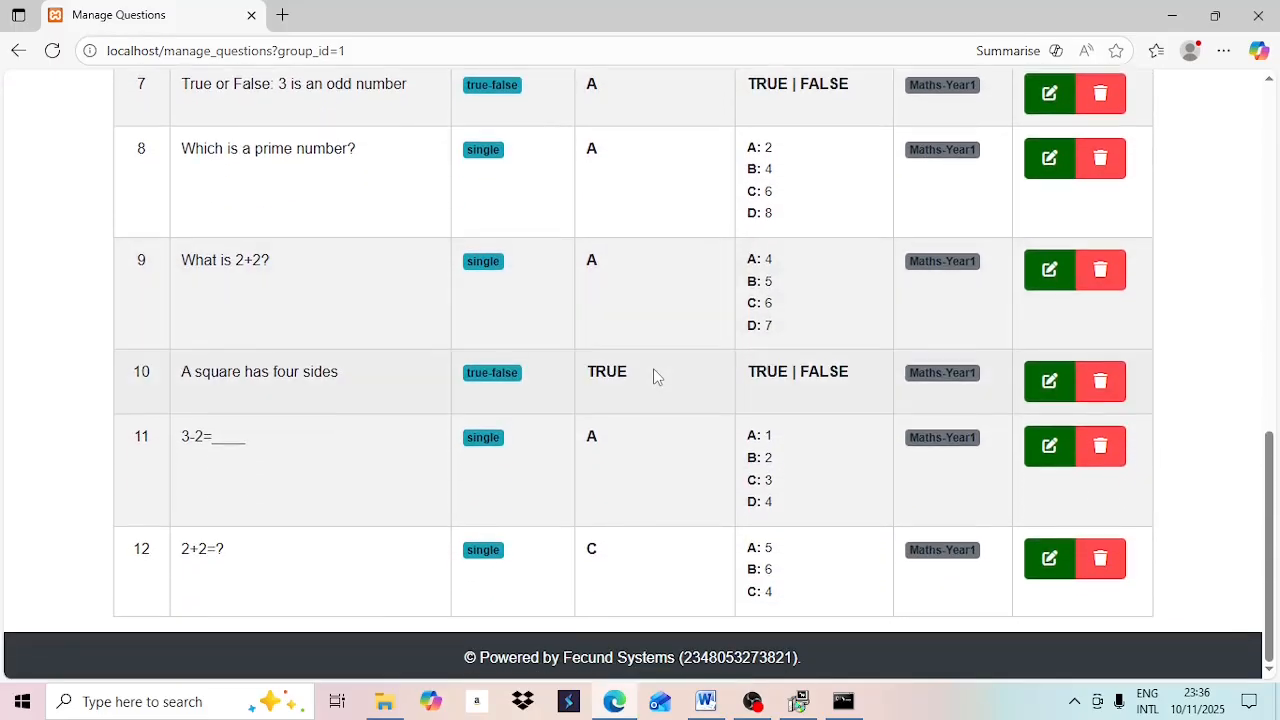
pyautogui.scroll(3, 655, 376)
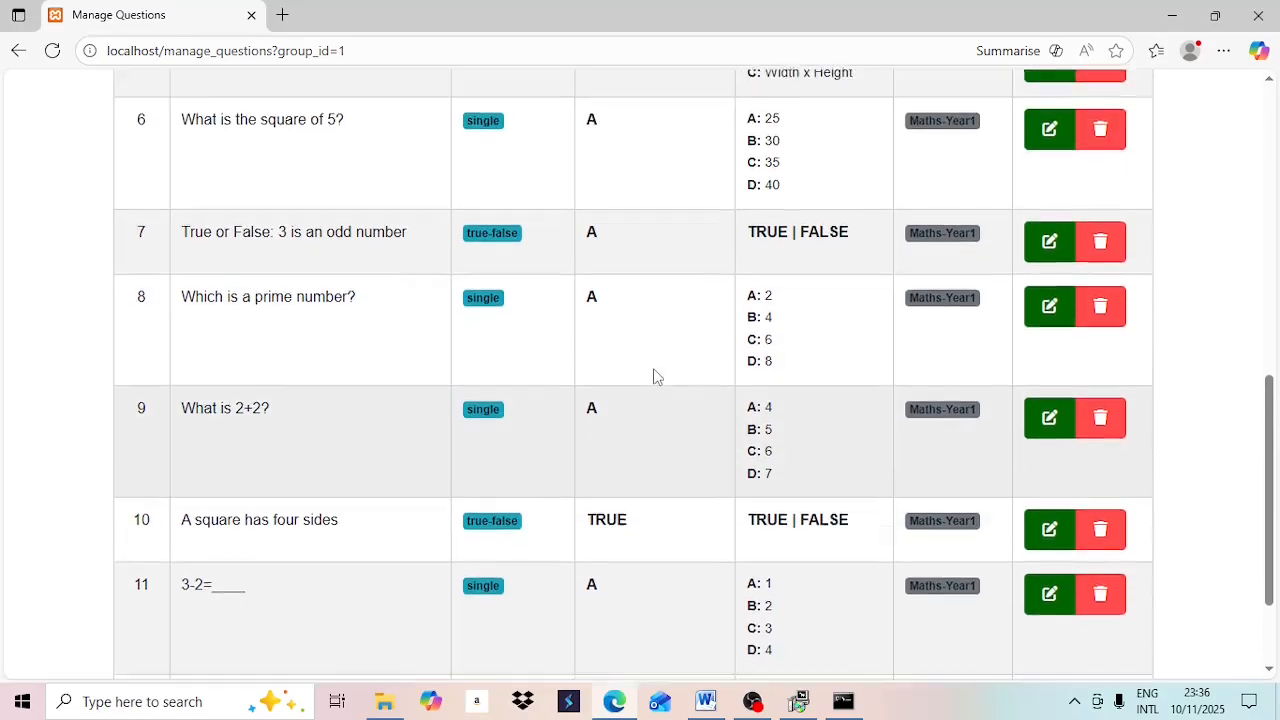
pyautogui.scroll(10, 653, 376)
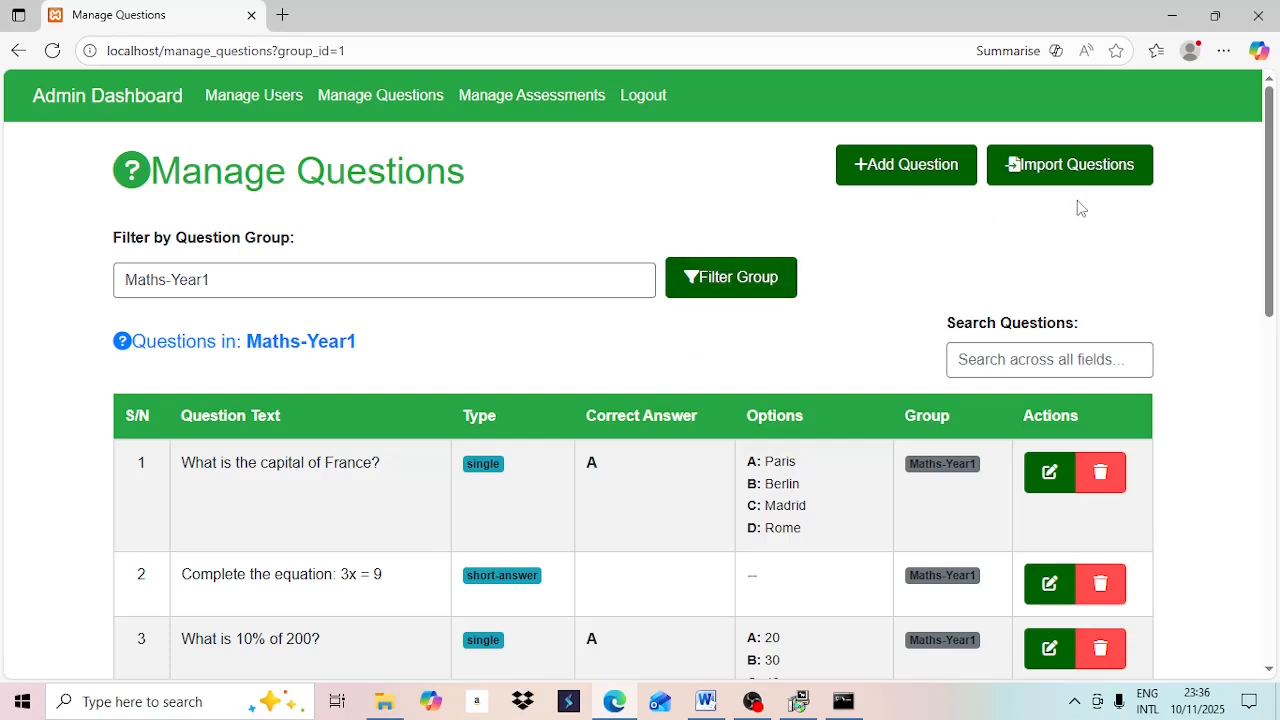
# Go from the Admin Dashboard to Assessments and open the Add New Assessment form.
pyautogui.click(158, 104)
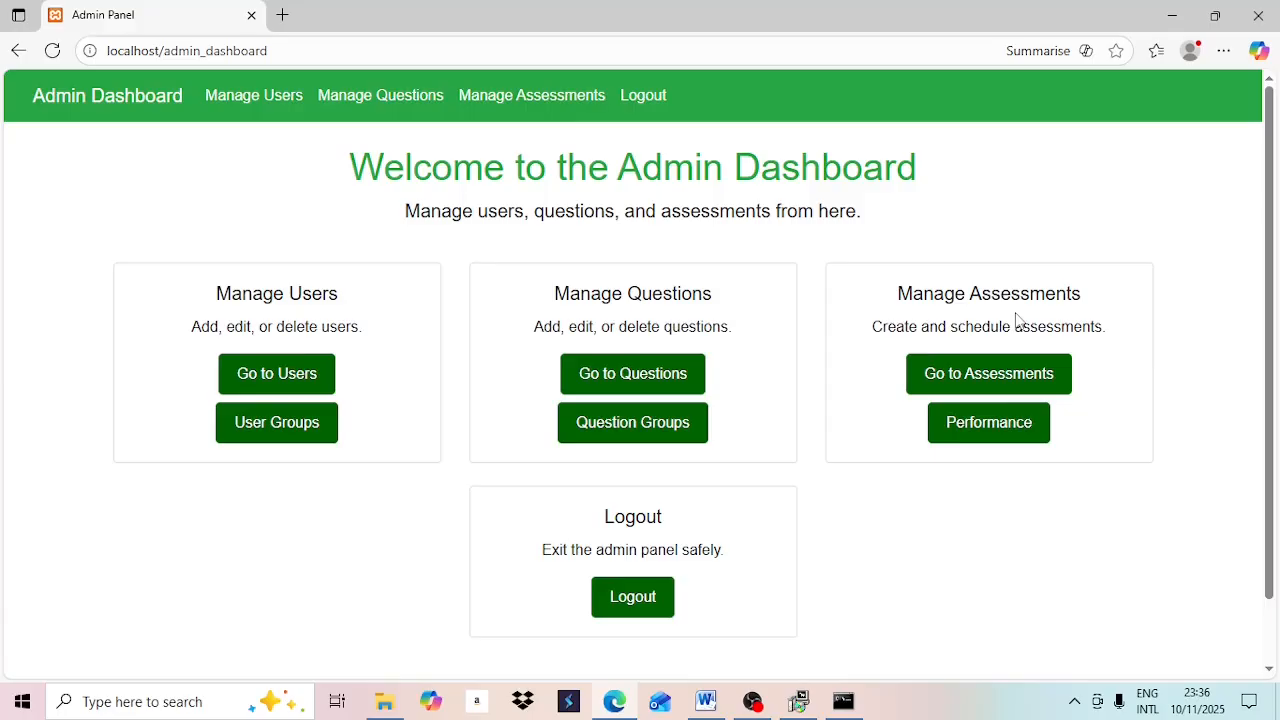
pyautogui.click(975, 388)
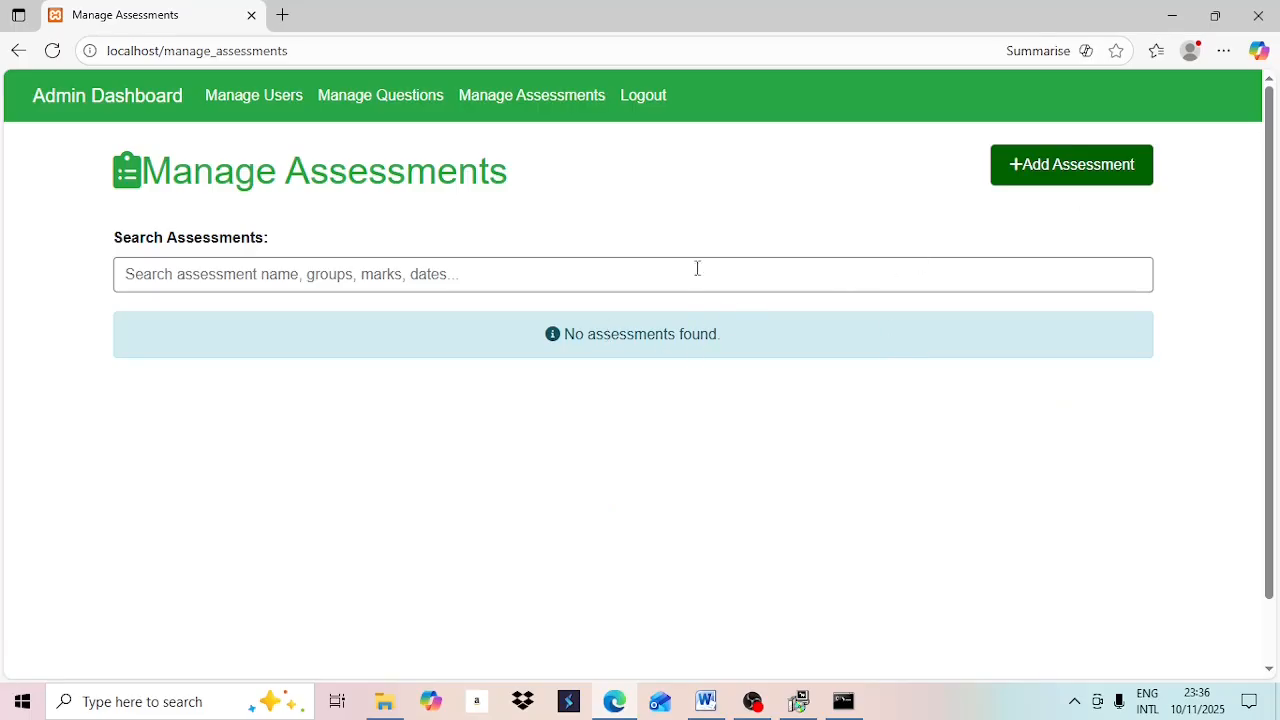
pyautogui.click(1072, 168)
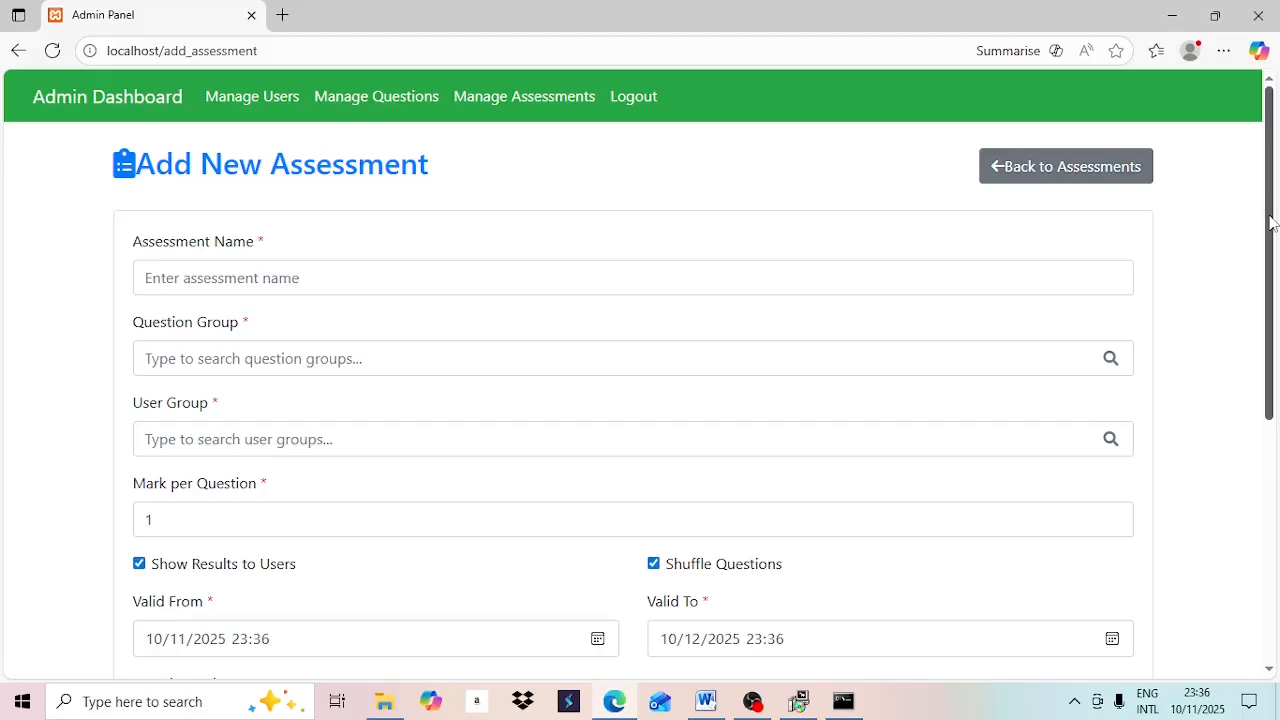
# Name the new assessment 'Mathematics for Year 1'.
pyautogui.moveTo(1272, 224); pyautogui.dragTo(1268, 138)
pyautogui.scroll(-1, 1274, 240)
pyautogui.moveTo(1274, 262); pyautogui.dragTo(1277, 180)
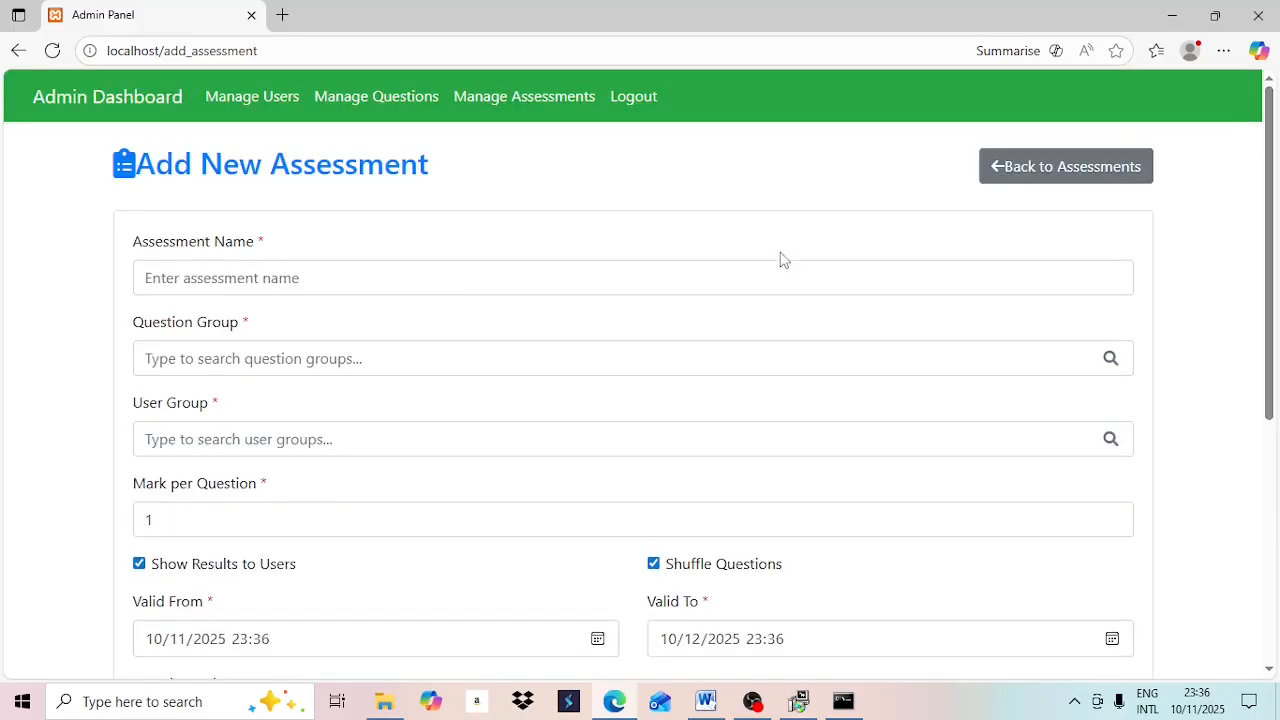
pyautogui.click(251, 277)
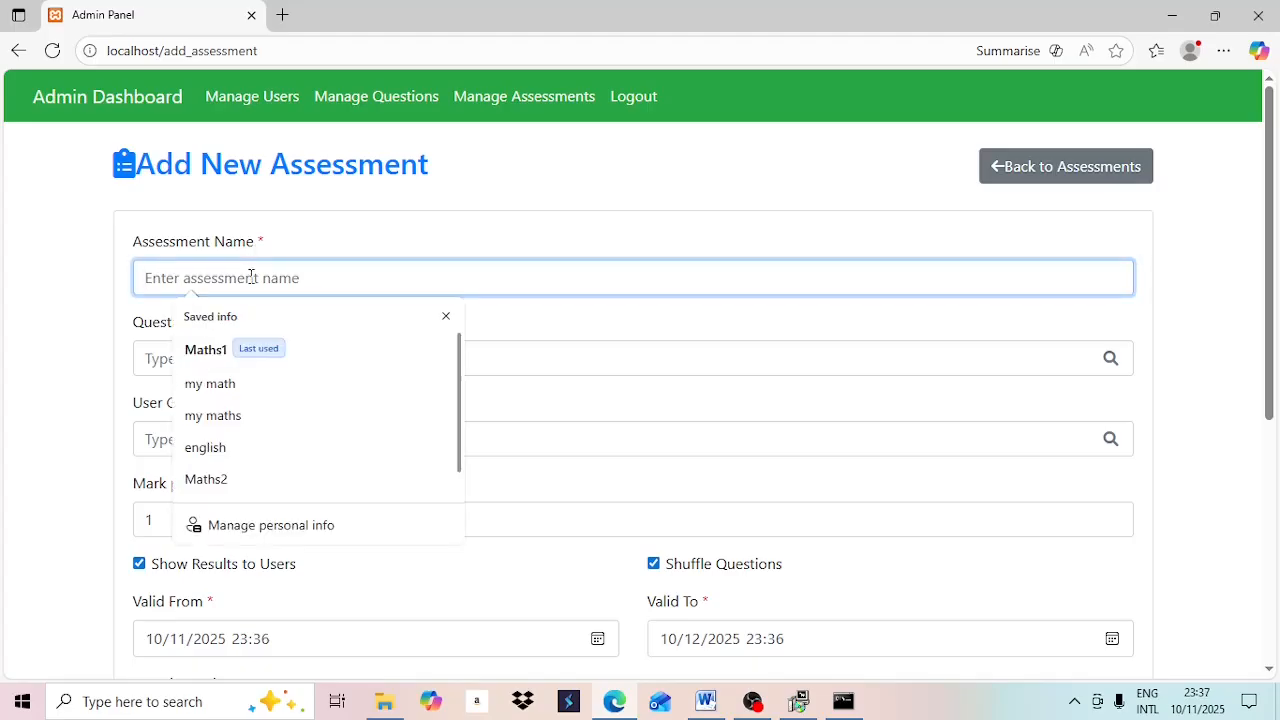
pyautogui.write('Mathematics for')
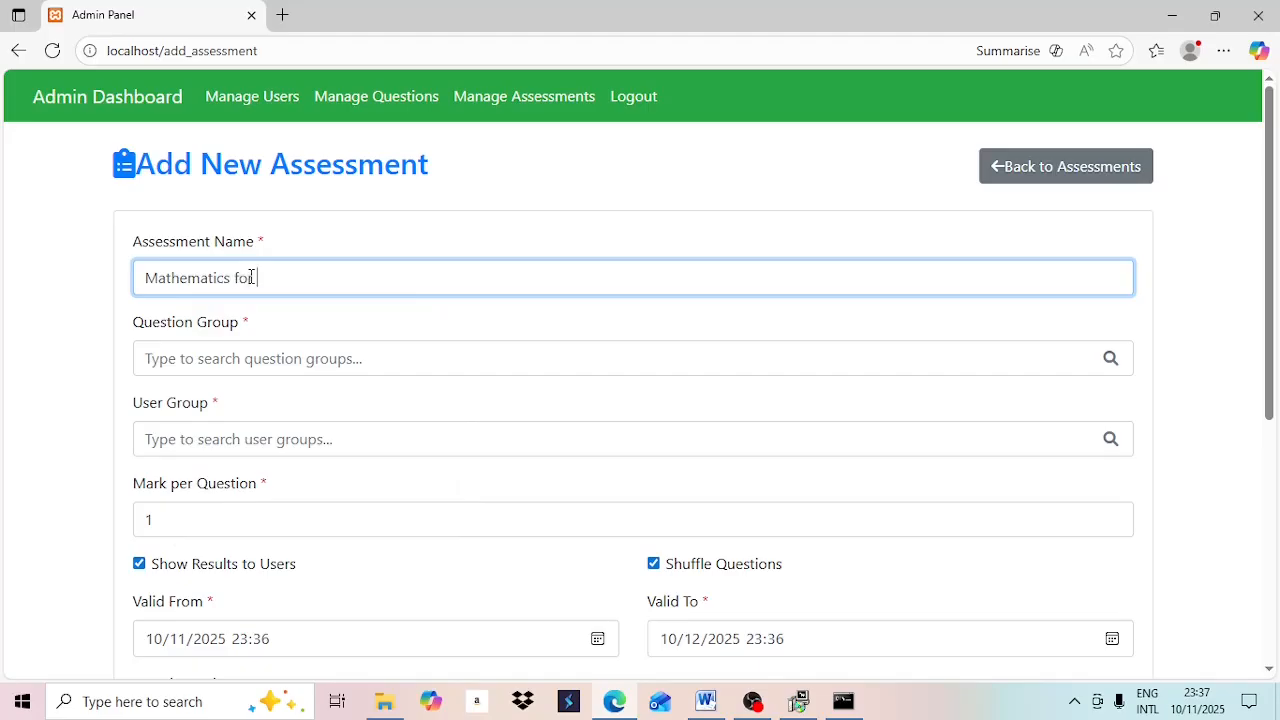
pyautogui.write('ear 1')
# Assign the Maths-Year1 question group and the Year1 user group.
pyautogui.click(734, 367)
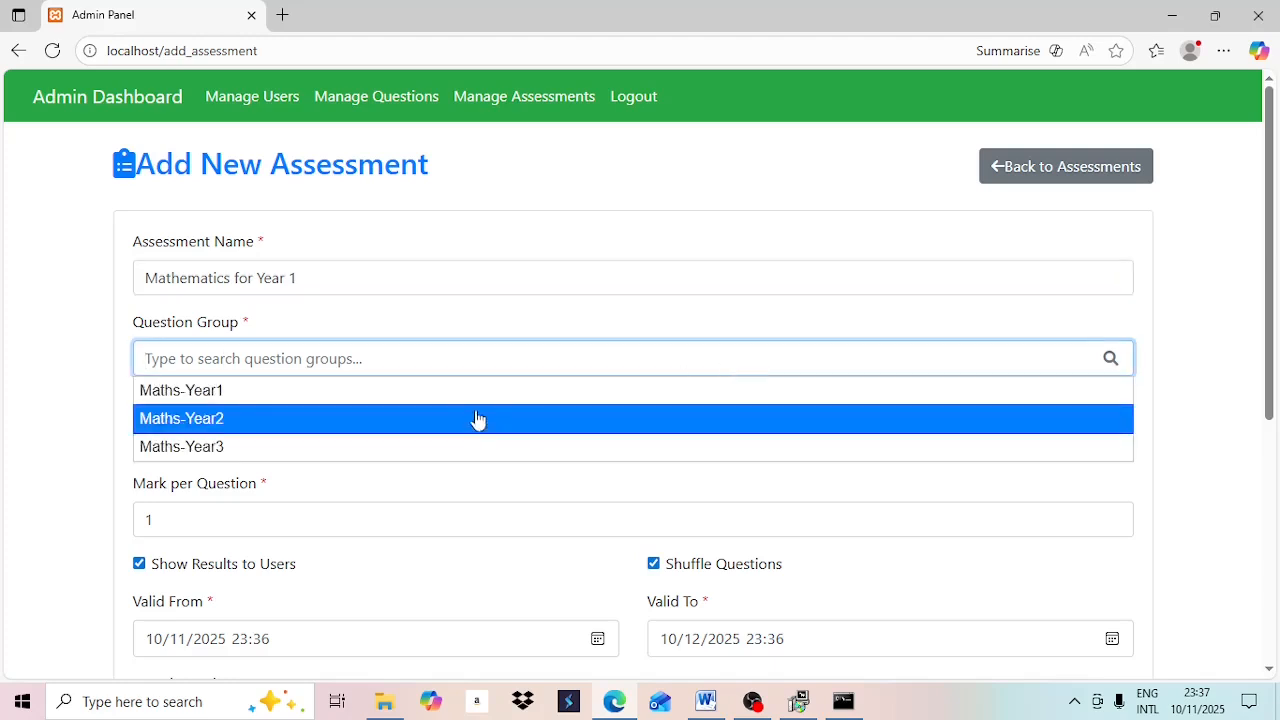
pyautogui.click(476, 402)
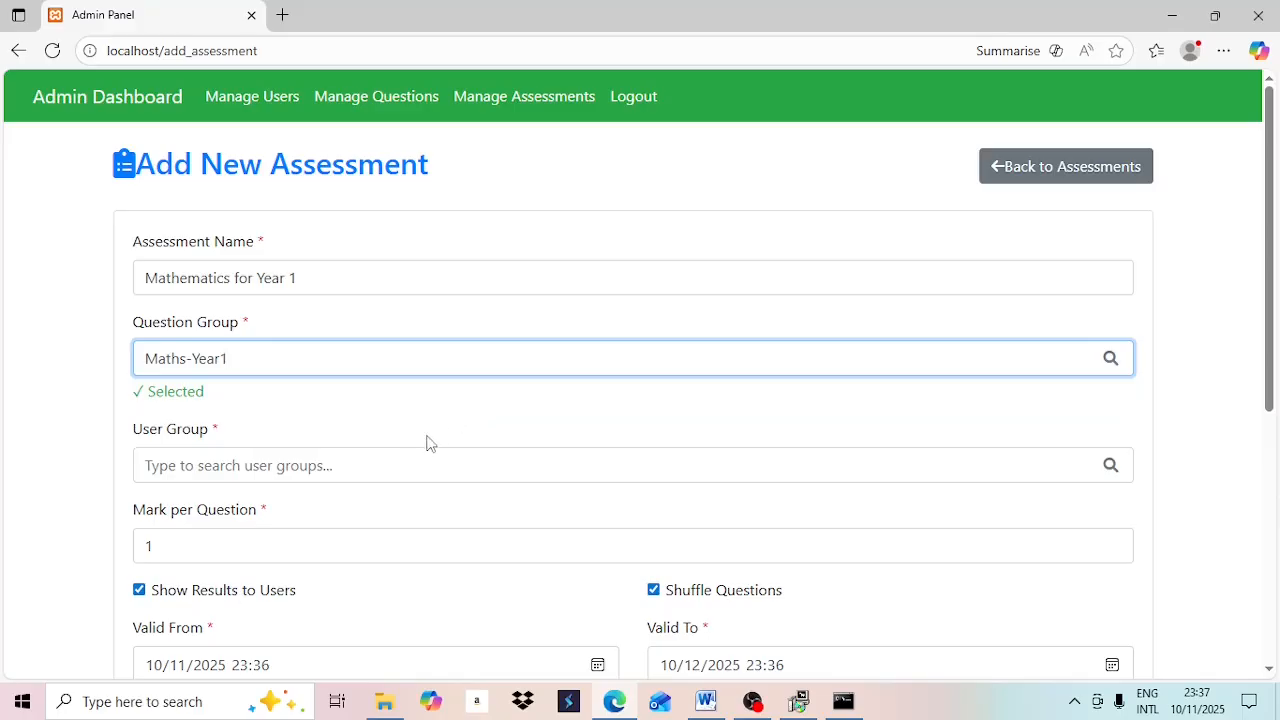
pyautogui.click(372, 479)
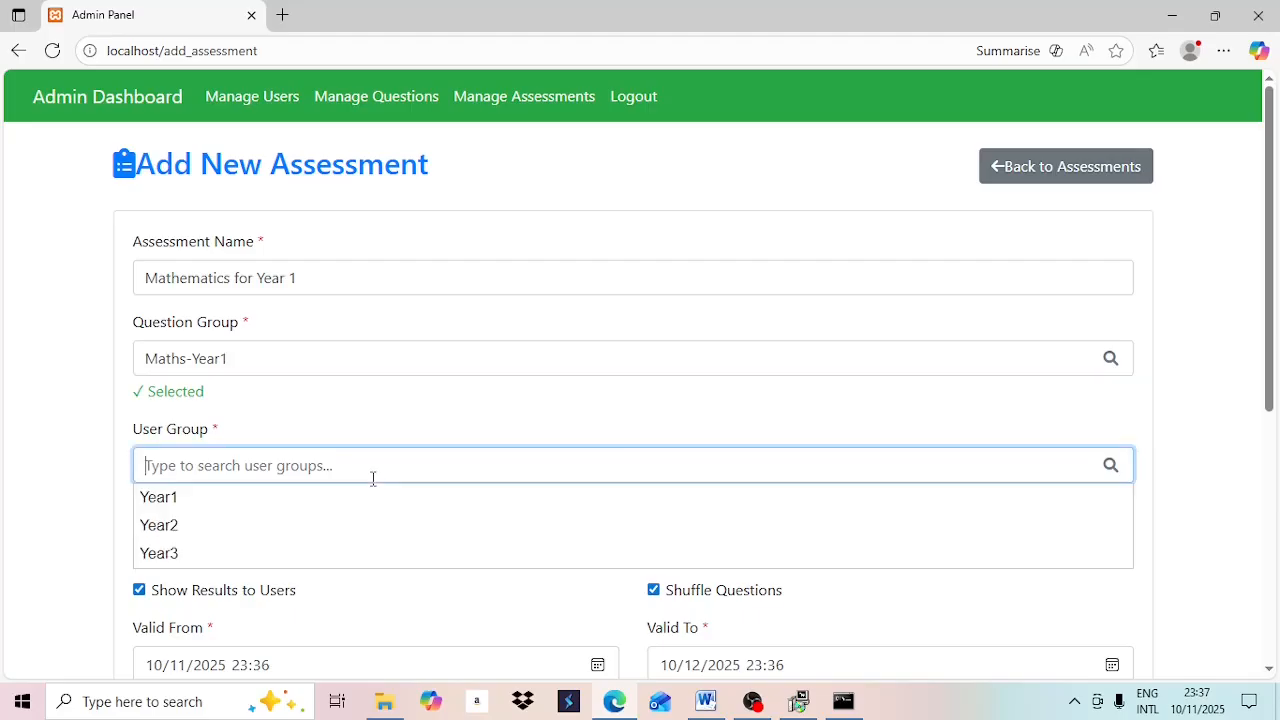
pyautogui.click(266, 498)
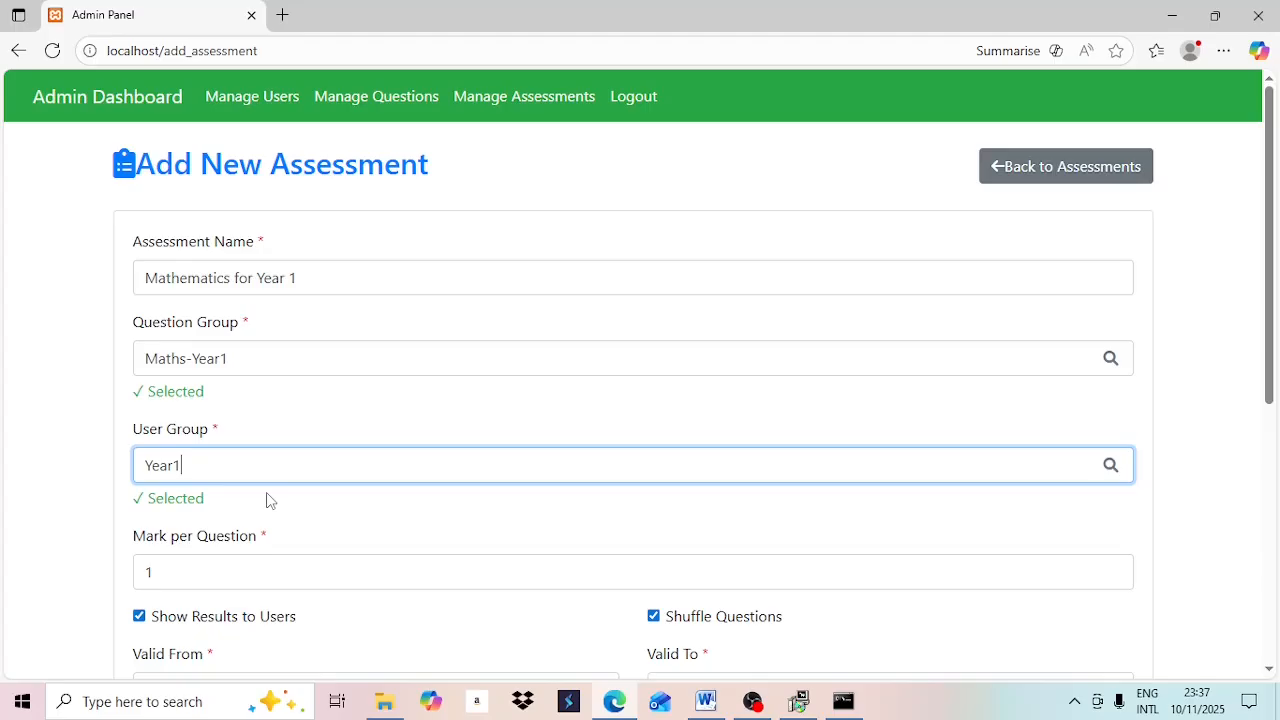
pyautogui.click(1269, 670)
pyautogui.scroll(-2, 1272, 680)
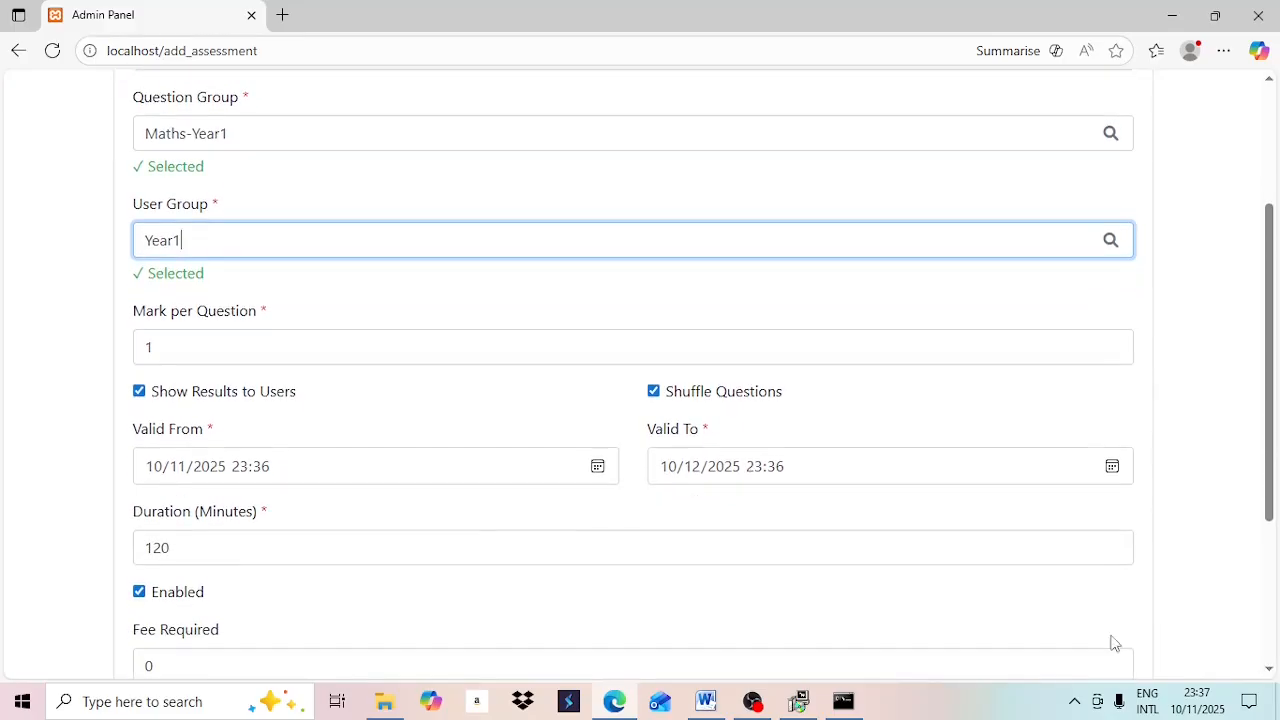
pyautogui.click(238, 343)
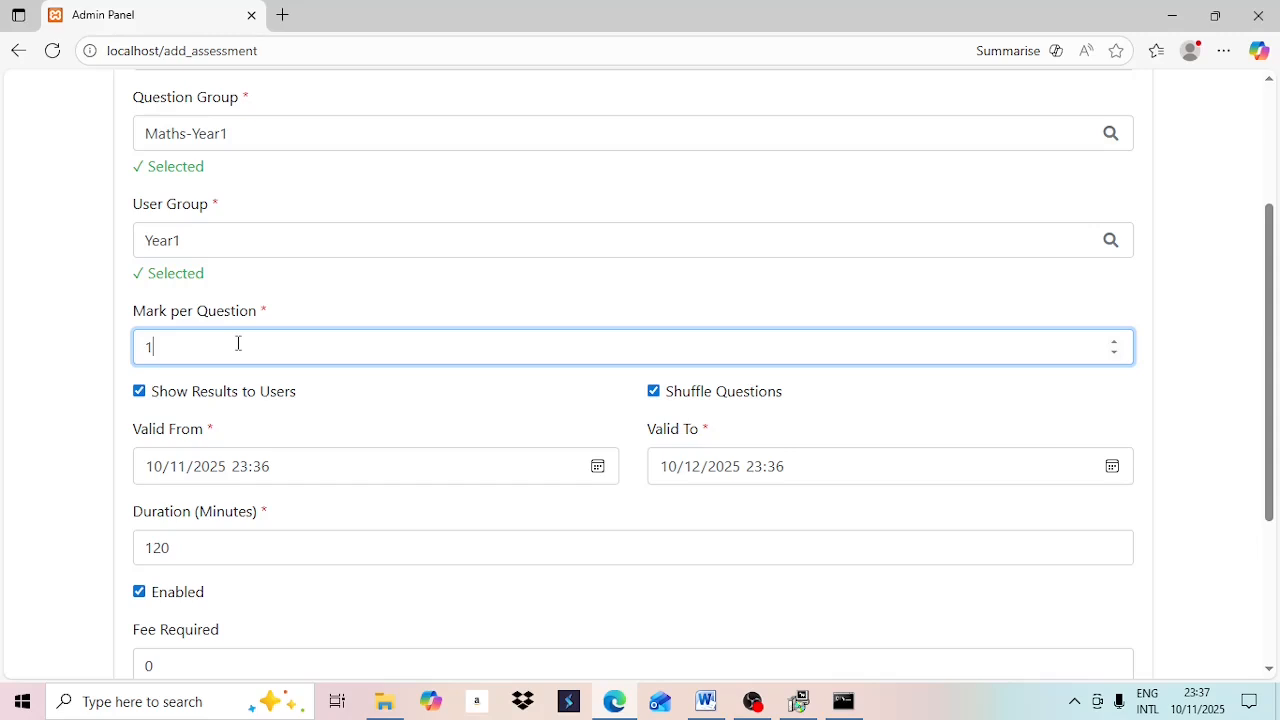
pyautogui.click(1115, 343)
pyautogui.tripleClick(1115, 343)
pyautogui.doubleClick(1115, 352)
pyautogui.doubleClick(1115, 352)
pyautogui.click(146, 392)
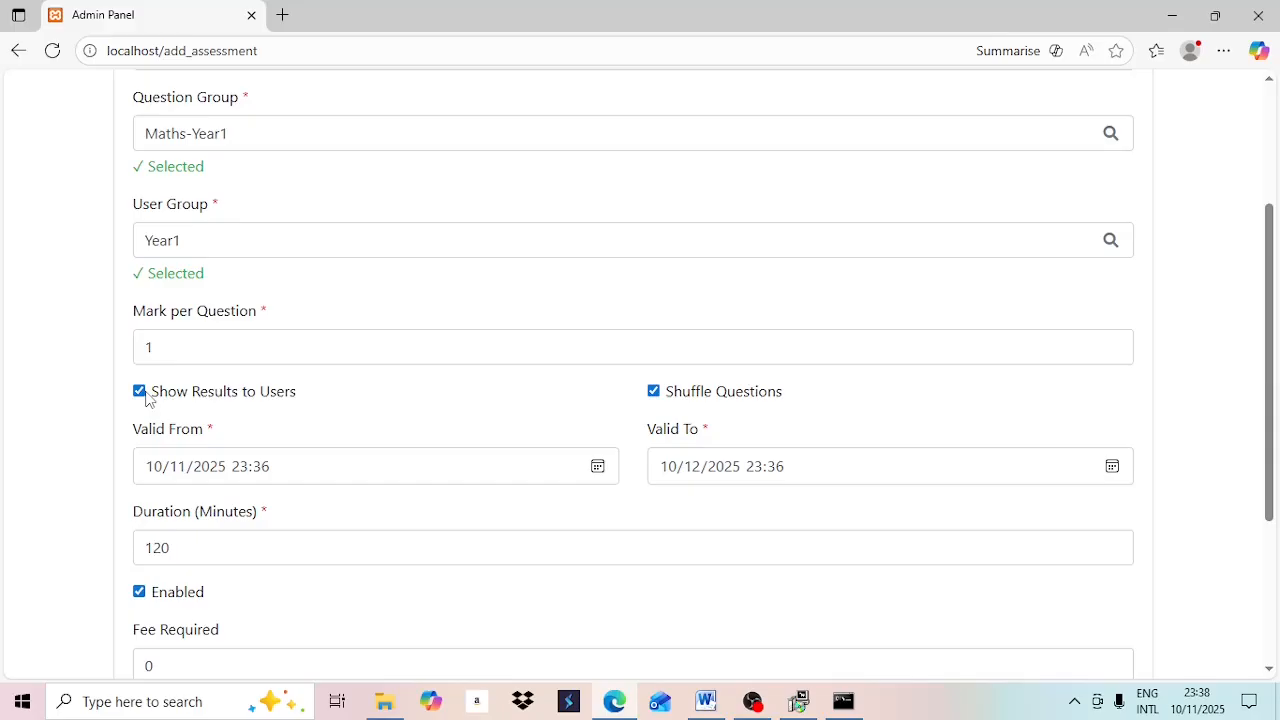
pyautogui.click(140, 393)
pyautogui.click(140, 393)
pyautogui.click(654, 392)
pyautogui.click(654, 392)
# Change the new assessment's duration from 120 to 20 minutes, then scroll down to Instructions.
pyautogui.scroll(-2, 982, 569)
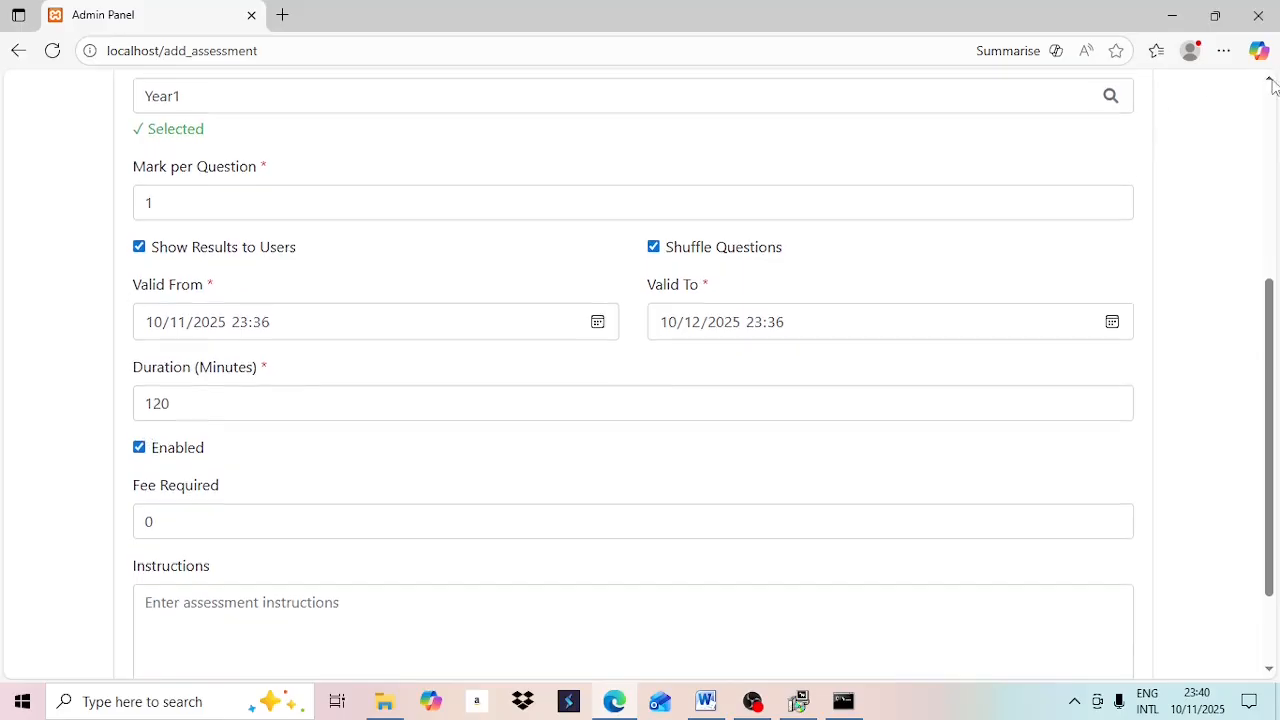
pyautogui.scroll(3, 1273, 85)
pyautogui.scroll(1, 1273, 85)
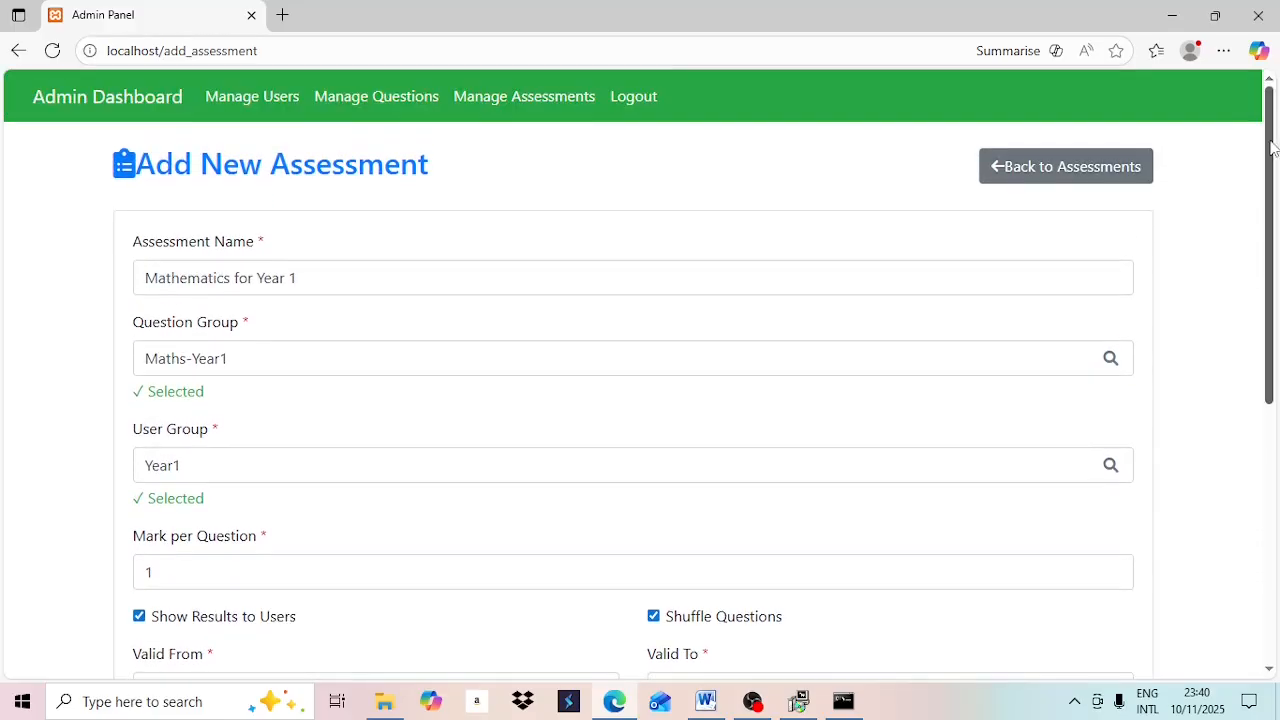
pyautogui.moveTo(1270, 148); pyautogui.dragTo(1262, 116)
pyautogui.moveTo(1268, 165); pyautogui.dragTo(1272, 302)
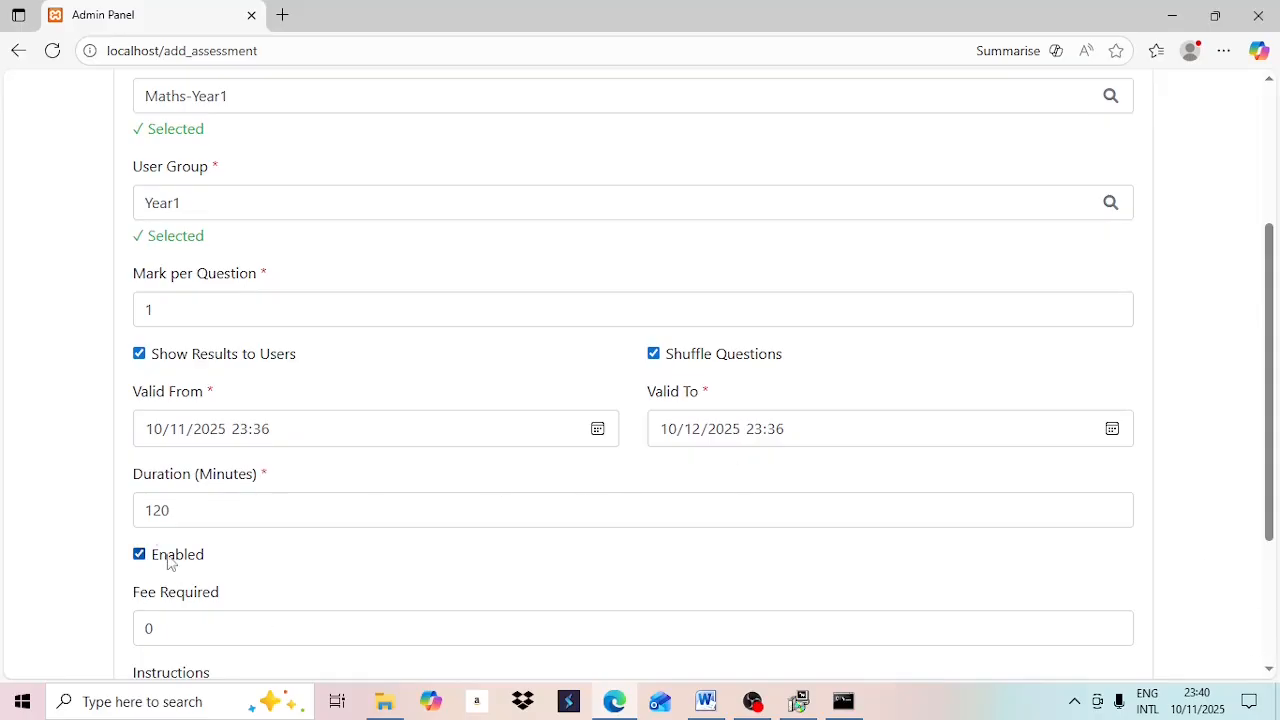
pyautogui.click(160, 512)
pyautogui.press('BackSpace')
pyautogui.press('BackSpace')
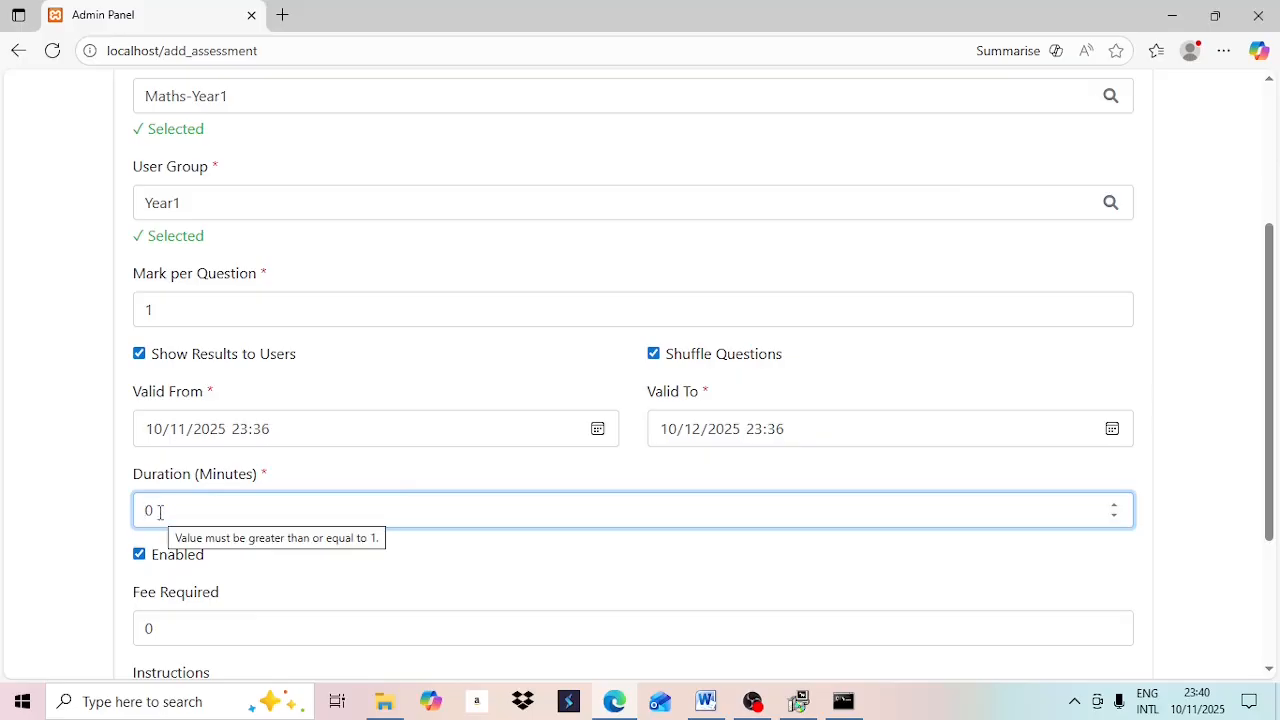
pyautogui.write('2')
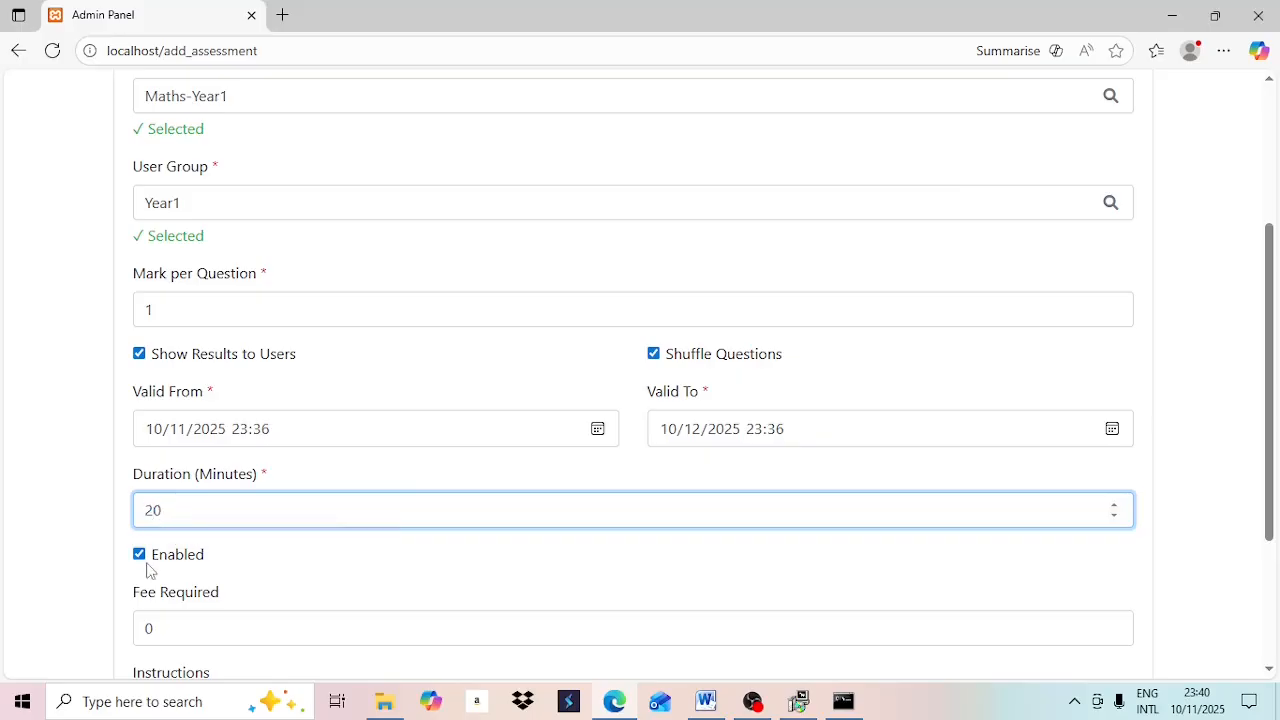
pyautogui.click(1270, 670)
pyautogui.scroll(-3, 1270, 675)
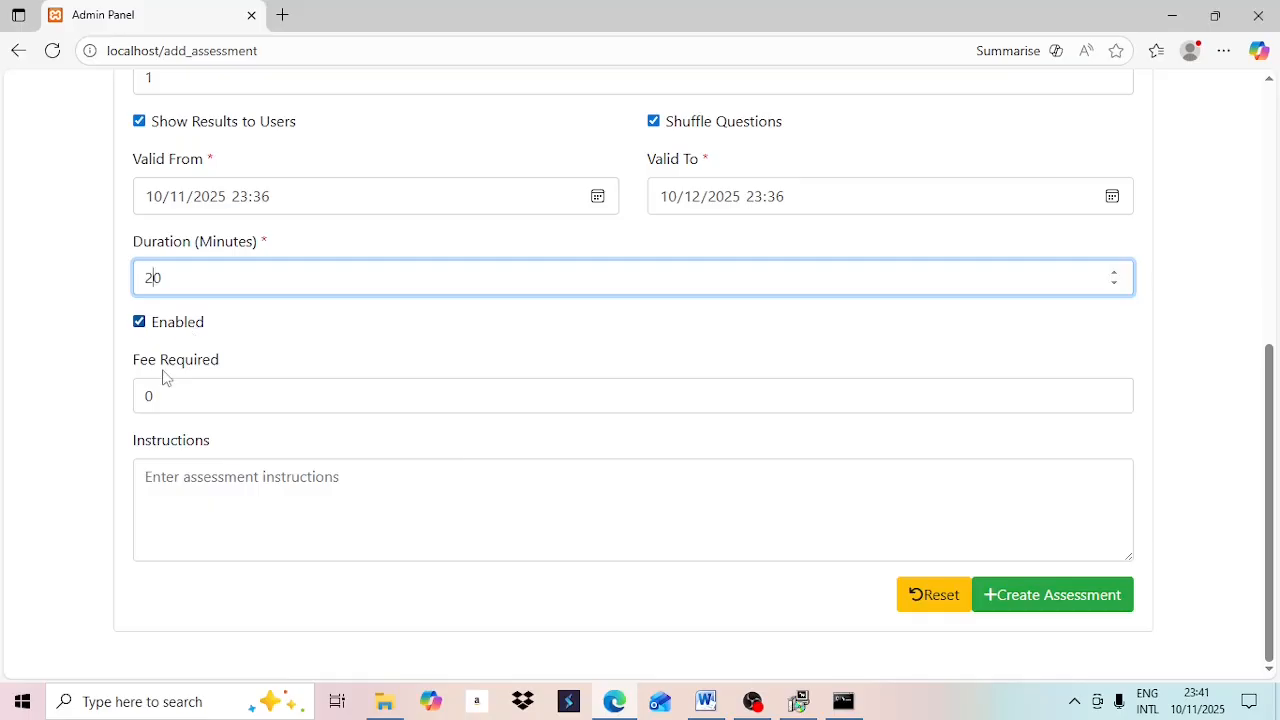
# Enter 'Answer all questions. All questions carry equal marks.' in the Instructions box.
pyautogui.click(239, 488)
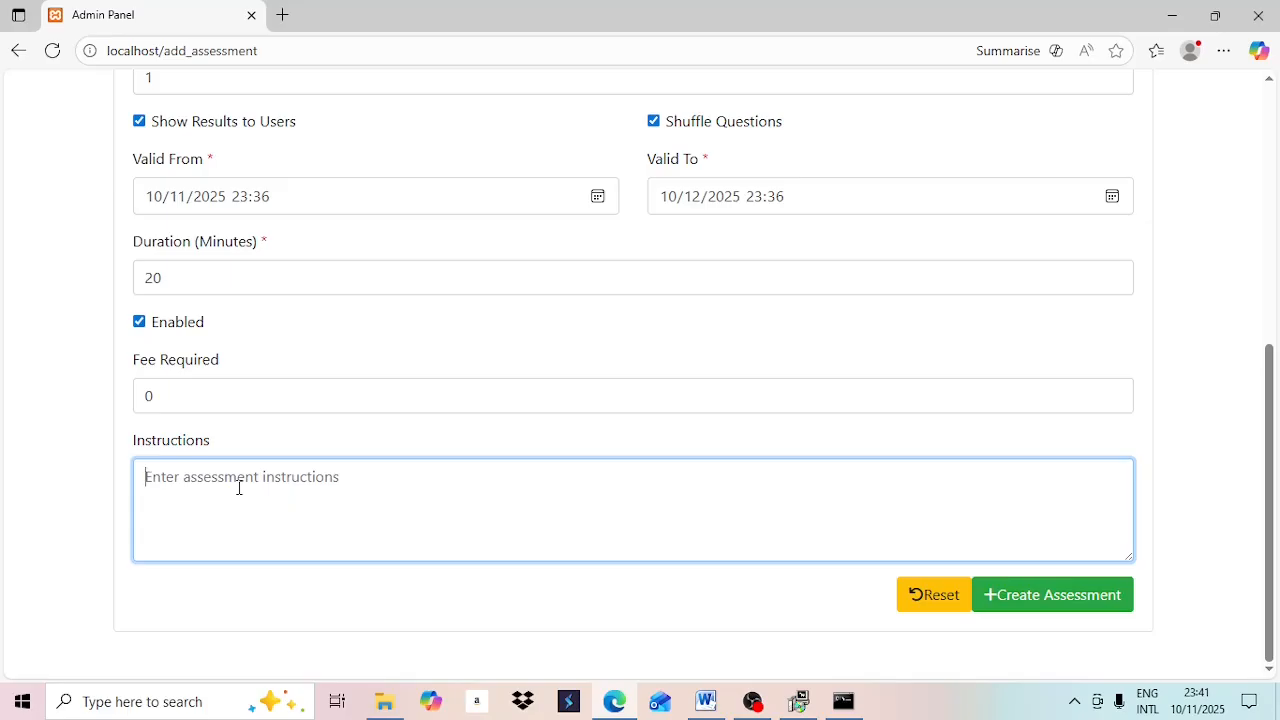
pyautogui.write('An')
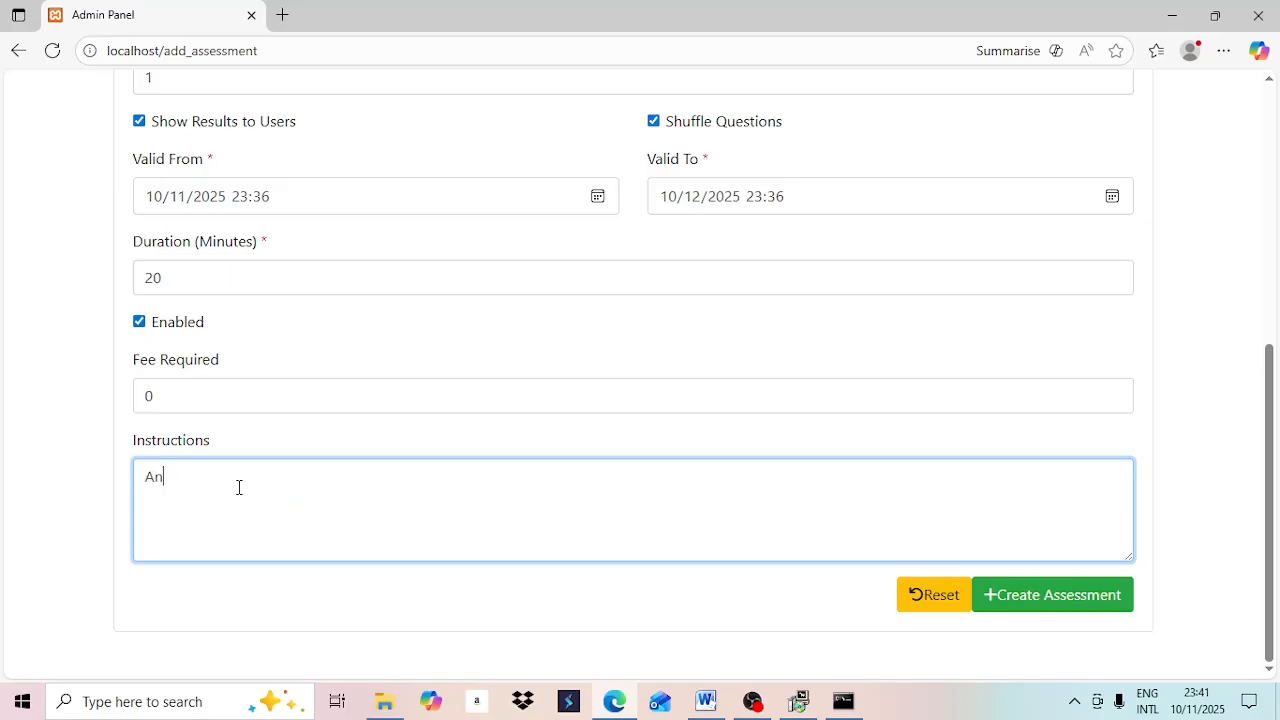
pyautogui.write('swer all questions. All questions carry equal mark')
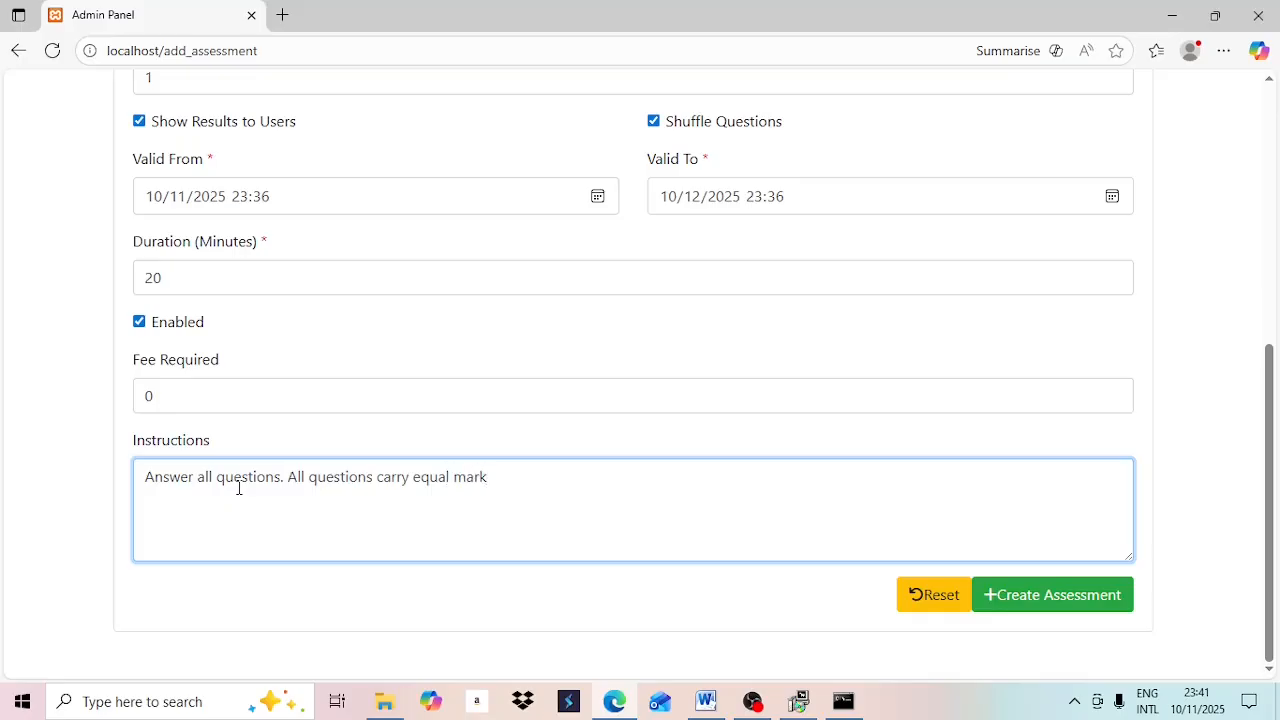
pyautogui.write('s.')
# Save the filled-in form with Create Assessment.
pyautogui.click(1046, 596)
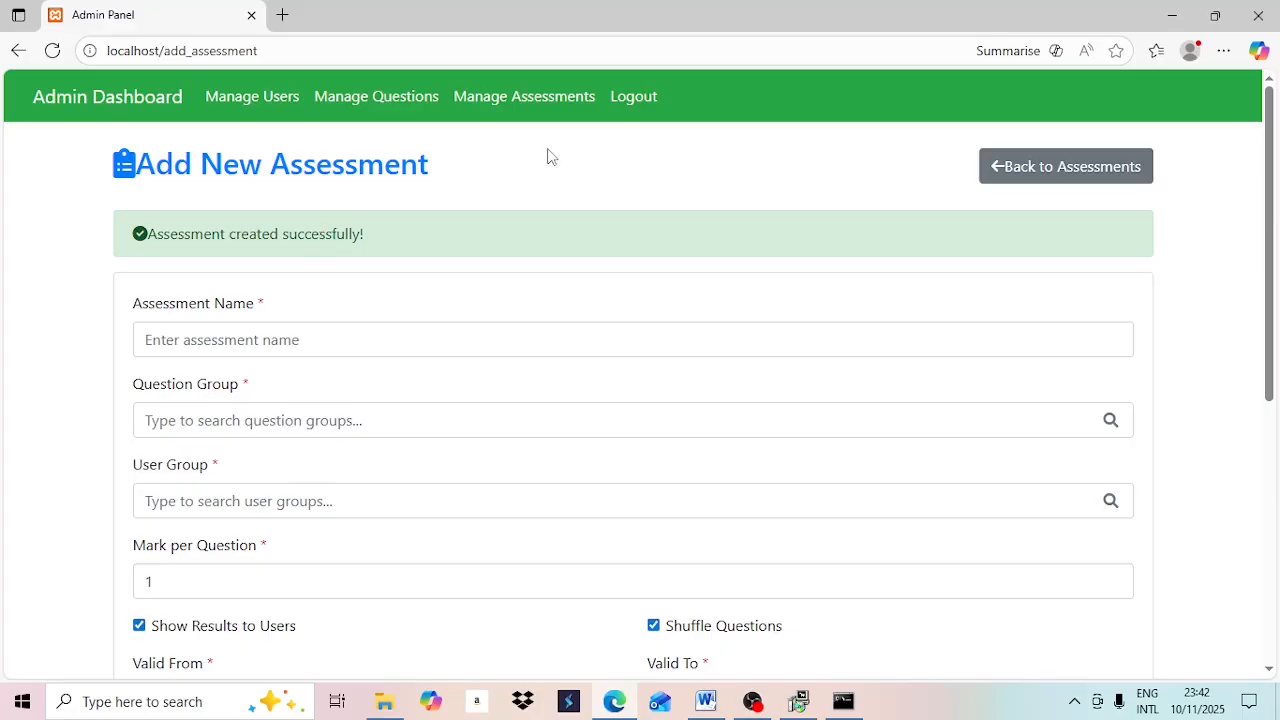
# Open Manage Assessments and highlight the Question Group and User Group column headings.
pyautogui.click(549, 100)
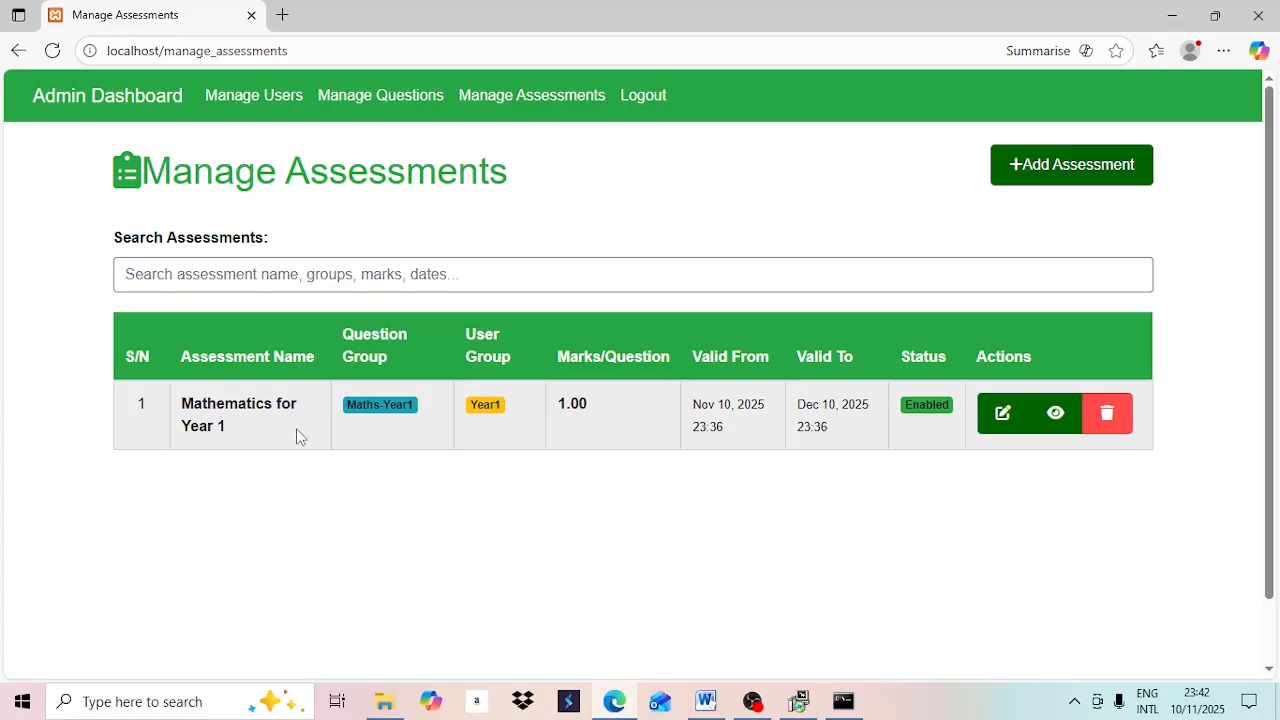
pyautogui.doubleClick(387, 342)
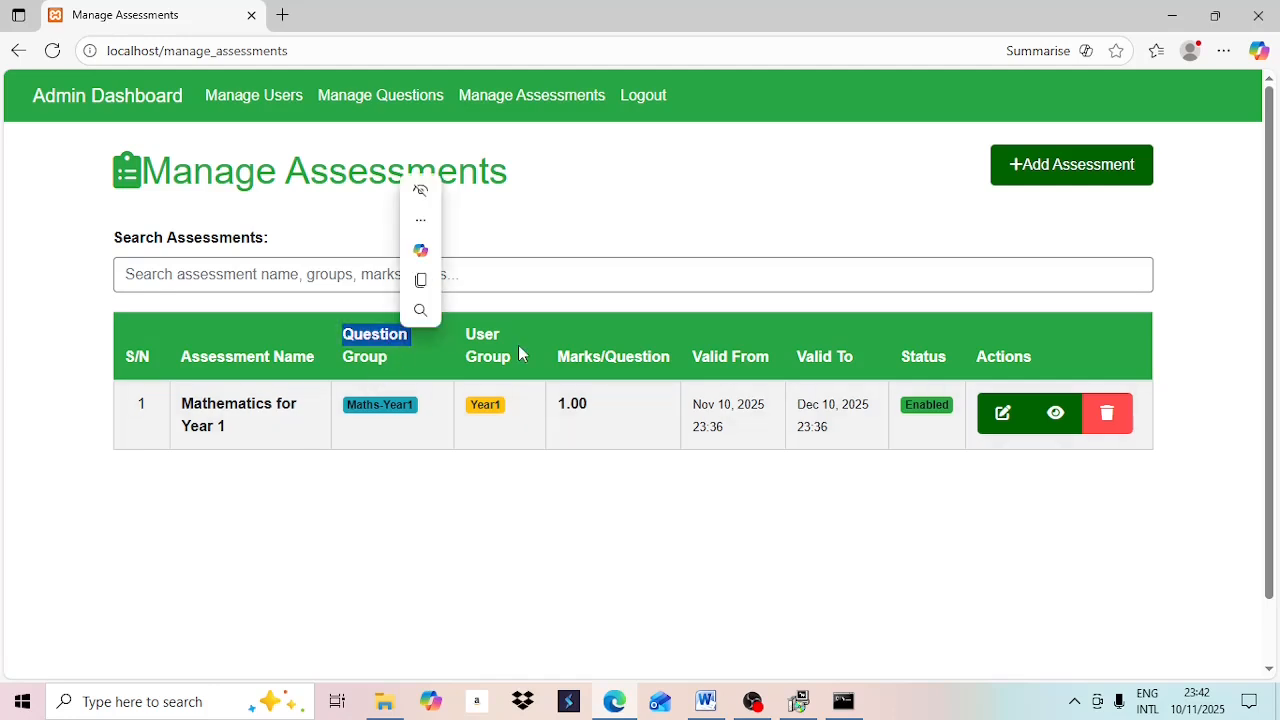
pyautogui.doubleClick(483, 336)
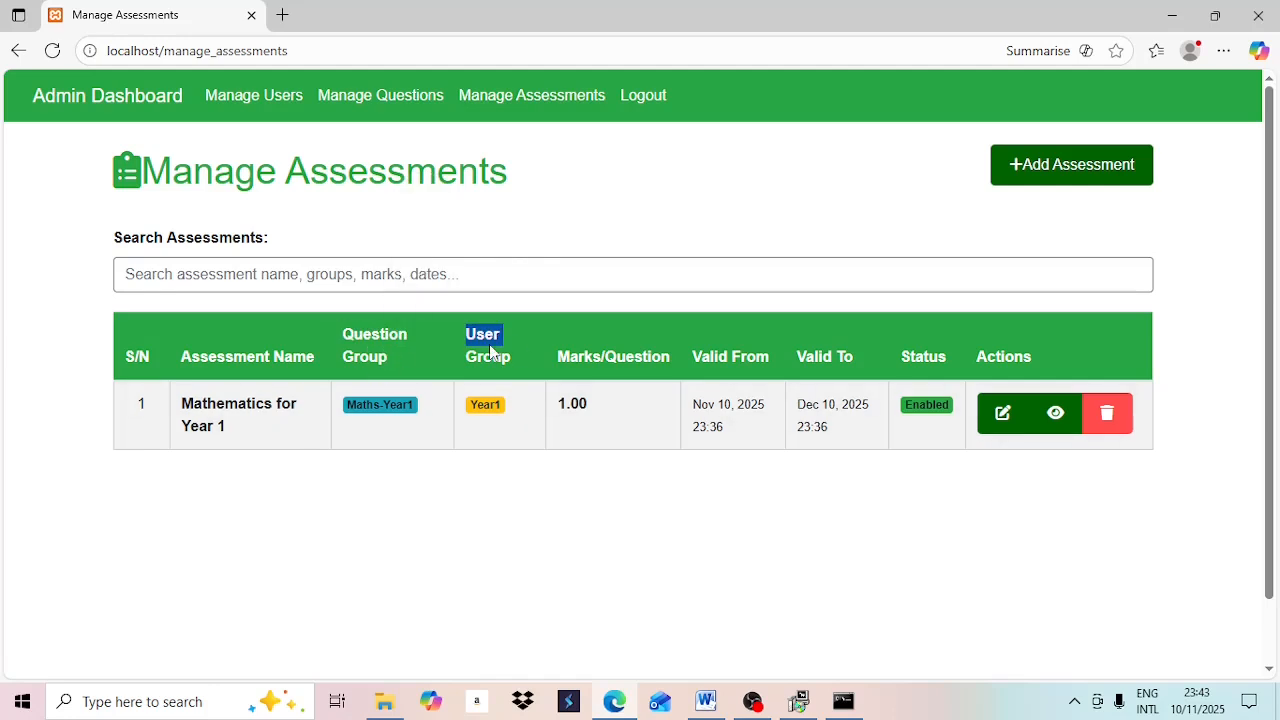
pyautogui.click(384, 329)
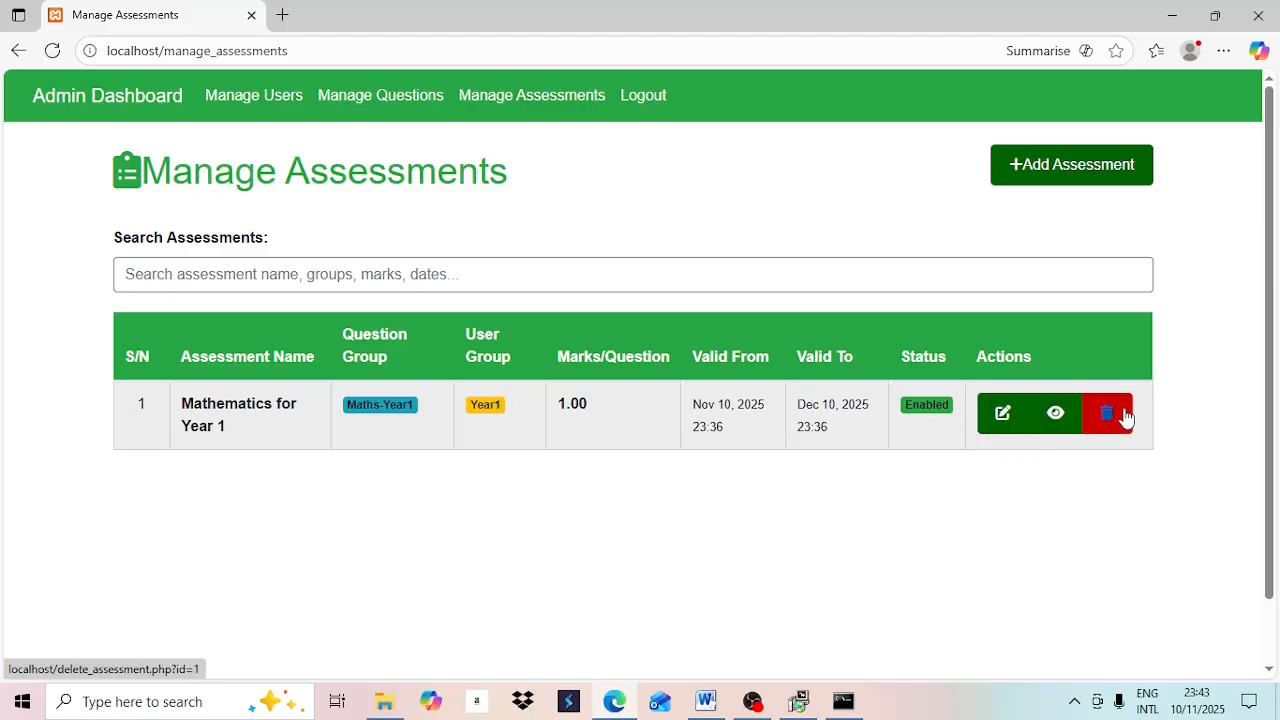
# Open Mathematics for Year 1's details, point out its 12 registered students, and open the first student's settings.
pyautogui.click(1055, 414)
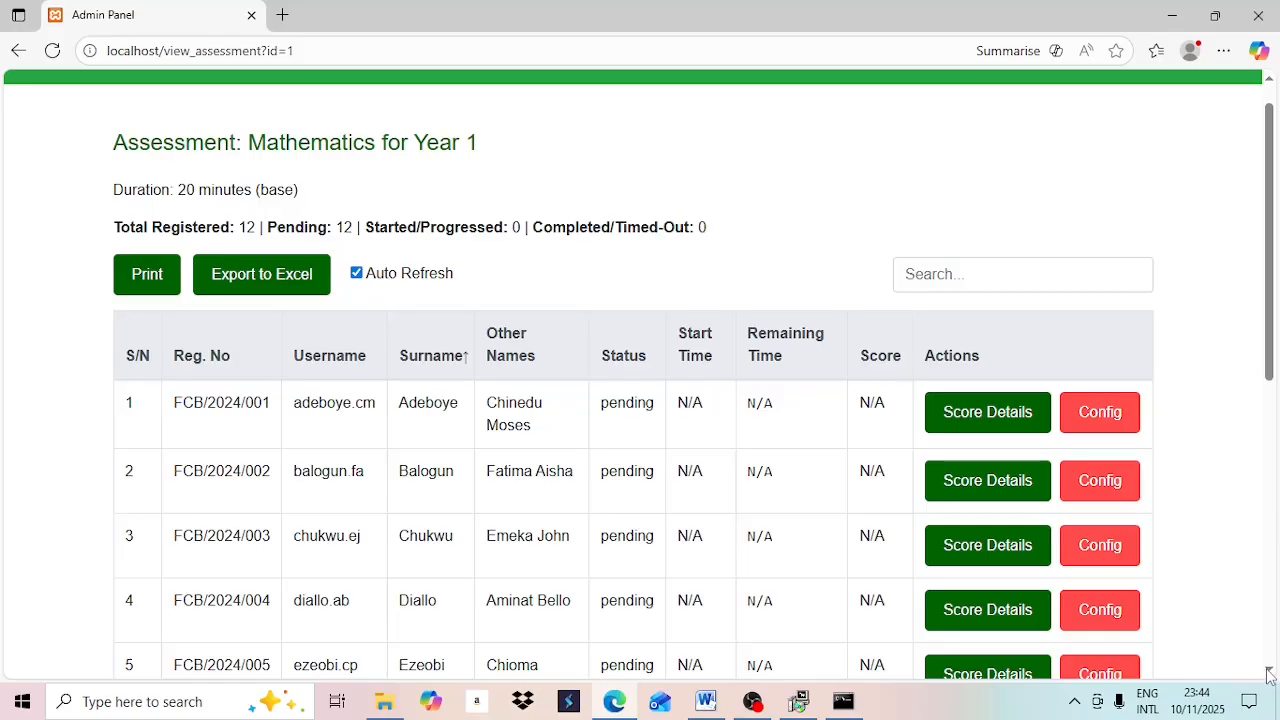
pyautogui.click(1269, 673)
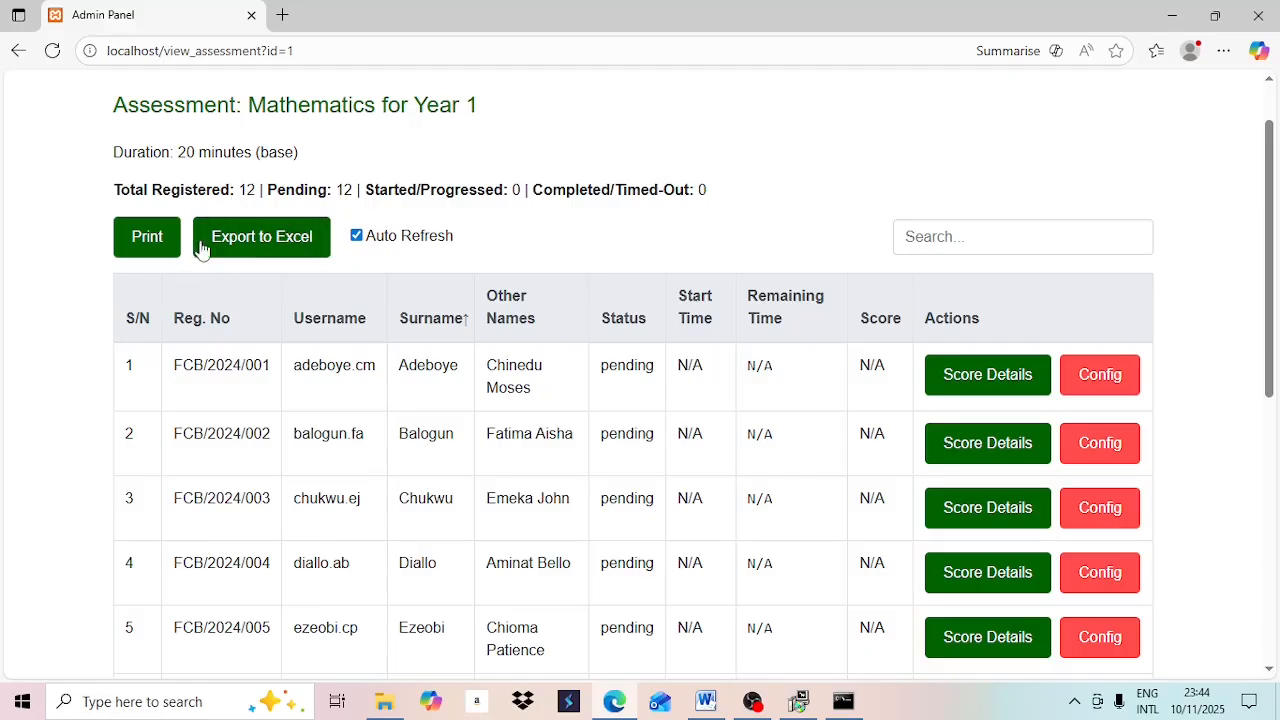
pyautogui.doubleClick(249, 190)
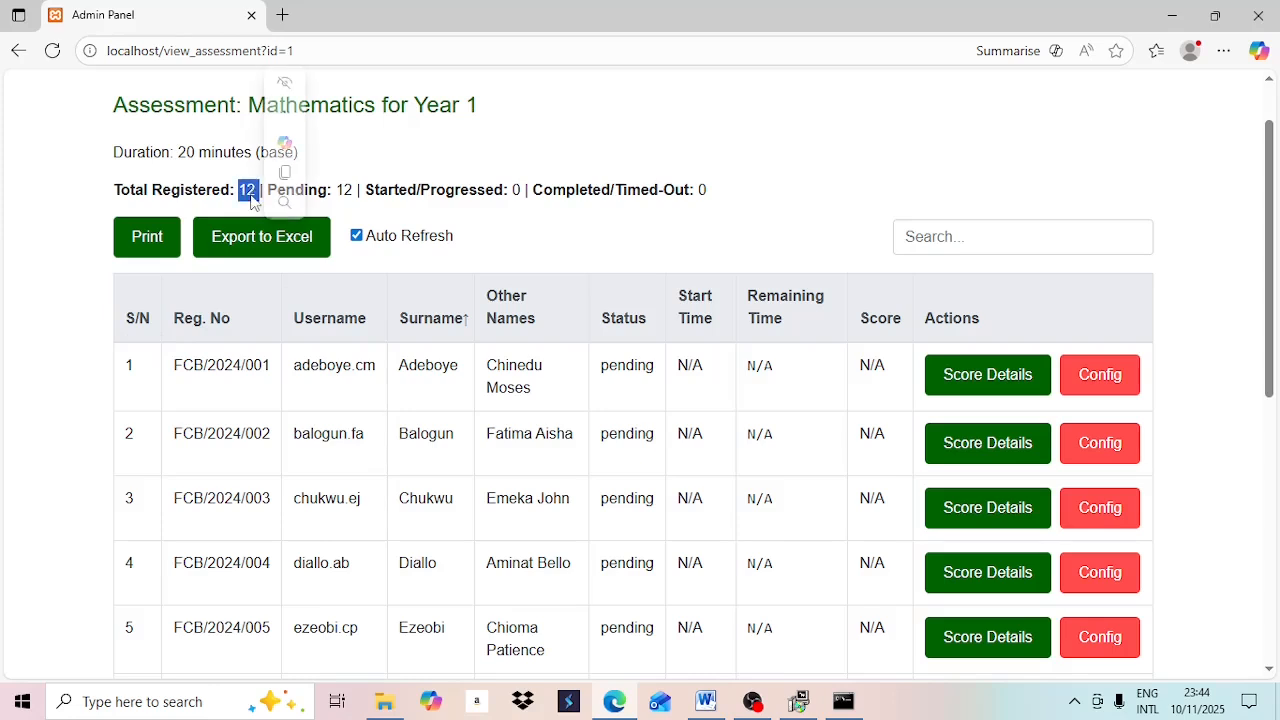
pyautogui.click(251, 192)
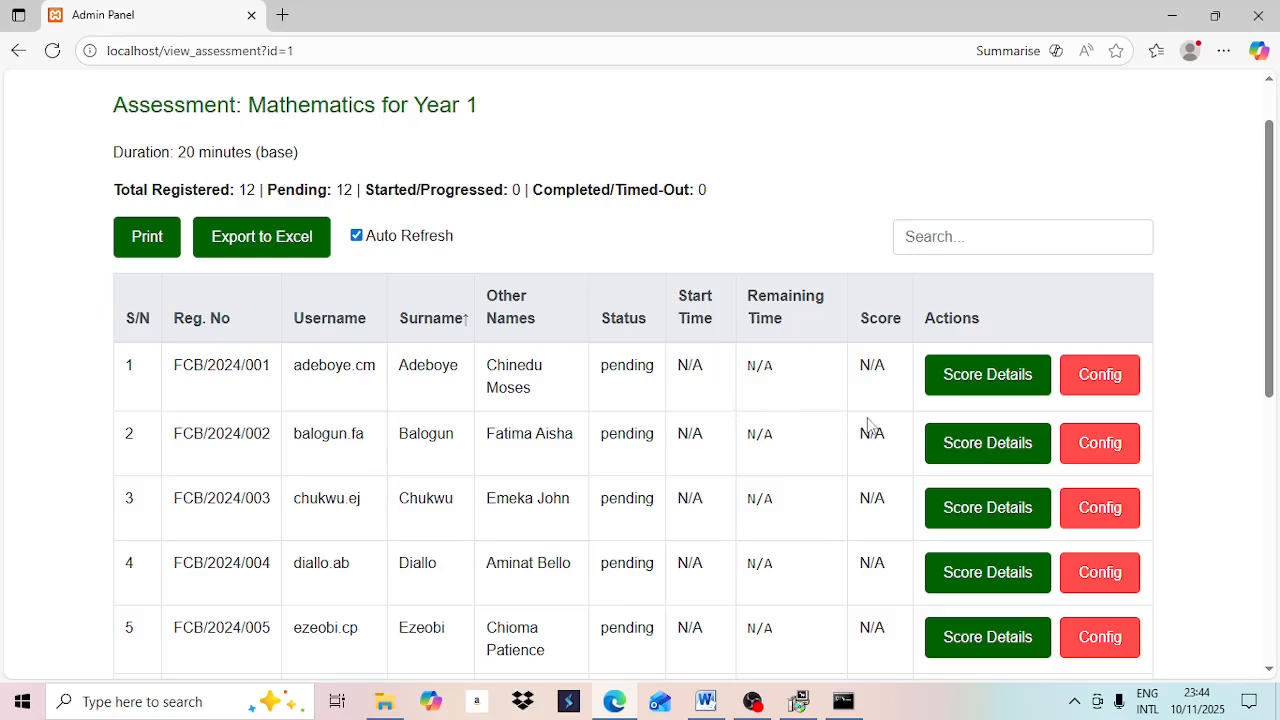
pyautogui.click(1110, 387)
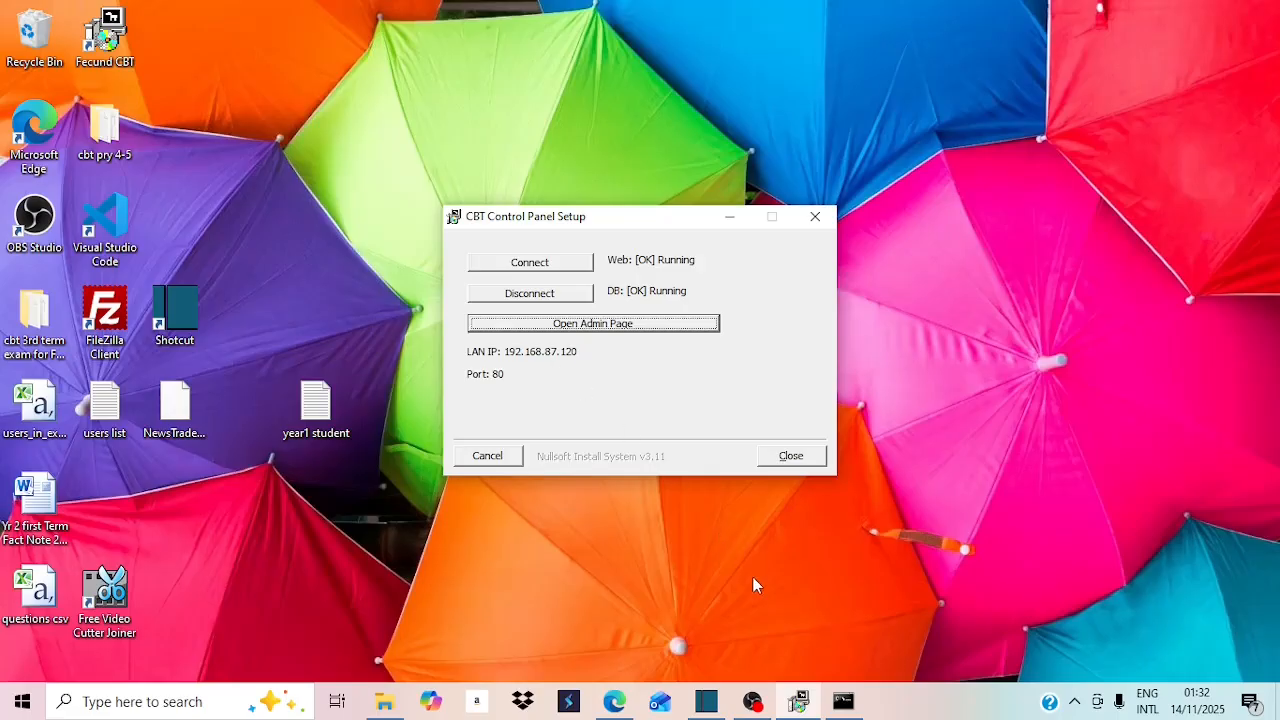
# In Edge's address bar, begin entering the server address 192.168.20.
pyautogui.click(614, 704)
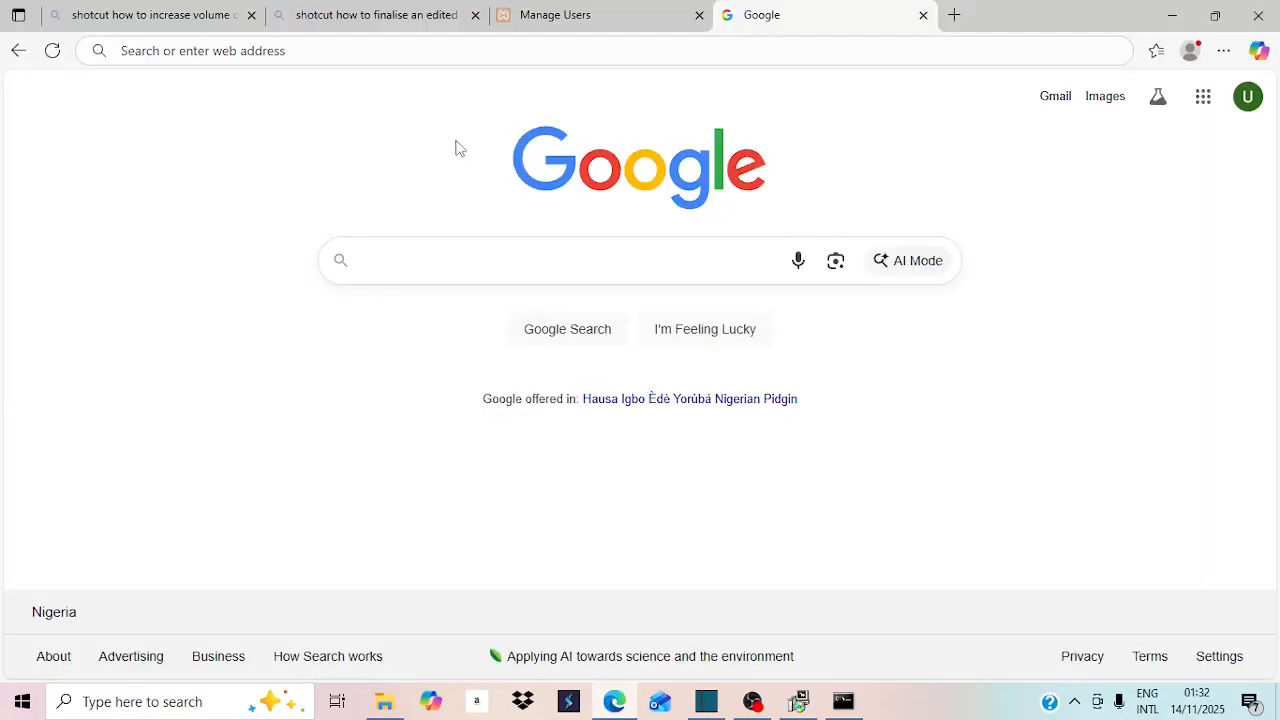
pyautogui.click(421, 52)
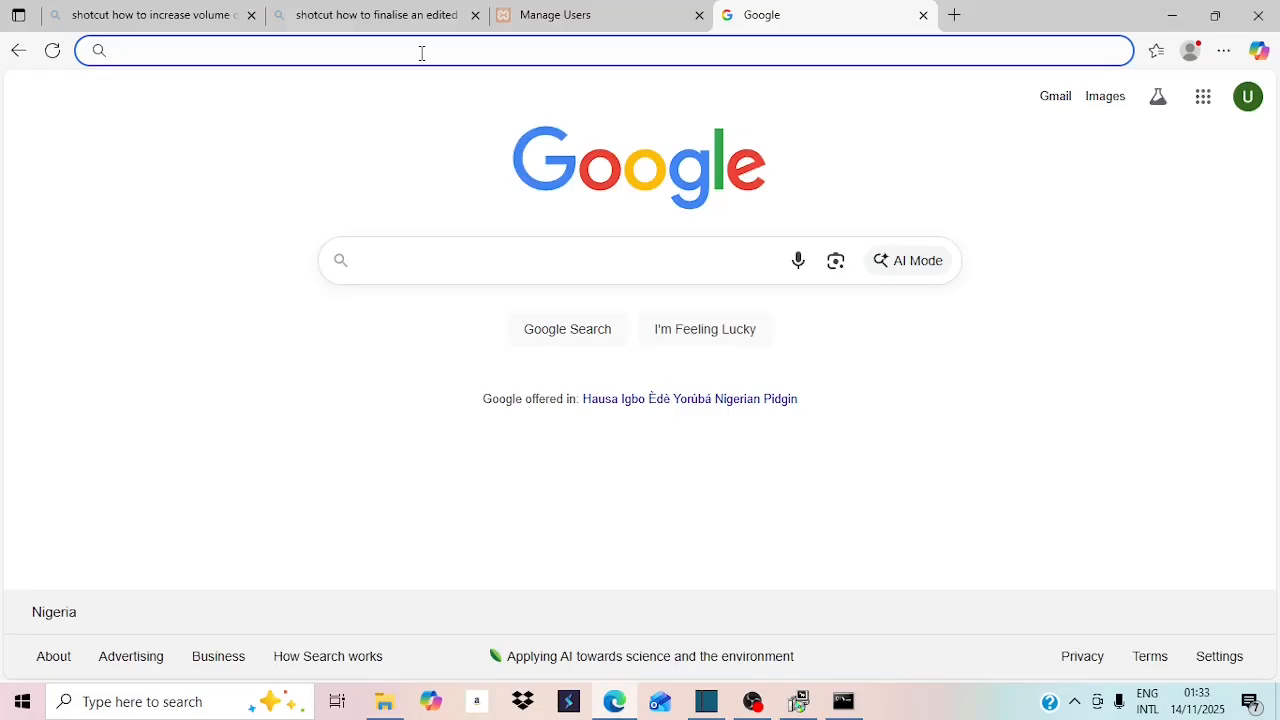
pyautogui.write('1')
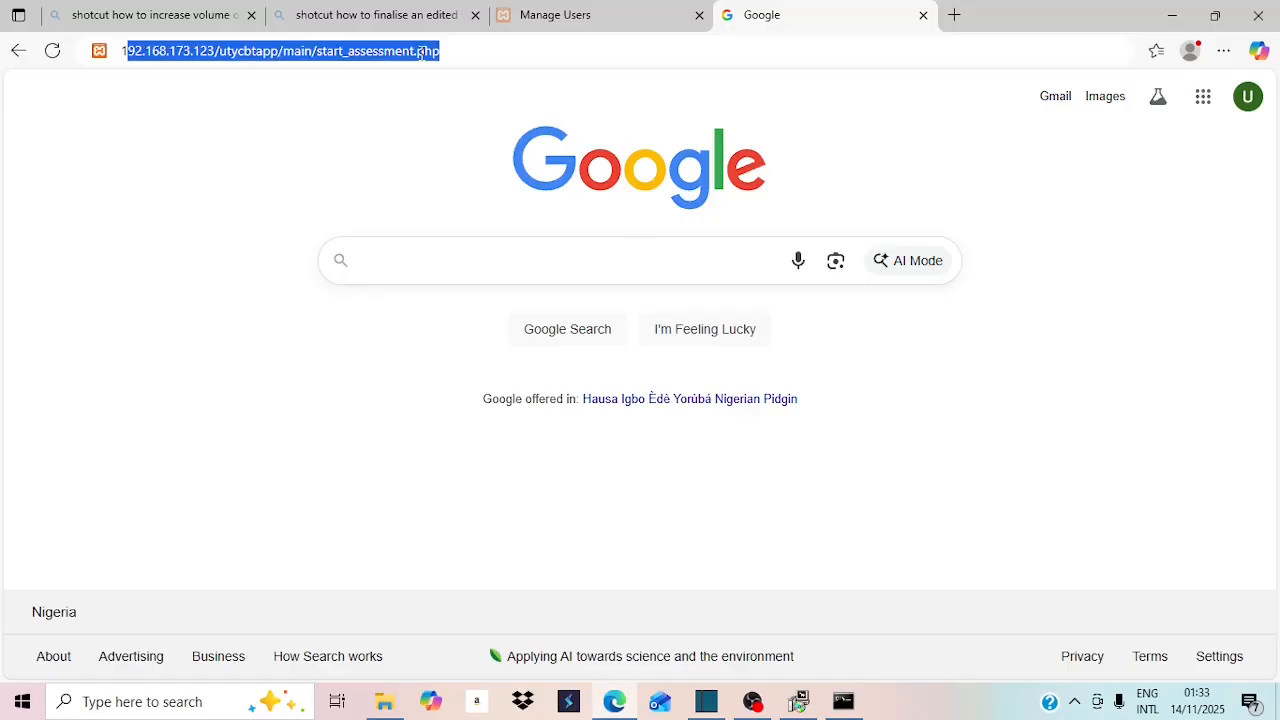
pyautogui.write('92.168')
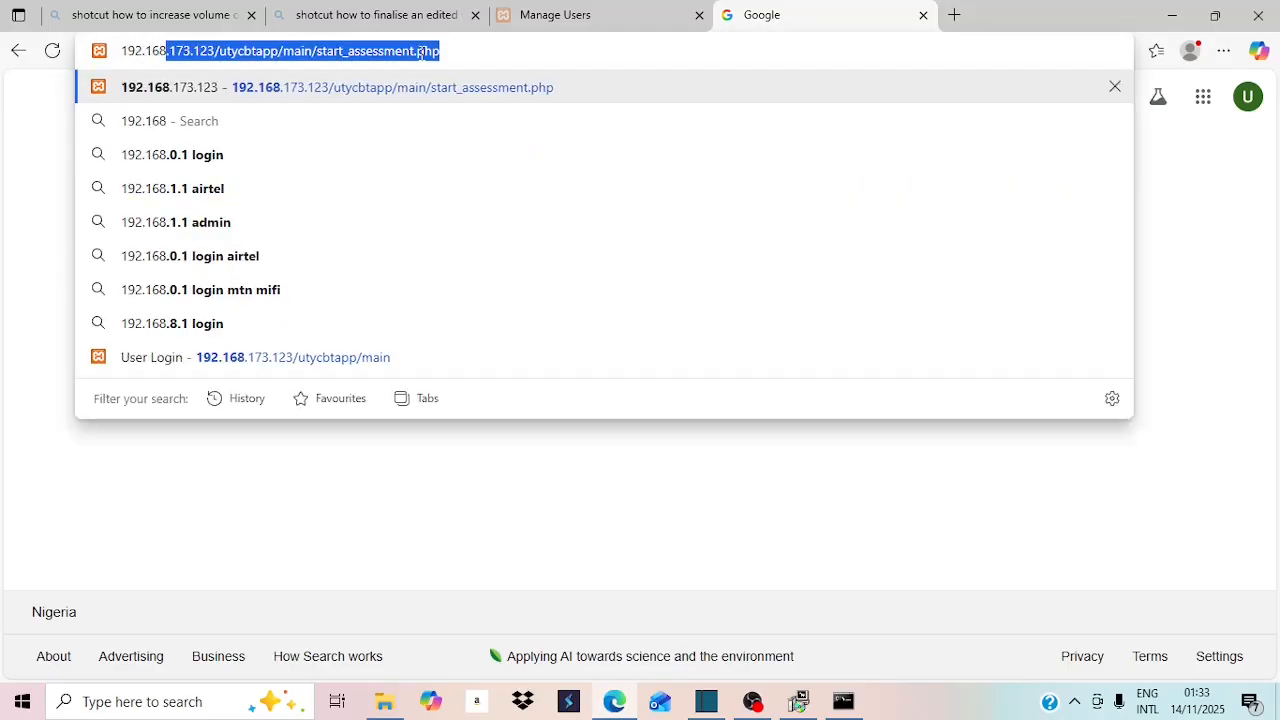
pyautogui.write('.')
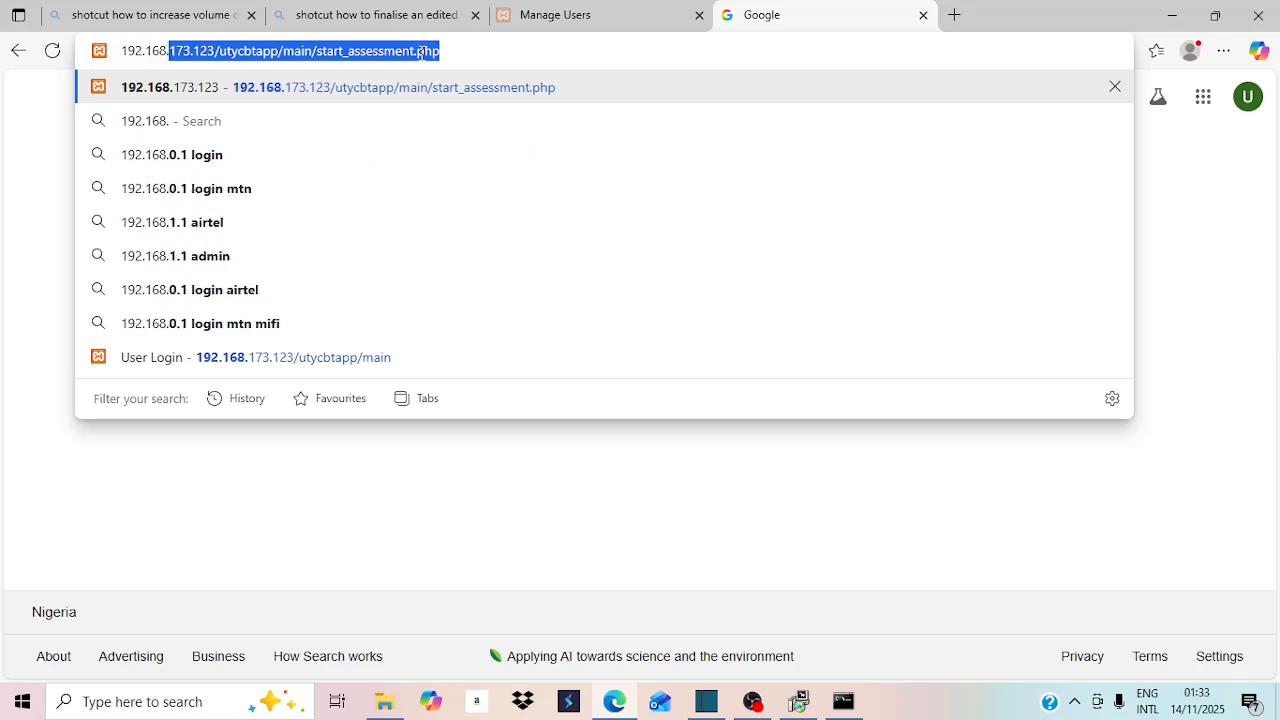
pyautogui.write('20')
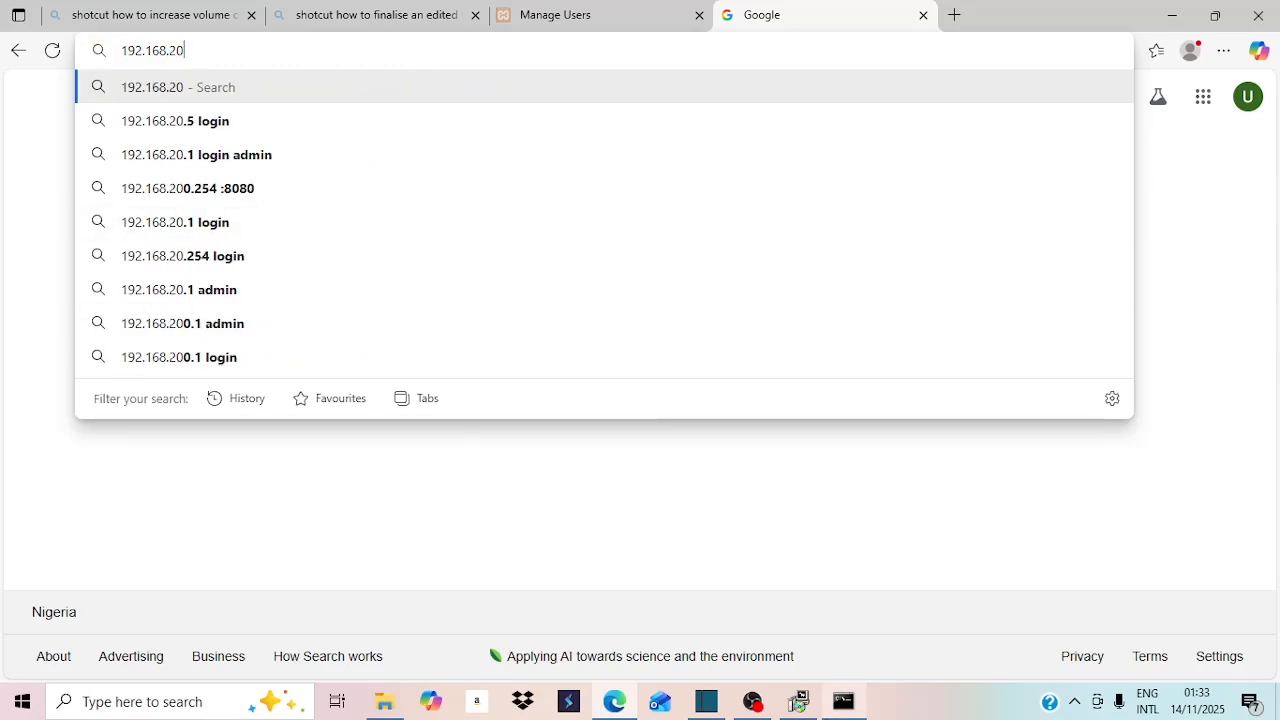
# Check the IP in the CBT setup window and go to 192.168.17.120.
pyautogui.click(800, 703)
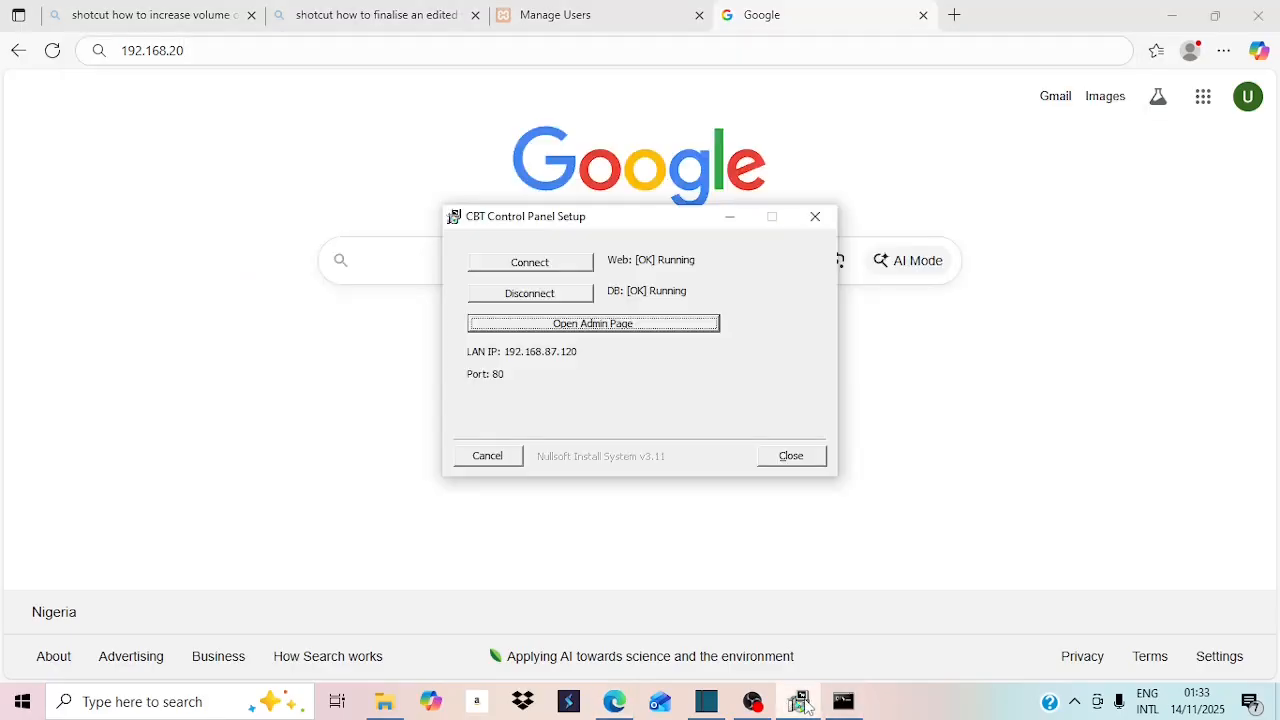
pyautogui.click(801, 703)
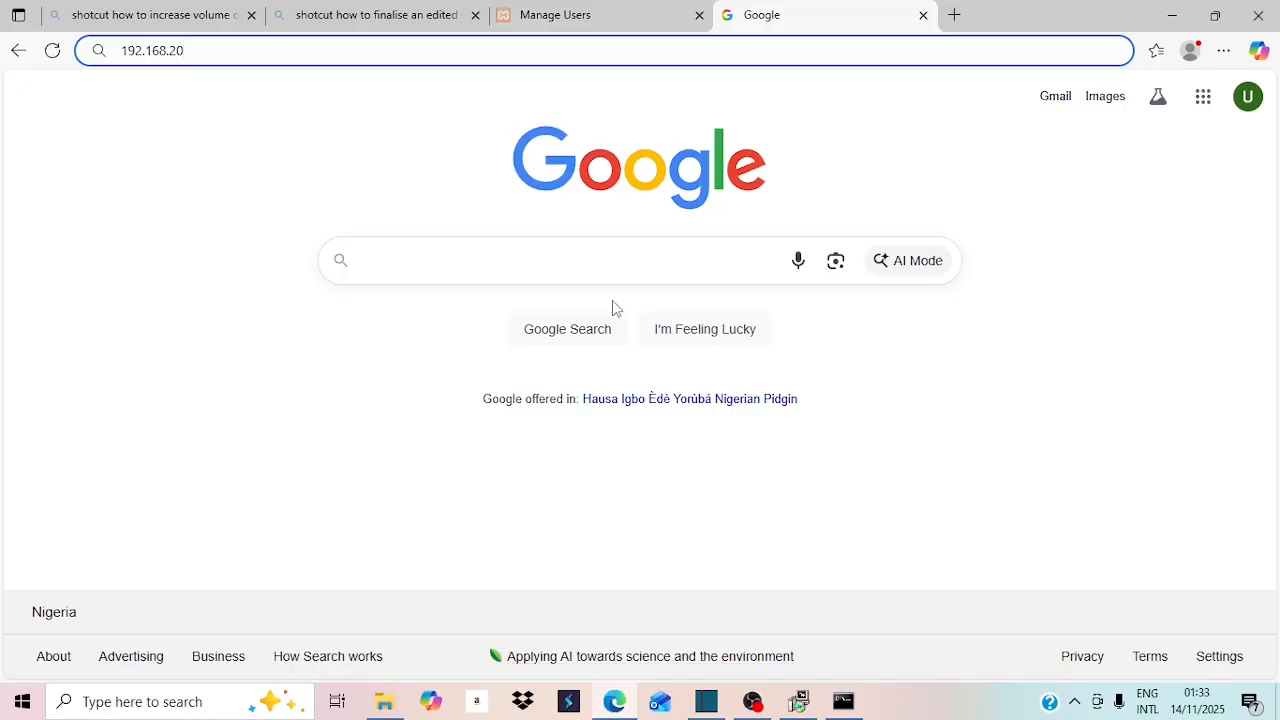
pyautogui.press('BackSpace')
pyautogui.press('BackSpace')
pyautogui.write('1')
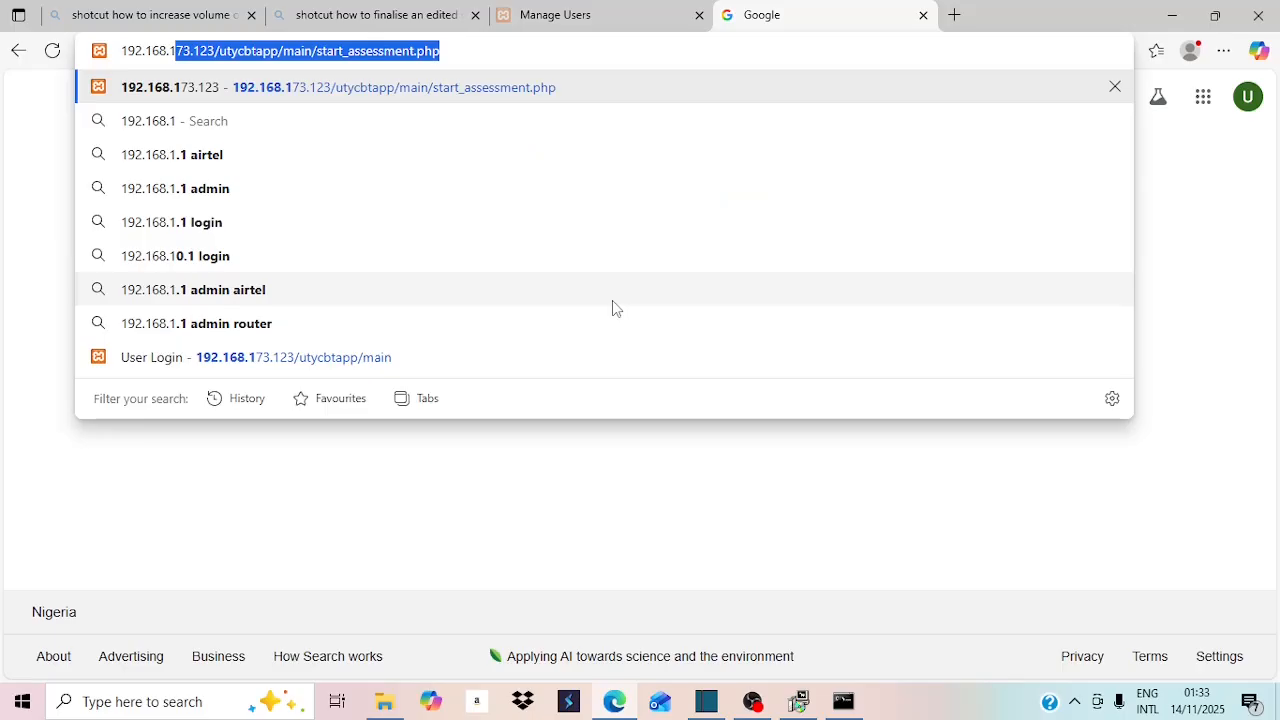
pyautogui.write('7.120')
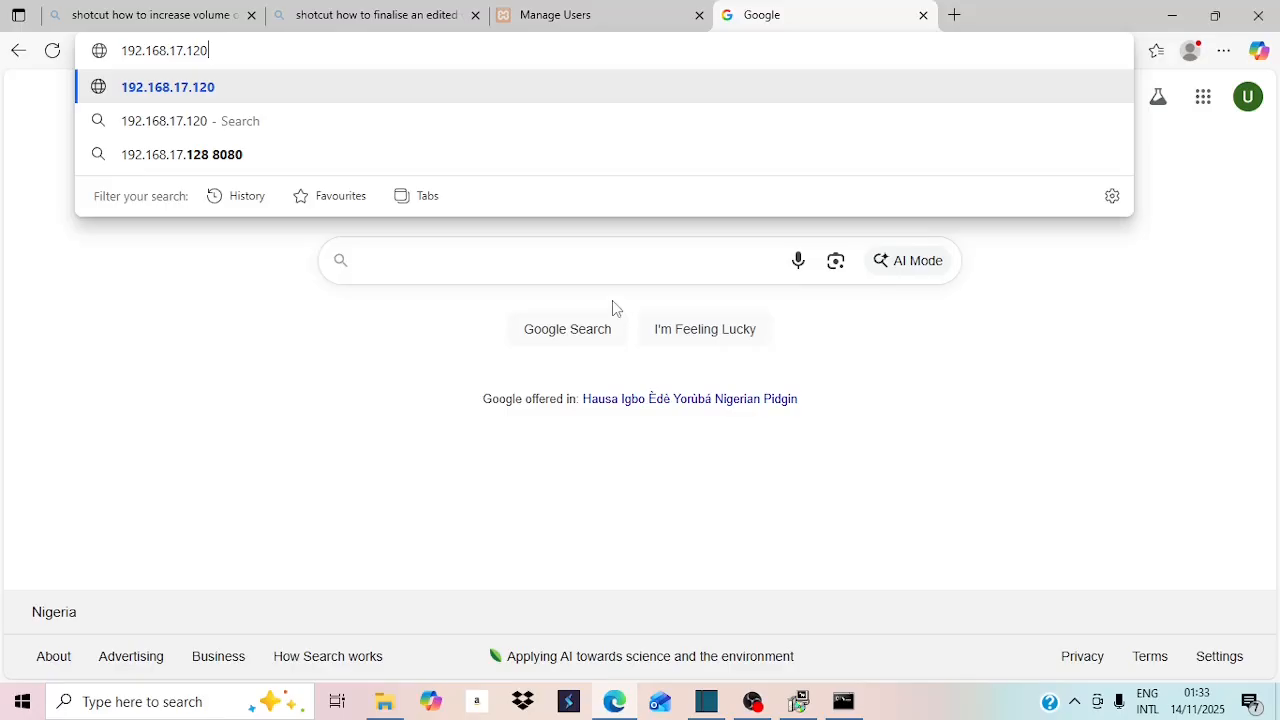
pyautogui.press('Return')
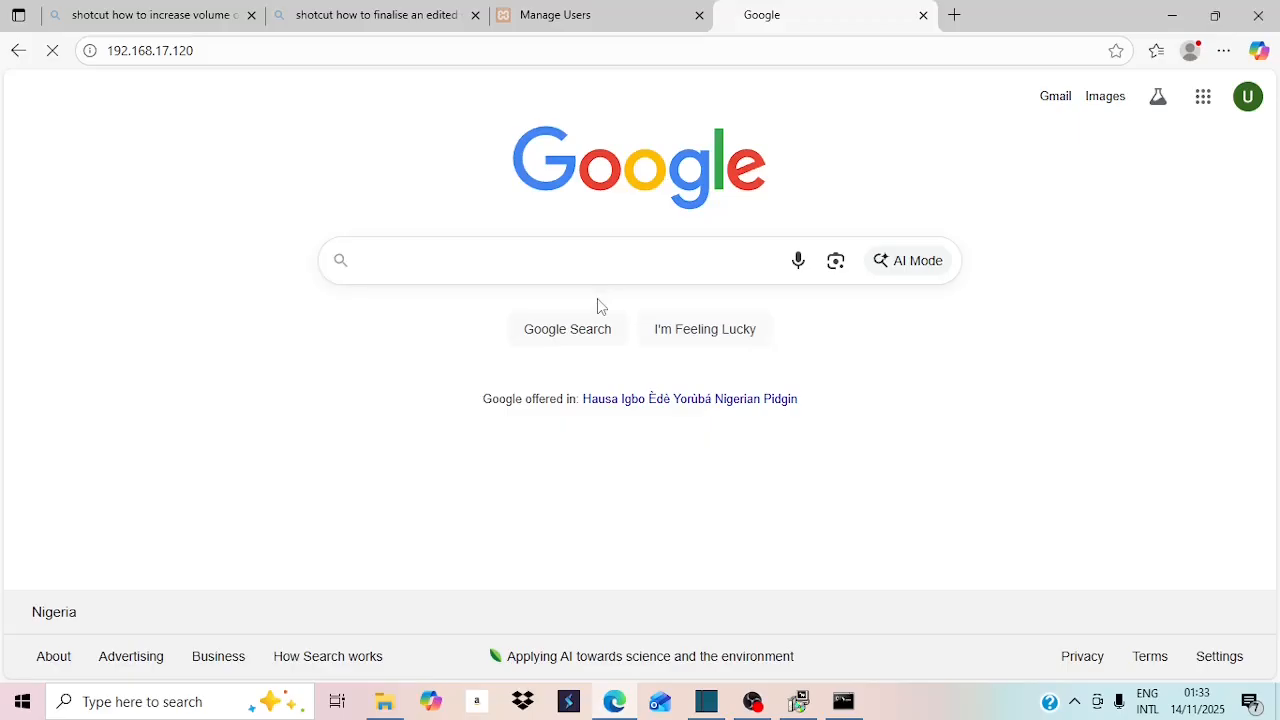
# Recheck the IP and correct the address to 192.168.87.120, loading the portal login page.
pyautogui.click(805, 705)
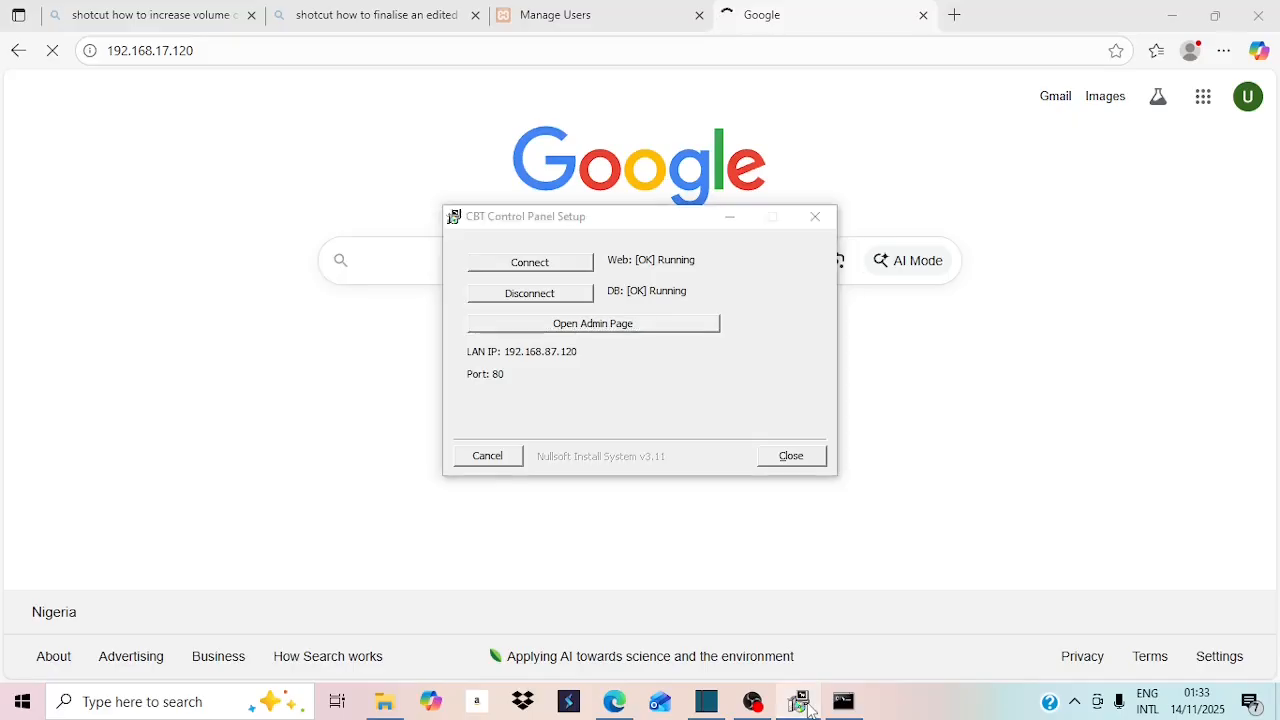
pyautogui.click(805, 705)
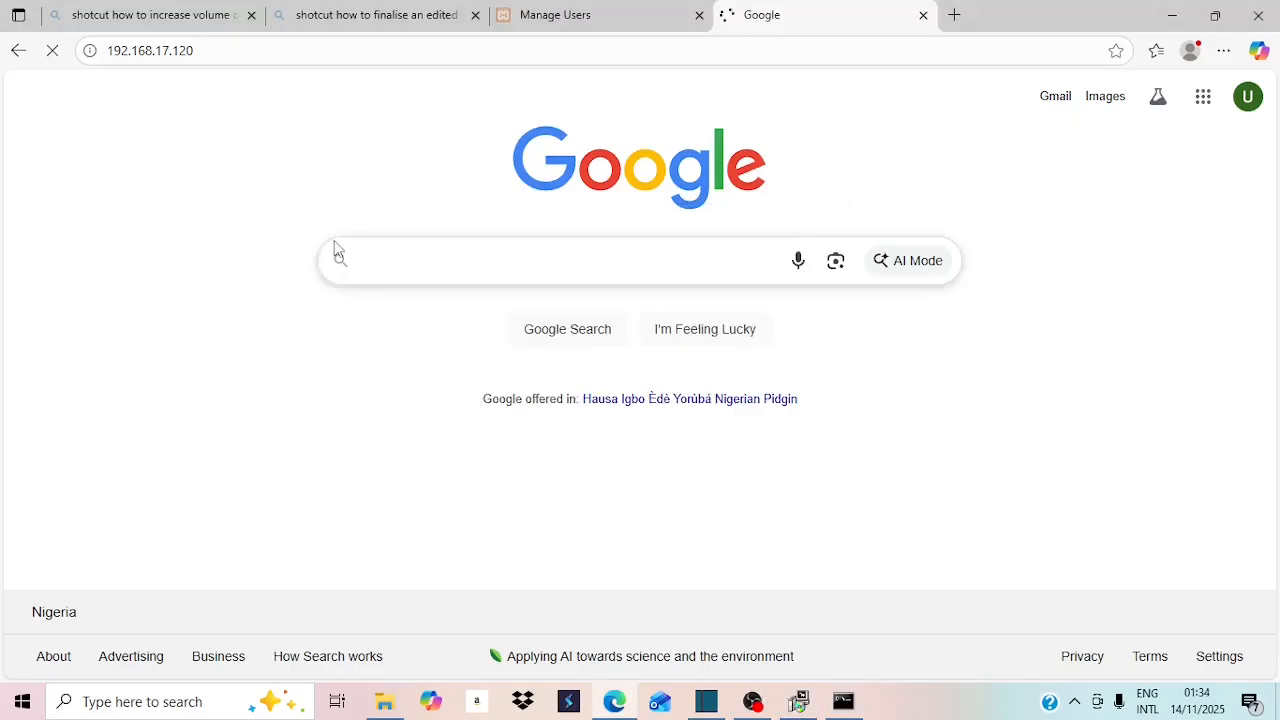
pyautogui.click(167, 49)
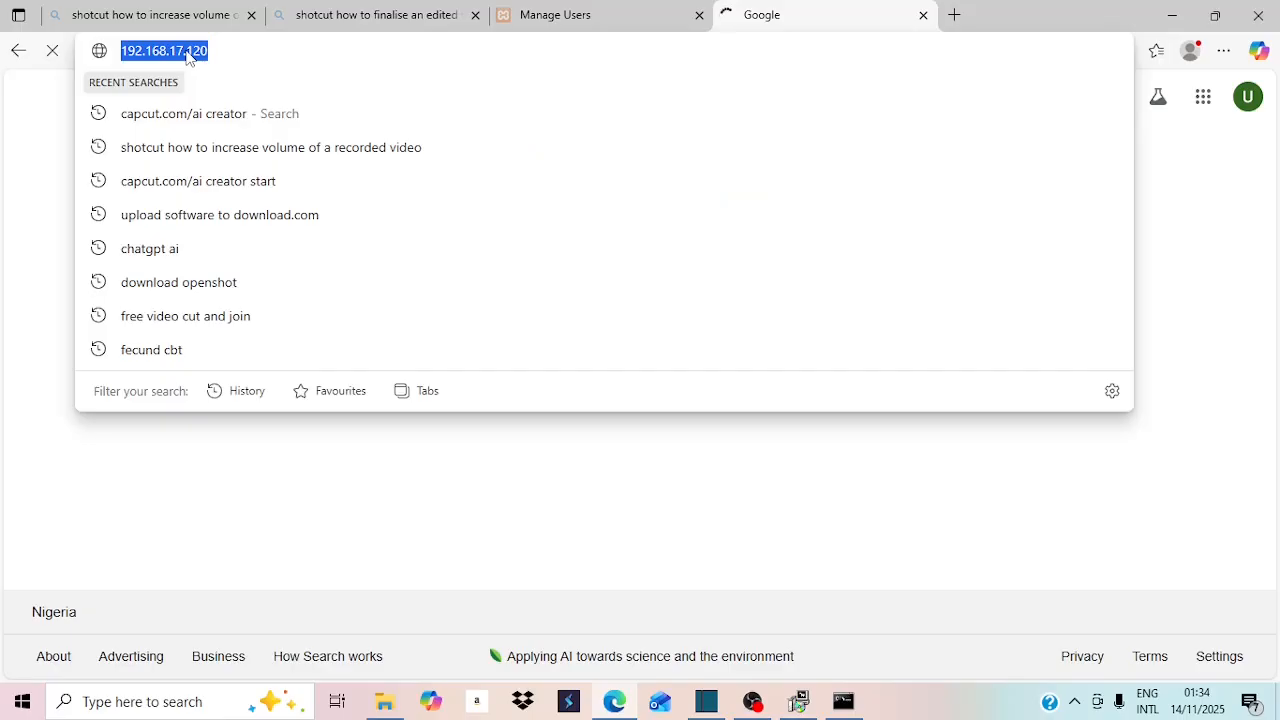
pyautogui.click(184, 52)
pyautogui.press('BackSpace')
pyautogui.press('BackSpace')
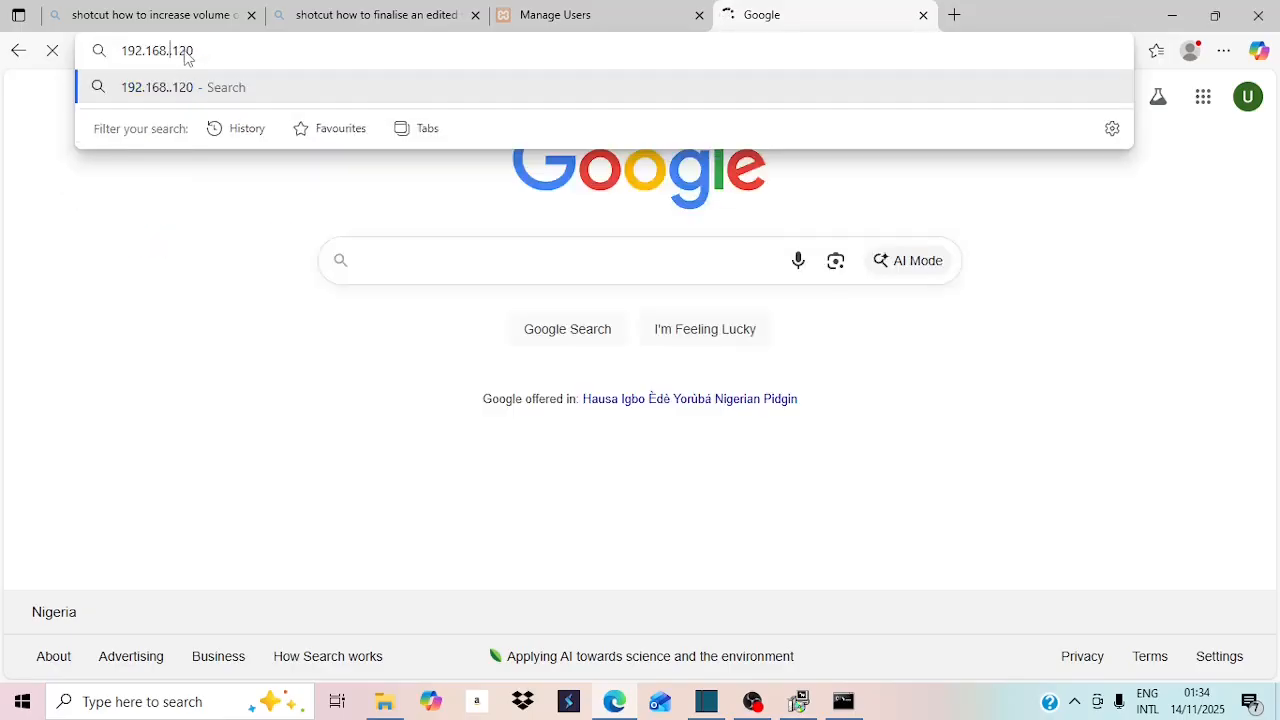
pyautogui.write('87')
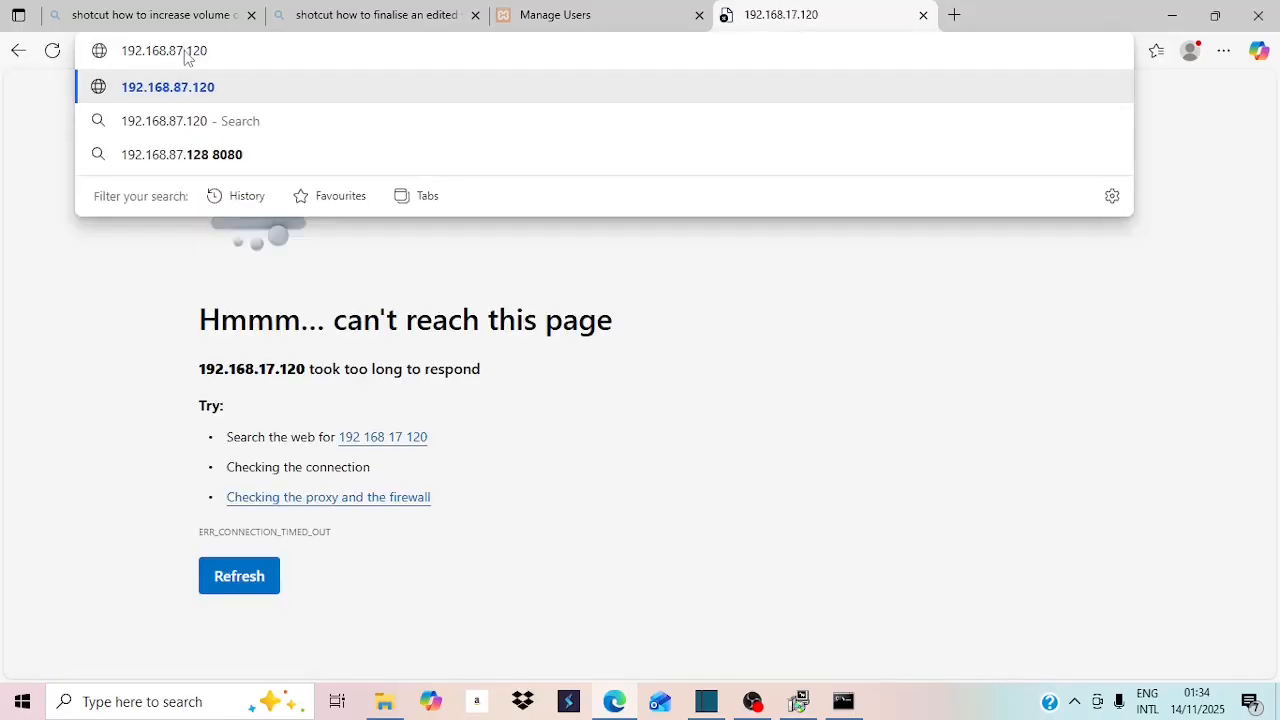
pyautogui.press('Return')
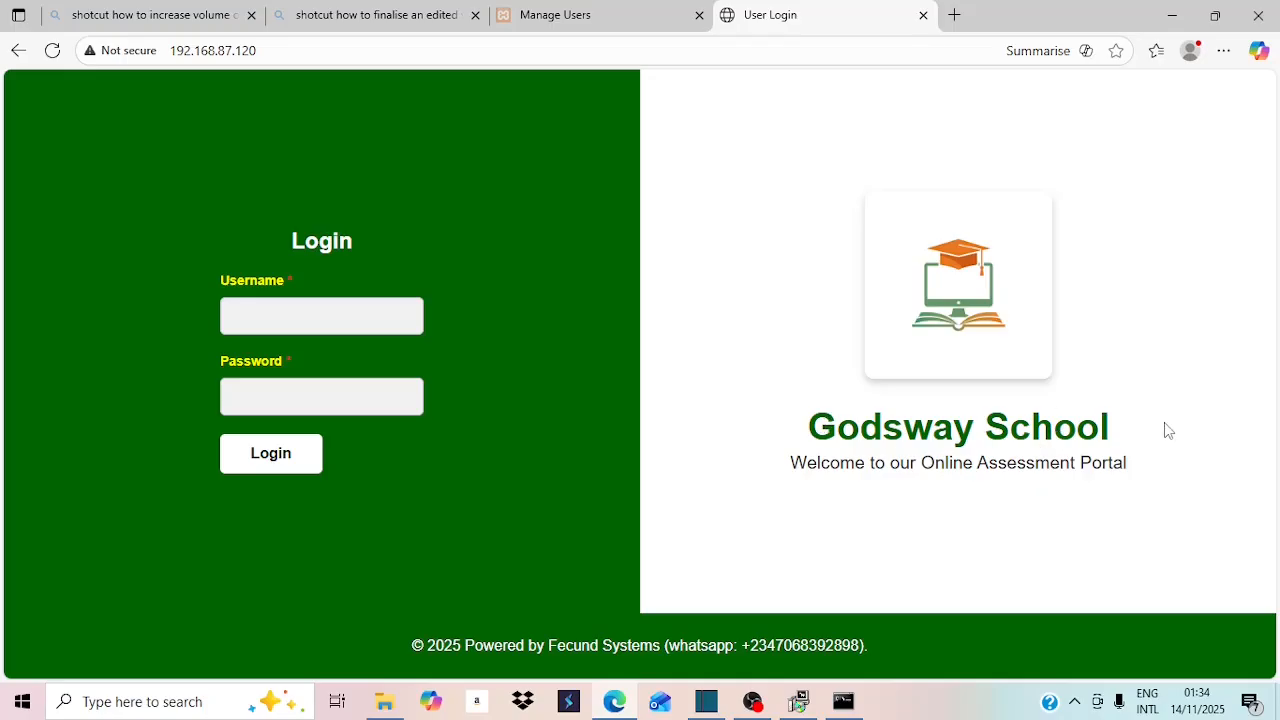
# Log in with the student's username and password, declining to save the password.
pyautogui.click(303, 321)
pyautogui.click(303, 321)
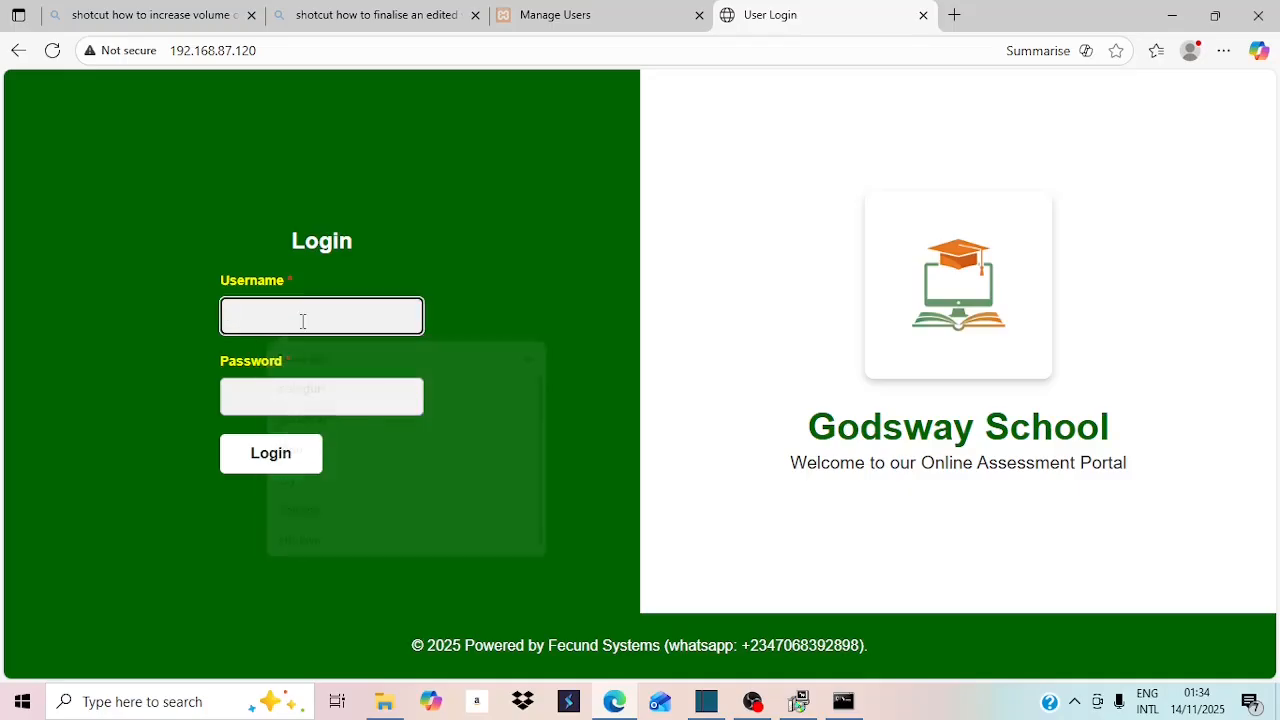
pyautogui.write('peter022')
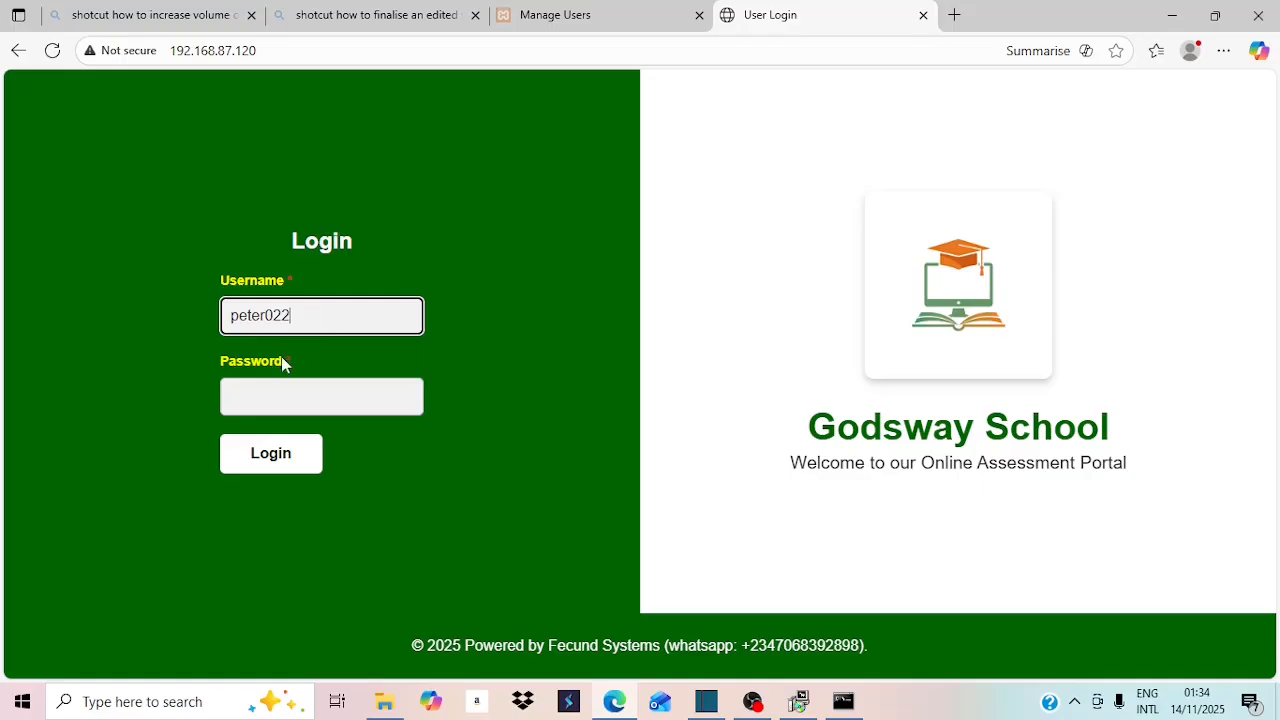
pyautogui.click(284, 394)
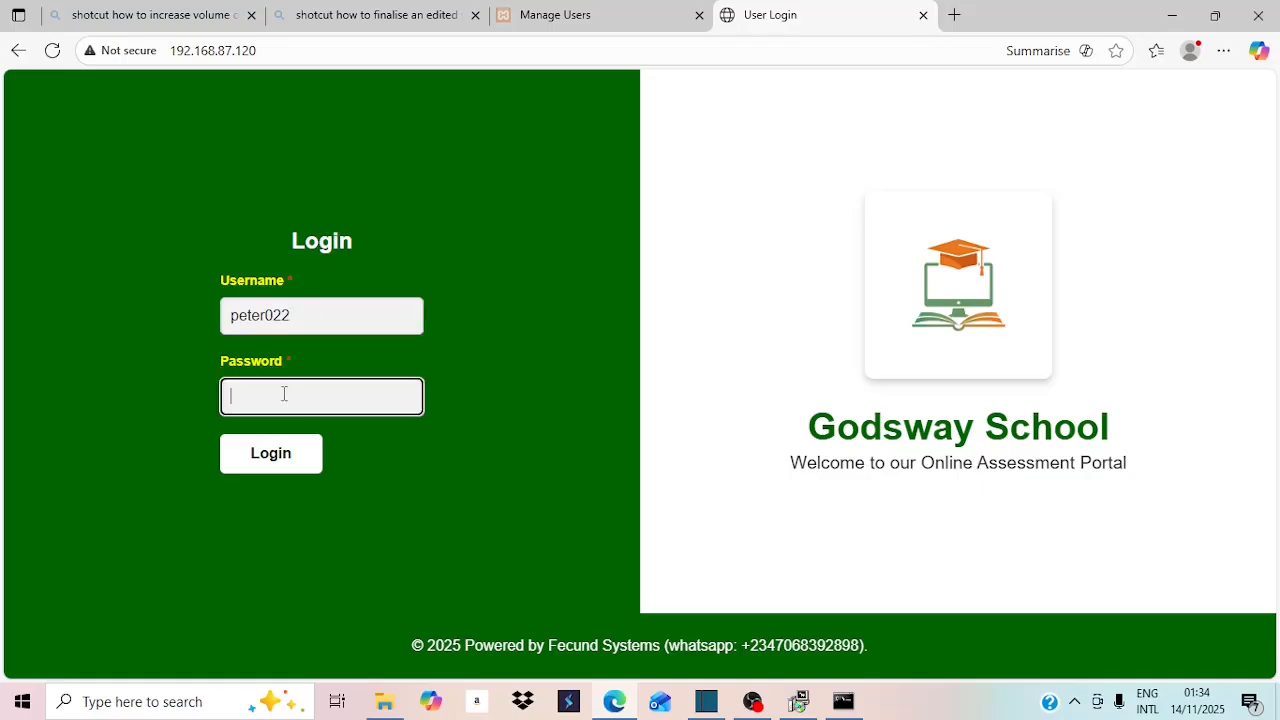
pyautogui.write('********')
pyautogui.click(287, 452)
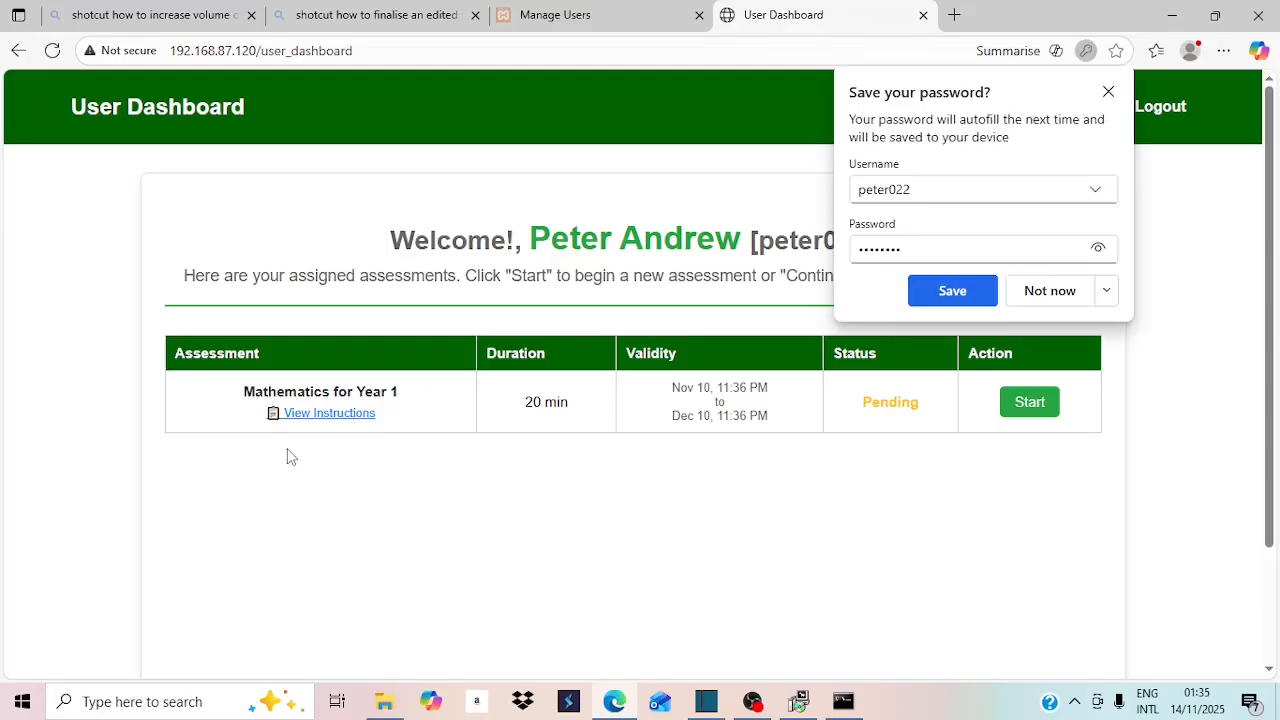
pyautogui.click(1028, 295)
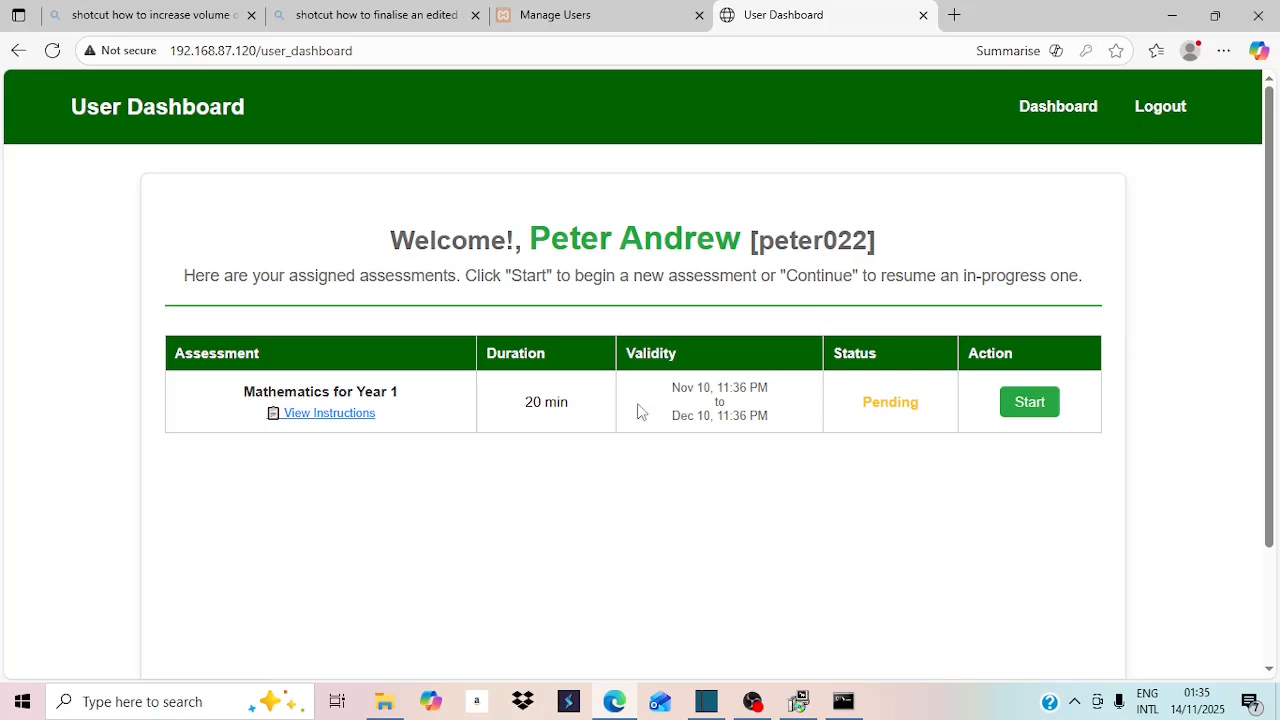
# View and close the assessment instructions, then start Mathematics for Year 1.
pyautogui.click(339, 418)
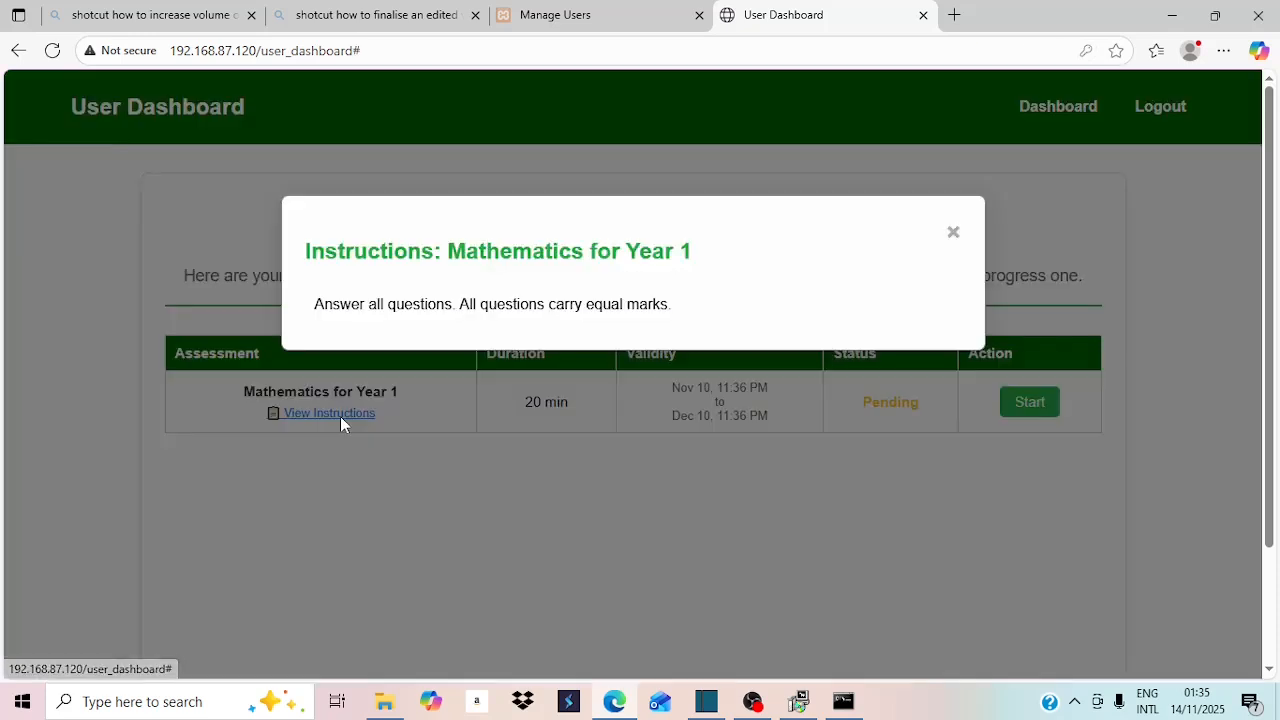
pyautogui.click(467, 412)
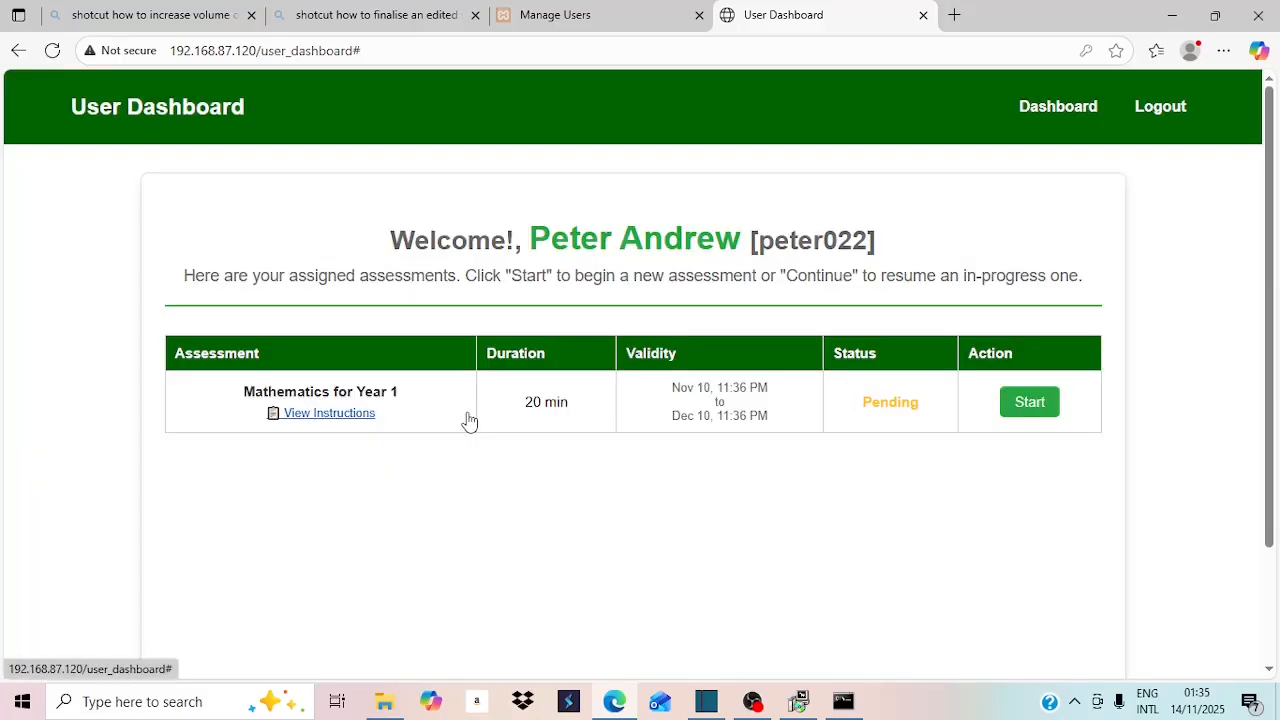
pyautogui.click(1030, 403)
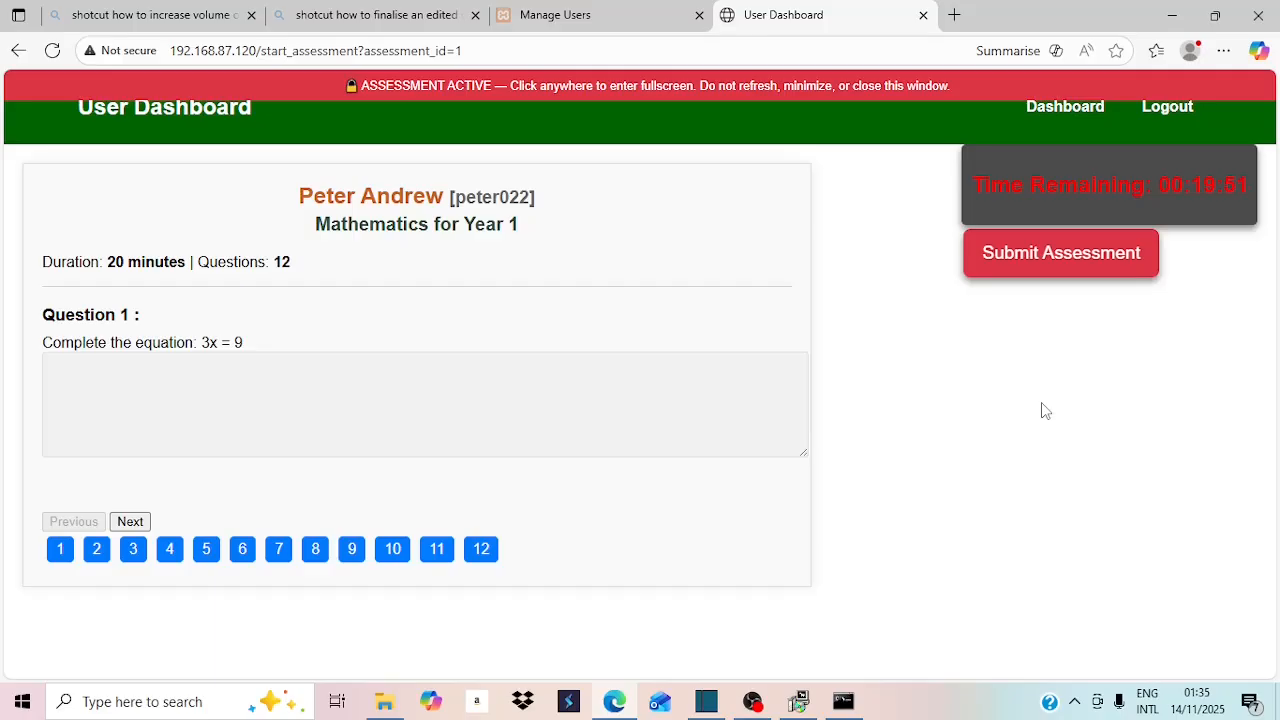
# Answer 3 for question 1 and True for question 2 ('3 is an odd number').
pyautogui.click(291, 410)
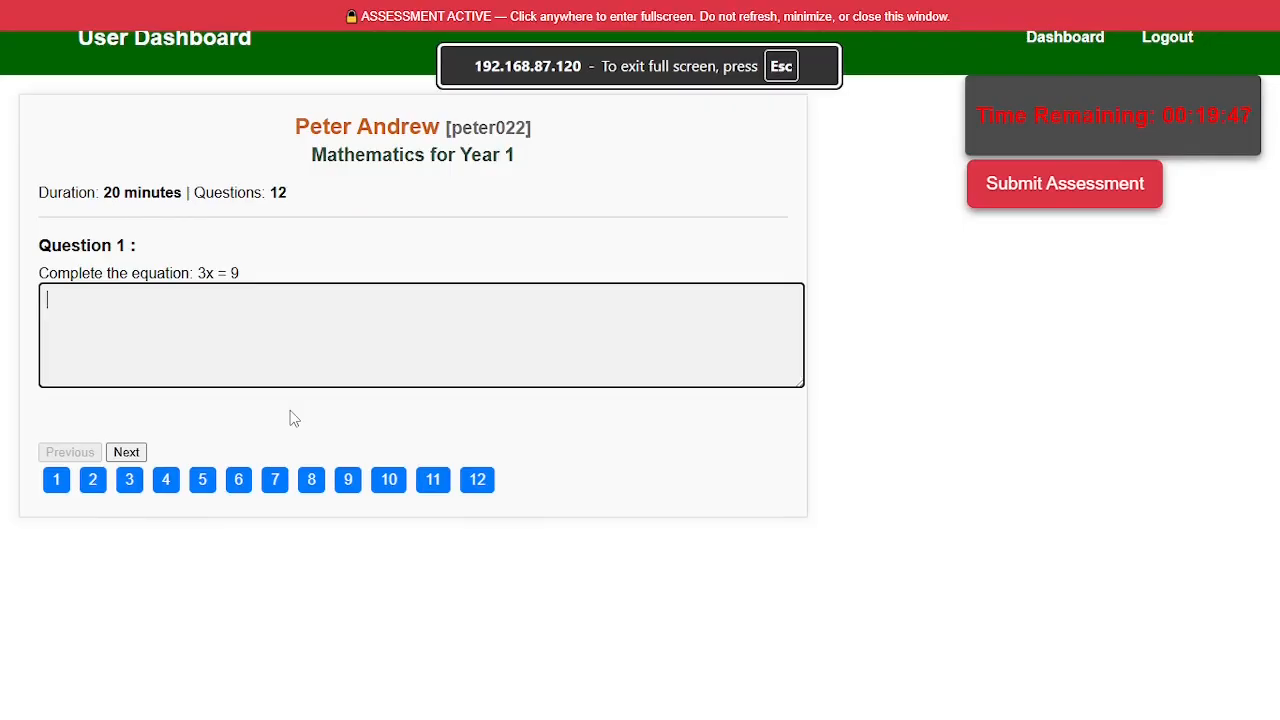
pyautogui.write('3')
pyautogui.click(127, 453)
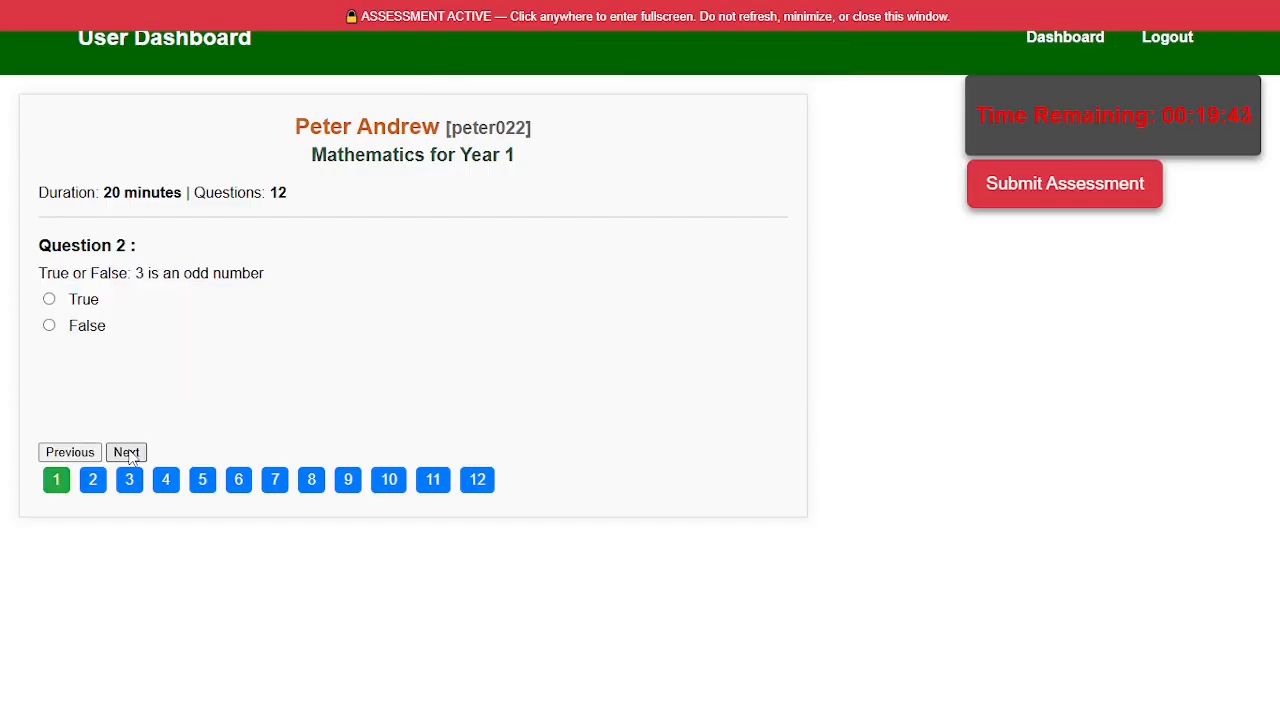
pyautogui.click(95, 311)
# Exit fullscreen mode in the browser.
pyautogui.press('super')
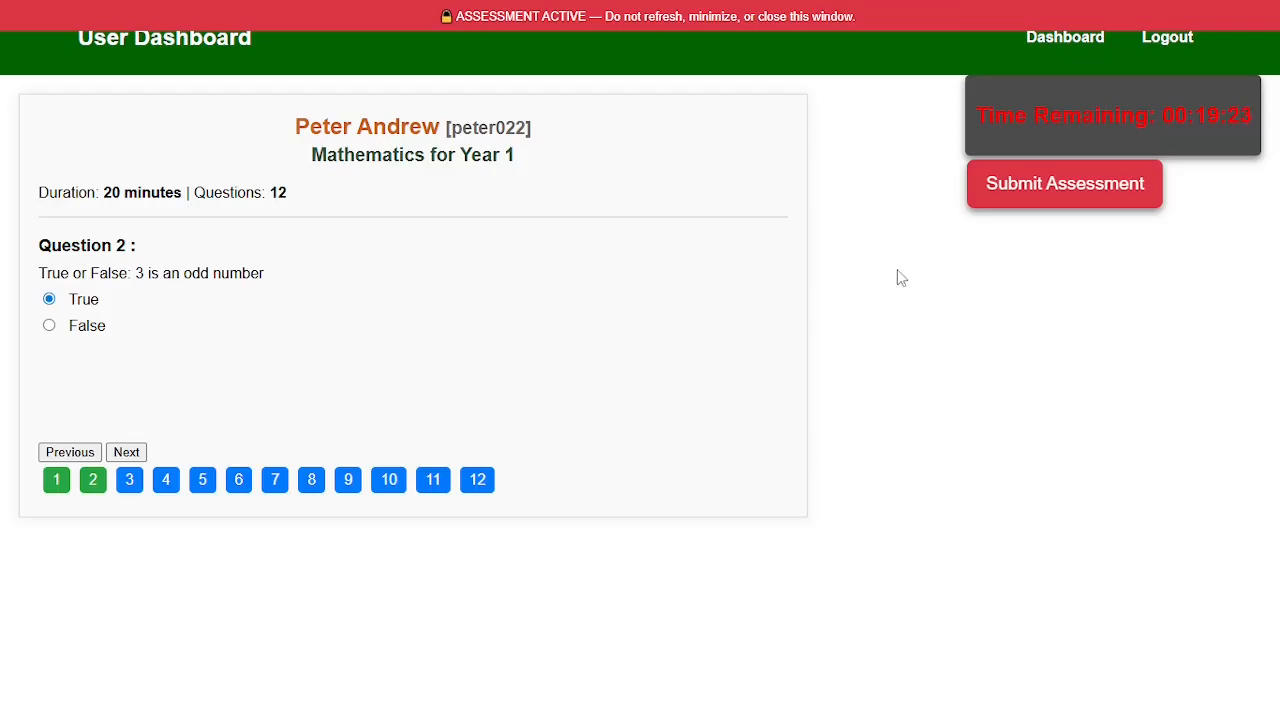
pyautogui.moveTo(1100, 6)
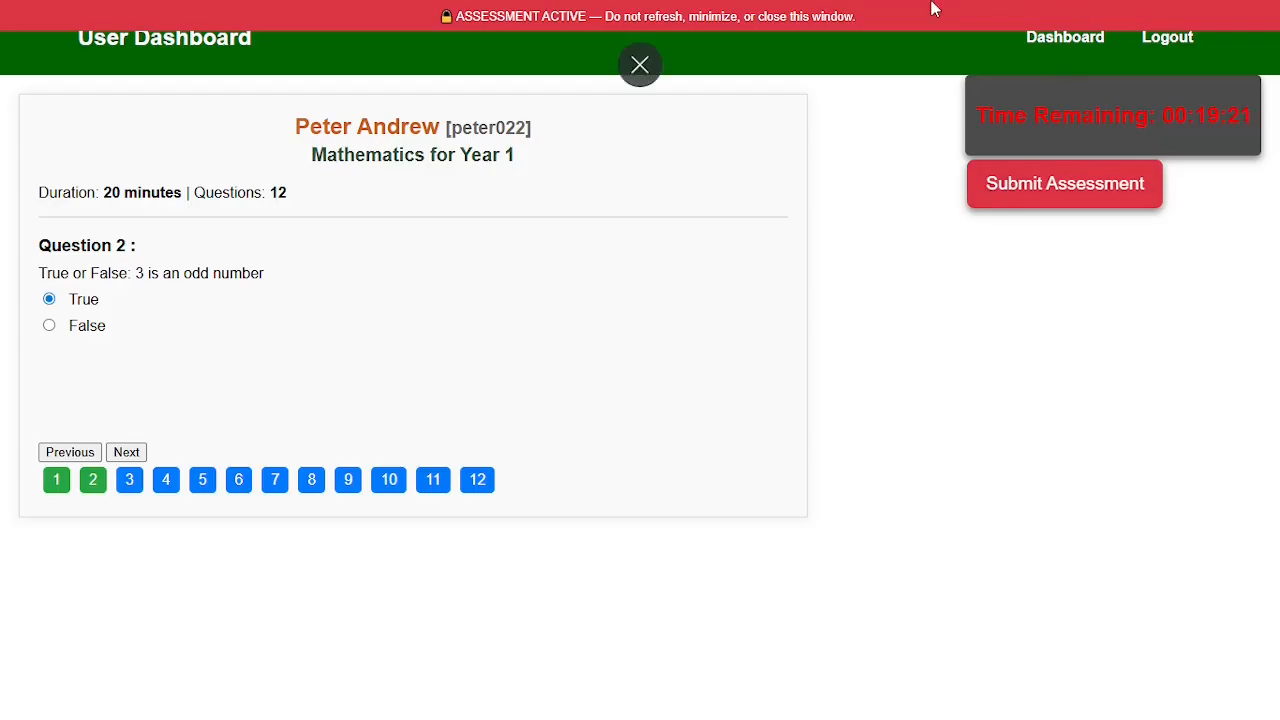
pyautogui.click(646, 67)
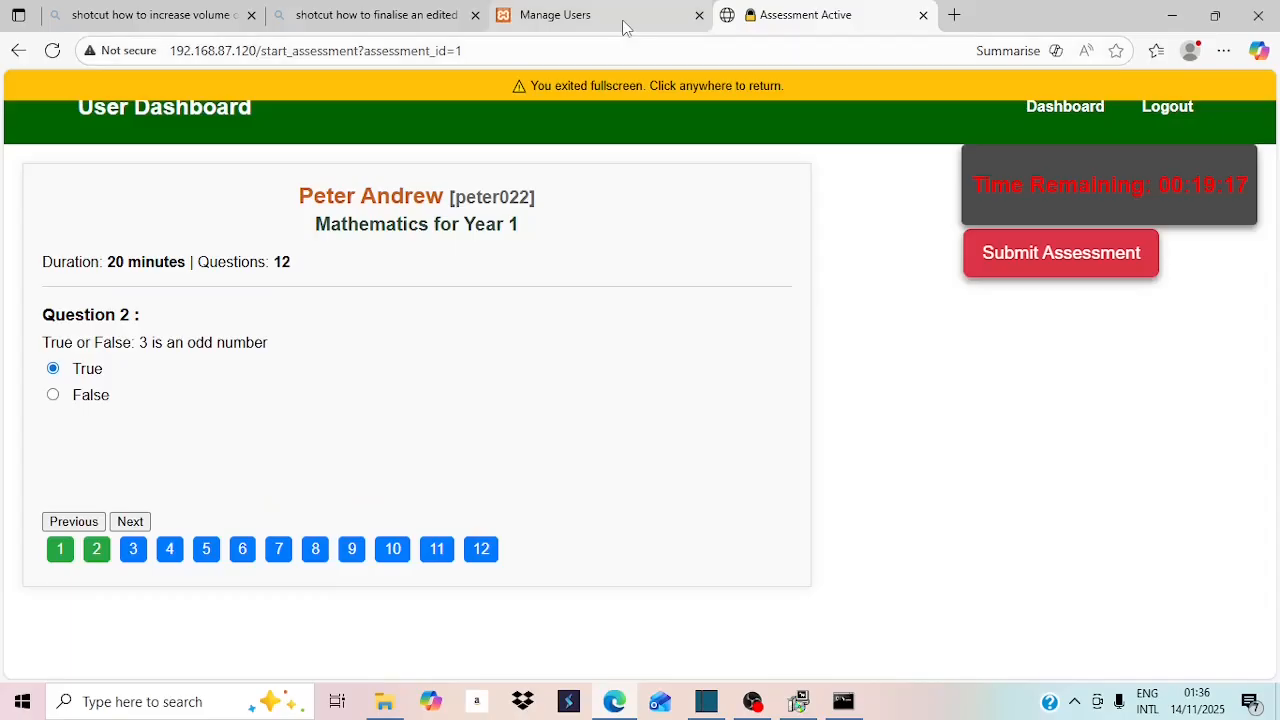
# Back on the admin dashboard, view Mathematics for Year 1's 12 registered students and their statuses.
pyautogui.click(624, 26)
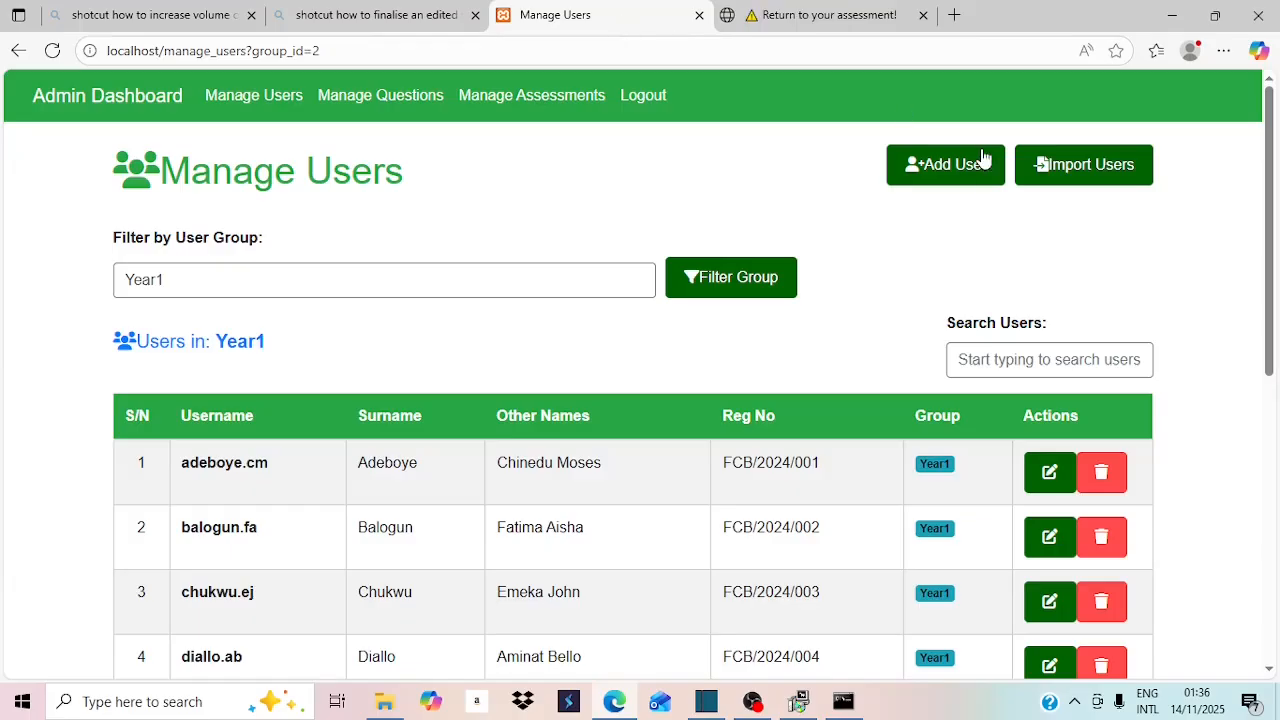
pyautogui.click(542, 100)
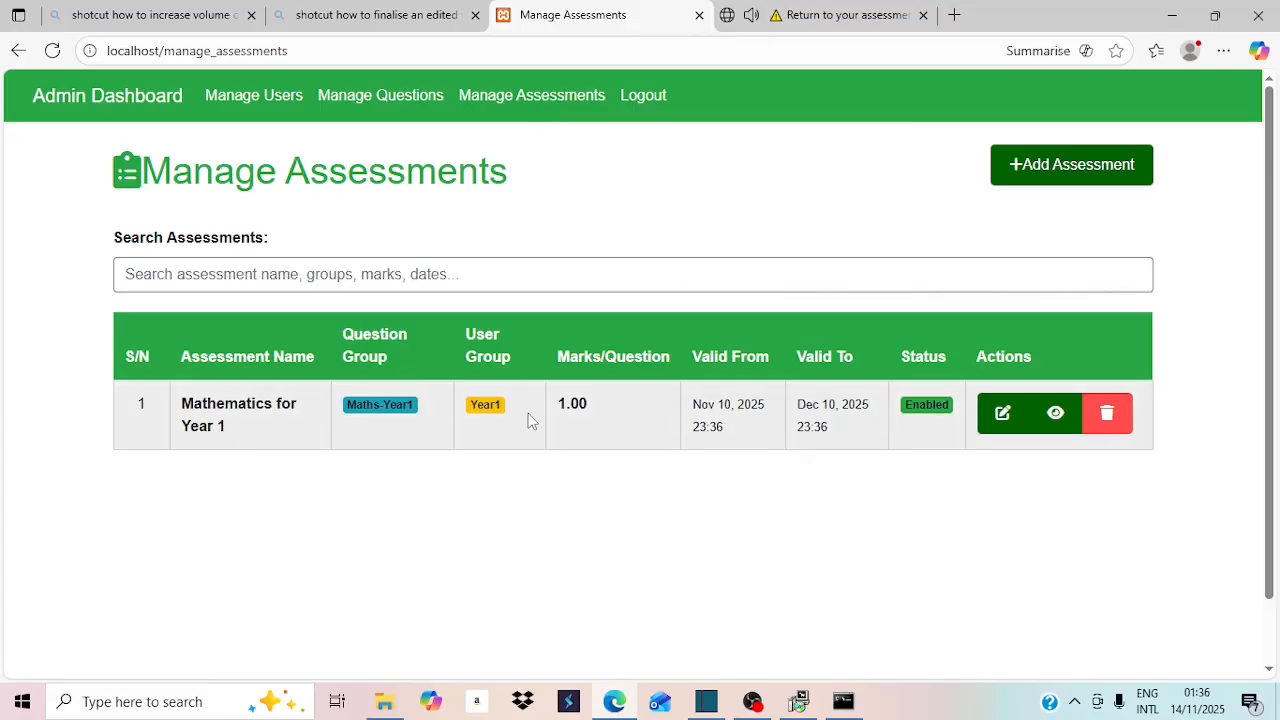
pyautogui.click(1058, 418)
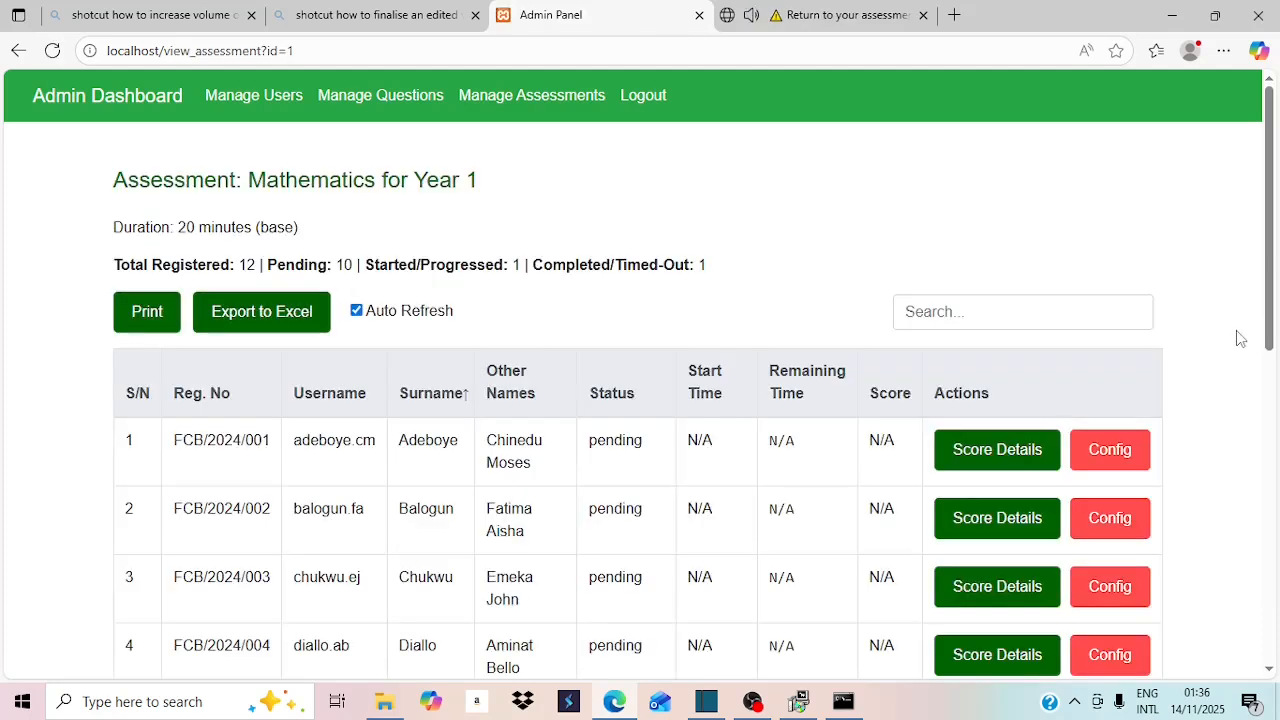
pyautogui.scroll(-2, 1238, 340)
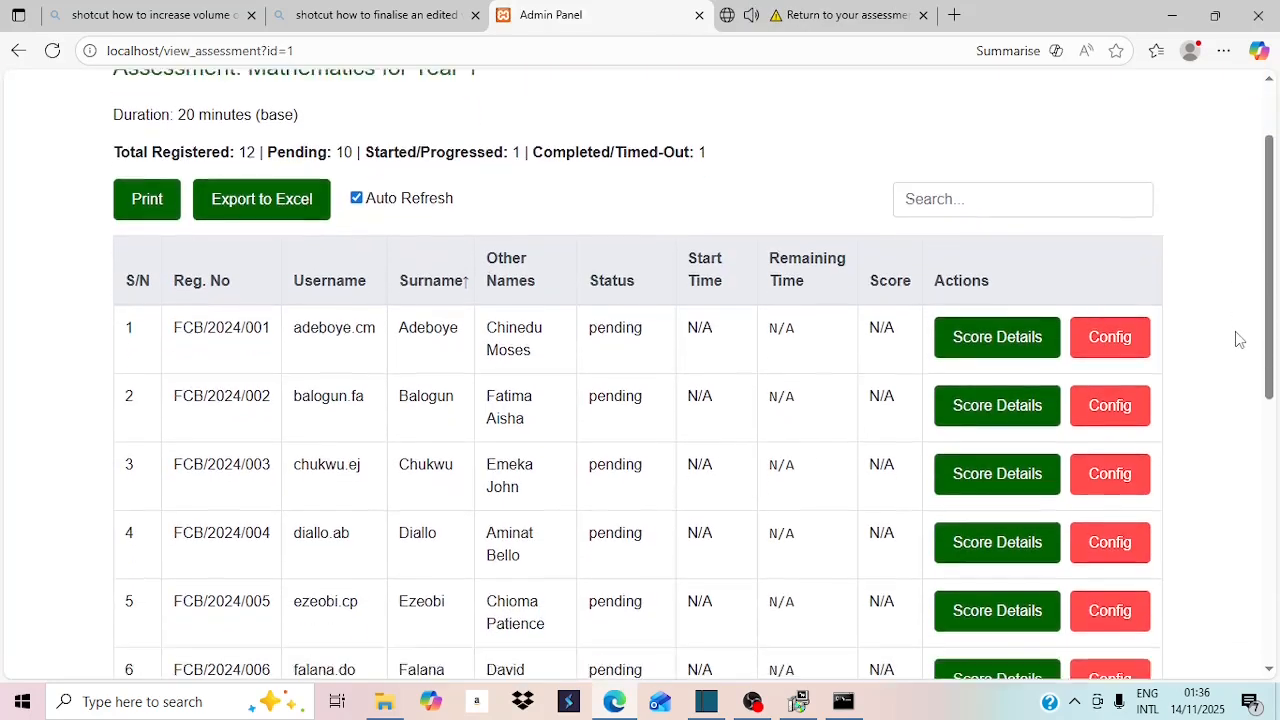
pyautogui.scroll(1, 1238, 340)
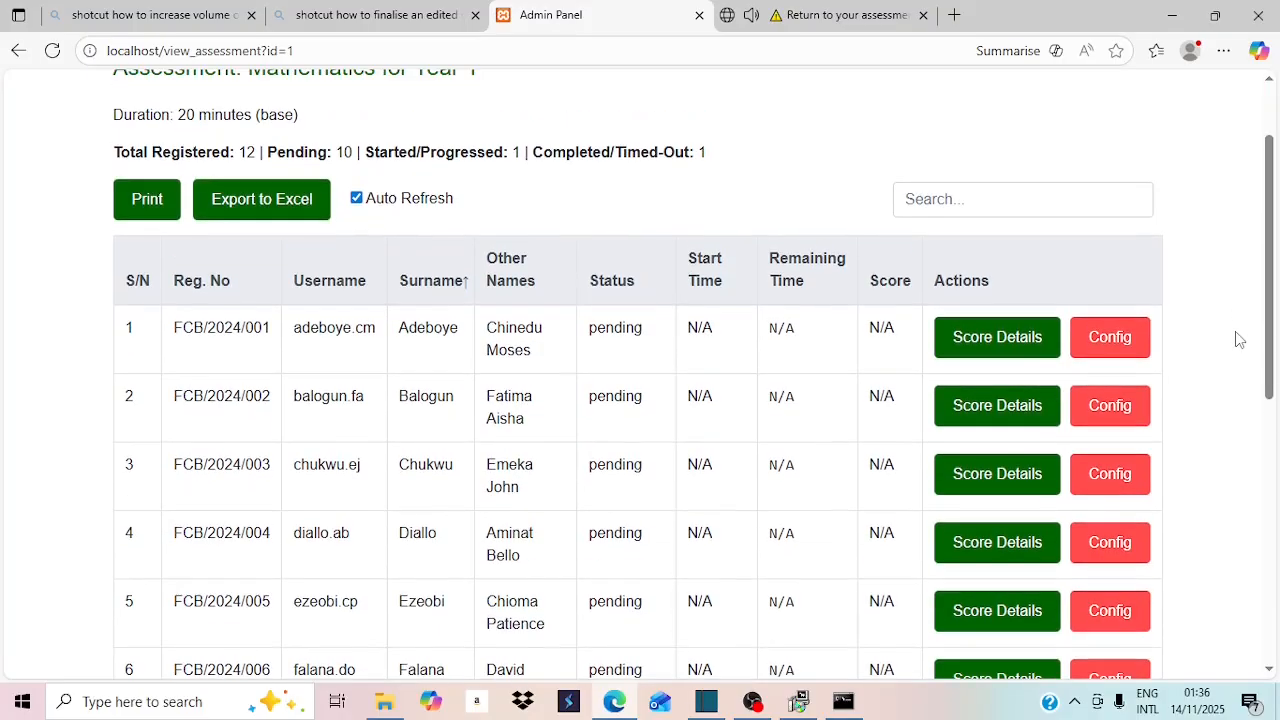
pyautogui.scroll(1, 1238, 340)
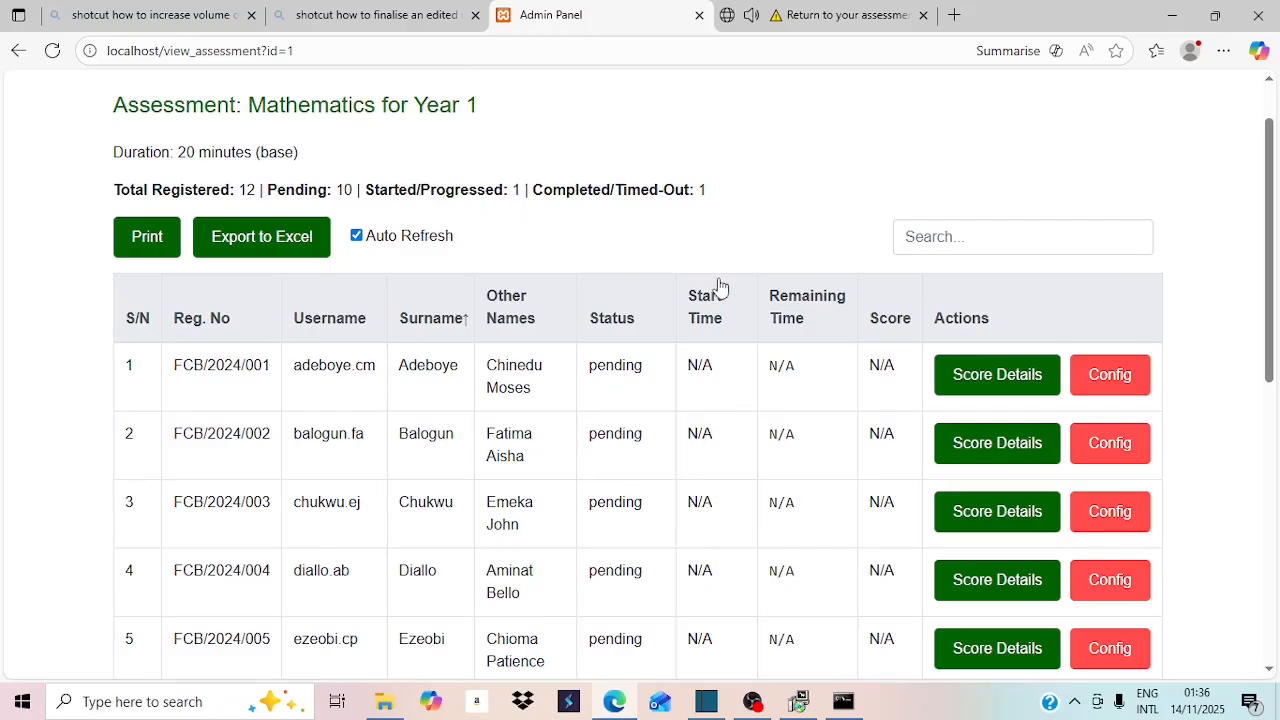
# Search the student list for 'peter' to find the in-progress student, then clear the search text.
pyautogui.click(961, 237)
pyautogui.write('p')
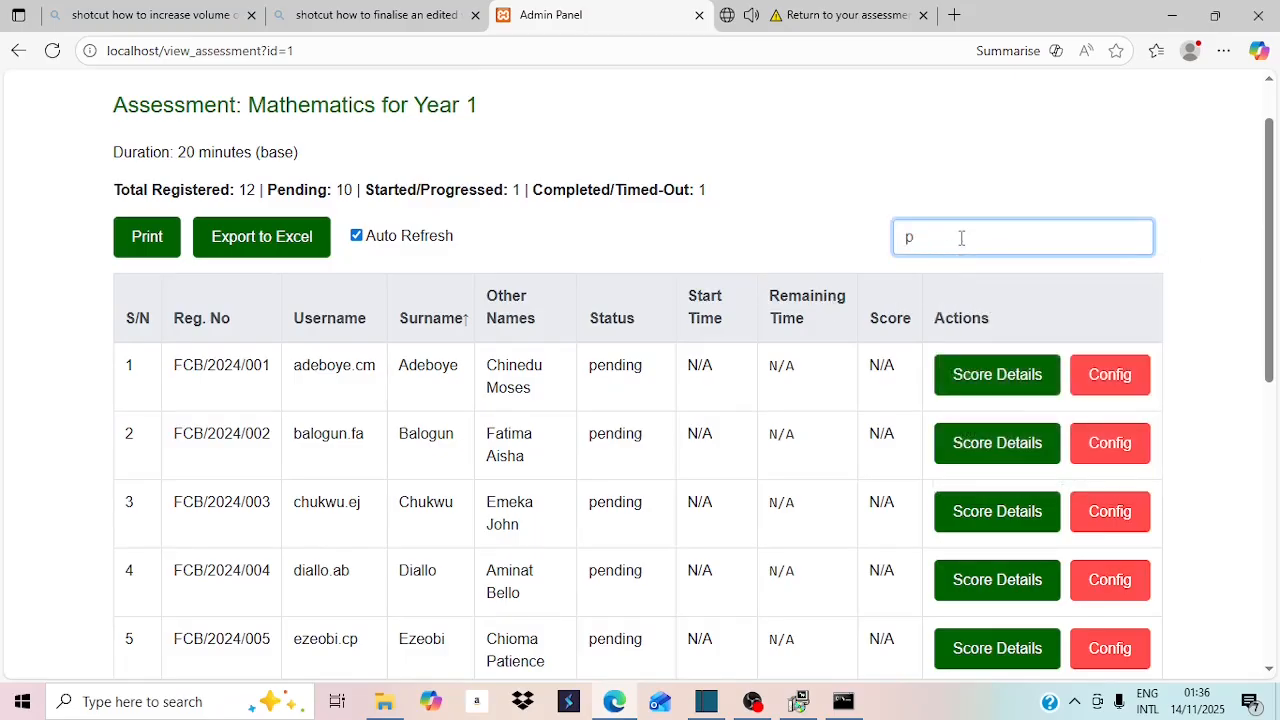
pyautogui.write('eter')
pyautogui.press('Return')
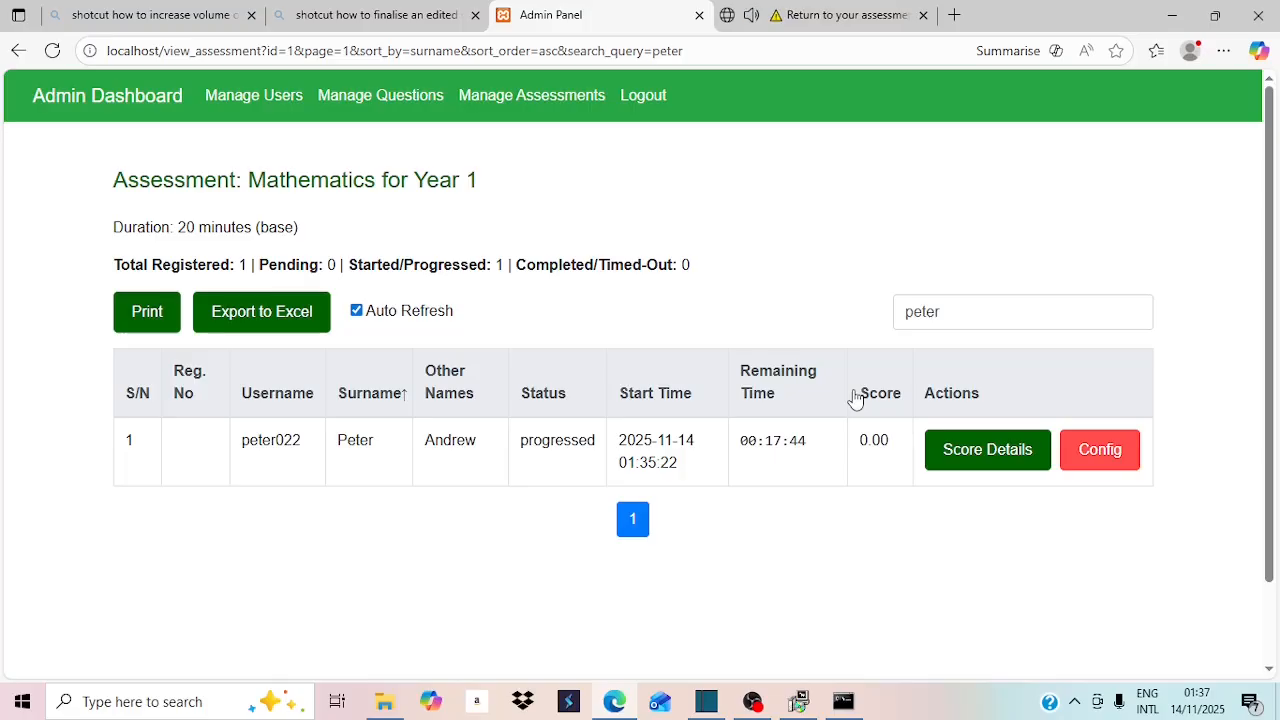
pyautogui.click(954, 315)
pyautogui.press('BackSpace')
pyautogui.press('BackSpace')
pyautogui.press('BackSpace')
pyautogui.press('BackSpace')
pyautogui.press('BackSpace')
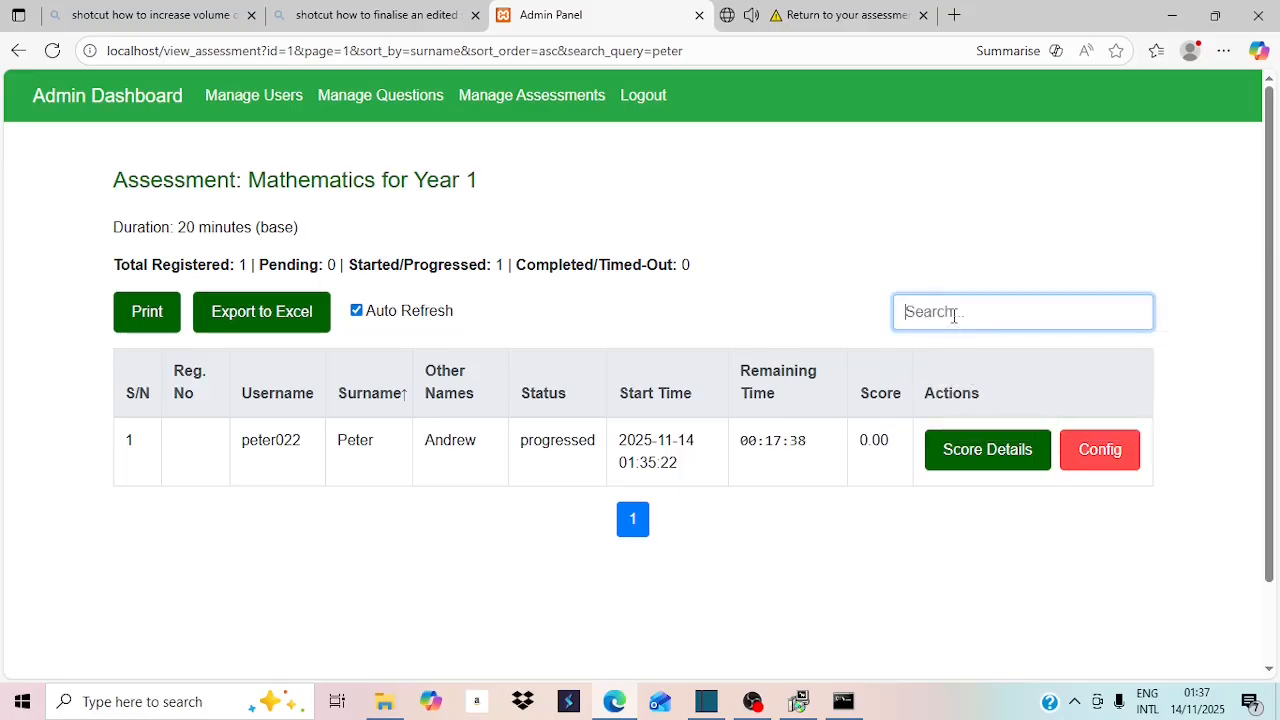
# Run the empty search to list all 12 students, then open Config for the row 12 student.
pyautogui.press('Return')
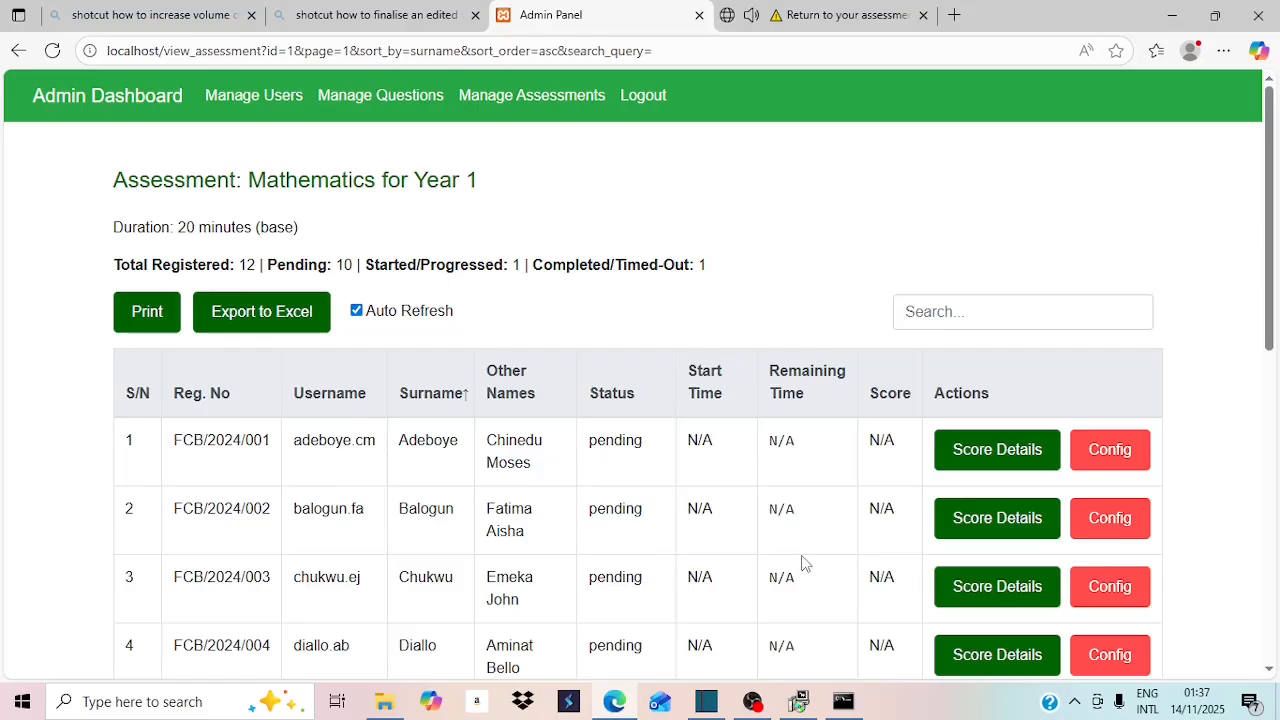
pyautogui.scroll(-3, 843, 458)
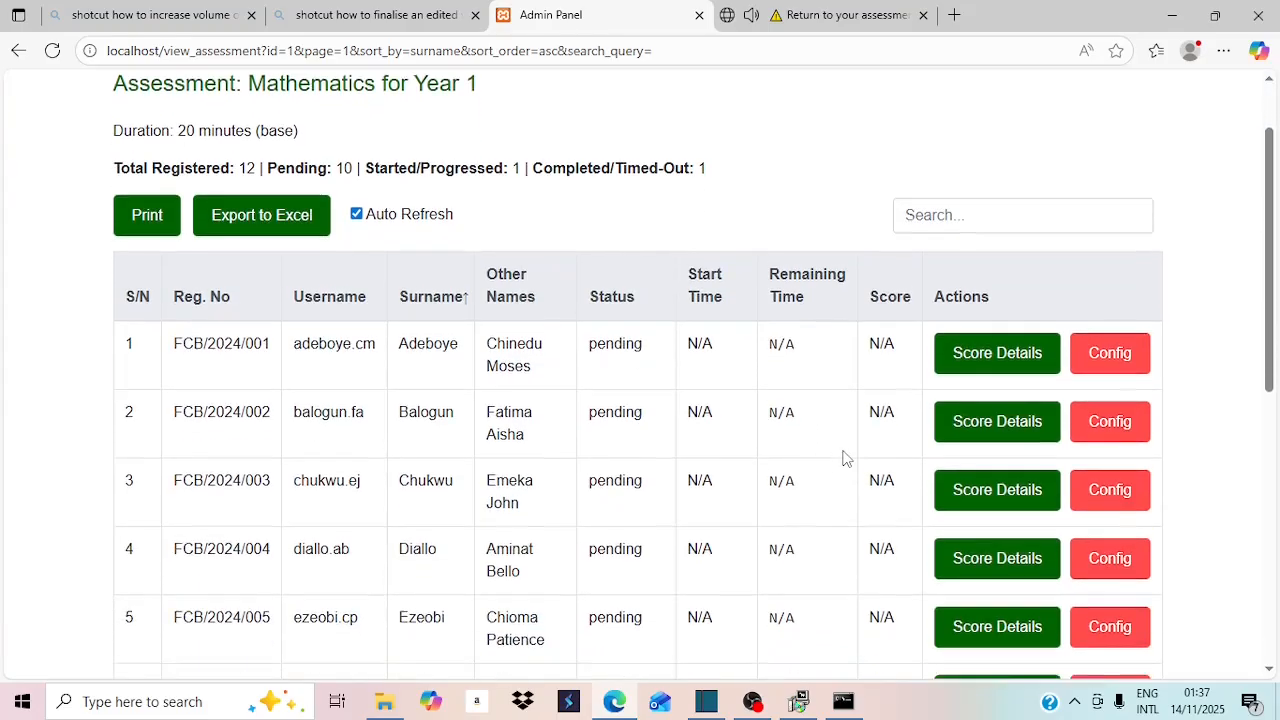
pyautogui.scroll(-3, 843, 458)
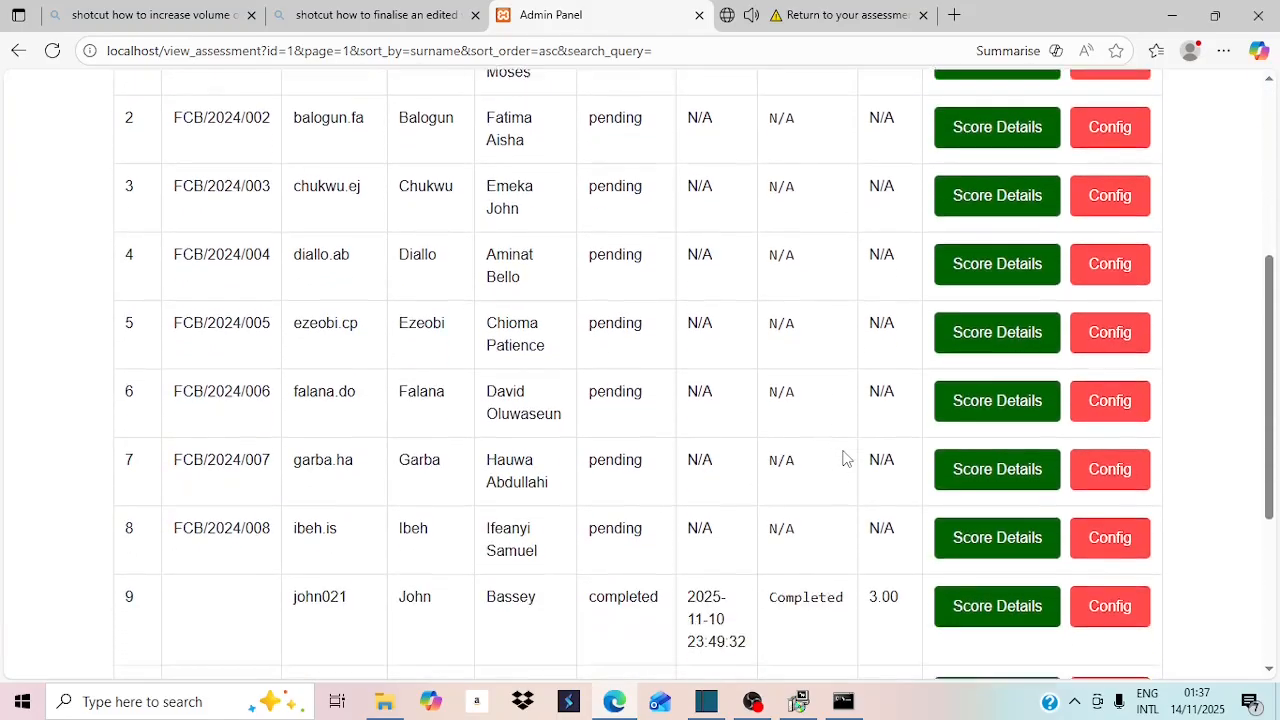
pyautogui.scroll(-1, 843, 458)
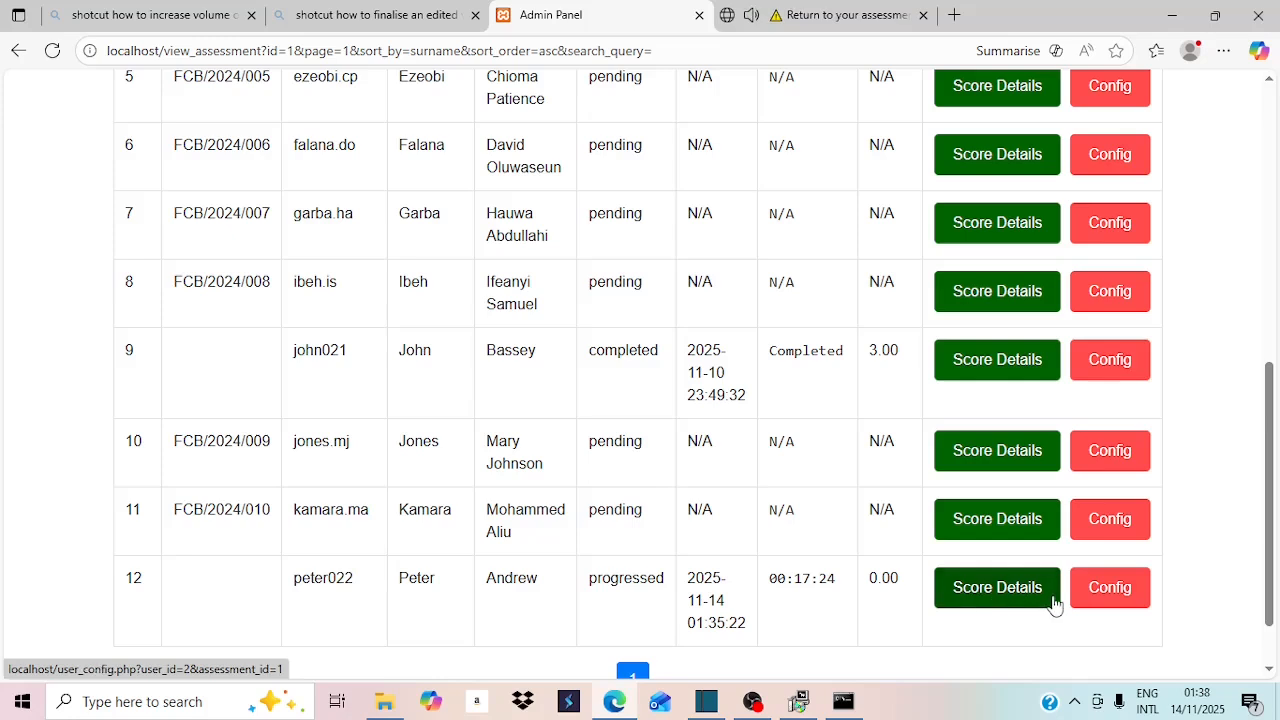
pyautogui.click(1108, 604)
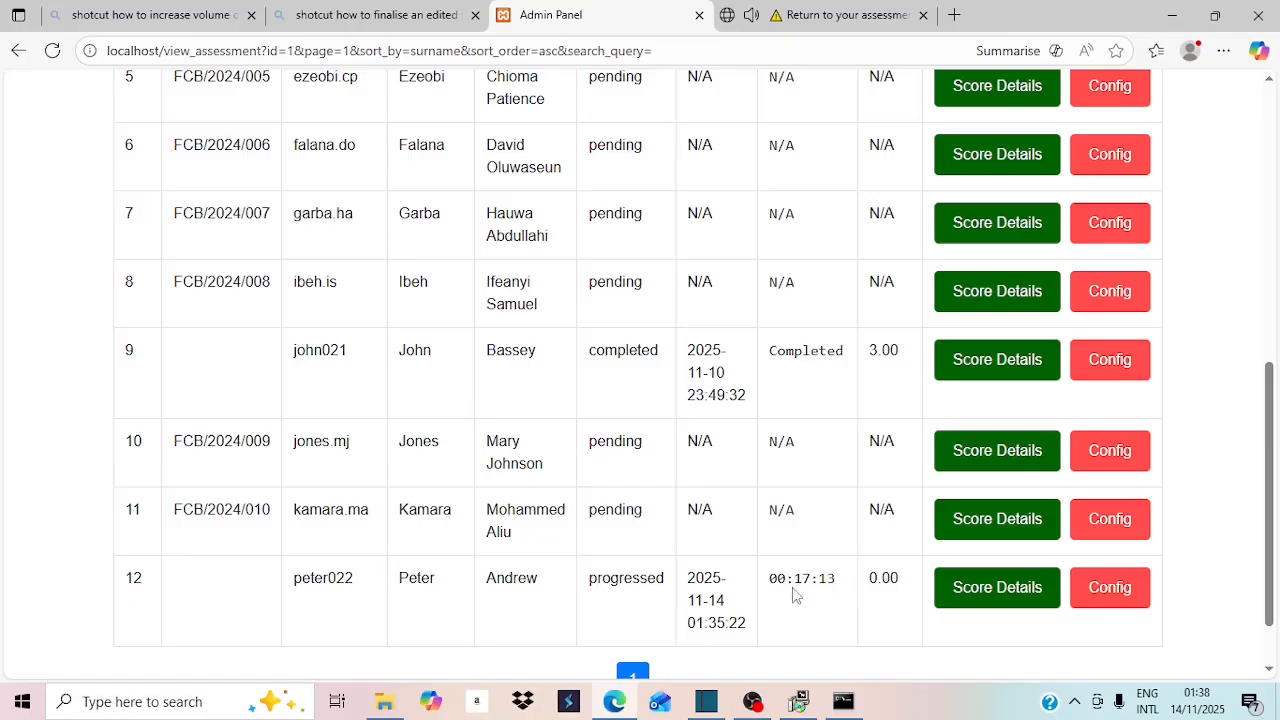
# Open the row 12 student's User Assessment Configuration and scroll to additional duration, currently 0 minutes.
pyautogui.click(1112, 606)
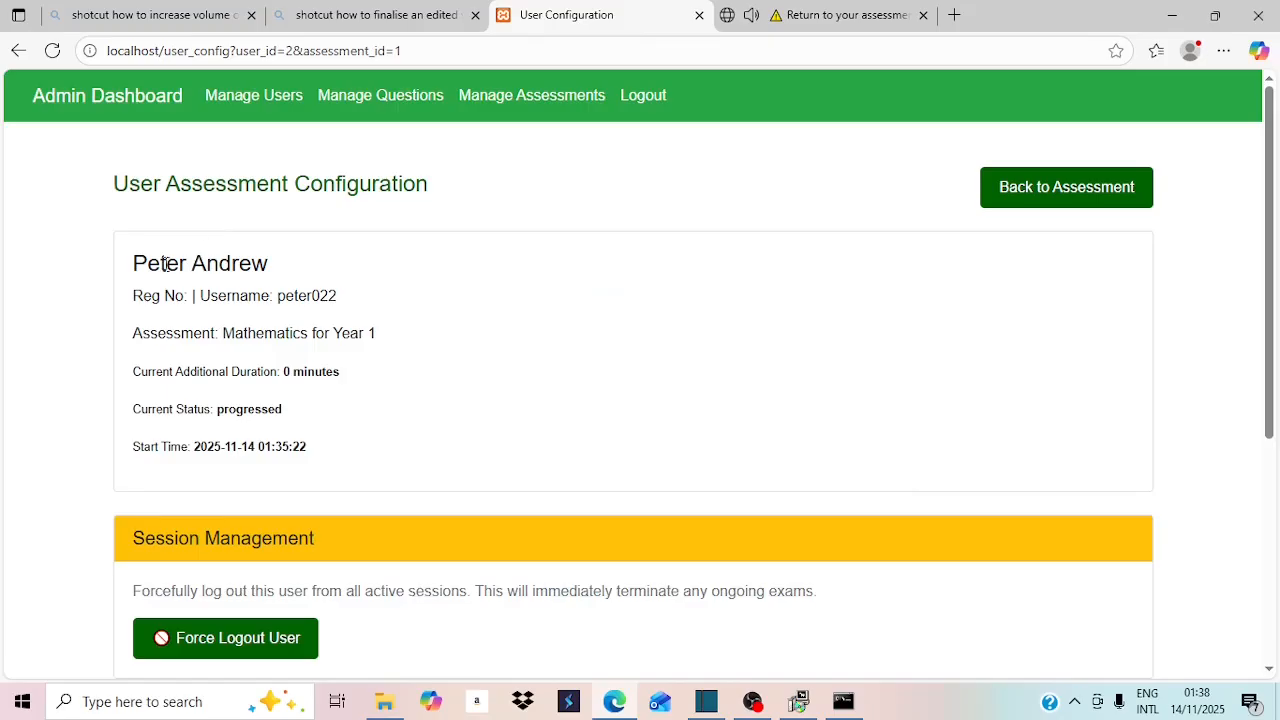
pyautogui.scroll(-1, 690, 330)
pyautogui.scroll(-1, 689, 330)
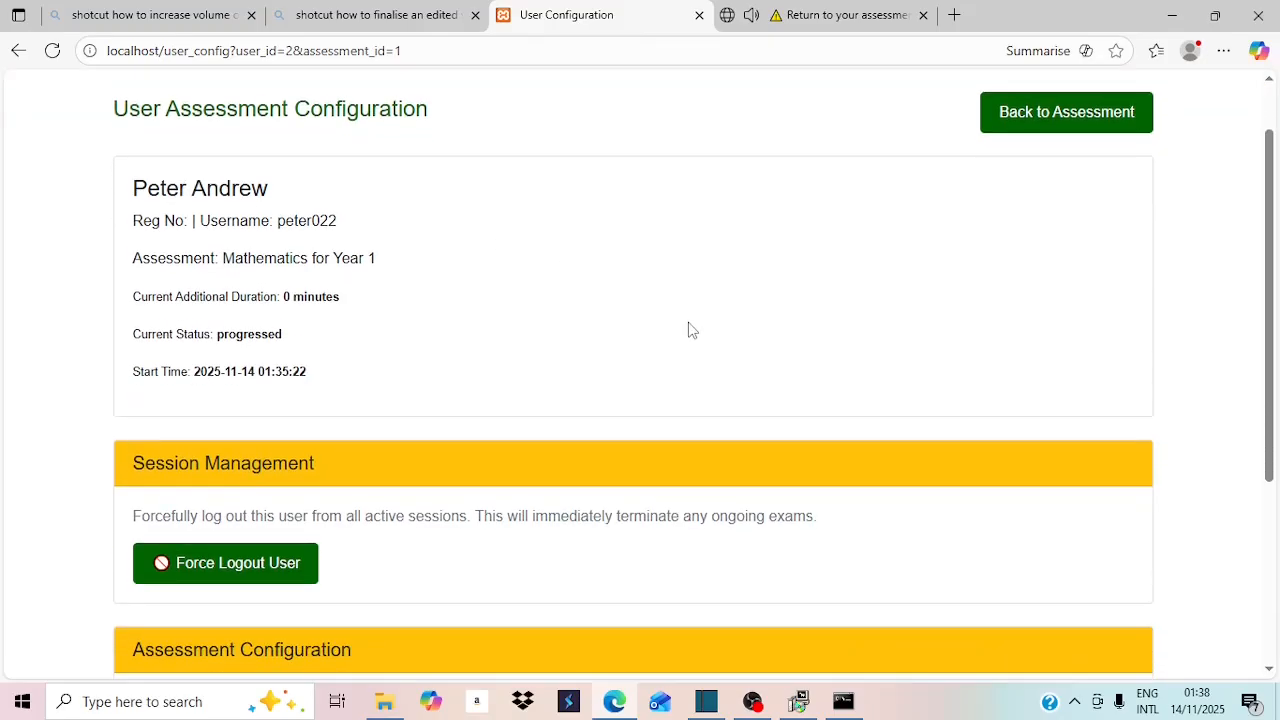
pyautogui.scroll(-2, 688, 330)
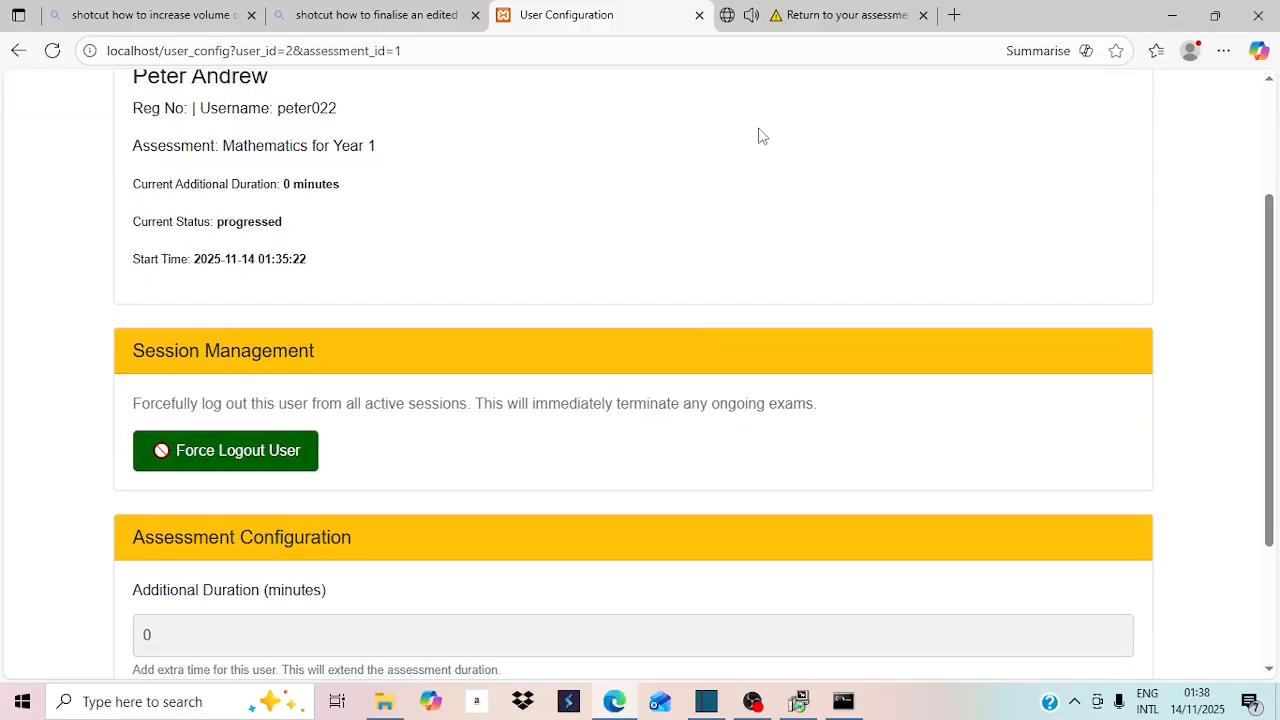
pyautogui.scroll(-2, 760, 135)
pyautogui.scroll(-3, 760, 135)
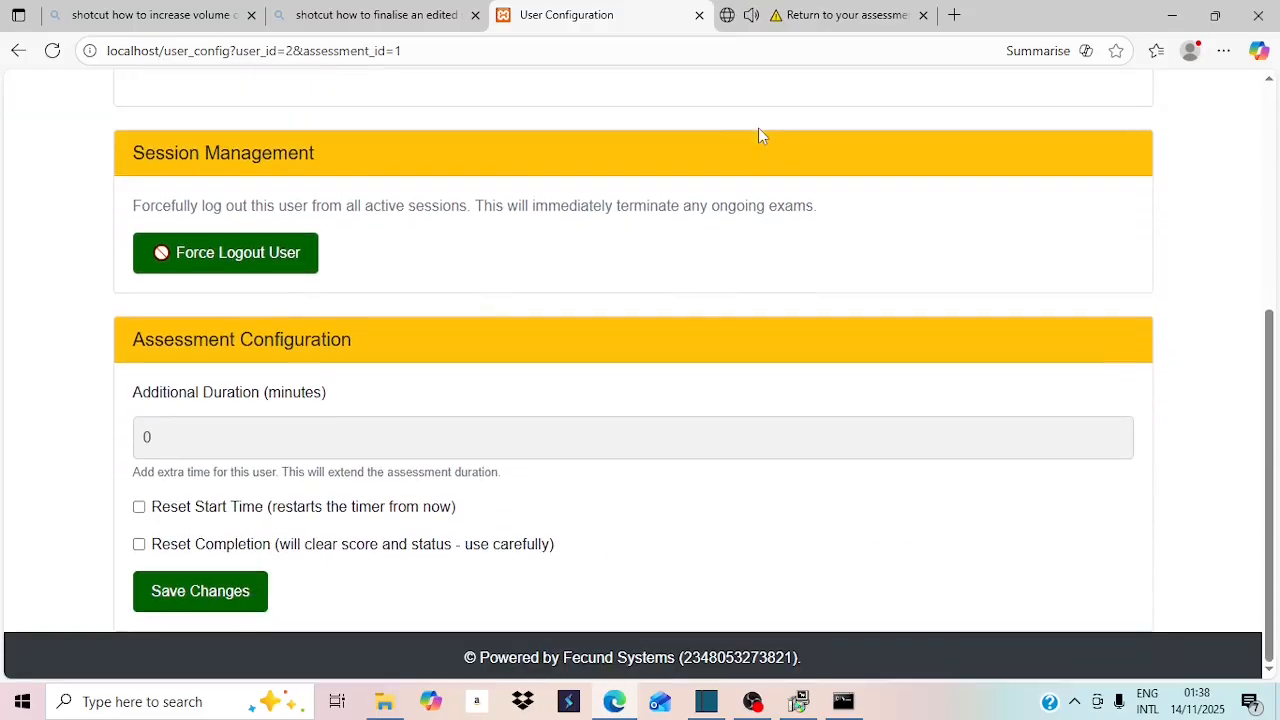
# Change the Additional Duration from 0 to 10 minutes and save the changes.
pyautogui.click(146, 438)
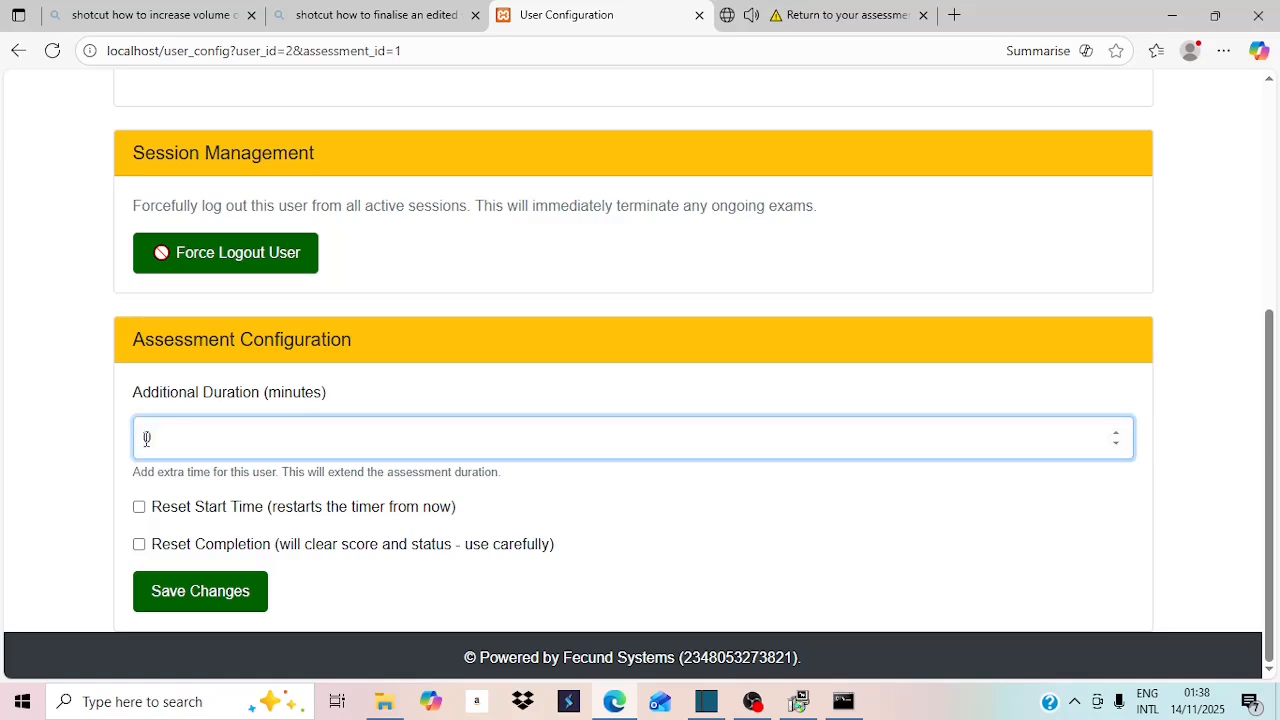
pyautogui.write('1')
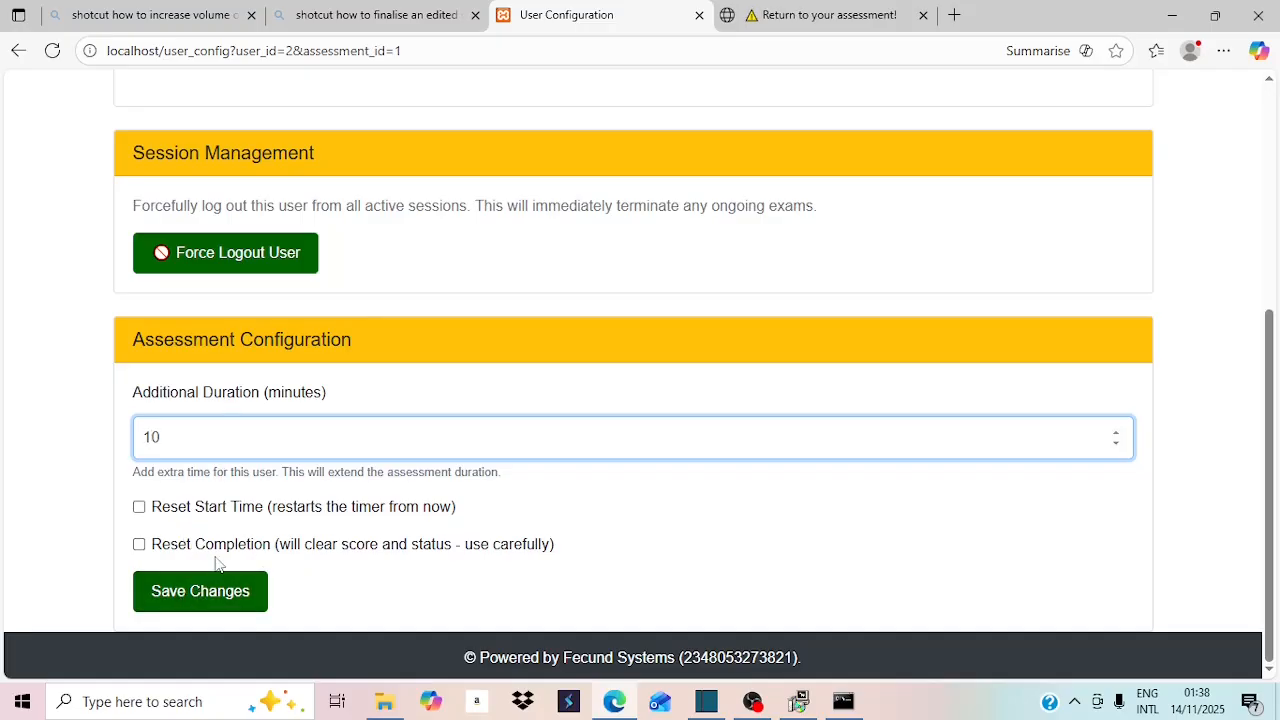
pyautogui.click(236, 609)
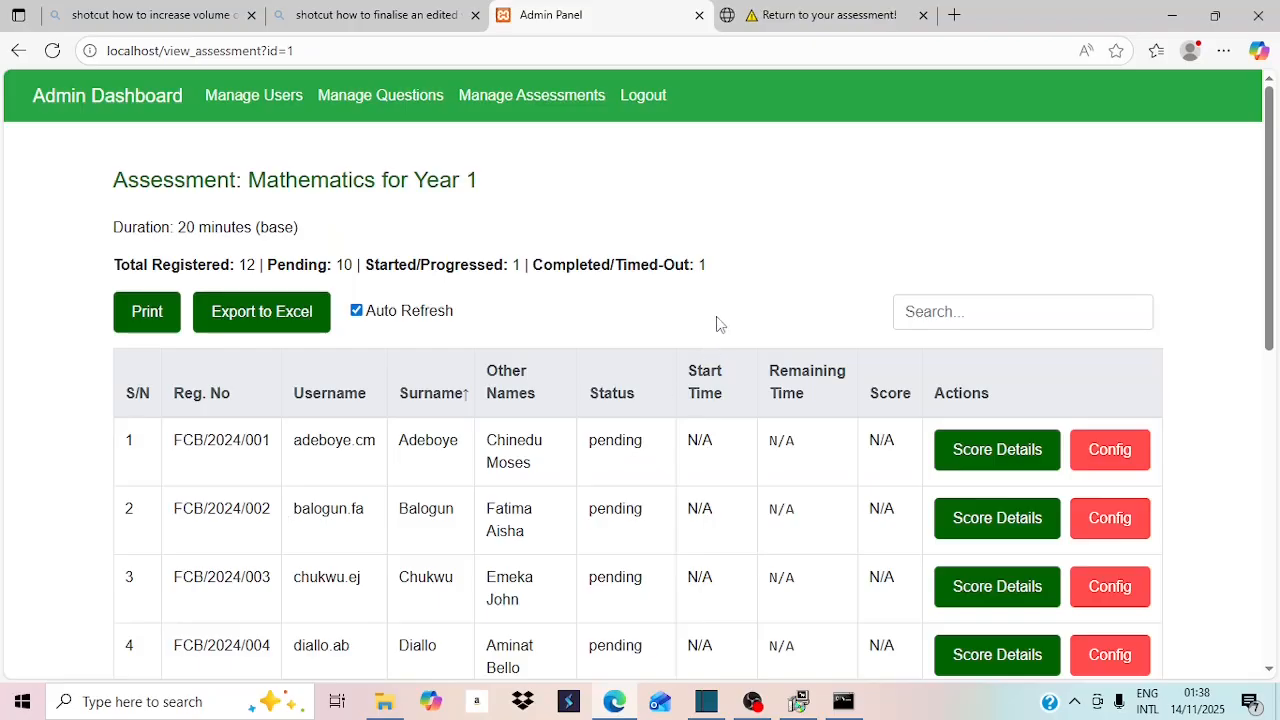
pyautogui.scroll(-6, 716, 324)
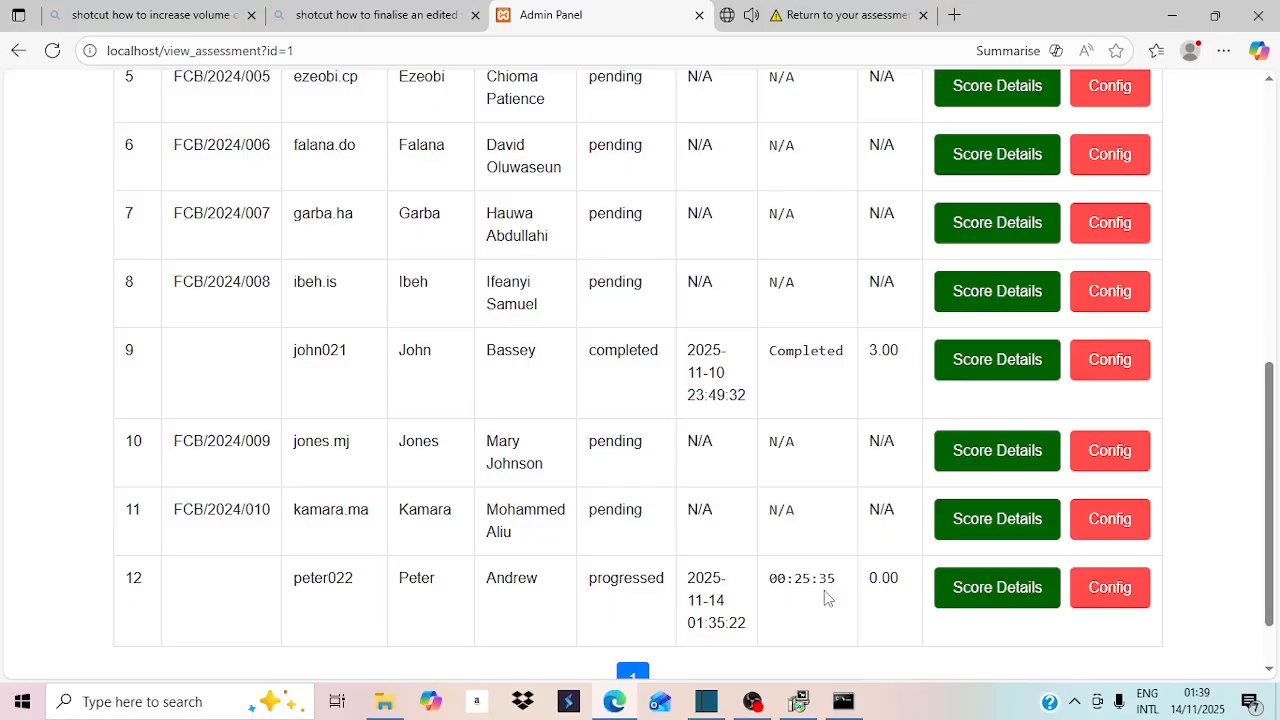
# Reopen the row 12 student's configuration and verify the additional duration reads 10 minutes.
pyautogui.click(1108, 590)
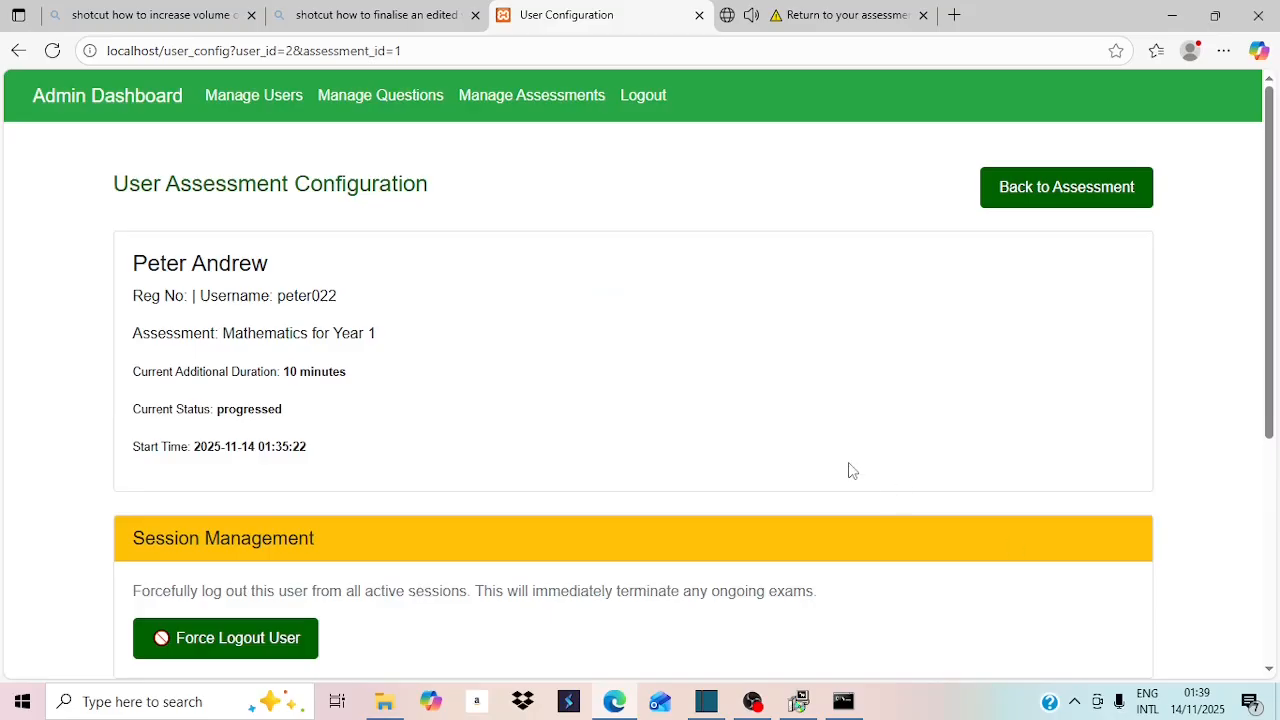
pyautogui.scroll(-1, 850, 468)
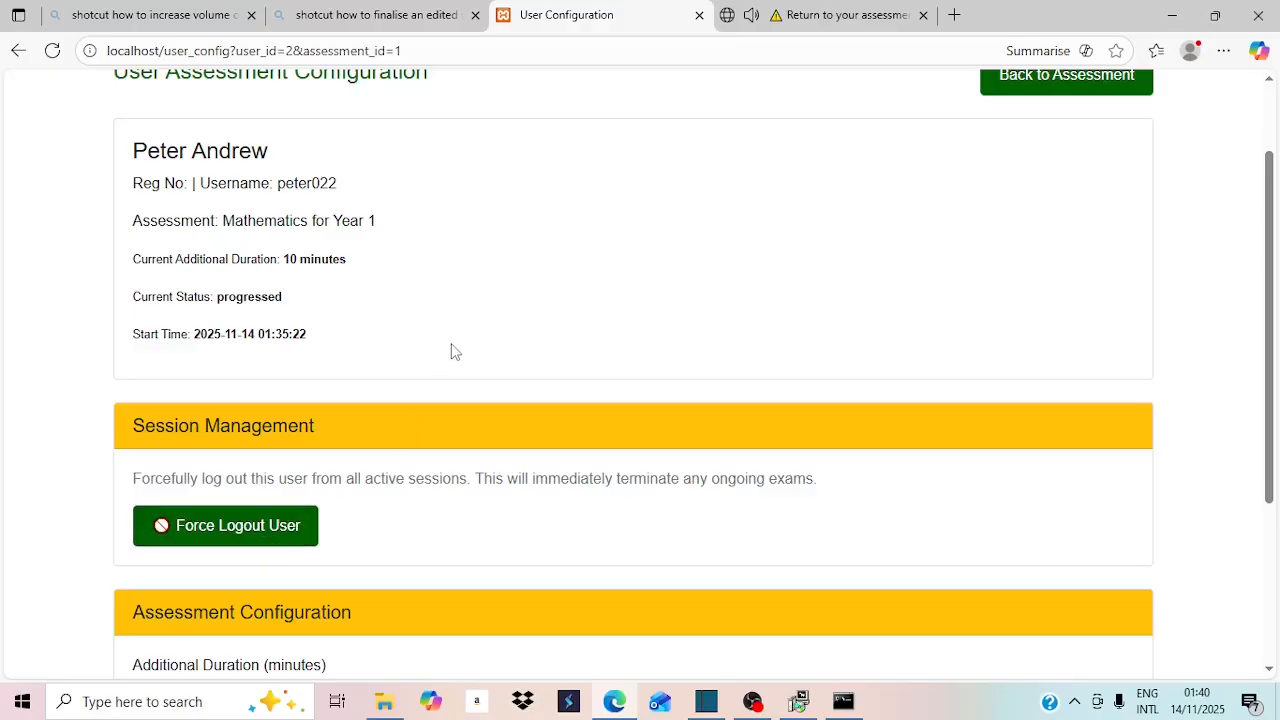
pyautogui.scroll(-3, 451, 351)
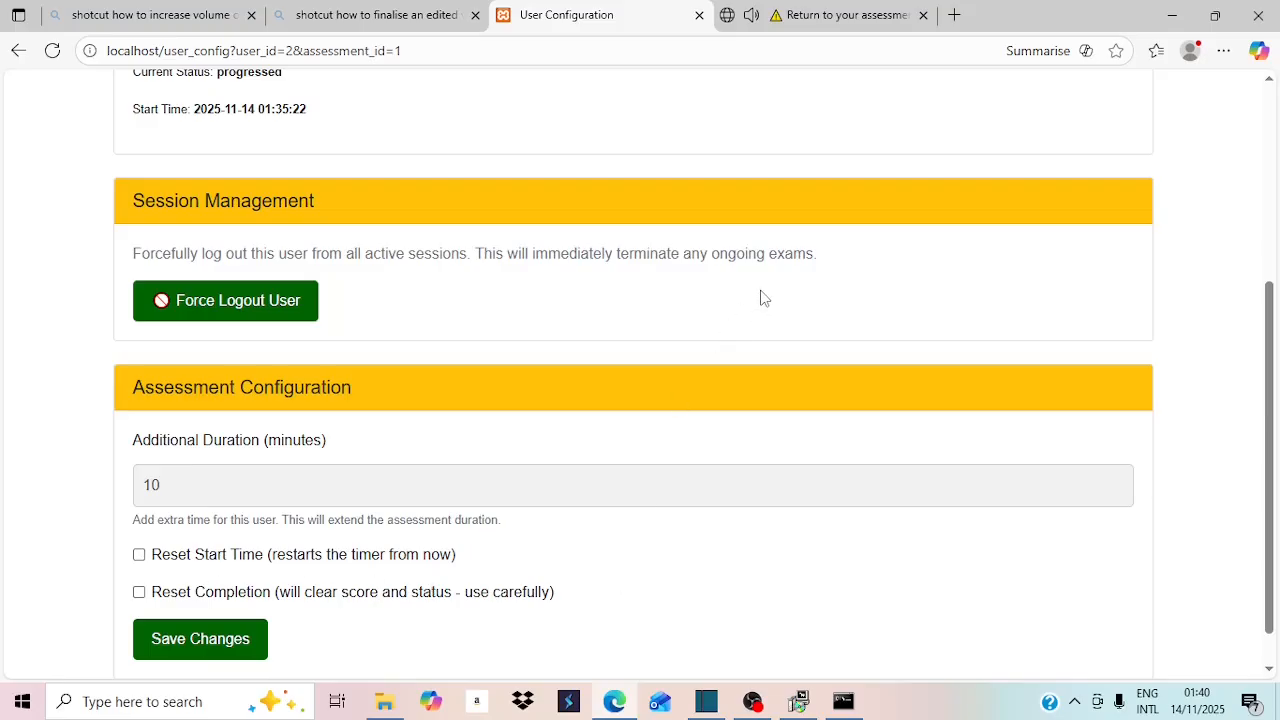
pyautogui.scroll(3, 762, 297)
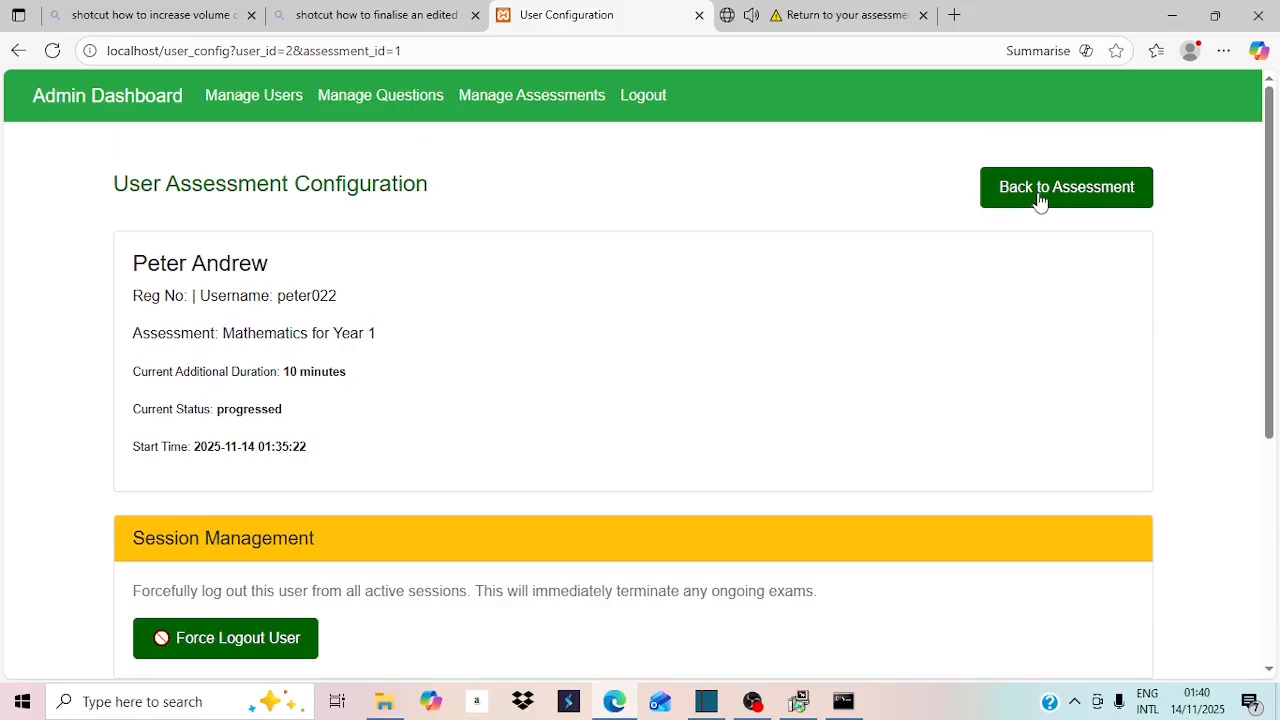
# Return to the assessment's registered-user list, then go to the Manage Assessments list.
pyautogui.click(1040, 199)
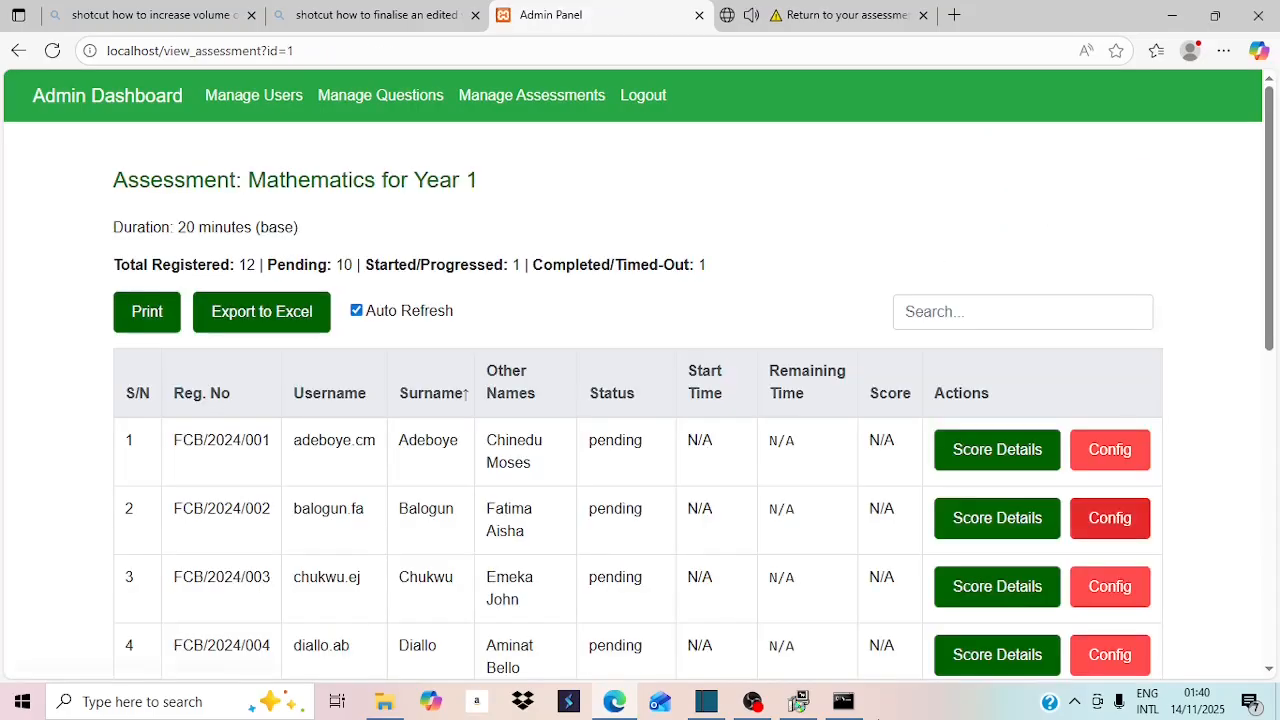
pyautogui.moveTo(808, 706)
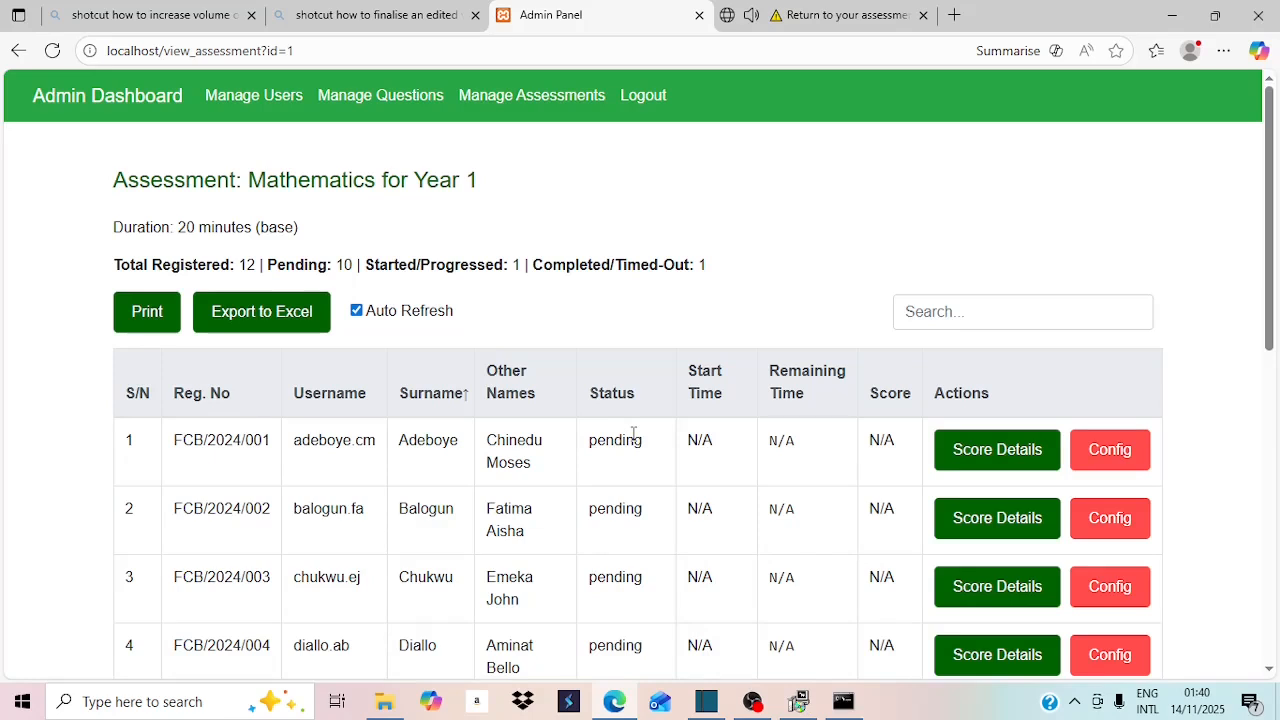
pyautogui.click(551, 100)
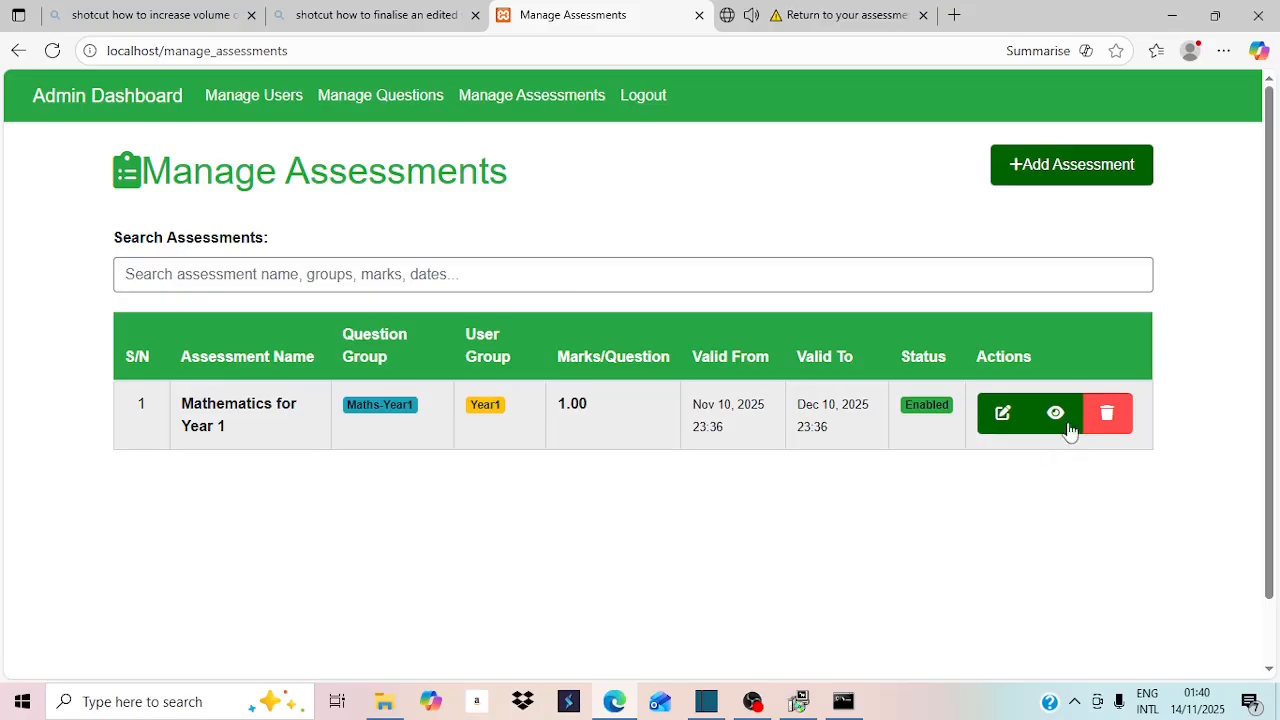
# Edit Mathematics for Year 1 and change Duration (Minutes) from 20 to 40.
pyautogui.click(1003, 414)
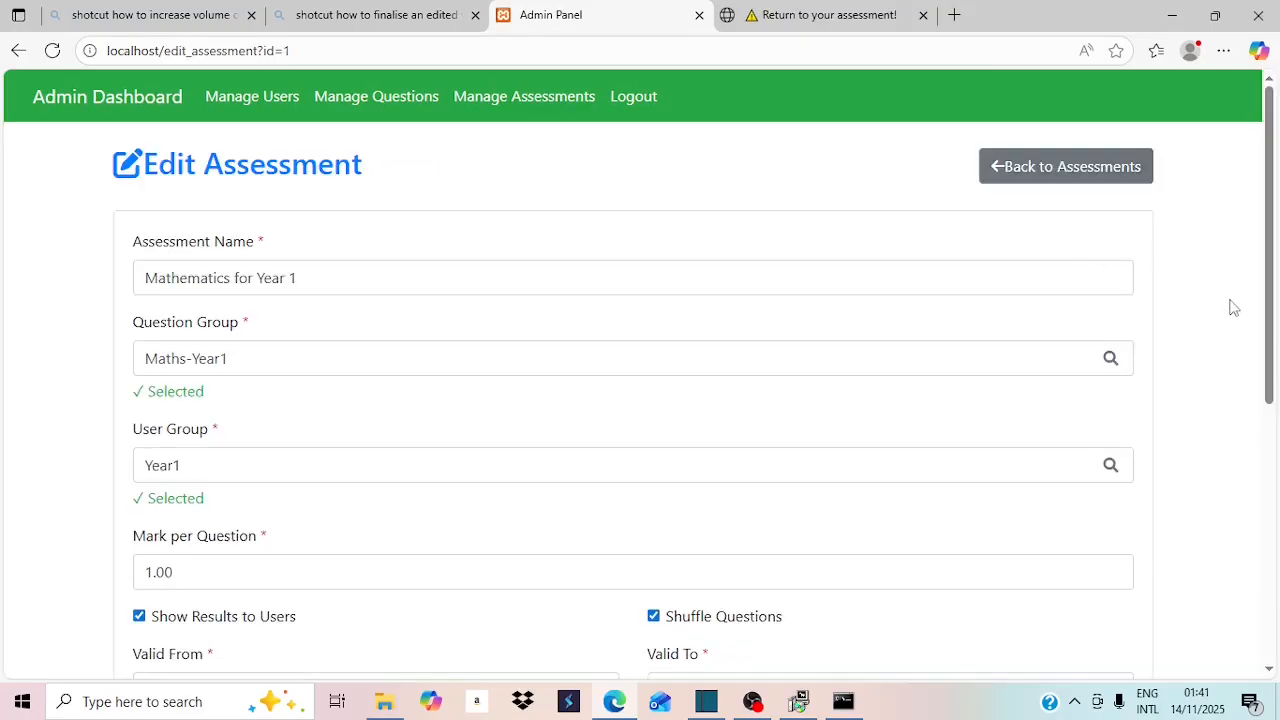
pyautogui.moveTo(1273, 357); pyautogui.dragTo(1271, 476)
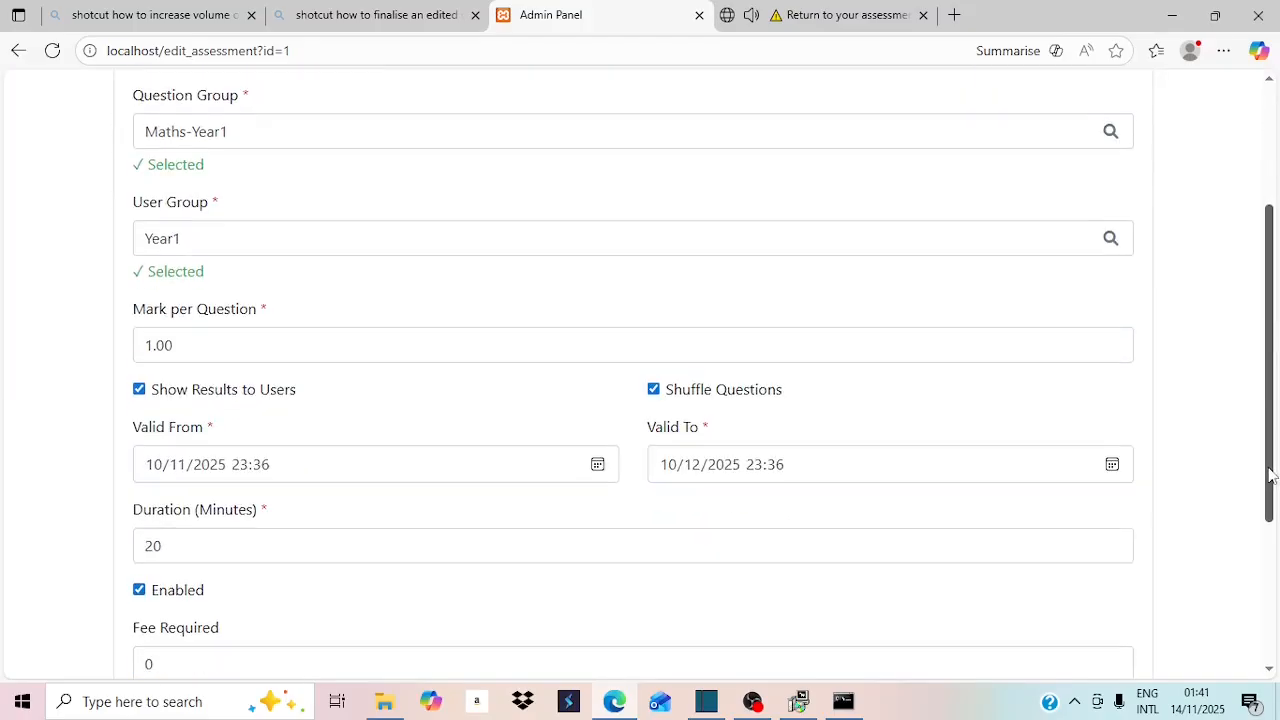
pyautogui.click(153, 545)
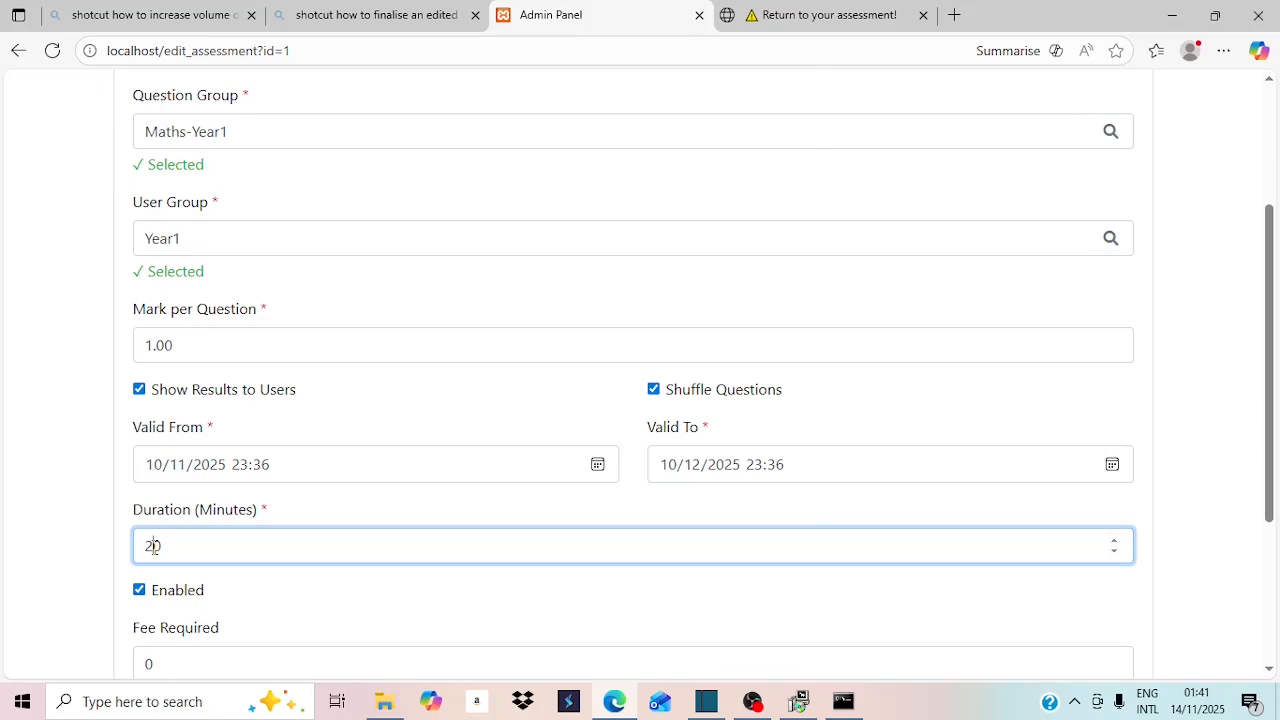
pyautogui.press('BackSpace')
pyautogui.write('4')
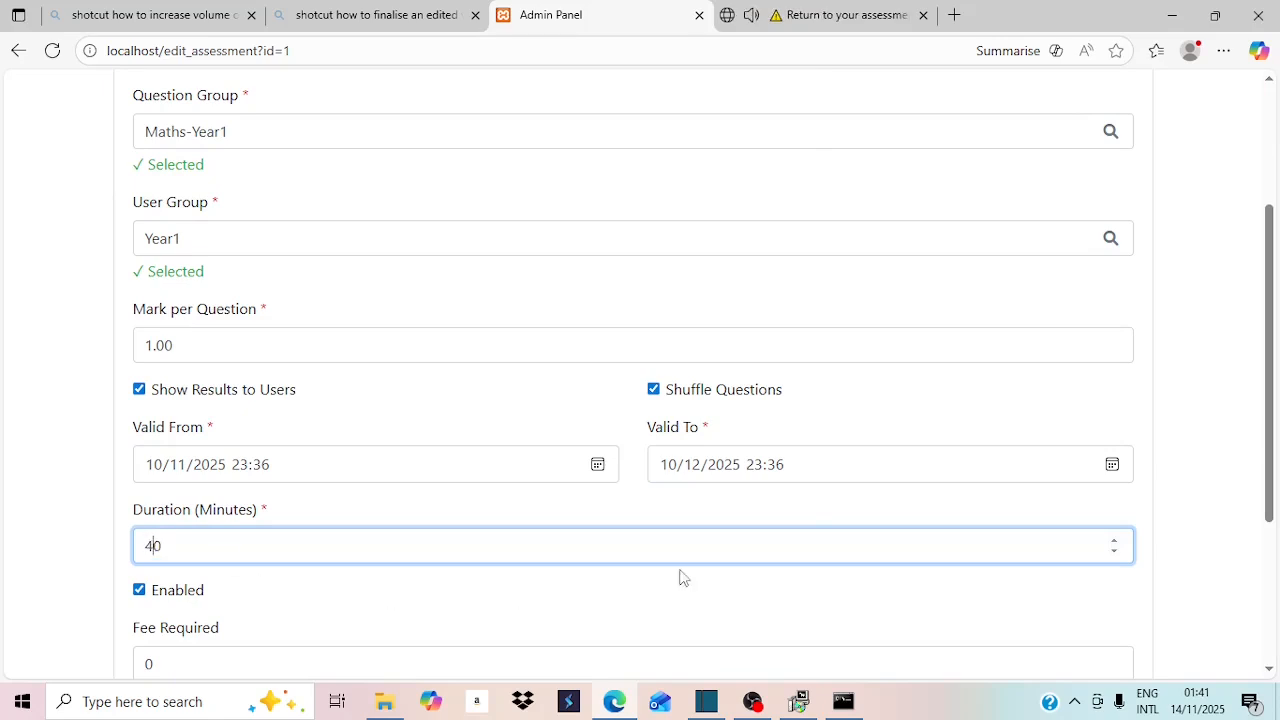
pyautogui.moveTo(1268, 430); pyautogui.dragTo(1273, 562)
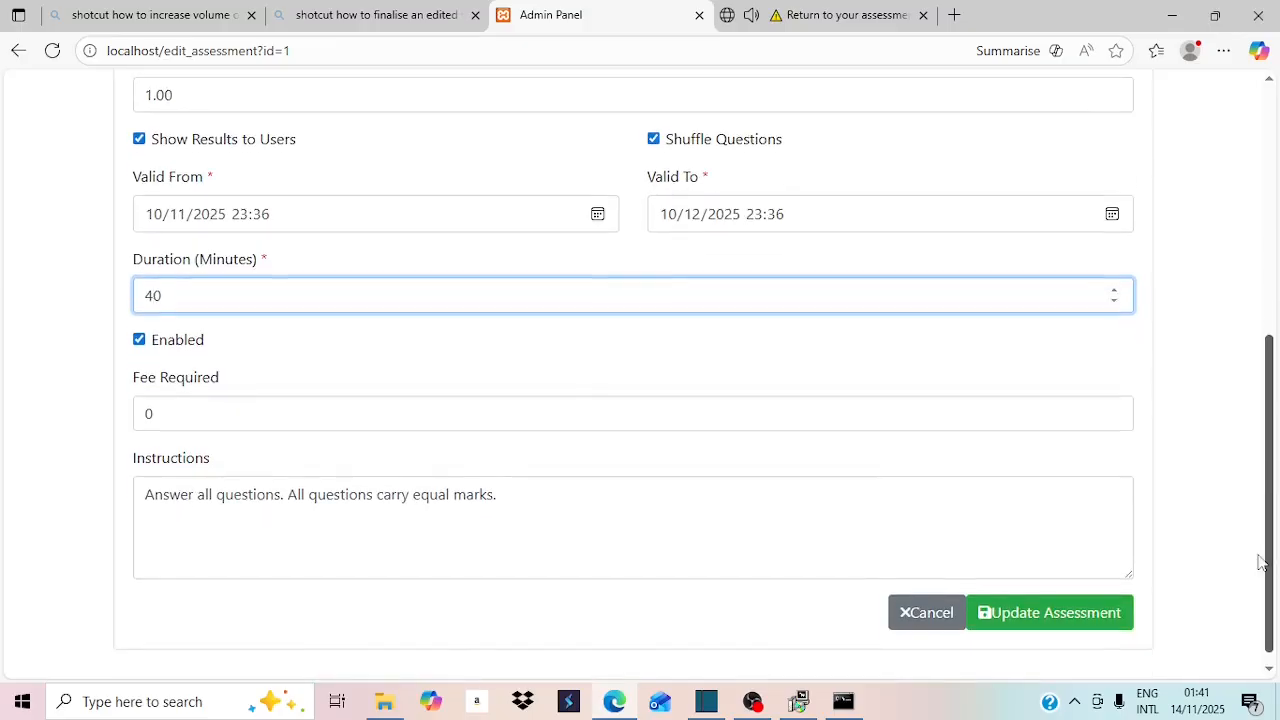
# Update the assessment to save the 40-minute duration, then minimise the CBT Control Panel Setup window.
pyautogui.click(1058, 614)
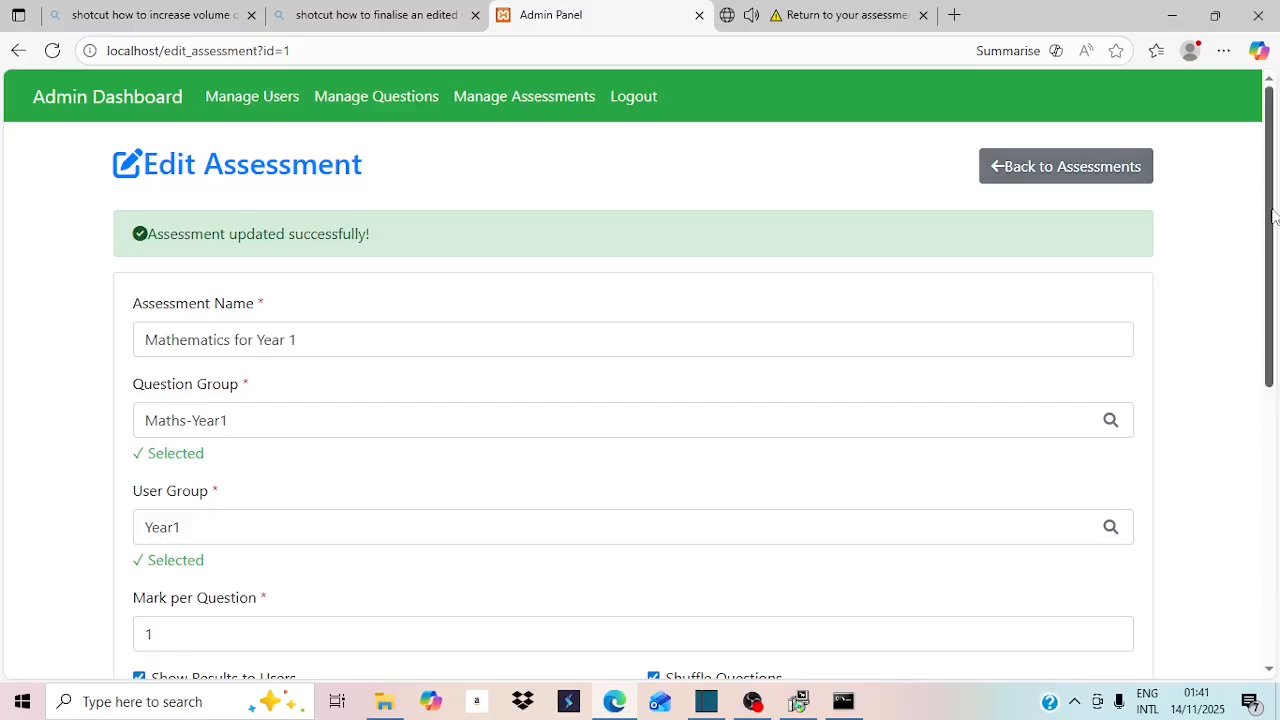
pyautogui.moveTo(1270, 216)
pyautogui.mouseDown()
pyautogui.moveTo(1270, 349)
pyautogui.moveTo(1275, 216)
pyautogui.mouseUp()
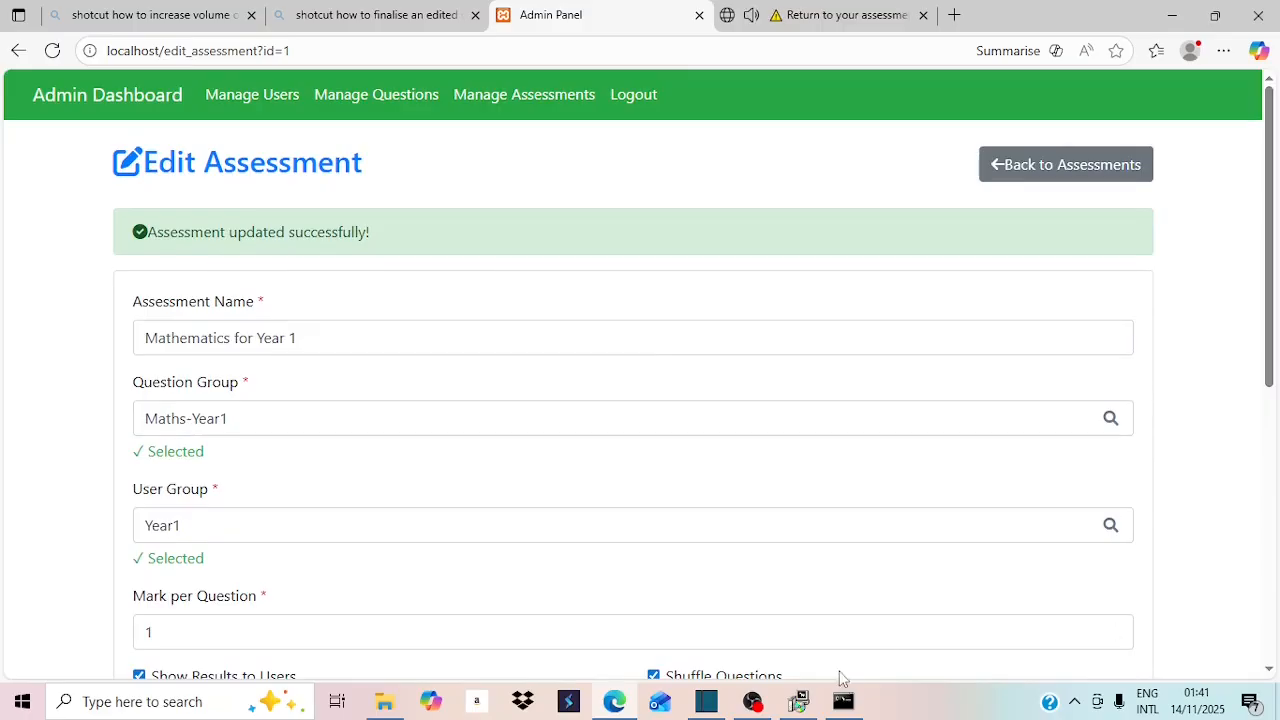
pyautogui.click(801, 705)
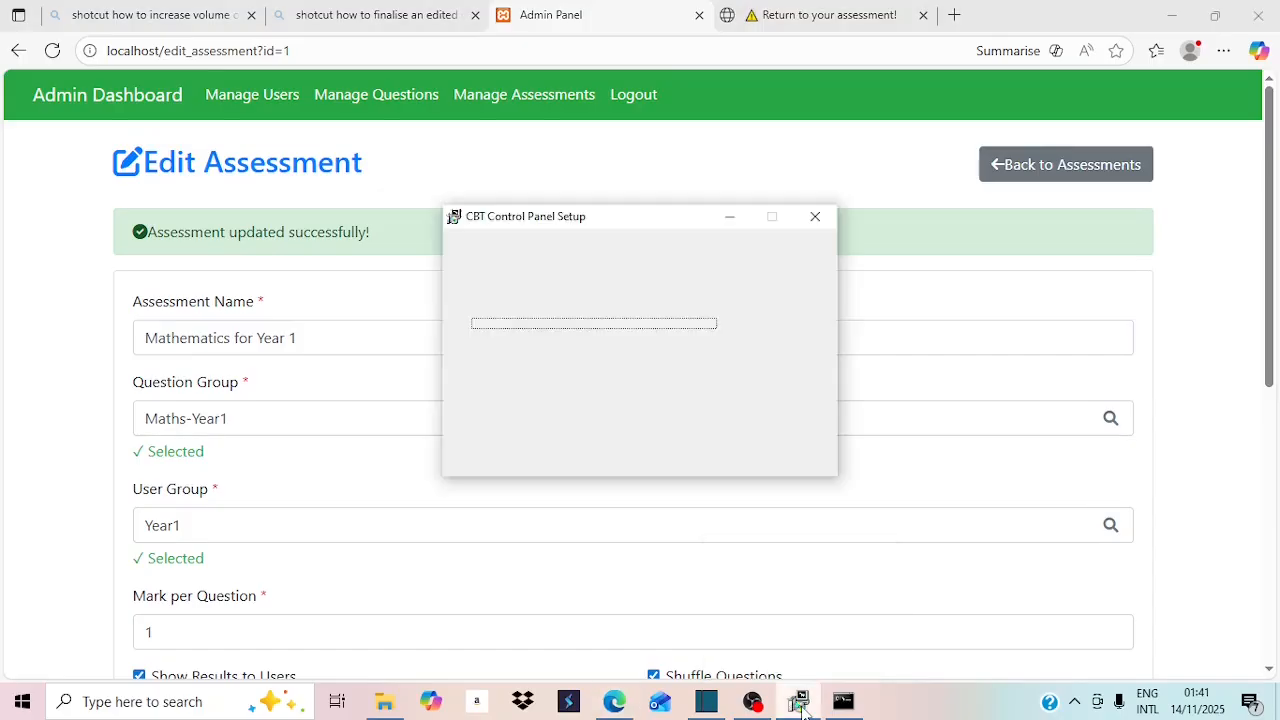
pyautogui.click(801, 705)
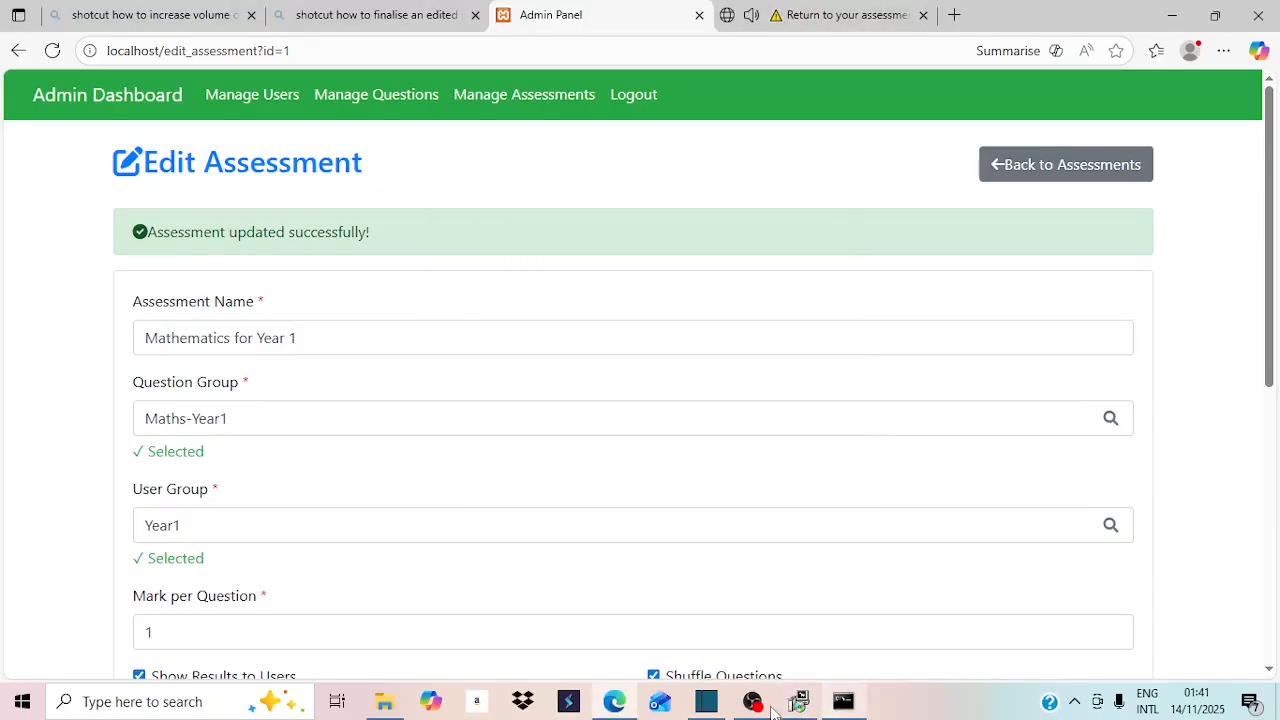
pyautogui.click(753, 710)
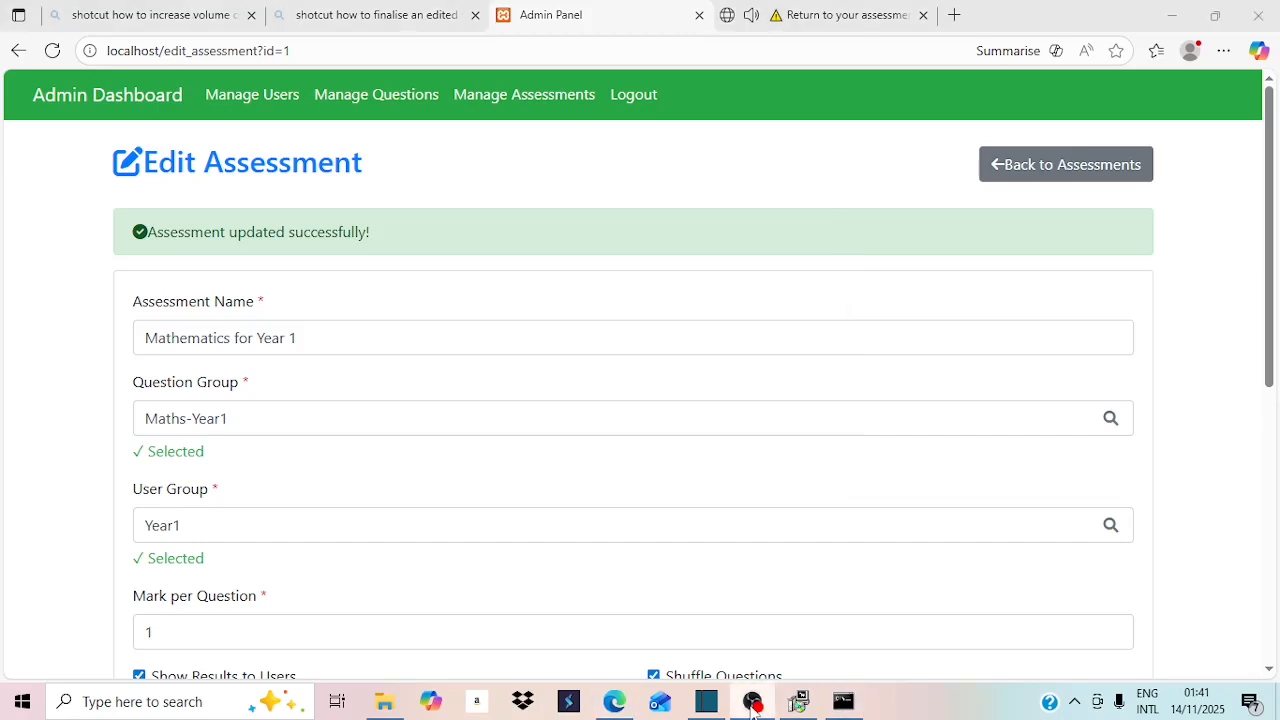